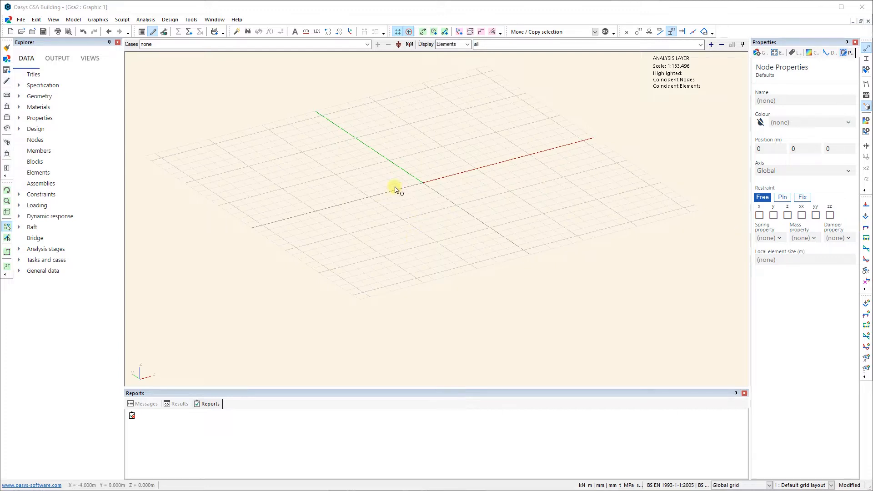
Step: Paste five nodes into the Nodes table at (0,0,0), (10,0,0), (10,10,0), (0,10,0) and (0,0,-3), and return to the graphic view
{"action": "middle_click_drag", "start_coordinate": [390, 189], "coordinate": [397, 234]}
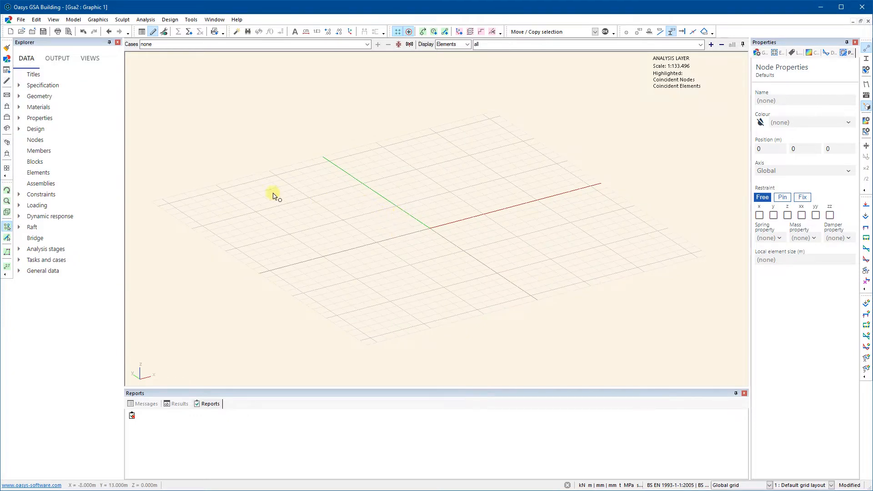
{"action": "double_click", "coordinate": [36, 141]}
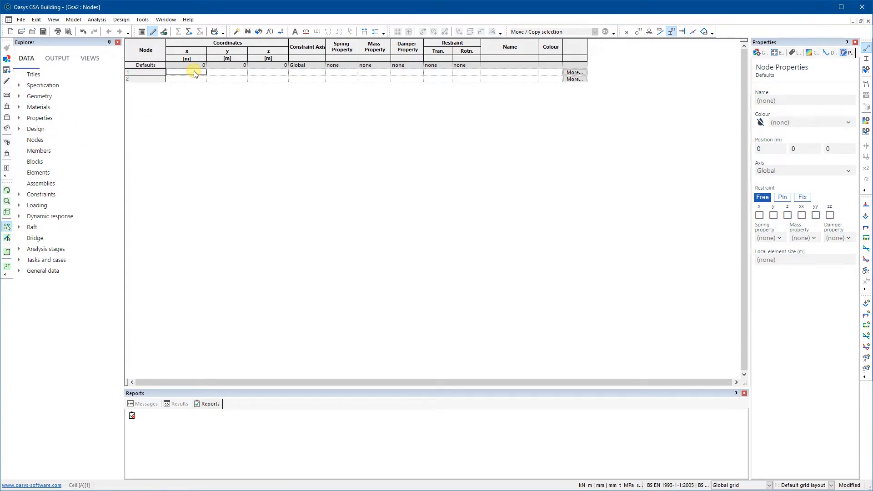
{"action": "key", "text": "ctrl+v"}
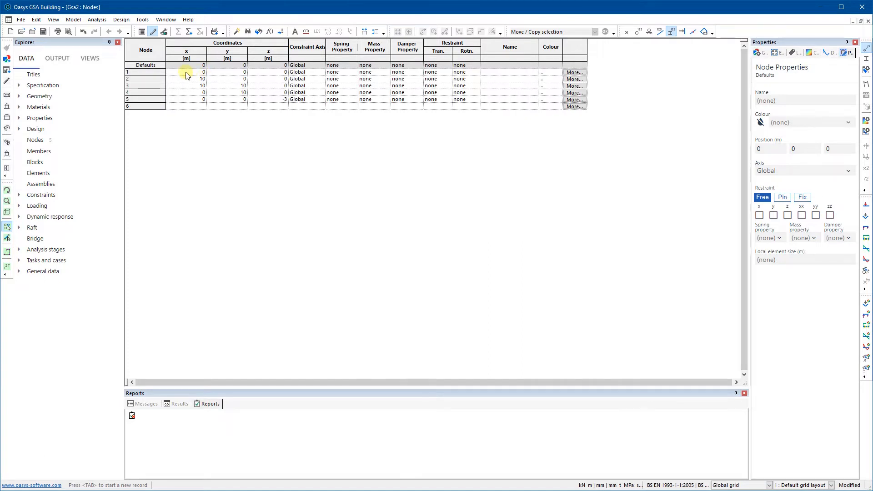
{"action": "left_click", "coordinate": [869, 22]}
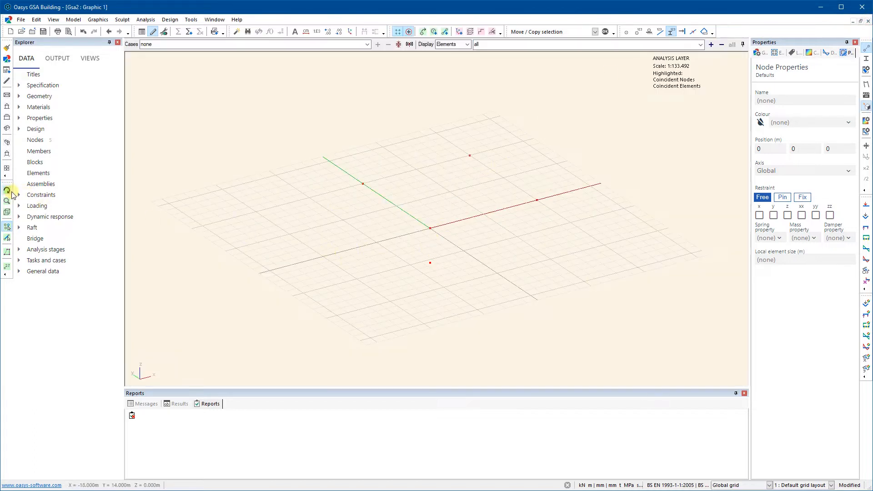
Step: Label the nodes with their IDs and switch the graphic view to the design layer
{"action": "left_click", "coordinate": [644, 35]}
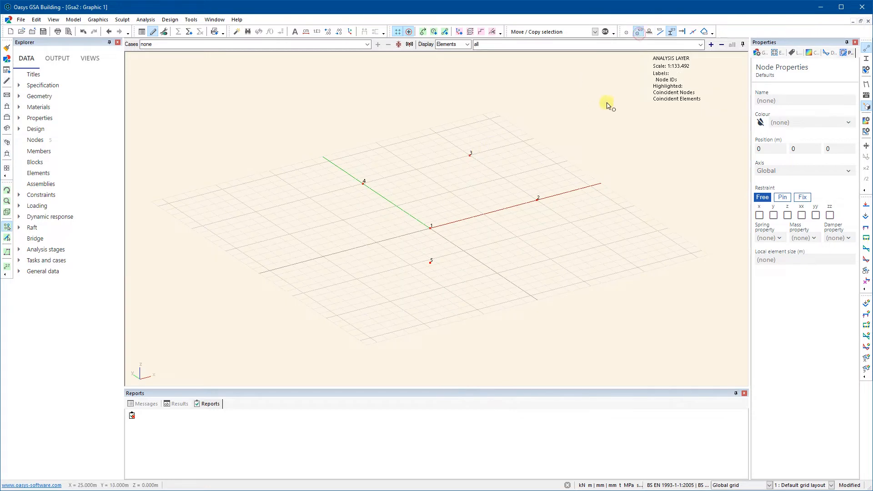
{"action": "left_click", "coordinate": [7, 190]}
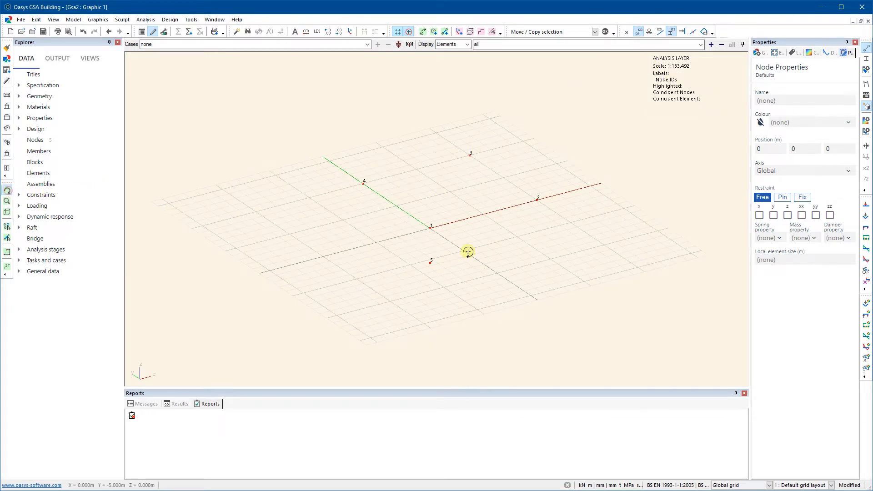
{"action": "left_click_drag", "start_coordinate": [467, 251], "coordinate": [443, 252]}
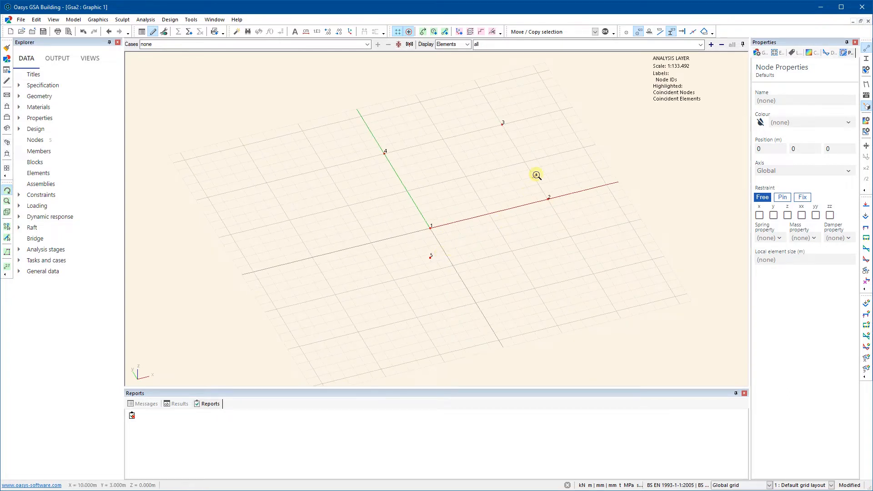
{"action": "key", "text": "Tab"}
{"action": "left_click_drag", "start_coordinate": [536, 176], "coordinate": [504, 170]}
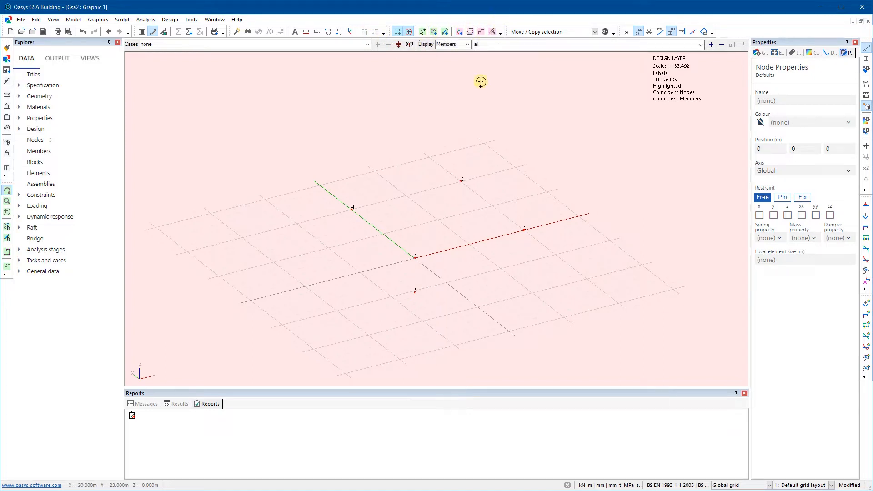
Step: Set the defaults for new members to 2D generic type with parabolic elements as the 2D analysis type
{"action": "left_click", "coordinate": [446, 33]}
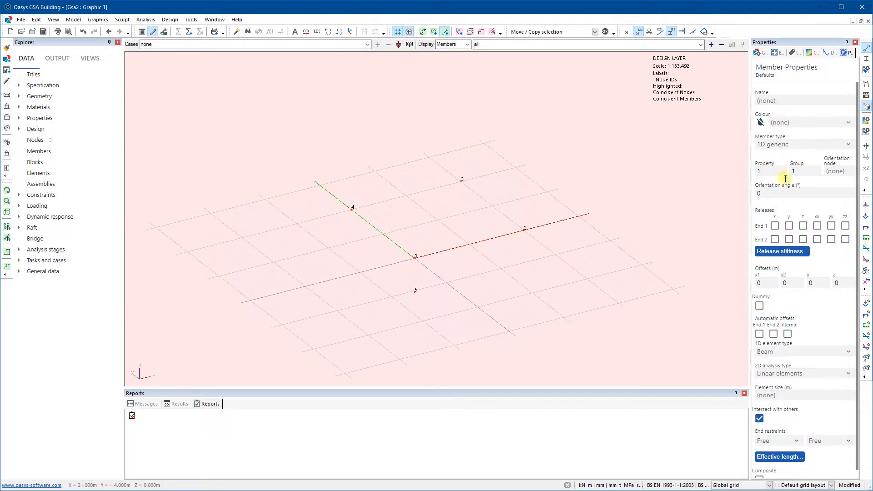
{"action": "left_click", "coordinate": [848, 146]}
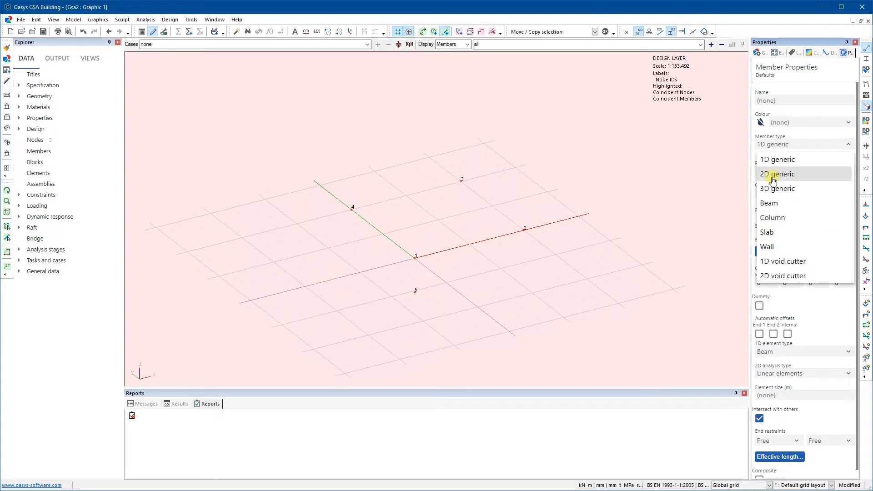
{"action": "left_click", "coordinate": [774, 179]}
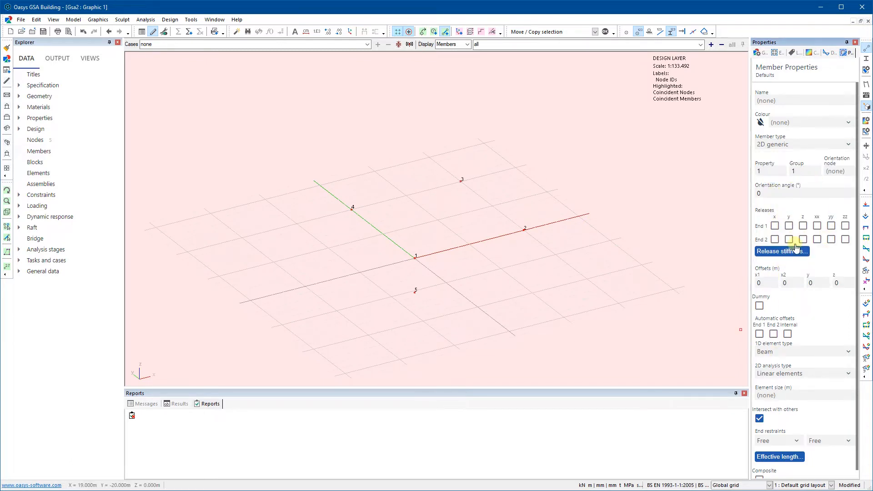
{"action": "left_click", "coordinate": [846, 373]}
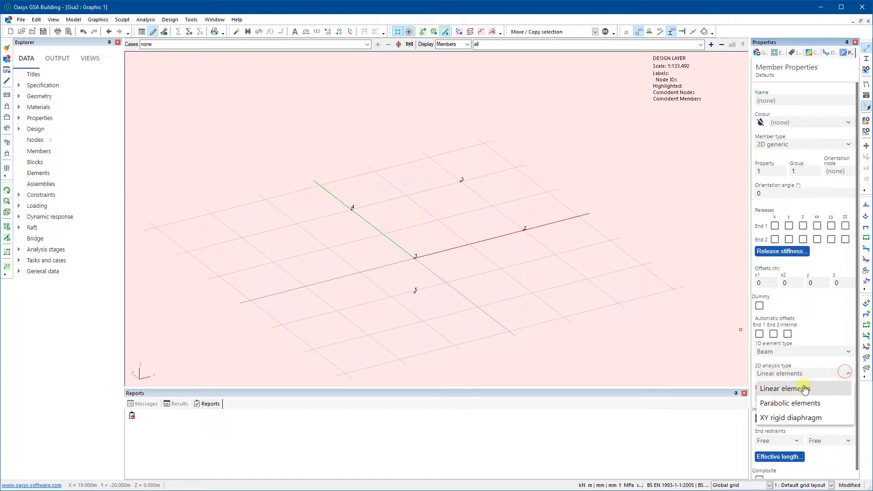
{"action": "left_click", "coordinate": [791, 403]}
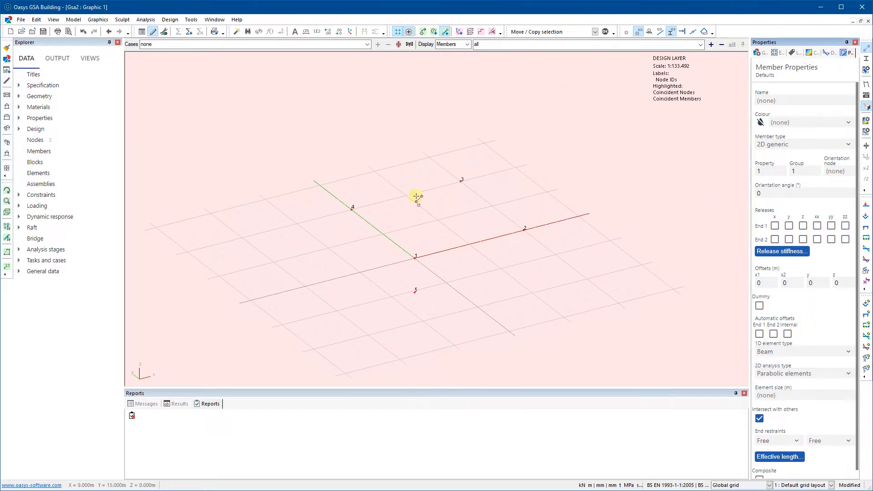
Step: Draw a square 2D member through nodes 1, 2, 3 and 4, closing it back at node 1
{"action": "scroll", "coordinate": [419, 260], "scroll_direction": "up", "scroll_amount": 3}
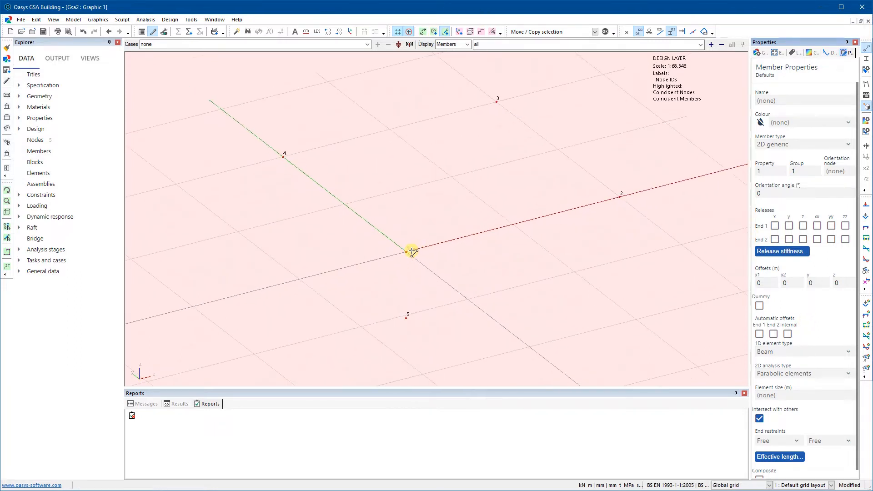
{"action": "left_click", "coordinate": [406, 251]}
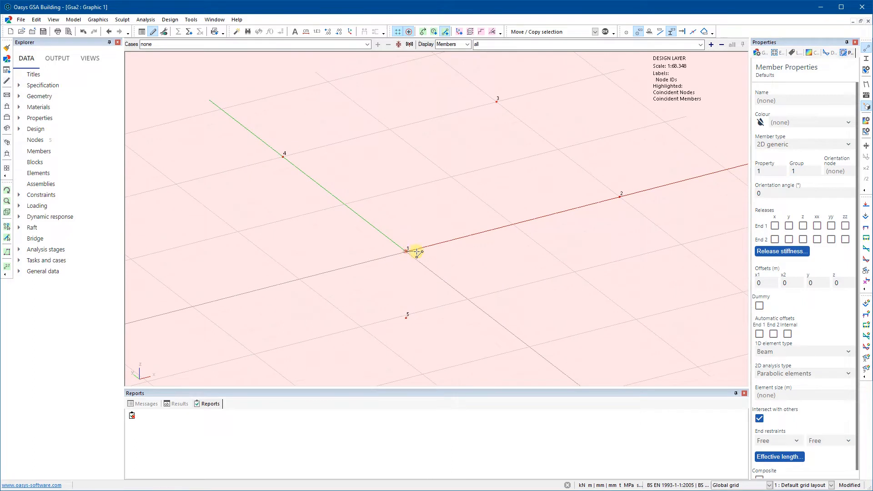
{"action": "left_click", "coordinate": [619, 197]}
{"action": "left_click", "coordinate": [496, 101]}
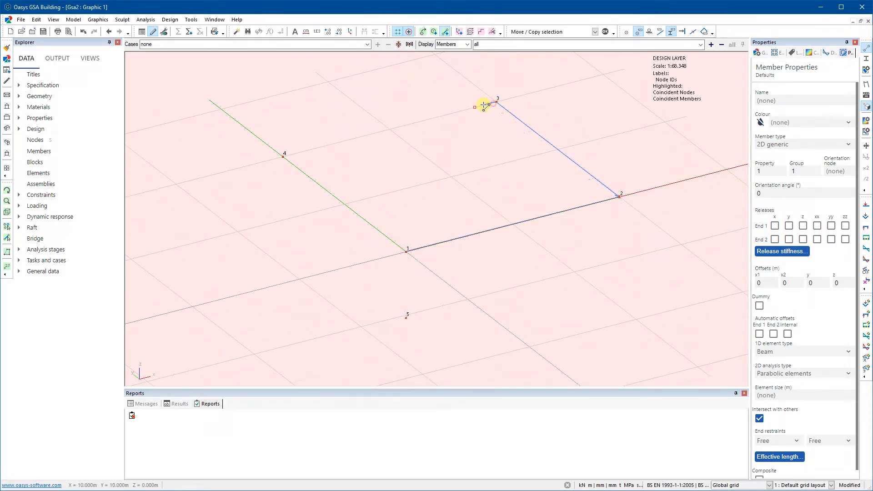
{"action": "left_click", "coordinate": [275, 152]}
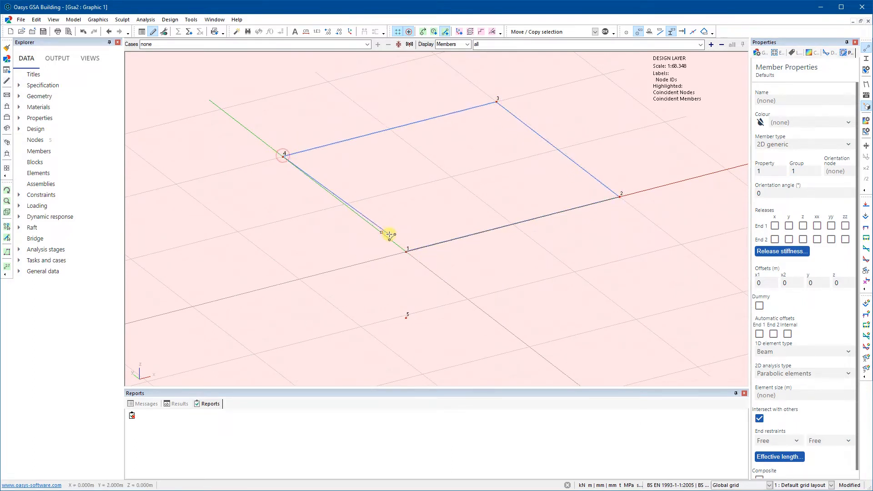
{"action": "left_click", "coordinate": [406, 252]}
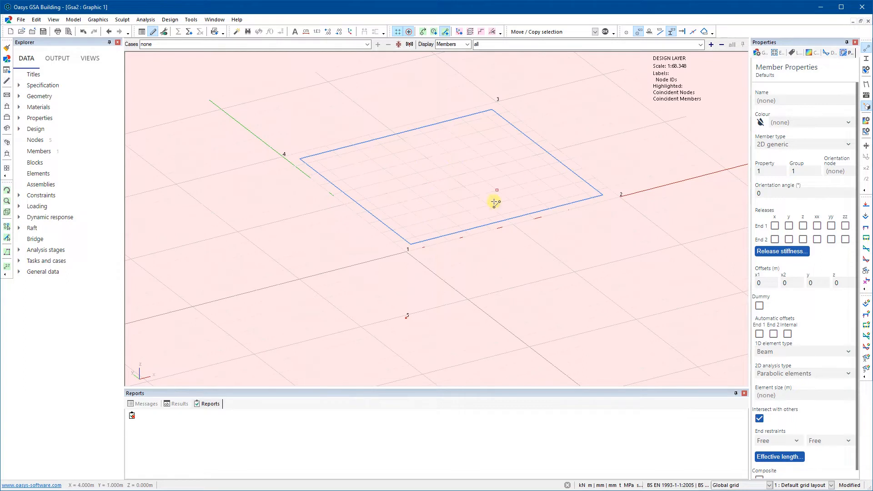
Step: Select the square 2D member and set its element size to 0.1 m
{"action": "left_click", "coordinate": [788, 400]}
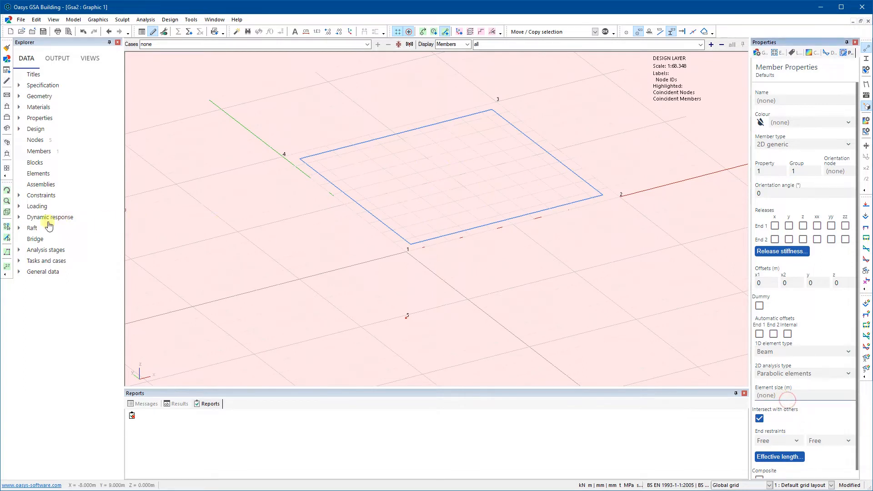
{"action": "left_click", "coordinate": [7, 238]}
{"action": "left_click_drag", "start_coordinate": [611, 257], "coordinate": [265, 97]}
{"action": "left_click", "coordinate": [783, 398]}
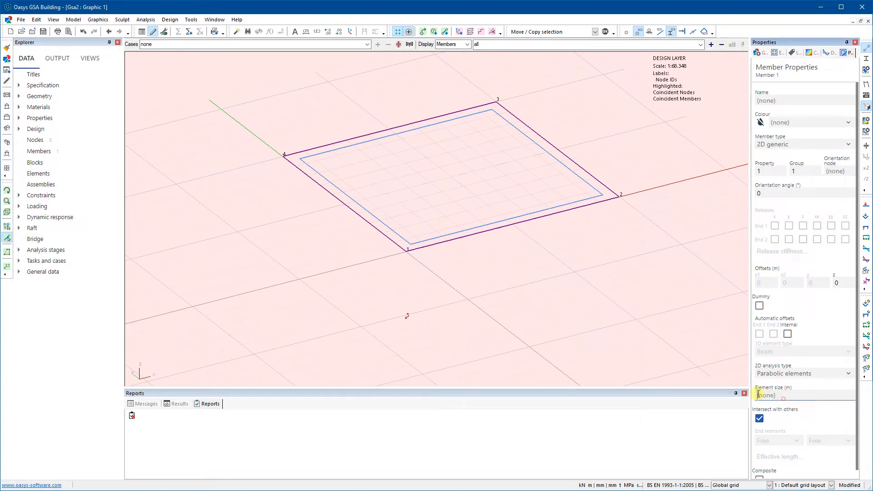
{"action": "type", "text": "0.1"}
{"action": "key", "text": "Return"}
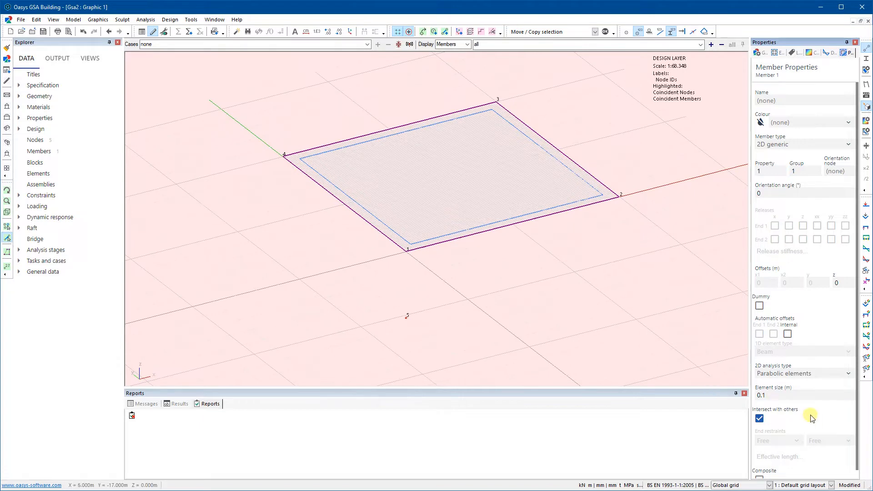
Step: Coarsen the square member's mesh by entering a larger element size, and clear the selection
{"action": "left_click_drag", "start_coordinate": [768, 396], "coordinate": [752, 395]}
{"action": "type", "text": "0."}
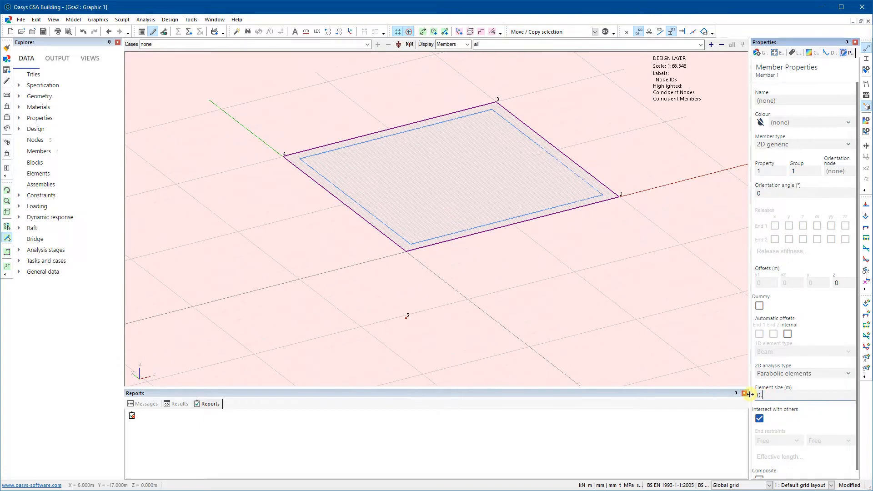
{"action": "key", "text": "Return"}
{"action": "left_click", "coordinate": [579, 313]}
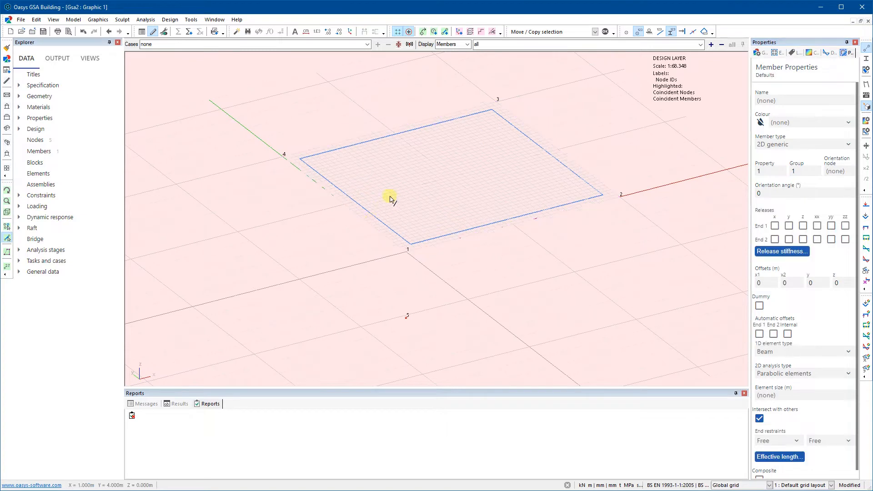
{"action": "scroll", "coordinate": [391, 197], "scroll_direction": "down", "scroll_amount": 2}
{"action": "scroll", "coordinate": [498, 182], "scroll_direction": "up", "scroll_amount": 2}
{"action": "scroll", "coordinate": [450, 170], "scroll_direction": "up", "scroll_amount": 2}
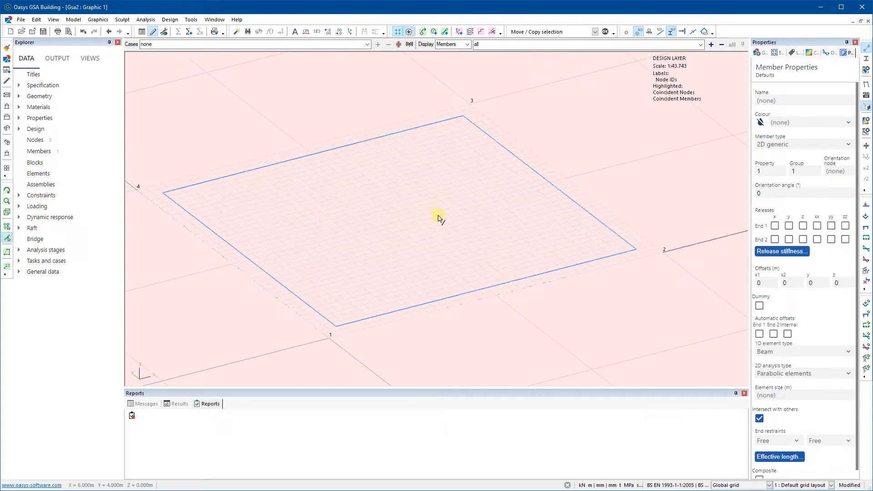
{"action": "scroll", "coordinate": [438, 218], "scroll_direction": "down", "scroll_amount": 2}
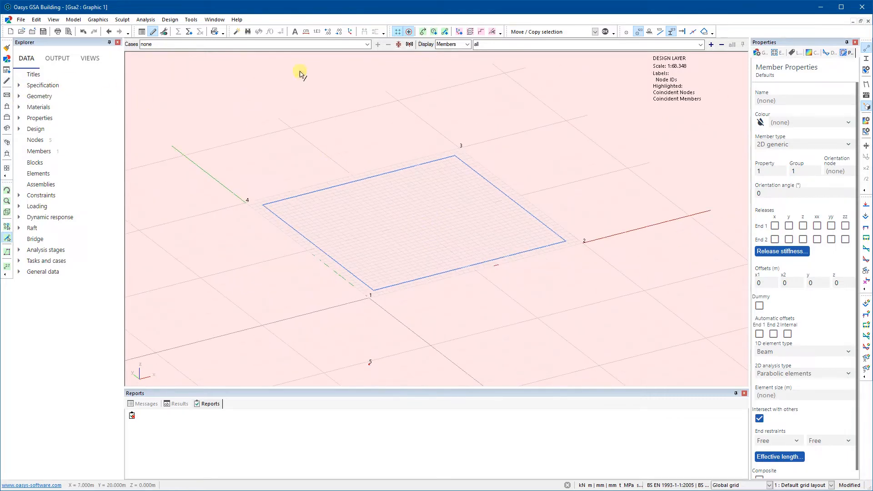
Step: Draw a four-sided 2D void cutter near the middle of the square member
{"action": "left_click", "coordinate": [445, 31]}
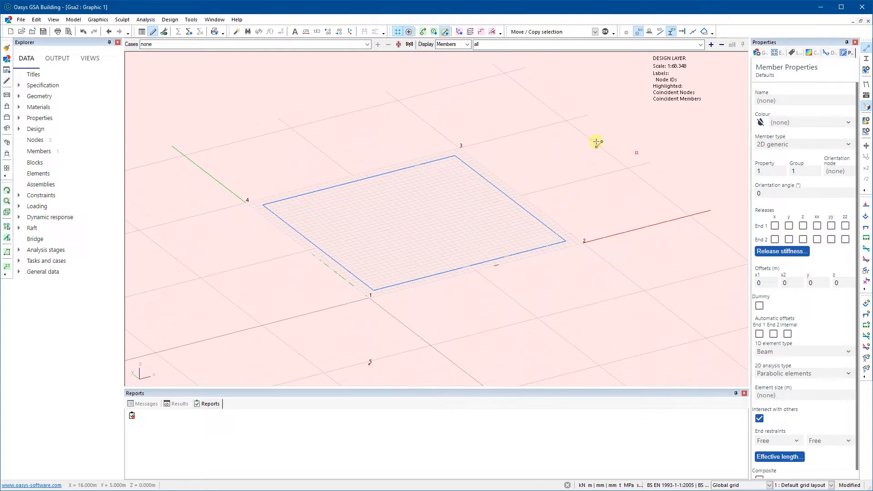
{"action": "left_click", "coordinate": [847, 144]}
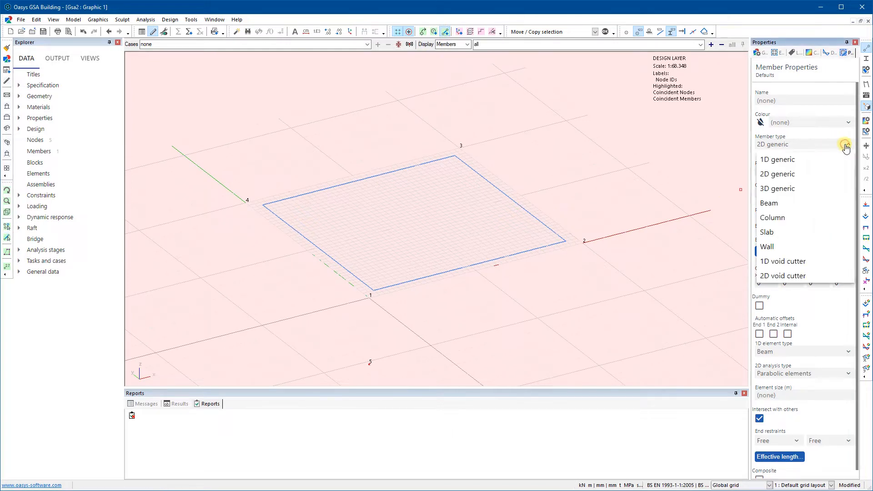
{"action": "left_click", "coordinate": [783, 275]}
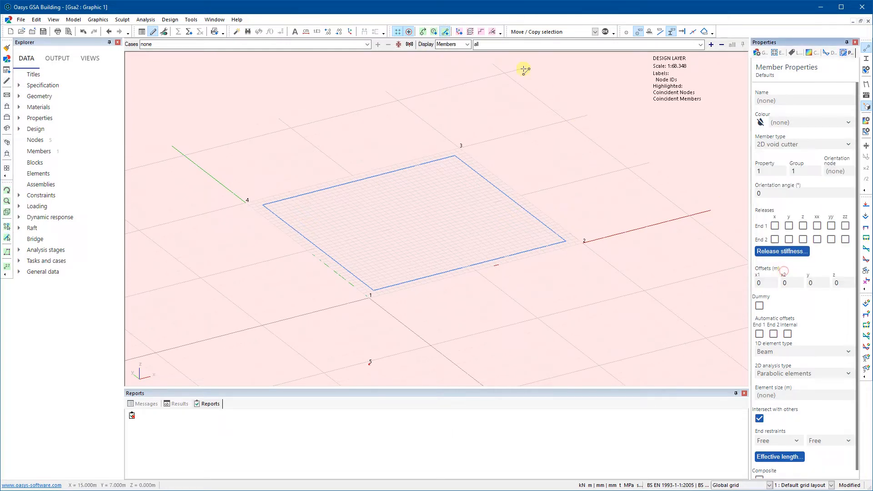
{"action": "left_click", "coordinate": [390, 203]}
{"action": "left_click", "coordinate": [419, 245]}
{"action": "left_click", "coordinate": [470, 219]}
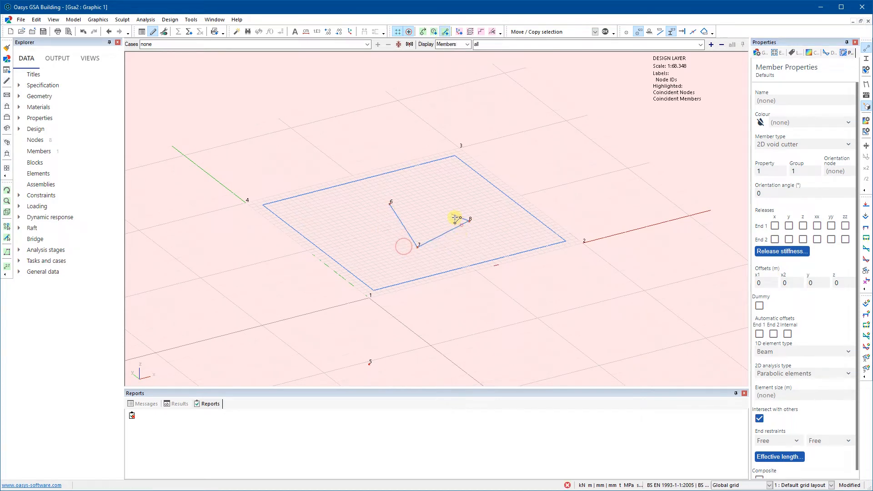
{"action": "left_click", "coordinate": [433, 190]}
{"action": "left_click", "coordinate": [390, 203]}
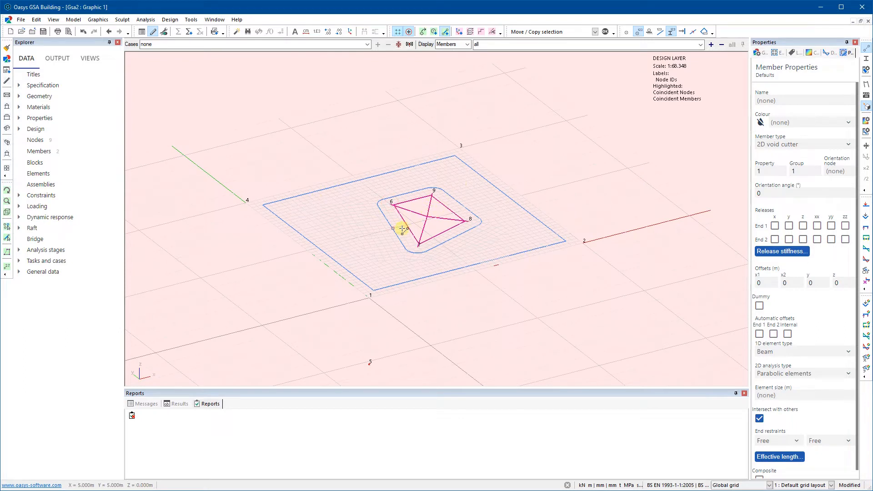
Step: Display the nodes and move void corners 7 and 6 so the opening's sides run parallel to the square member's edges
{"action": "scroll", "coordinate": [440, 189], "scroll_direction": "up", "scroll_amount": 3}
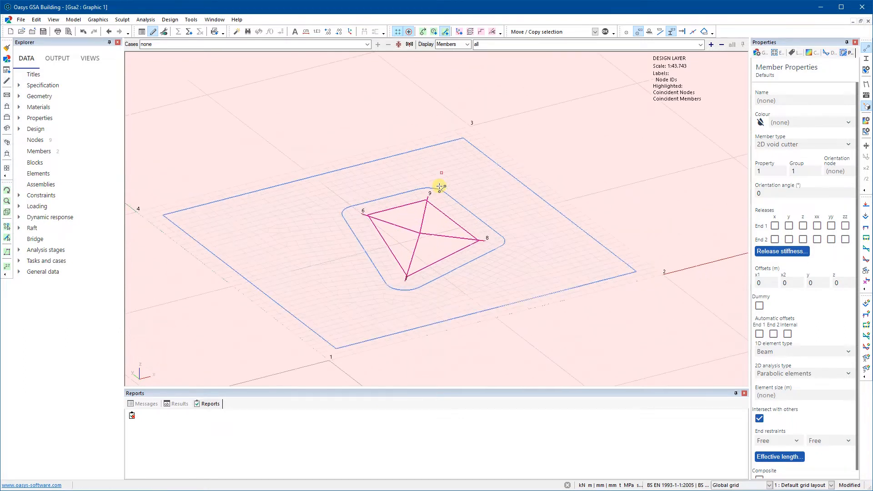
{"action": "left_click", "coordinate": [422, 33]}
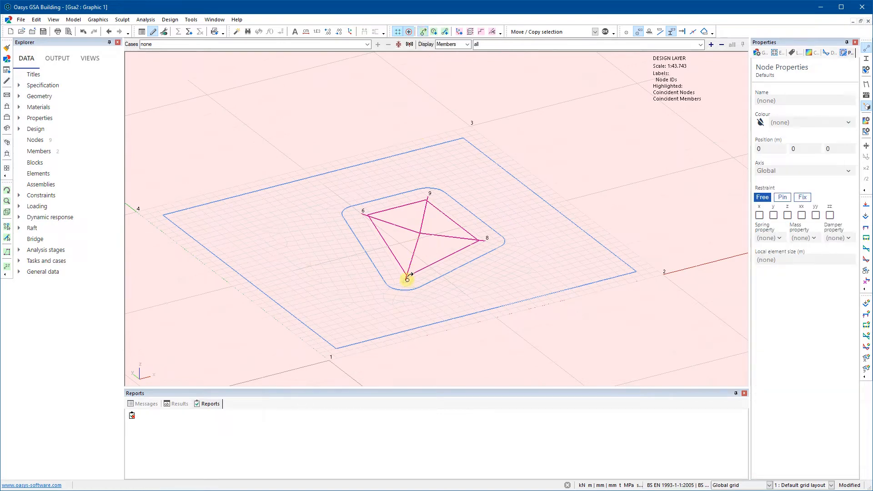
{"action": "left_click", "coordinate": [626, 33]}
{"action": "left_click_drag", "start_coordinate": [407, 281], "coordinate": [386, 264]}
{"action": "left_click_drag", "start_coordinate": [363, 212], "coordinate": [316, 220]}
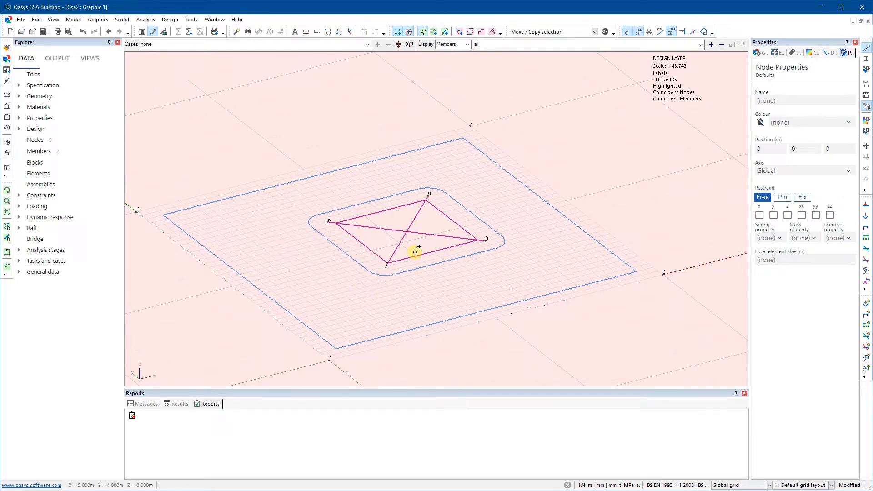
{"action": "scroll", "coordinate": [415, 252], "scroll_direction": "down", "scroll_amount": 3}
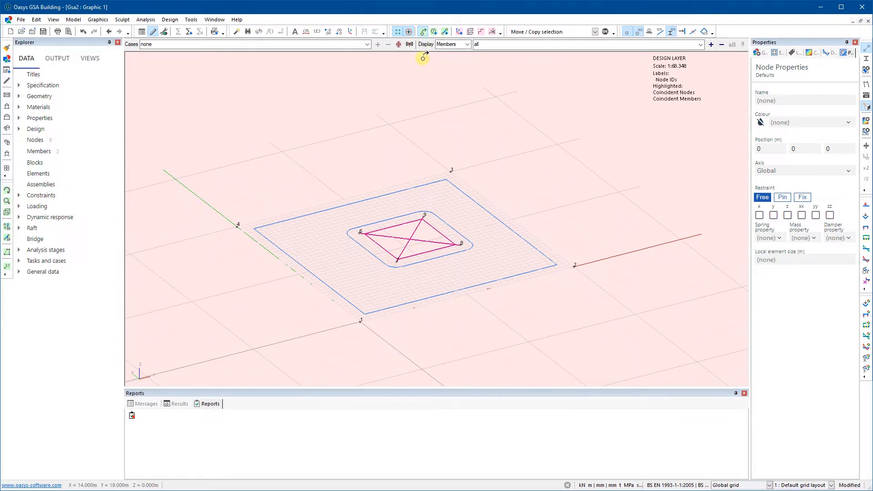
Step: Draw a vertical 1D generic member from node 5 up to node 1 at the square member's corner
{"action": "left_click", "coordinate": [446, 33]}
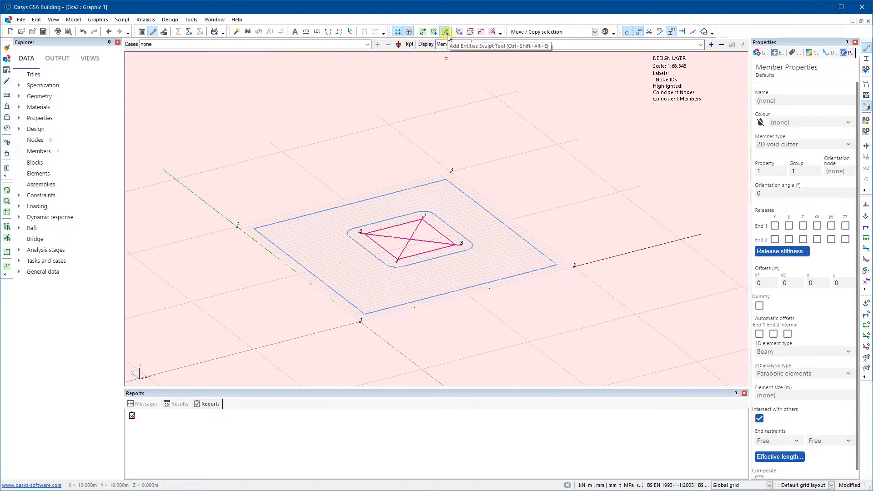
{"action": "left_click", "coordinate": [848, 145]}
{"action": "left_click", "coordinate": [841, 161]}
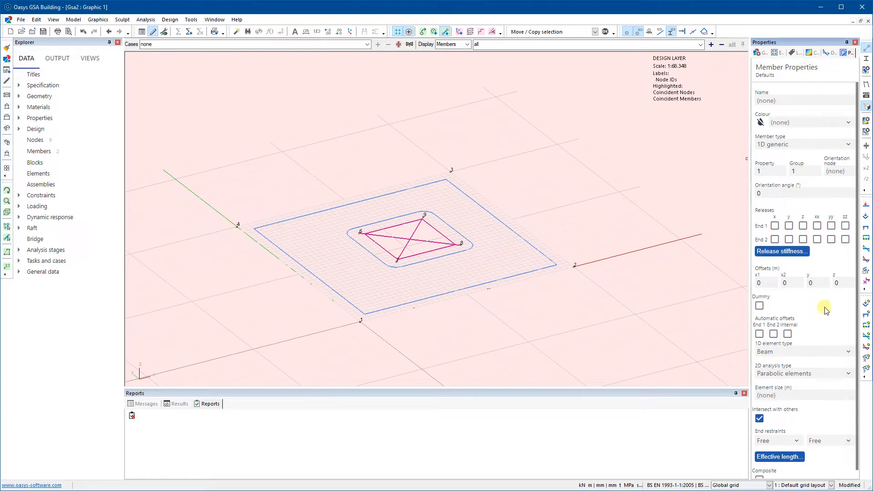
{"action": "scroll", "coordinate": [380, 335], "scroll_direction": "up", "scroll_amount": 5}
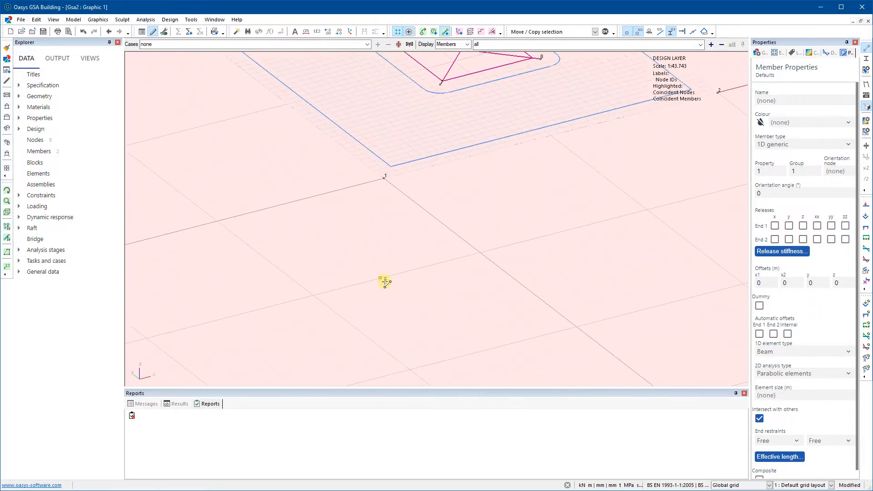
{"action": "left_click", "coordinate": [385, 283]}
{"action": "left_click", "coordinate": [385, 178]}
{"action": "scroll", "coordinate": [371, 235], "scroll_direction": "down", "scroll_amount": 7}
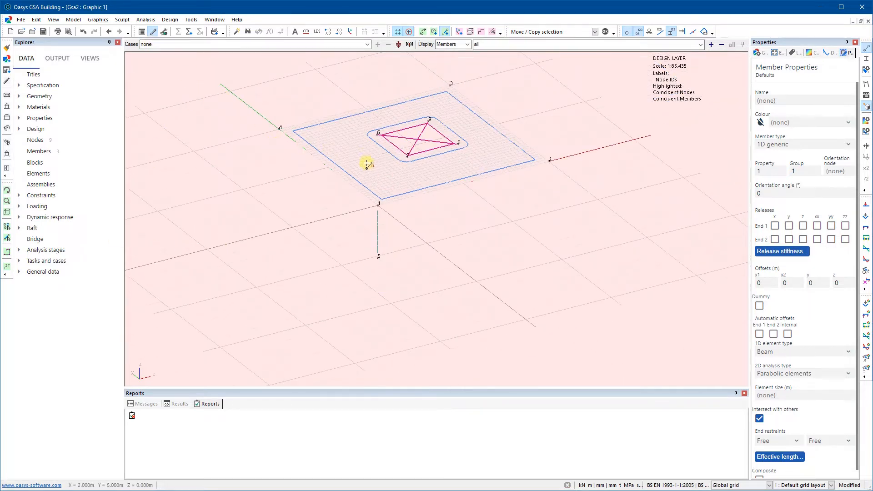
Step: Switch to the analysis layer and create elements from all members
{"action": "key", "text": "Tab"}
{"action": "middle_click_drag", "start_coordinate": [397, 176], "coordinate": [437, 245]}
{"action": "key", "text": "Escape"}
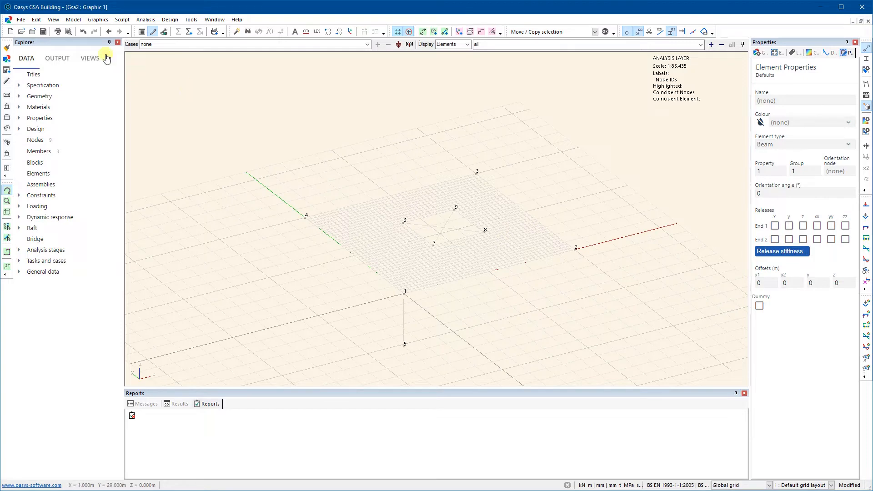
{"action": "left_click", "coordinate": [72, 20]}
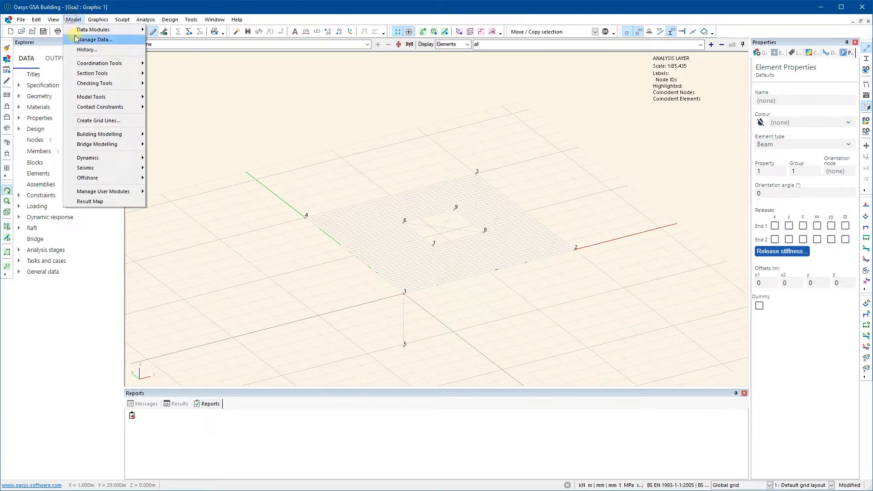
{"action": "mouse_move", "coordinate": [93, 64]}
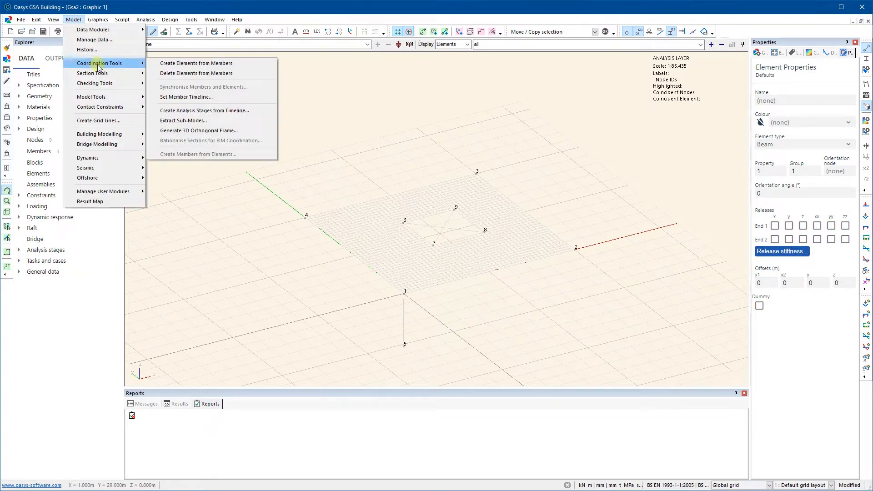
{"action": "left_click", "coordinate": [201, 68]}
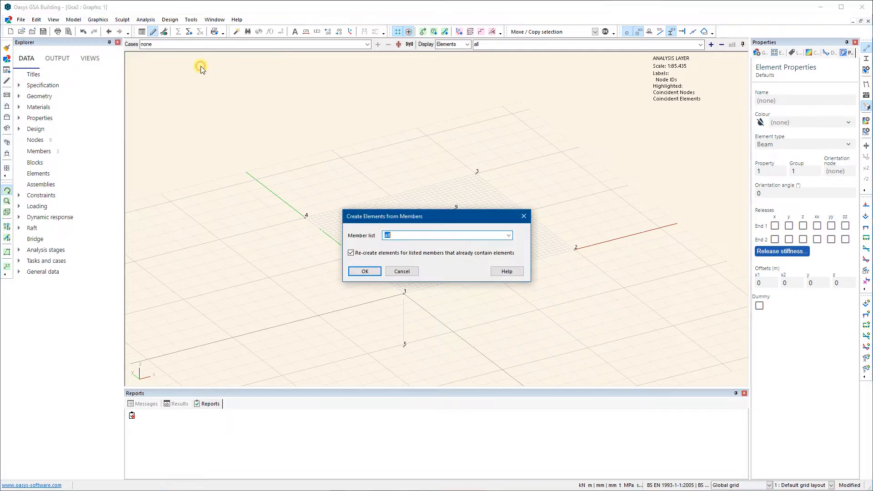
{"action": "left_click", "coordinate": [369, 272]}
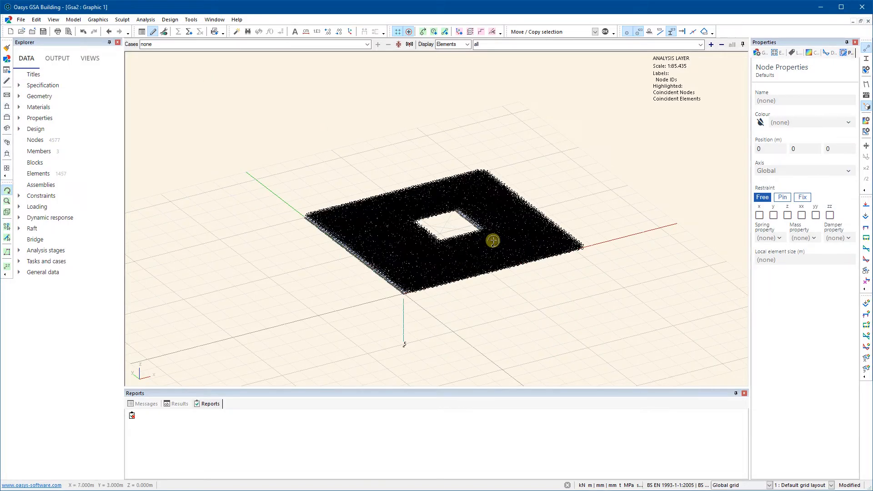
Step: Hide the node numbers and node symbols, and examine the element mesh around the opening and at the vertical member
{"action": "left_click", "coordinate": [639, 32]}
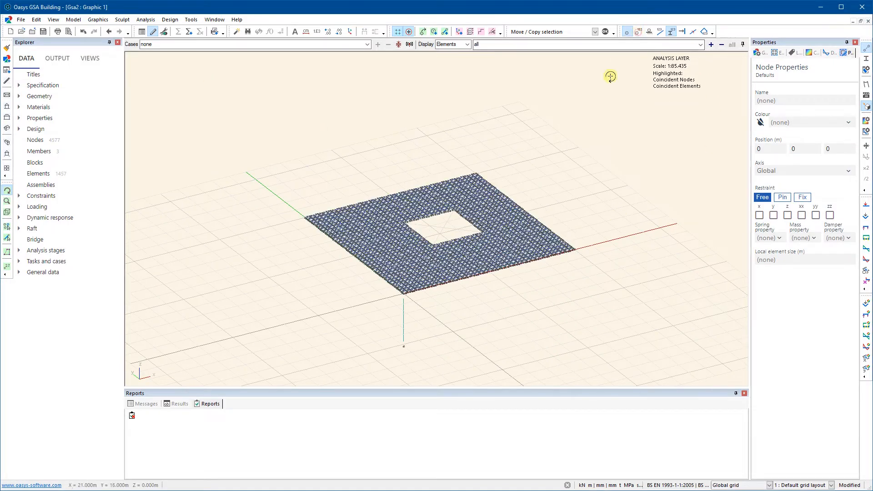
{"action": "left_click", "coordinate": [628, 32]}
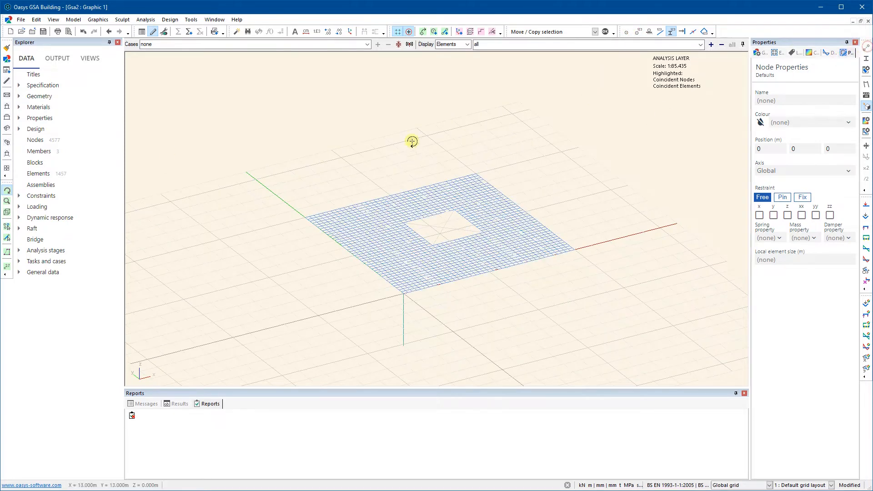
{"action": "left_click_drag", "start_coordinate": [202, 175], "coordinate": [242, 191]}
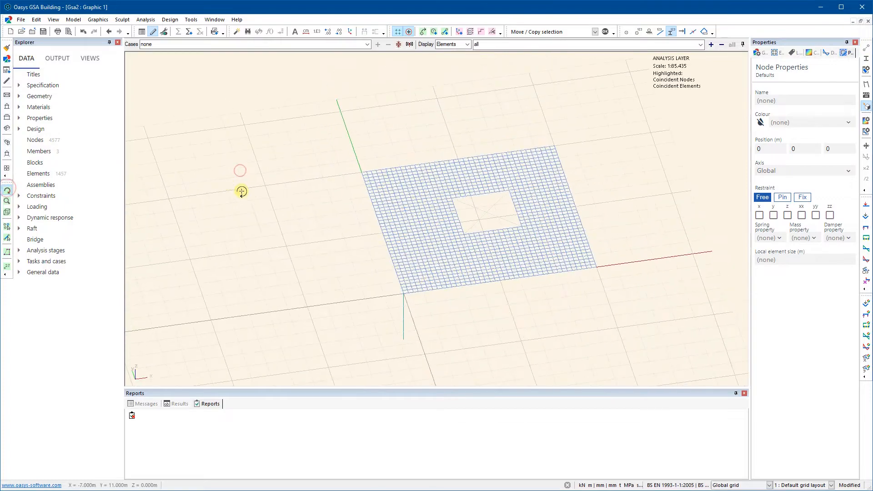
{"action": "middle_click_drag", "start_coordinate": [478, 258], "coordinate": [450, 266]}
{"action": "scroll", "coordinate": [450, 265], "scroll_direction": "up", "scroll_amount": 3}
{"action": "scroll", "coordinate": [402, 320], "scroll_direction": "up", "scroll_amount": 1}
{"action": "middle_click_drag", "start_coordinate": [402, 320], "coordinate": [399, 209]}
{"action": "scroll", "coordinate": [323, 340], "scroll_direction": "down", "scroll_amount": 1}
{"action": "scroll", "coordinate": [323, 340], "scroll_direction": "down", "scroll_amount": 3}
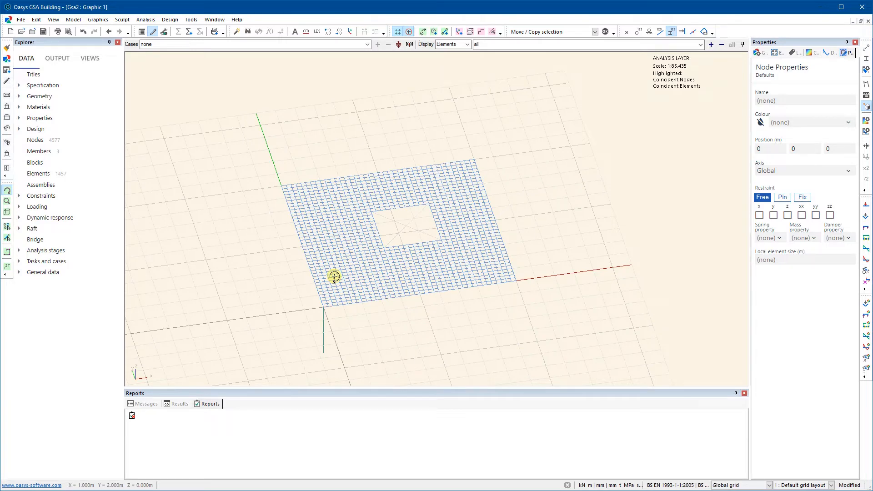
{"action": "left_click_drag", "start_coordinate": [346, 296], "coordinate": [305, 327]}
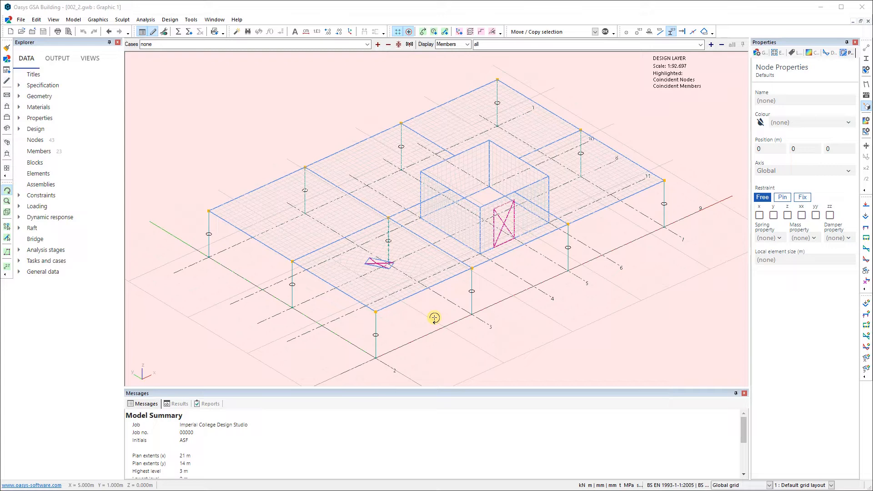
Step: Select the base and top nodes of the front corner column and report the selection properties to read the distance between them
{"action": "scroll", "coordinate": [434, 318], "scroll_direction": "down", "scroll_amount": 1}
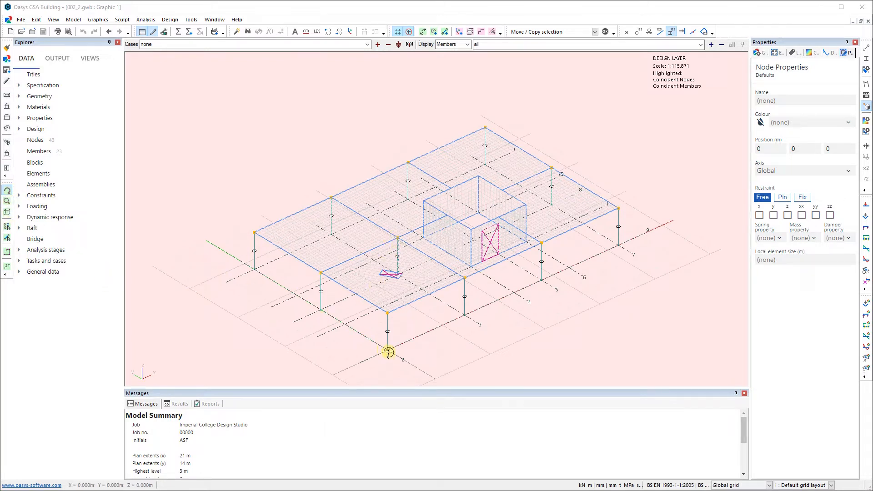
{"action": "scroll", "coordinate": [389, 353], "scroll_direction": "up", "scroll_amount": 5}
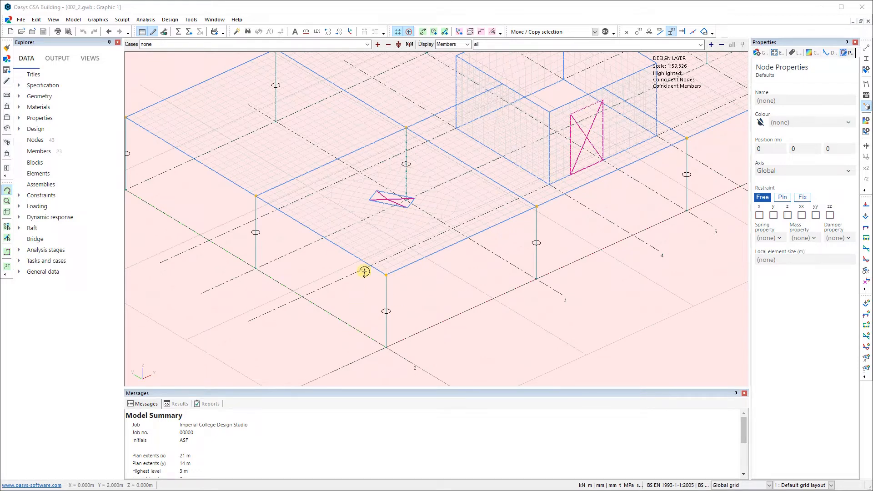
{"action": "left_click", "coordinate": [7, 231]}
{"action": "scroll", "coordinate": [386, 354], "scroll_direction": "up", "scroll_amount": 3}
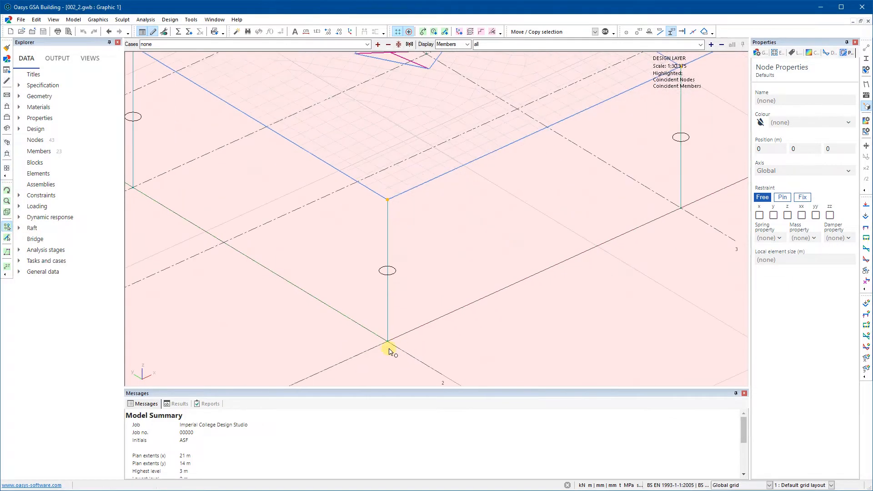
{"action": "left_click", "coordinate": [387, 341]}
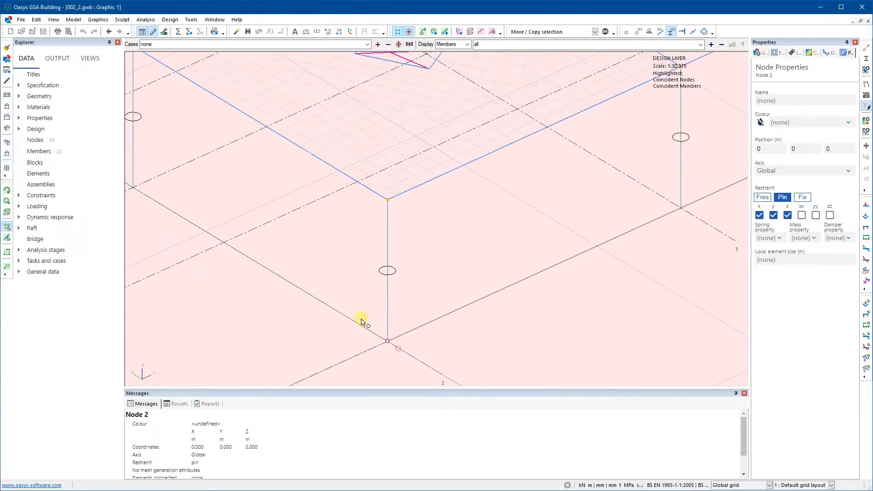
{"action": "left_click", "coordinate": [390, 208]}
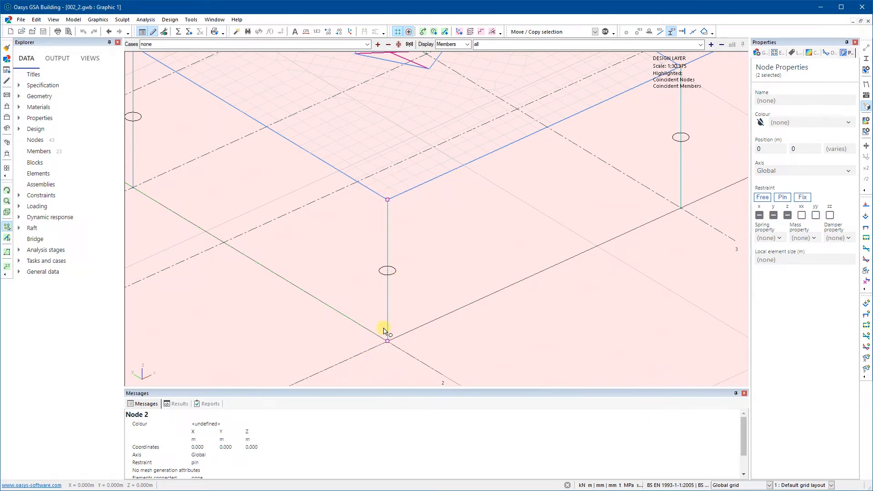
{"action": "right_click", "coordinate": [455, 252]}
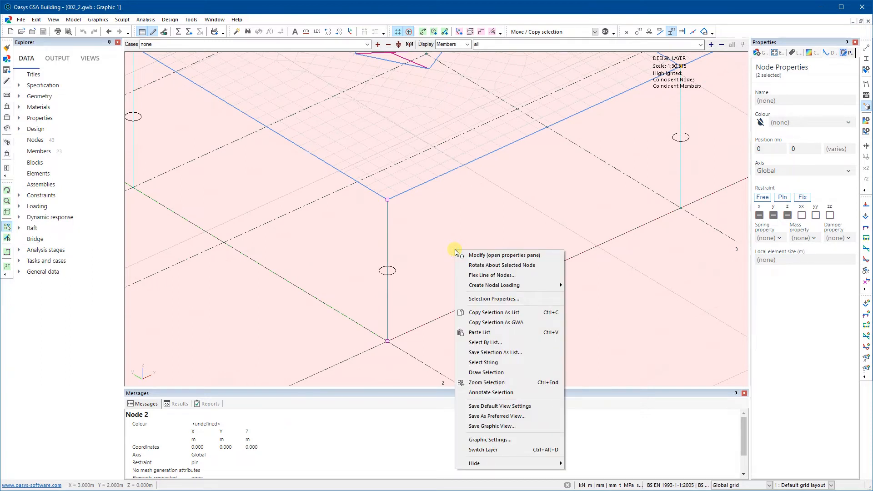
{"action": "left_click", "coordinate": [501, 299]}
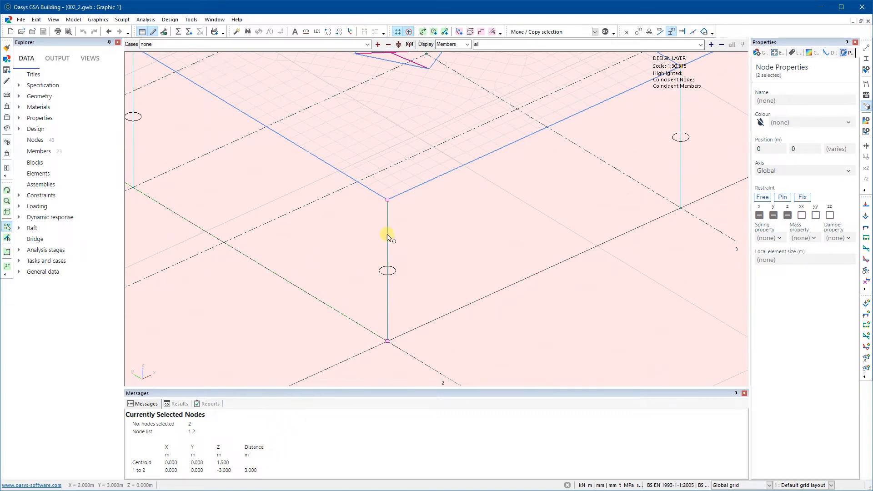
Step: Hide the grid, deselect the column nodes and label the node restraints across the whole model
{"action": "scroll", "coordinate": [422, 253], "scroll_direction": "down", "scroll_amount": 5}
{"action": "middle_click_drag", "start_coordinate": [458, 211], "coordinate": [383, 297]}
{"action": "scroll", "coordinate": [382, 297], "scroll_direction": "down", "scroll_amount": 1}
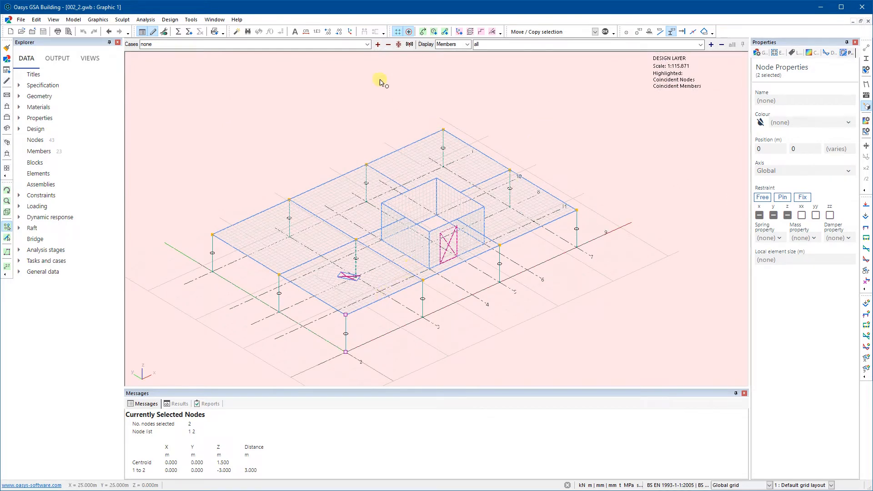
{"action": "left_click", "coordinate": [398, 33]}
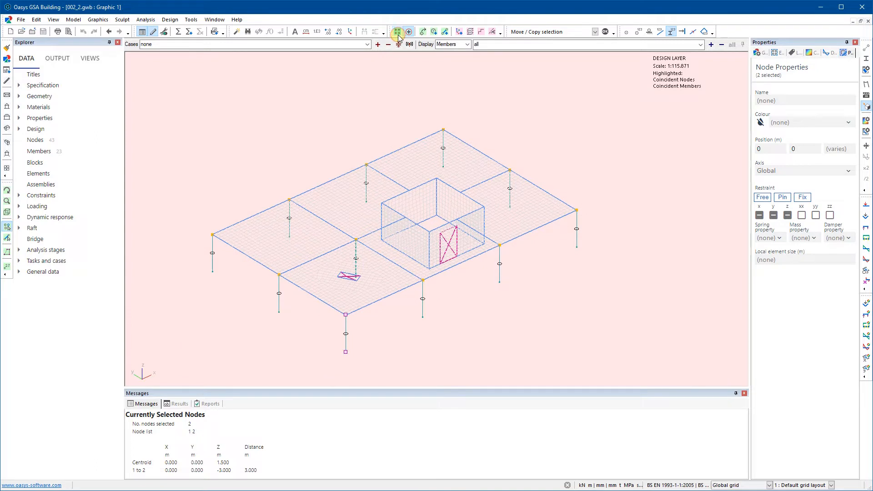
{"action": "left_click", "coordinate": [539, 134]}
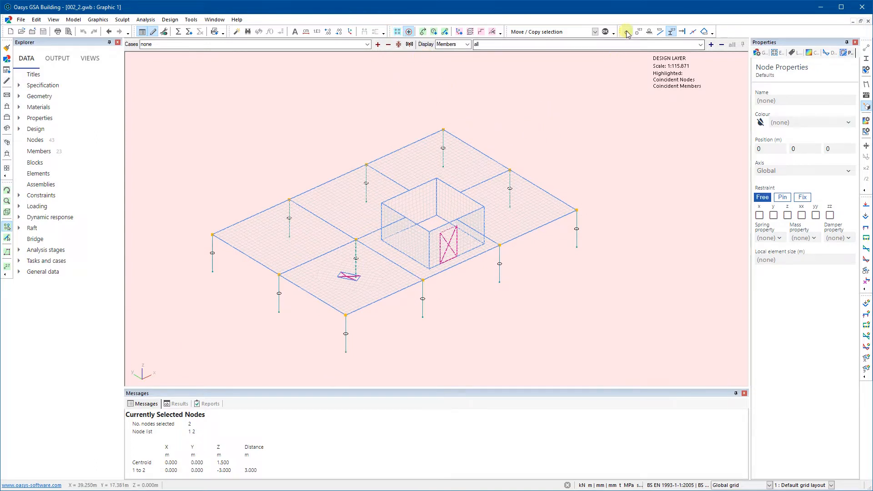
{"action": "left_click", "coordinate": [649, 33]}
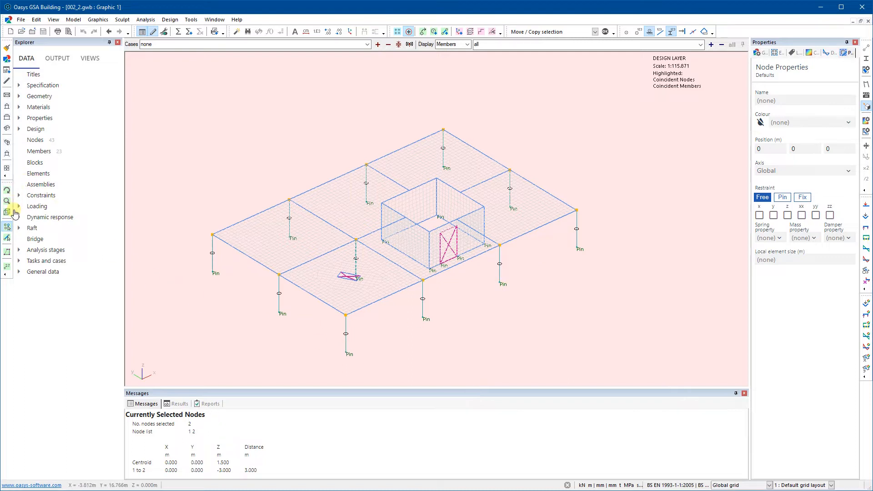
Step: Select all base nodes of the columns and walls in an elevation view and set their restraint to Free
{"action": "left_click", "coordinate": [7, 117]}
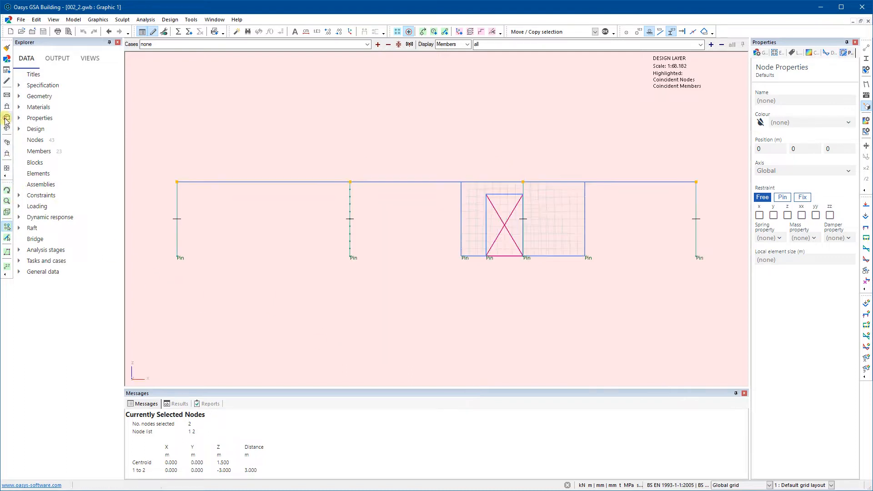
{"action": "left_click_drag", "start_coordinate": [711, 282], "coordinate": [169, 258]}
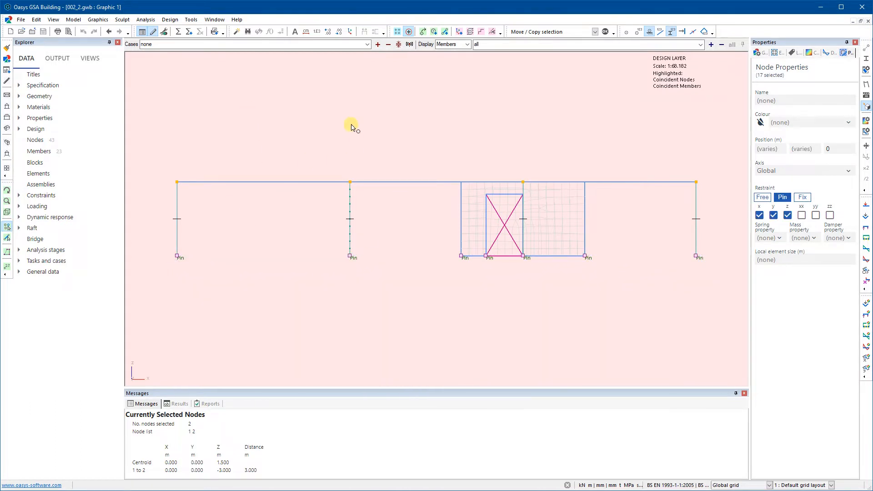
{"action": "left_click", "coordinate": [763, 198]}
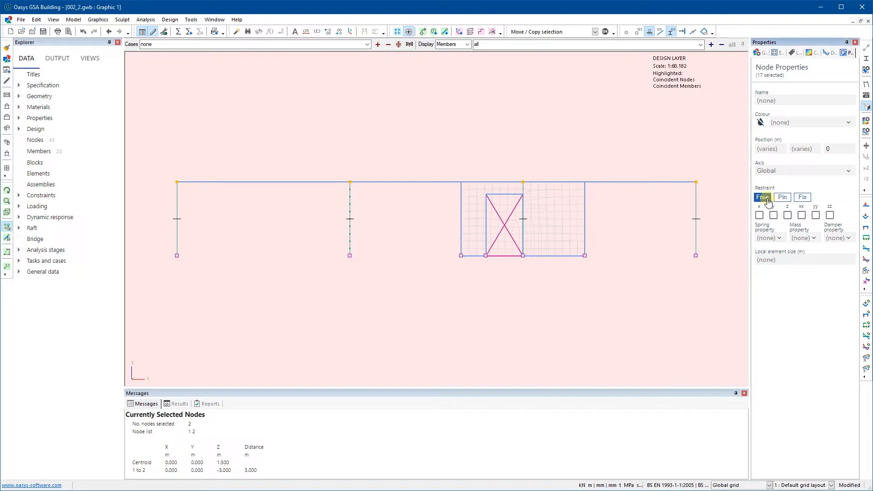
{"action": "left_click", "coordinate": [524, 221]}
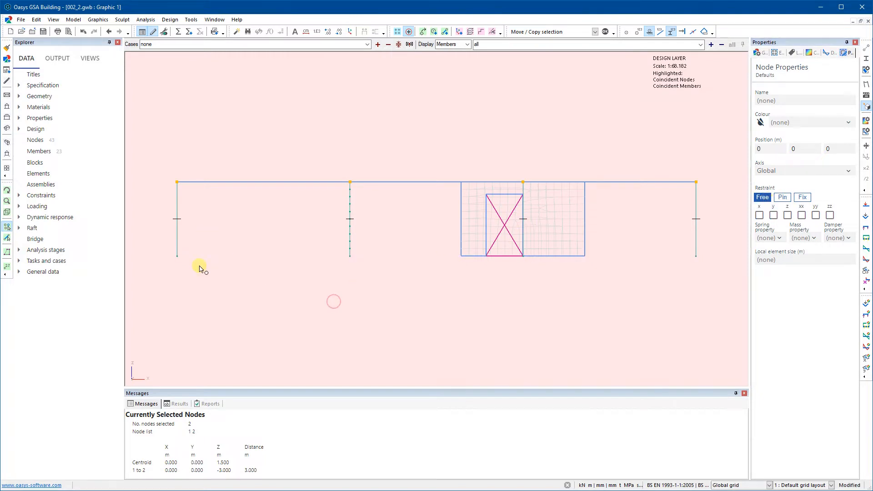
Step: Return to the isometric view and select all members of the storey
{"action": "left_click", "coordinate": [7, 128]}
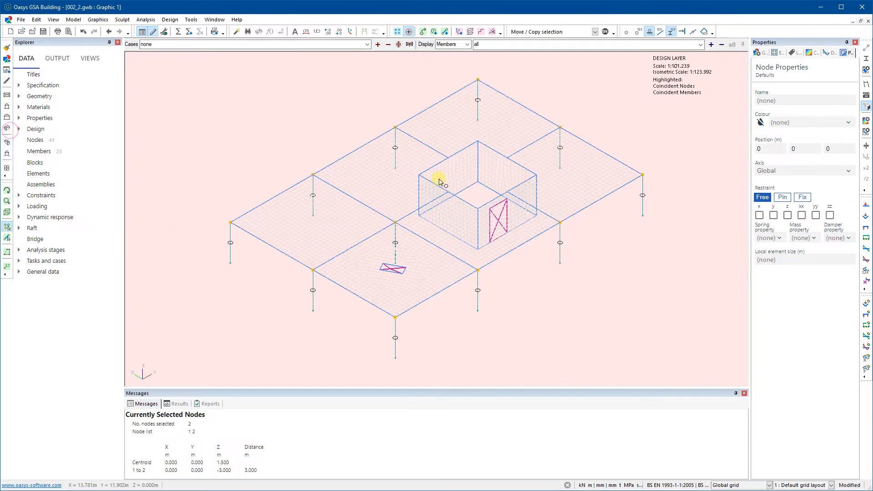
{"action": "scroll", "coordinate": [520, 175], "scroll_direction": "down", "scroll_amount": 1}
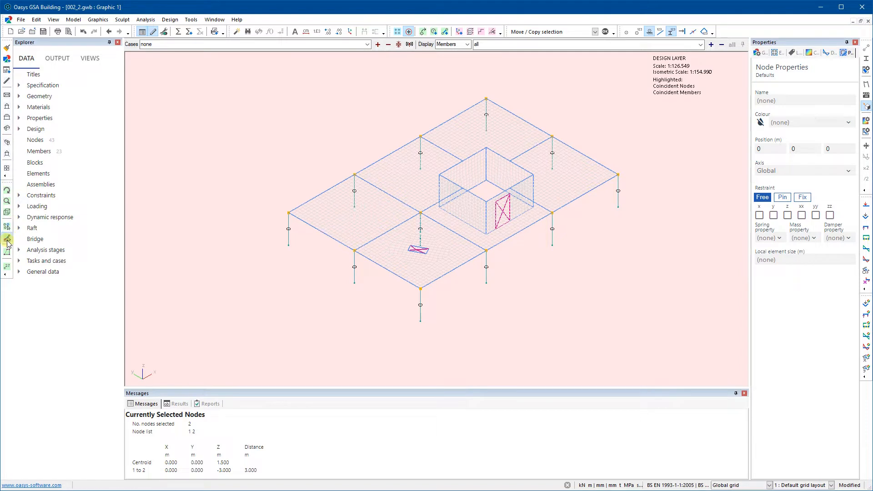
{"action": "left_click", "coordinate": [7, 238]}
{"action": "middle_click_drag", "start_coordinate": [581, 306], "coordinate": [568, 341]}
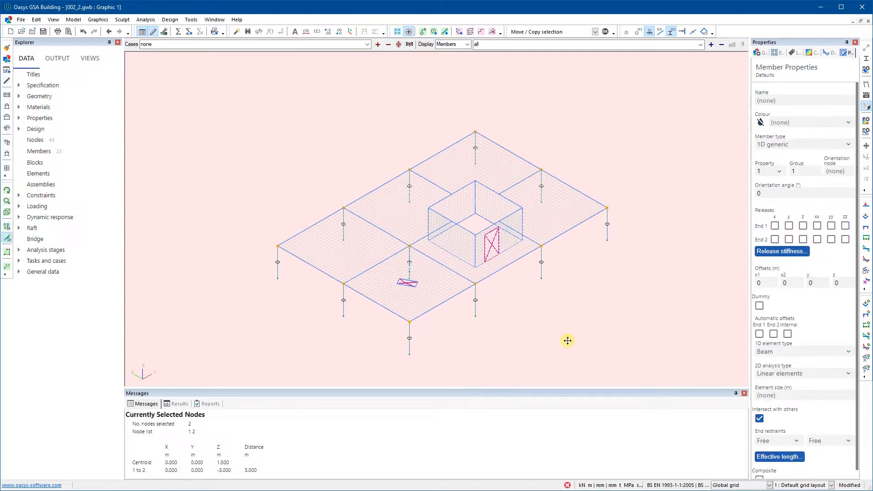
{"action": "left_click_drag", "start_coordinate": [650, 376], "coordinate": [233, 109]}
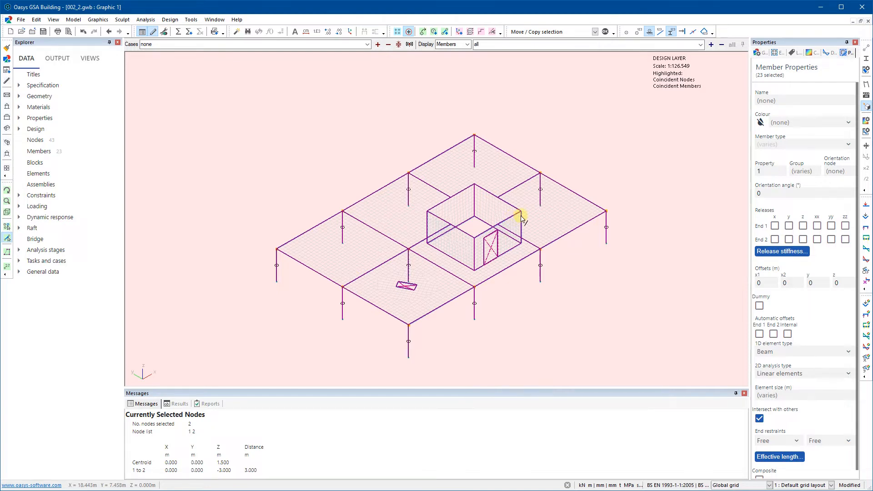
Step: Copy the selected members upward as 6 copies with a z shift of 3 m each, previewing the result before applying it
{"action": "left_click", "coordinate": [469, 32]}
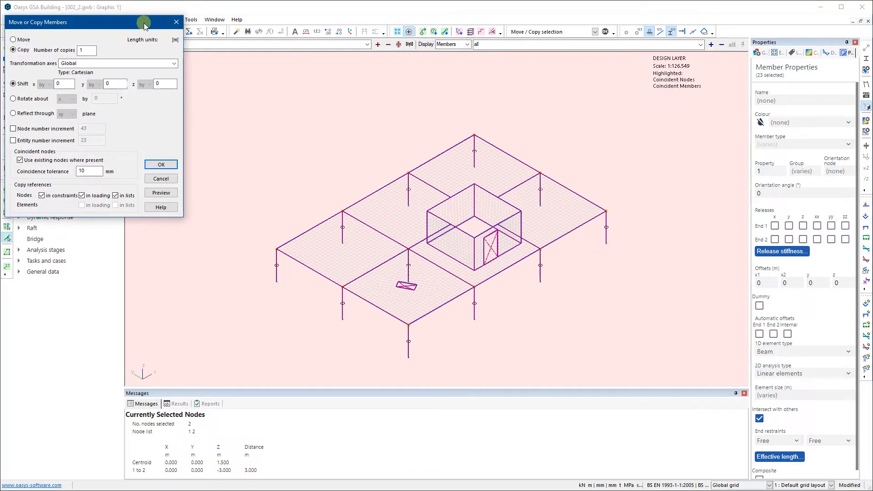
{"action": "left_click_drag", "start_coordinate": [146, 23], "coordinate": [218, 31]}
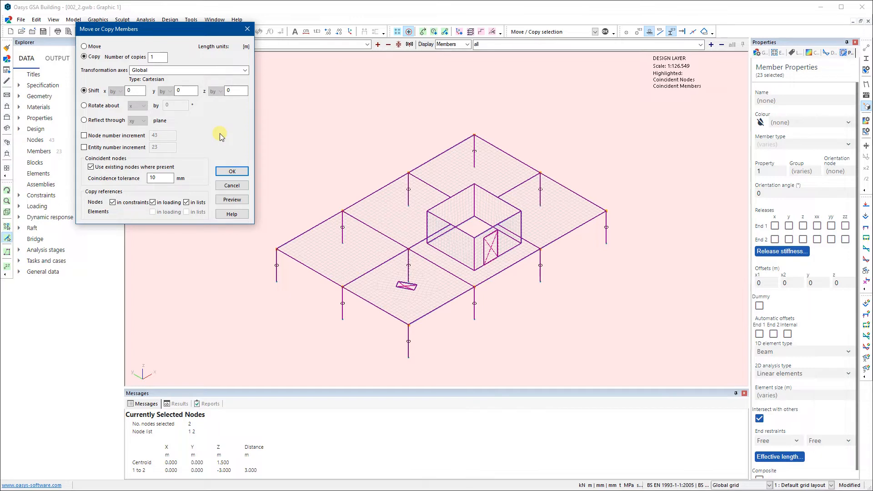
{"action": "left_click_drag", "start_coordinate": [238, 90], "coordinate": [225, 89]}
{"action": "left_click", "coordinate": [229, 91]}
{"action": "double_click", "coordinate": [162, 57]}
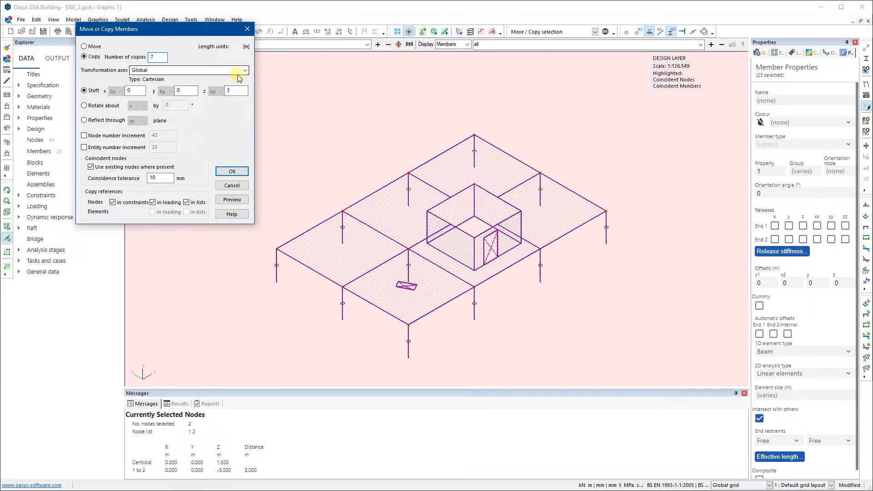
{"action": "left_click_drag", "start_coordinate": [189, 28], "coordinate": [144, 50]}
{"action": "left_click_drag", "start_coordinate": [117, 81], "coordinate": [97, 78]}
{"action": "type", "text": "6"}
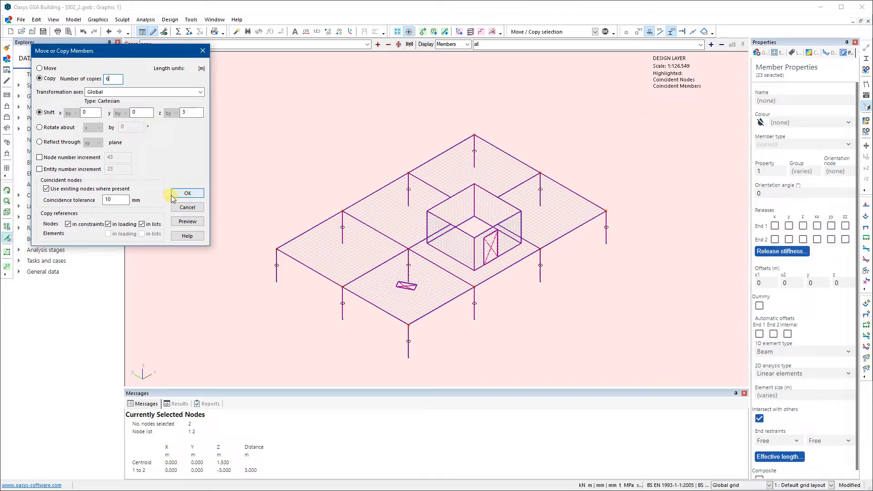
{"action": "left_click", "coordinate": [187, 223]}
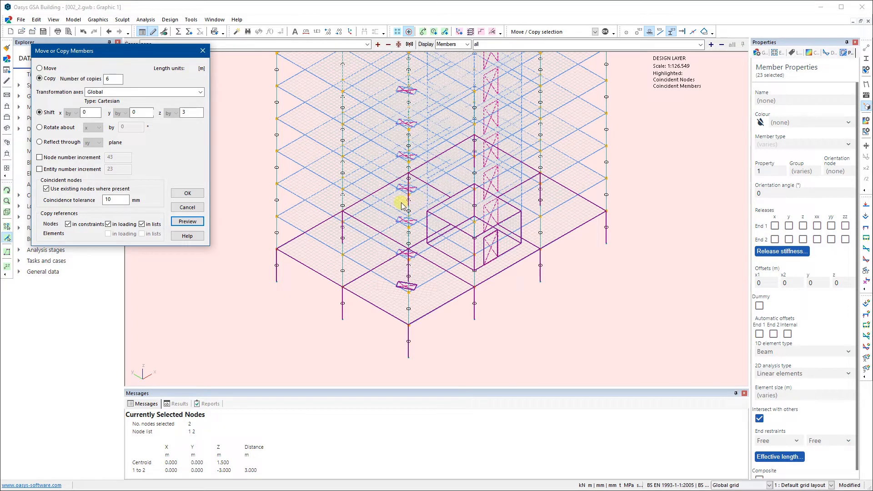
{"action": "left_click", "coordinate": [187, 193]}
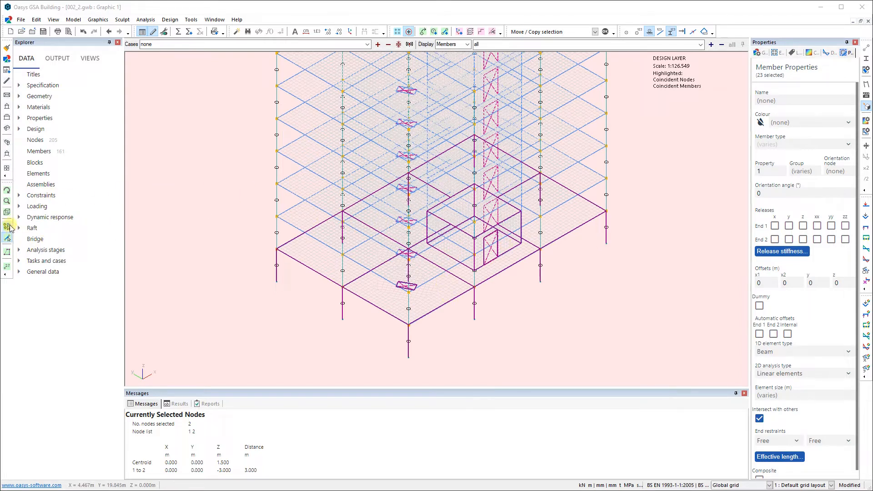
Step: Fit the whole building in the view, deselect the members, and compare the analysis layer with the design layer
{"action": "left_click", "coordinate": [6, 168]}
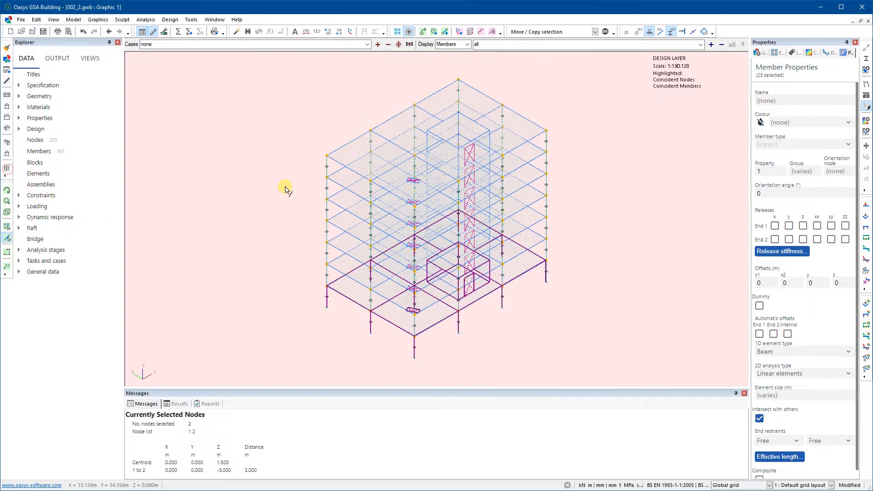
{"action": "left_click", "coordinate": [257, 186]}
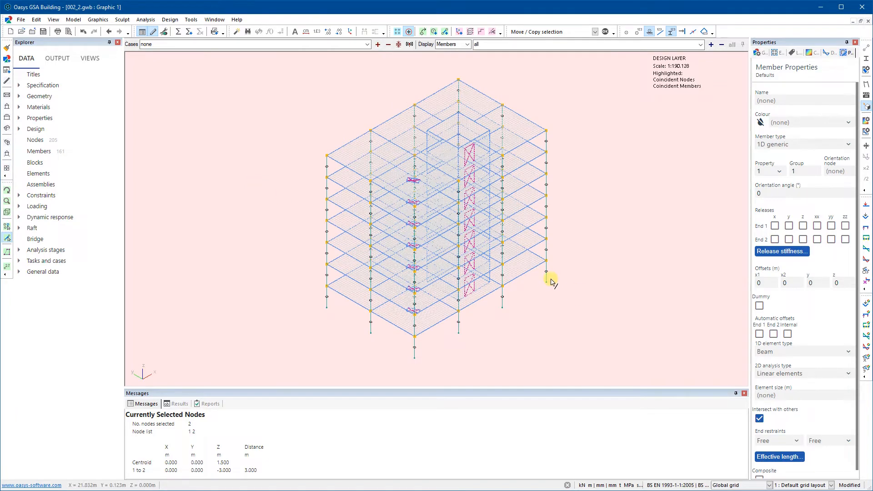
{"action": "left_click", "coordinate": [6, 190]}
{"action": "mouse_move", "coordinate": [405, 244]}
{"action": "left_mouse_down"}
{"action": "mouse_move", "coordinate": [352, 217]}
{"action": "mouse_move", "coordinate": [401, 246]}
{"action": "left_mouse_up"}
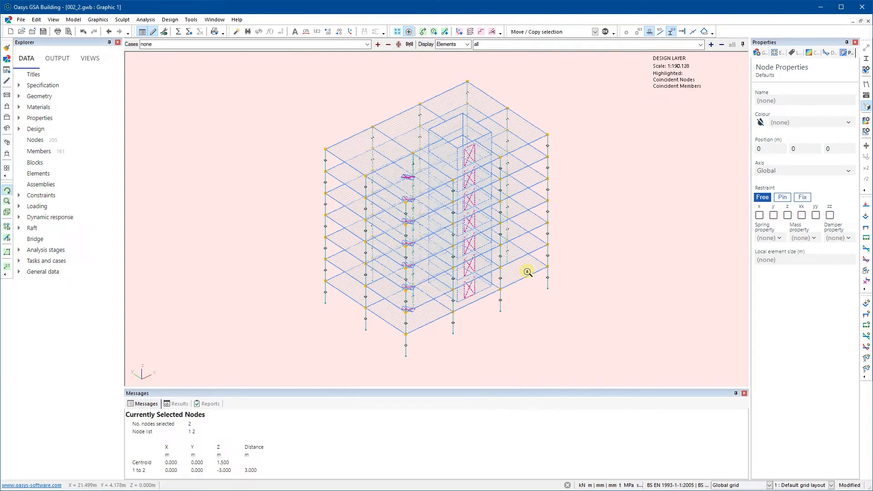
{"action": "key", "text": "Tab"}
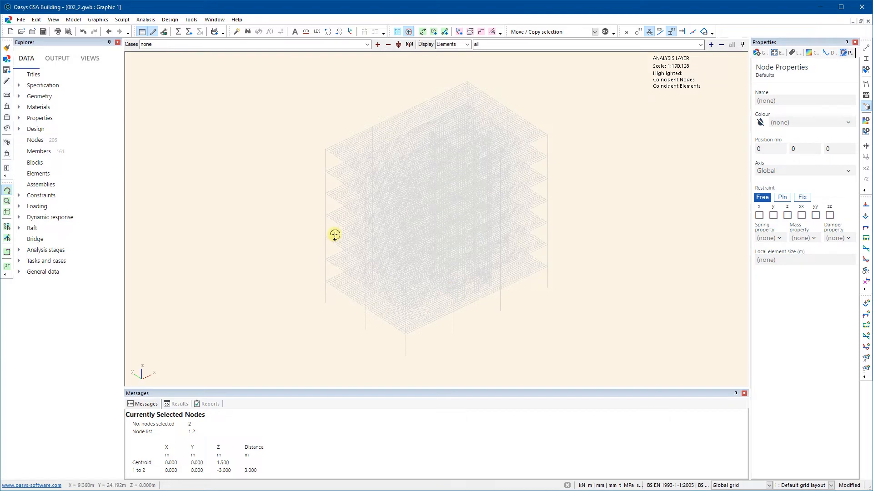
{"action": "key", "text": "Tab"}
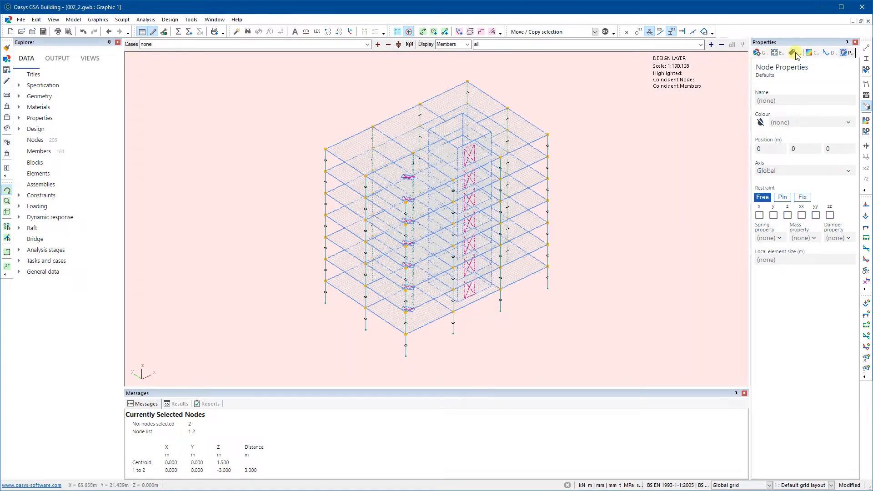
Step: Display the members as solid sections and examine the slabs, openings, columns and core walls from several angles
{"action": "left_click", "coordinate": [867, 60]}
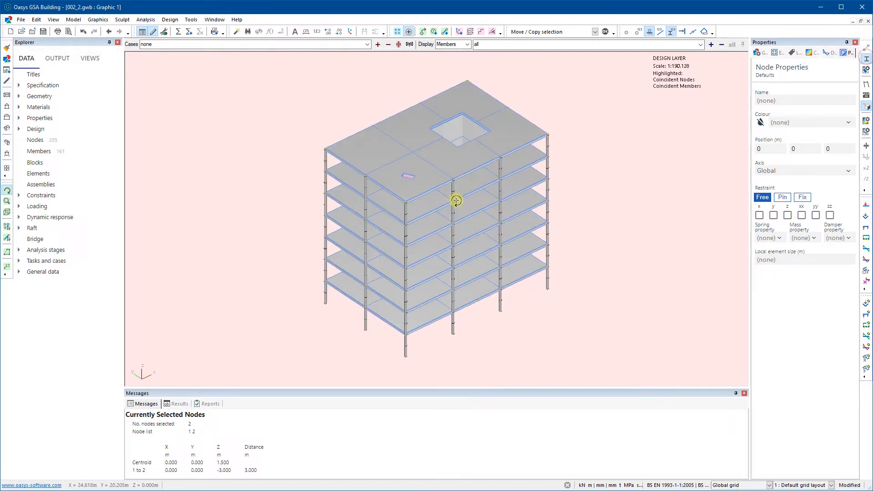
{"action": "scroll", "coordinate": [432, 227], "scroll_direction": "up", "scroll_amount": 3}
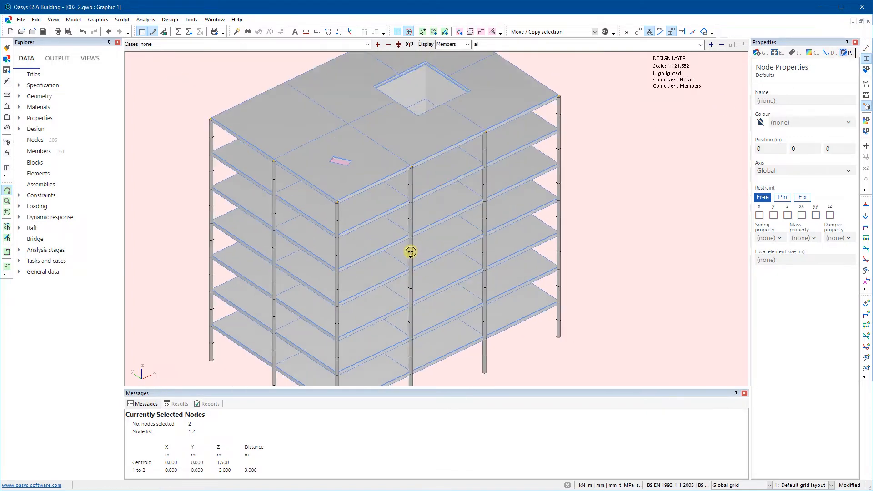
{"action": "left_click", "coordinate": [384, 283]}
{"action": "double_click", "coordinate": [385, 283]}
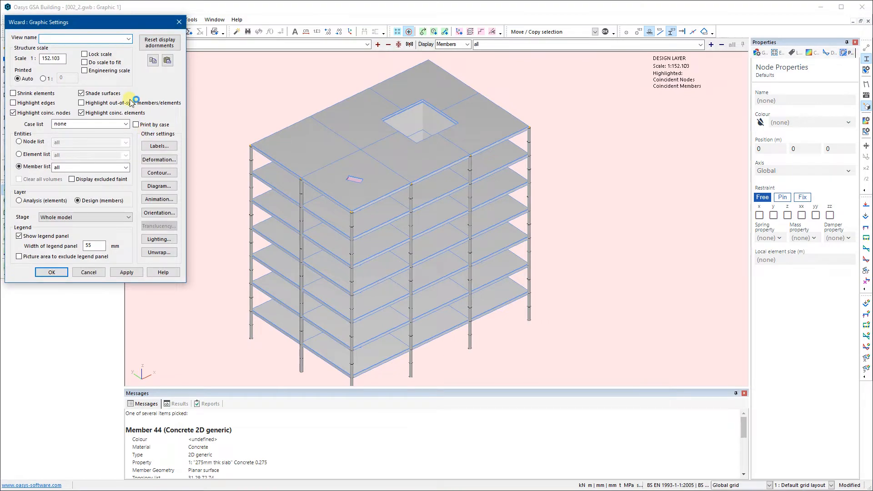
{"action": "left_click", "coordinate": [86, 273]}
{"action": "left_click_drag", "start_coordinate": [450, 280], "coordinate": [409, 284]}
{"action": "left_click_drag", "start_coordinate": [330, 318], "coordinate": [377, 241]}
{"action": "middle_click_drag", "start_coordinate": [383, 231], "coordinate": [455, 230]}
{"action": "scroll", "coordinate": [464, 228], "scroll_direction": "down", "scroll_amount": 2}
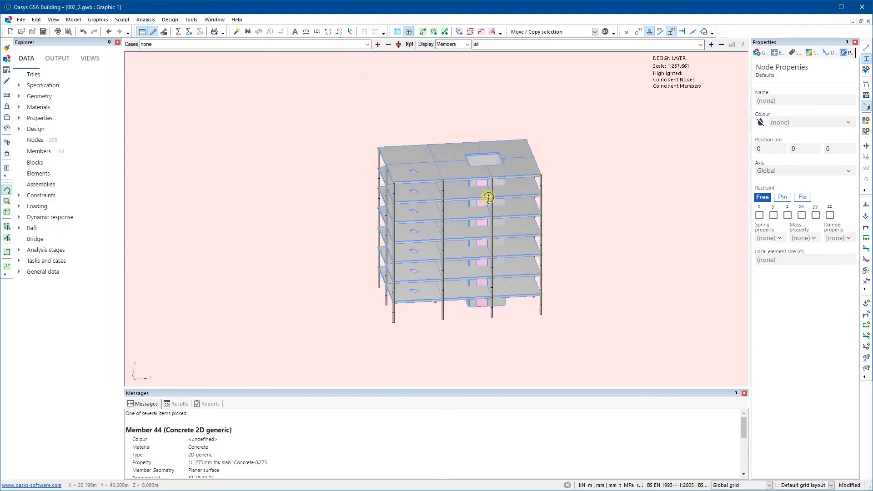
{"action": "scroll", "coordinate": [480, 152], "scroll_direction": "up", "scroll_amount": 4}
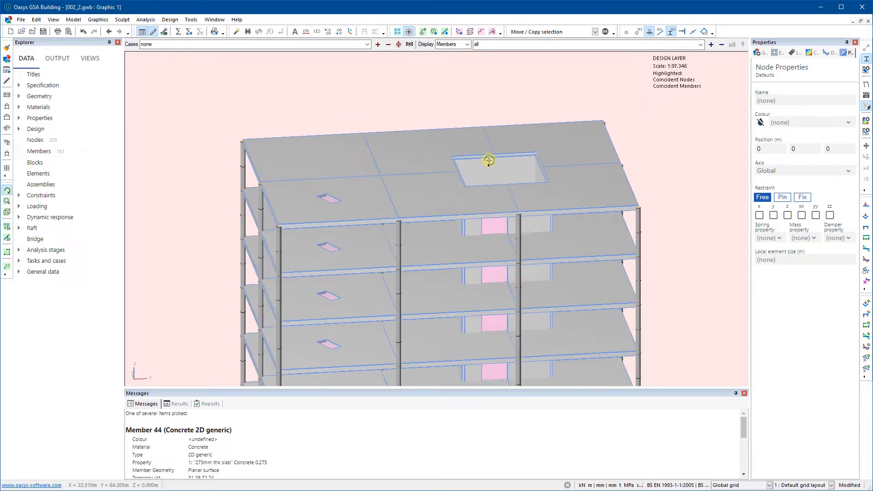
{"action": "left_click_drag", "start_coordinate": [489, 164], "coordinate": [464, 238]}
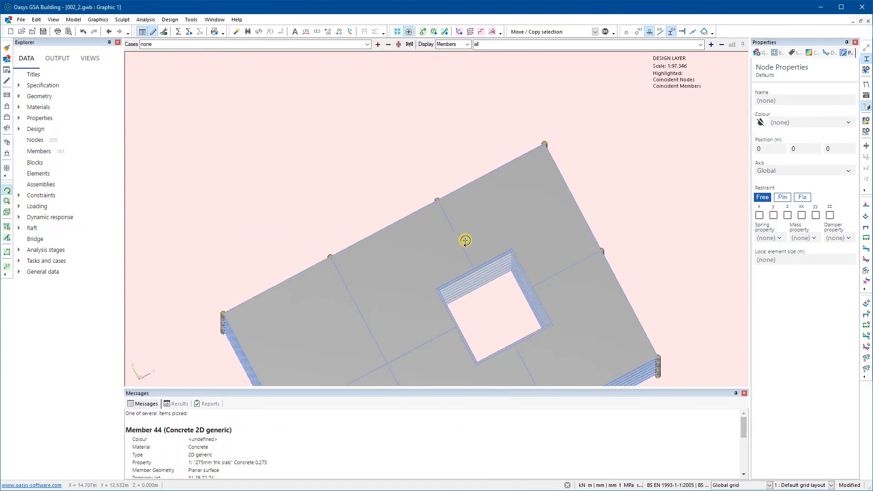
{"action": "left_click_drag", "start_coordinate": [473, 287], "coordinate": [477, 249]}
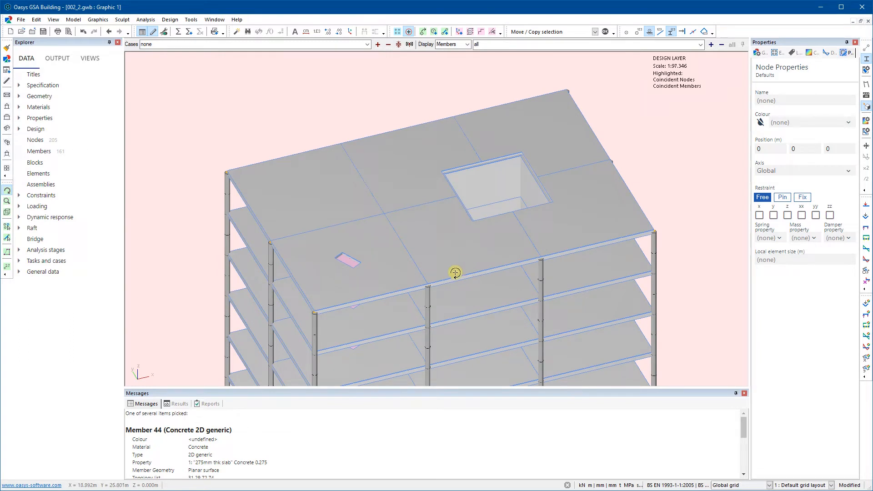
{"action": "scroll", "coordinate": [455, 273], "scroll_direction": "down", "scroll_amount": 5}
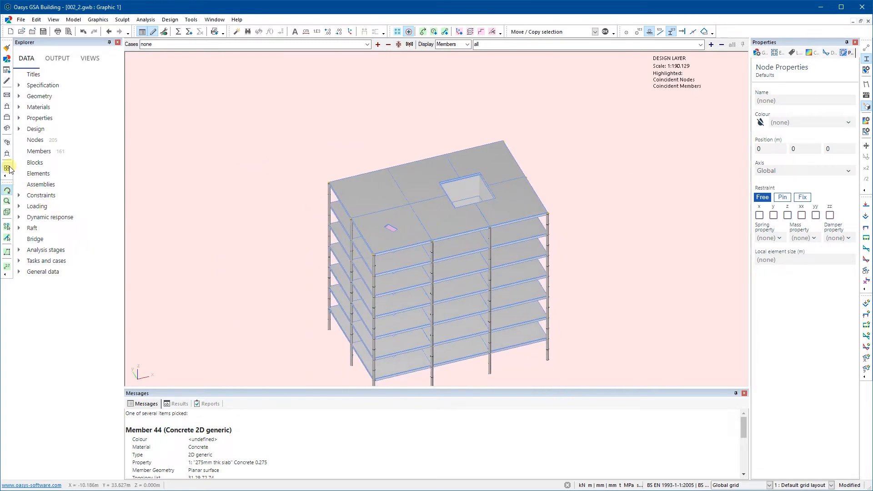
Step: Restore the isometric view and turn off the solid section display
{"action": "left_click", "coordinate": [7, 128]}
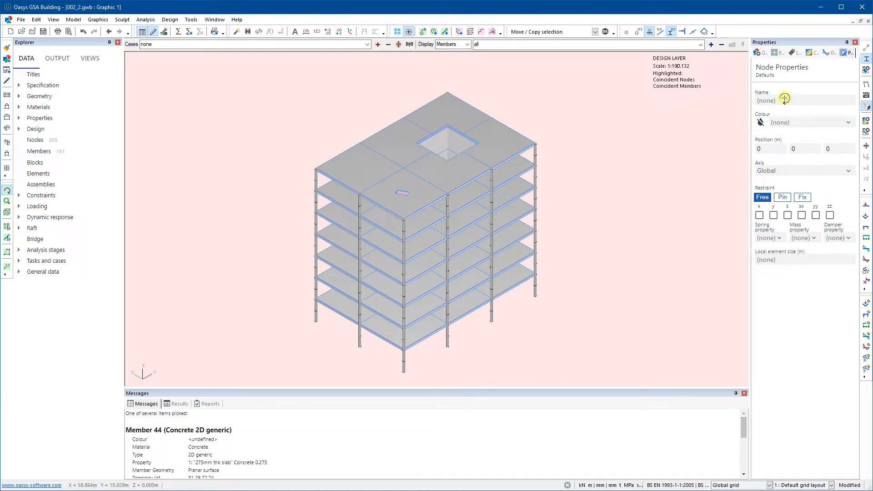
{"action": "left_click", "coordinate": [868, 60]}
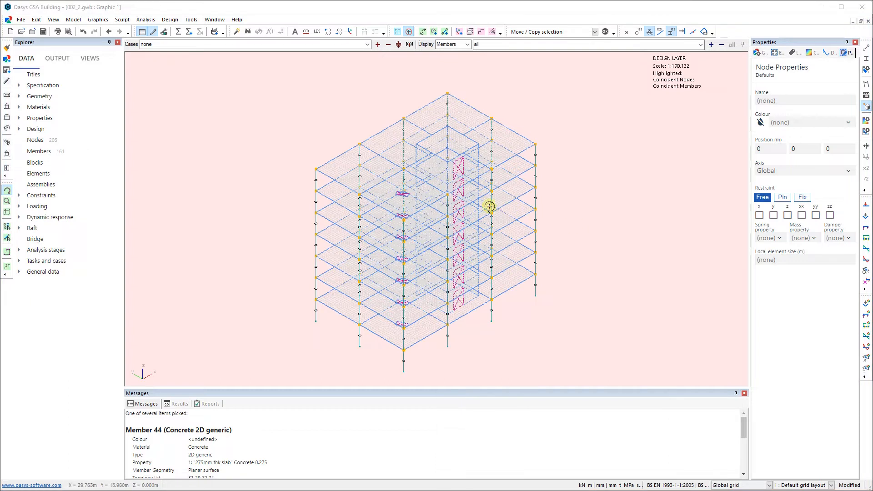
{"action": "middle_click_drag", "start_coordinate": [292, 219], "coordinate": [343, 245]}
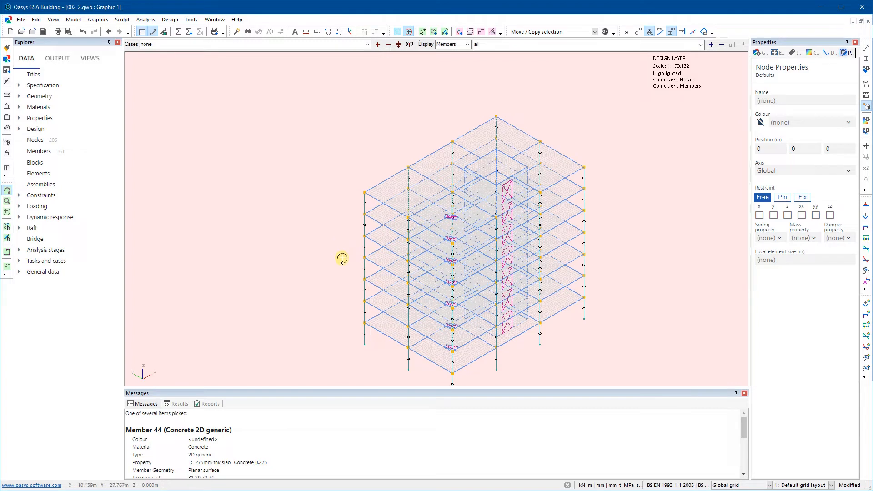
Step: Select the roof-level corner node at x 0, y 14, z 21
{"action": "left_click", "coordinate": [7, 227]}
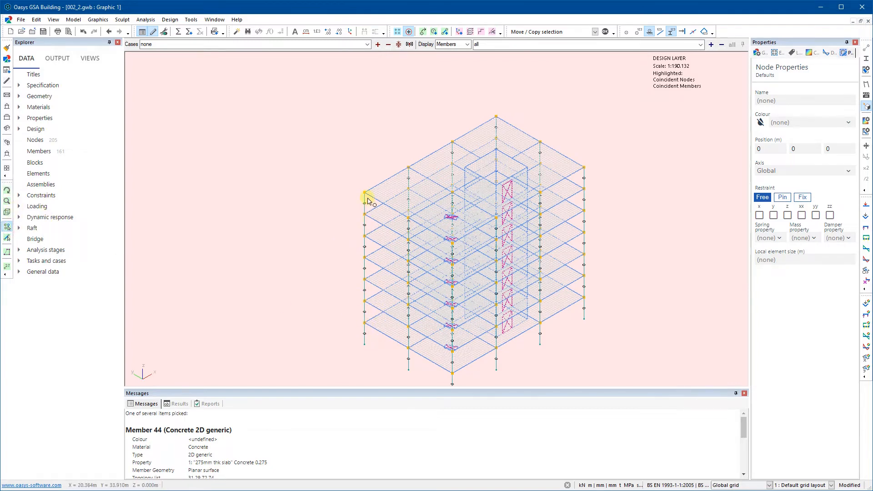
{"action": "scroll", "coordinate": [364, 198], "scroll_direction": "up", "scroll_amount": 2}
{"action": "scroll", "coordinate": [362, 198], "scroll_direction": "down", "scroll_amount": 2}
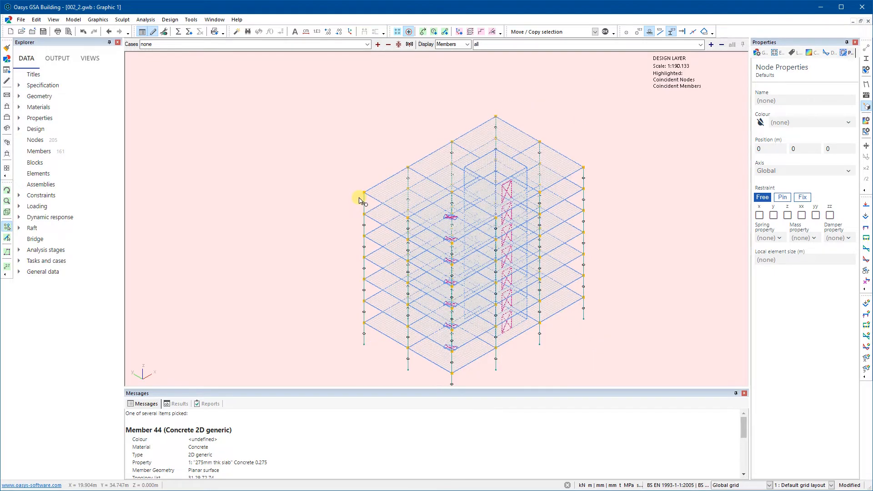
{"action": "scroll", "coordinate": [363, 199], "scroll_direction": "up", "scroll_amount": 3}
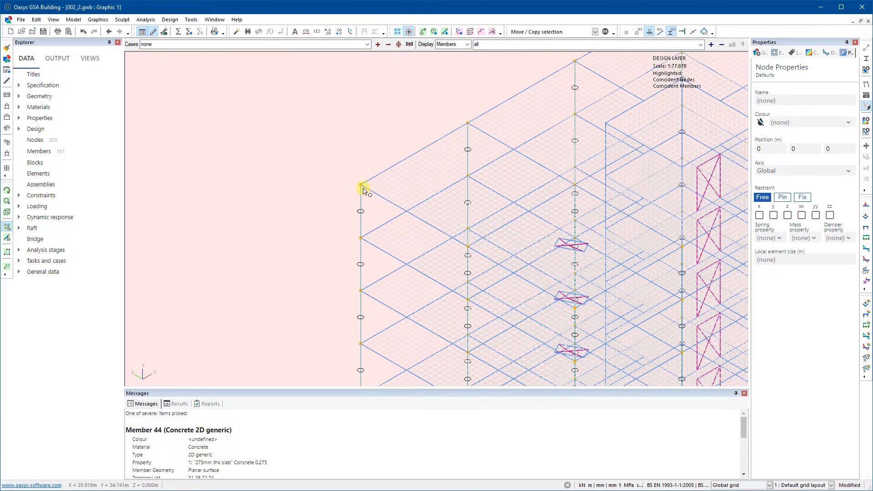
{"action": "left_click", "coordinate": [361, 185]}
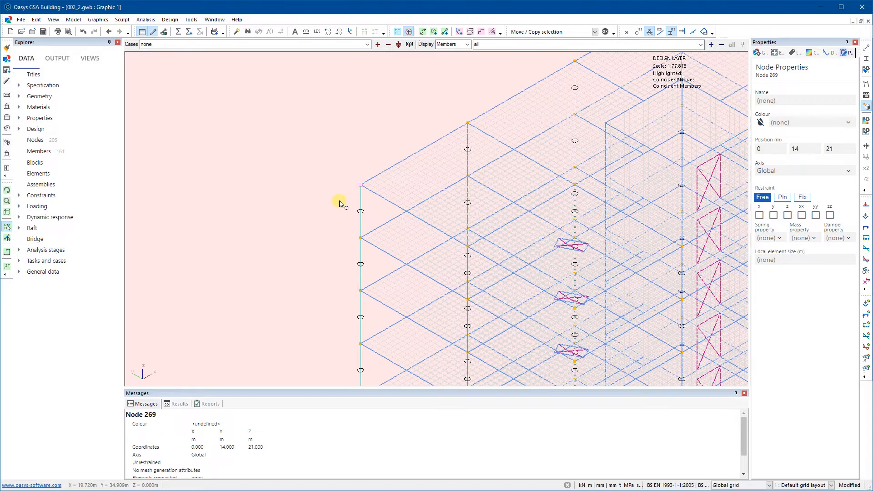
{"action": "scroll", "coordinate": [337, 204], "scroll_direction": "down", "scroll_amount": 3}
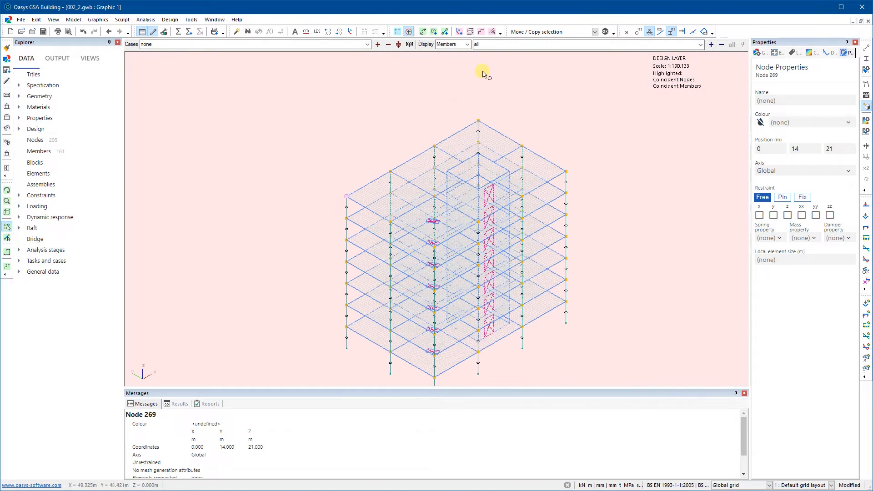
Step: Preview one copy of the selected roof corner node shifted by -3 m in x and -3 m in y
{"action": "left_click", "coordinate": [459, 32]}
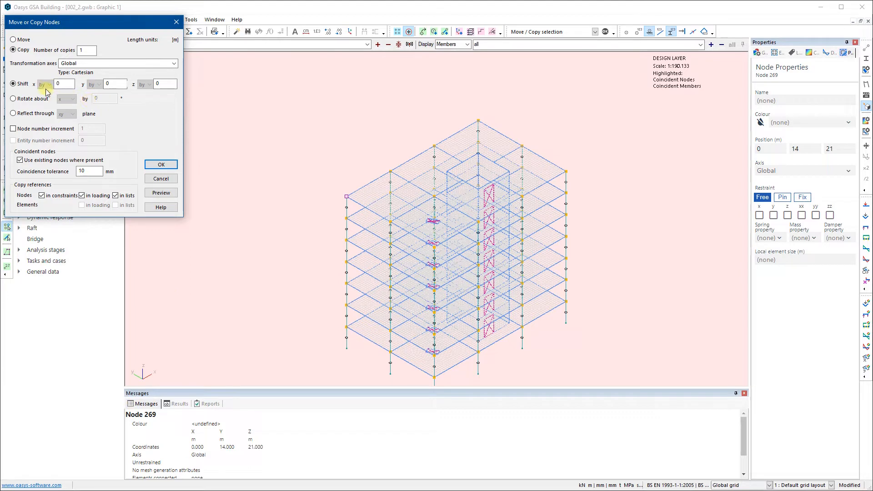
{"action": "key", "text": "Tab"}
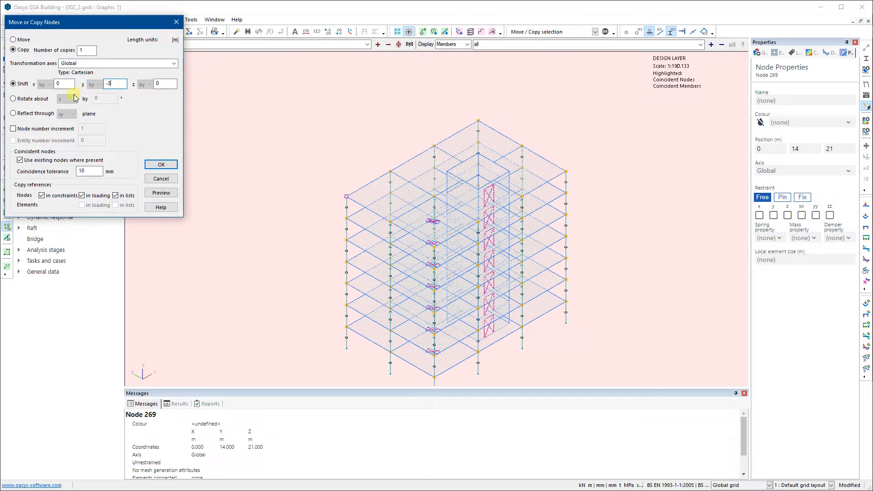
{"action": "key", "text": "shift+Tab"}
{"action": "type", "text": "-"}
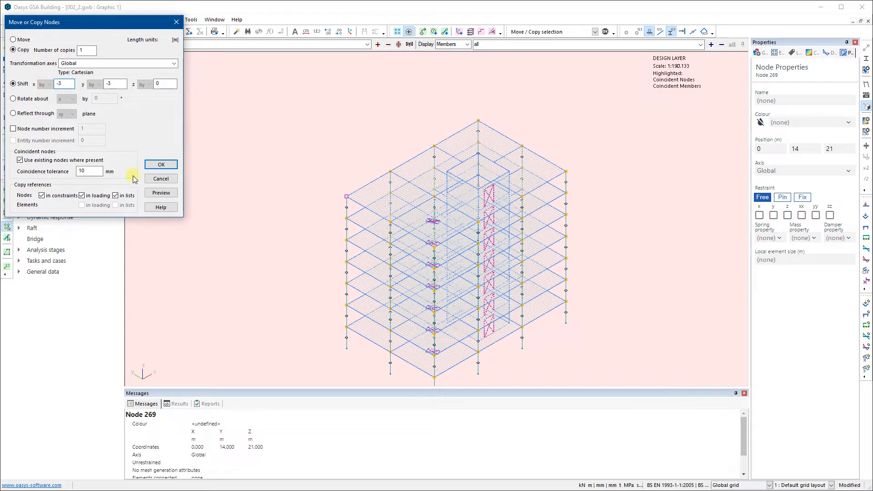
{"action": "left_click", "coordinate": [161, 194]}
{"action": "scroll", "coordinate": [346, 212], "scroll_direction": "up", "scroll_amount": 8}
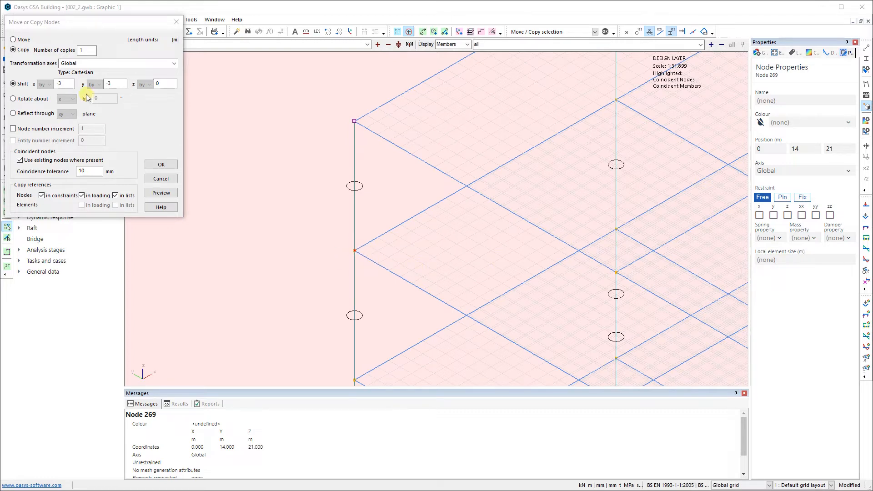
Step: Switch the operation from copying to moving, then preview and apply the roof corner node's -3 m shift in x and y
{"action": "left_click", "coordinate": [113, 81]}
{"action": "left_click", "coordinate": [41, 23]}
{"action": "left_click", "coordinate": [13, 40]}
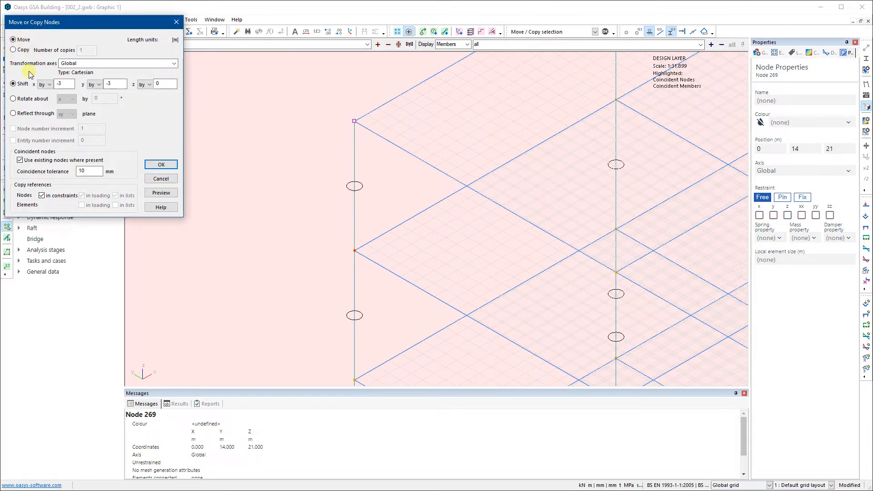
{"action": "left_click", "coordinate": [168, 194]}
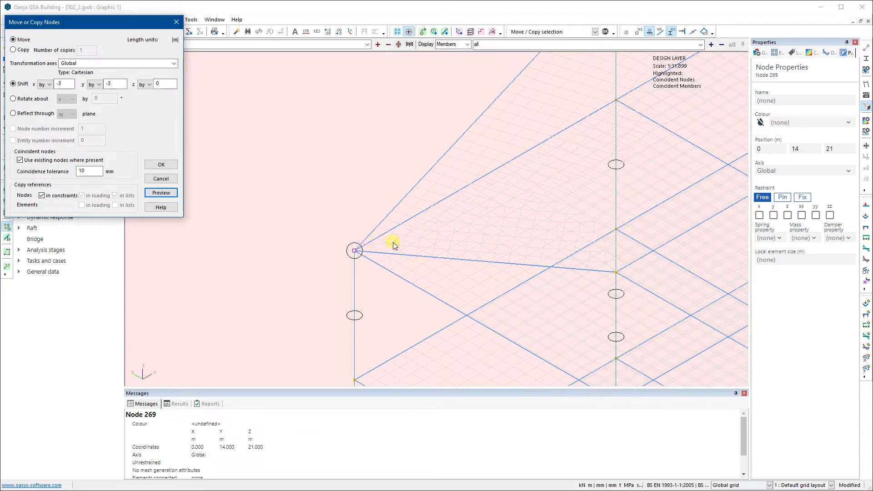
{"action": "left_click", "coordinate": [161, 164]}
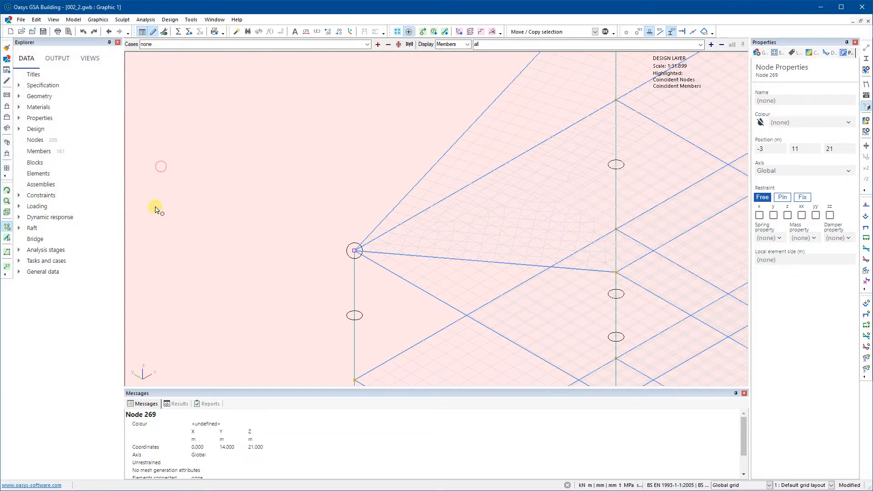
Step: Inspect the distorted column and slab around the moved roof node, then undo the node move
{"action": "left_click", "coordinate": [7, 190]}
{"action": "left_click_drag", "start_coordinate": [256, 245], "coordinate": [286, 244]}
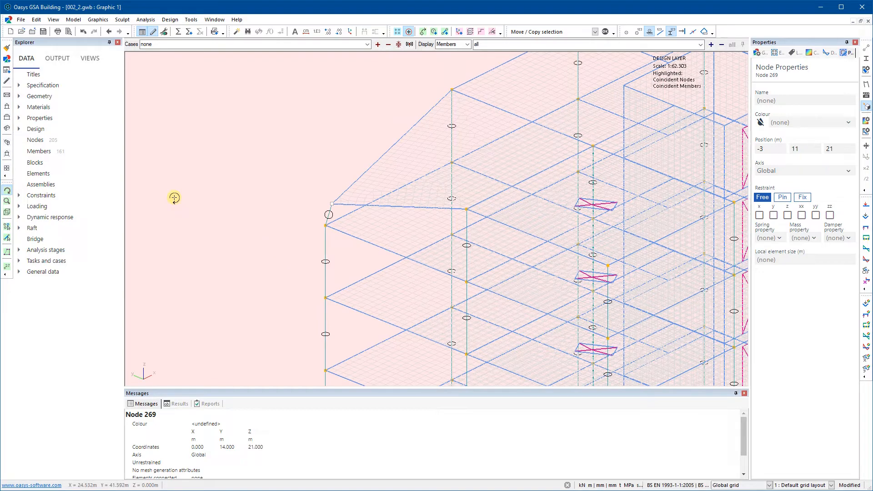
{"action": "scroll", "coordinate": [323, 241], "scroll_direction": "up", "scroll_amount": 3}
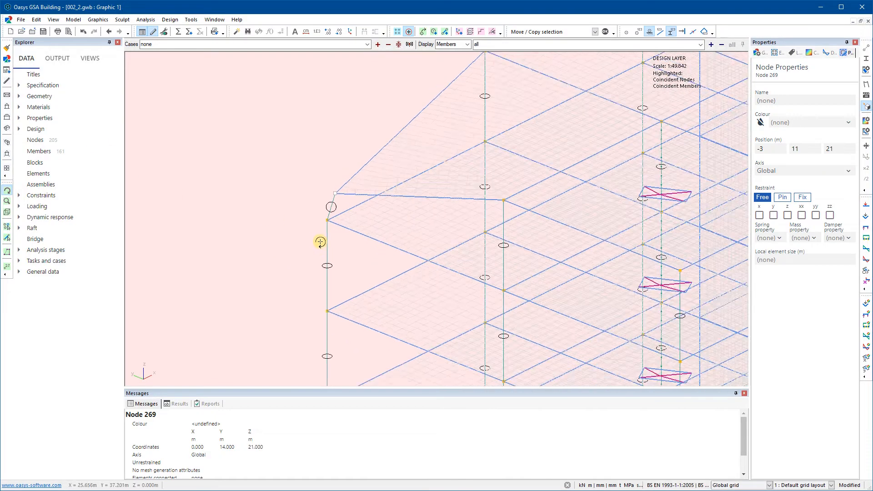
{"action": "middle_click_drag", "start_coordinate": [293, 241], "coordinate": [275, 197]}
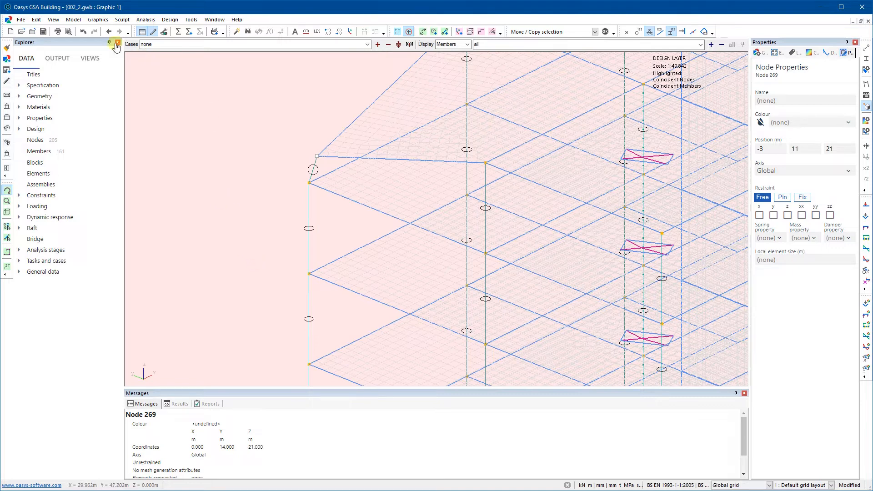
{"action": "left_click", "coordinate": [84, 32]}
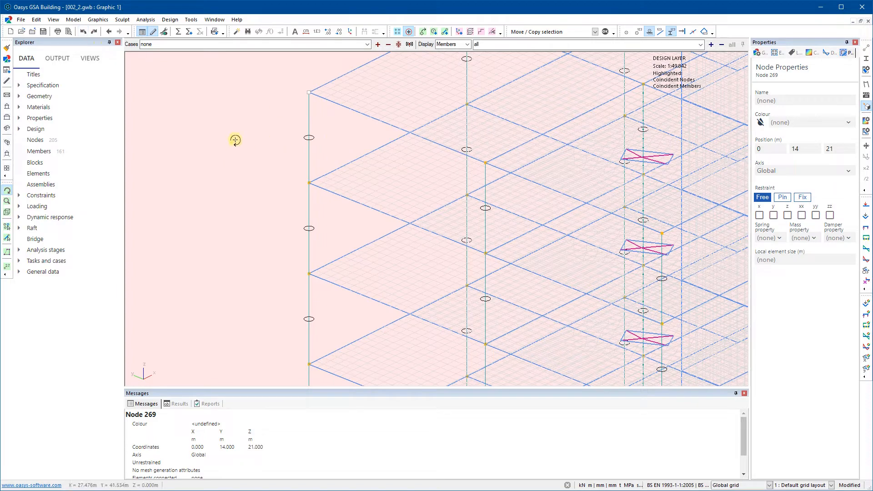
Step: Move the roof corner node by 3 m in x and -3 m in y, previewing the shift before applying it
{"action": "left_click_drag", "start_coordinate": [236, 136], "coordinate": [250, 172]}
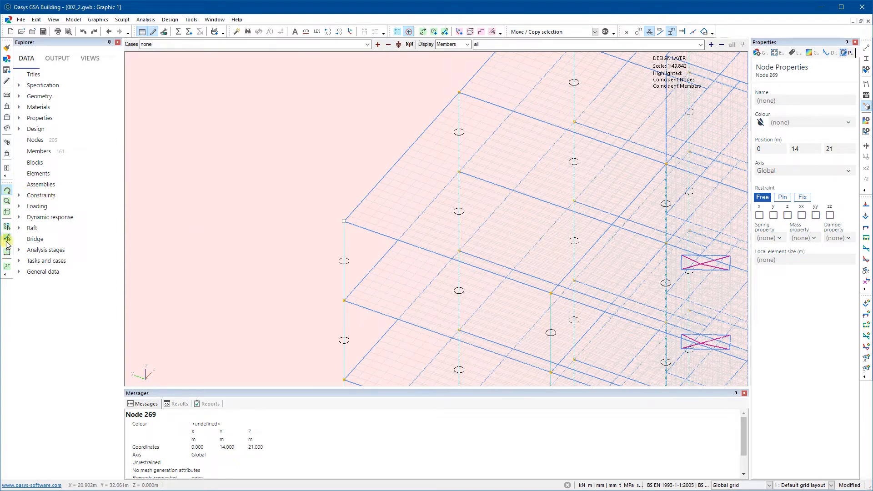
{"action": "left_click", "coordinate": [6, 226]}
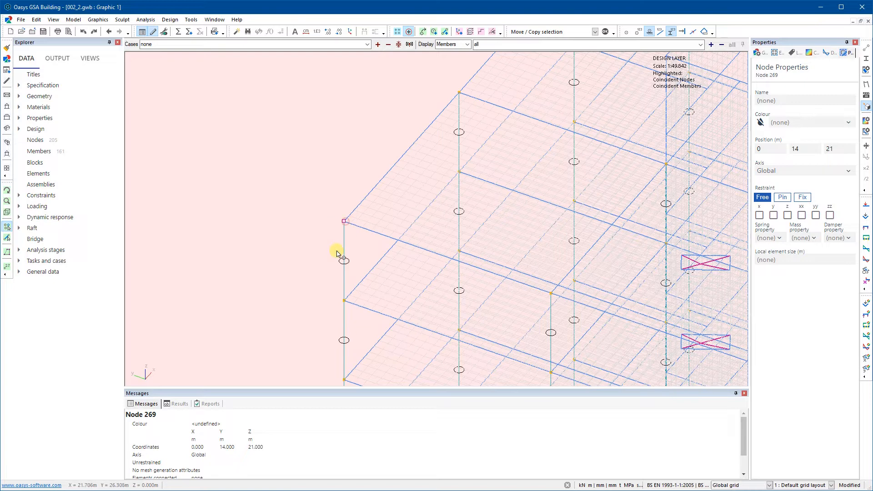
{"action": "left_click", "coordinate": [471, 32]}
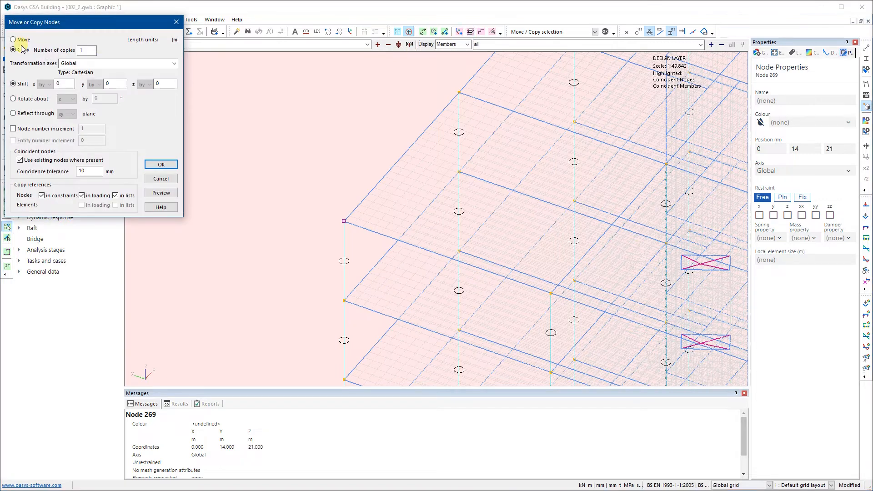
{"action": "left_click", "coordinate": [20, 41]}
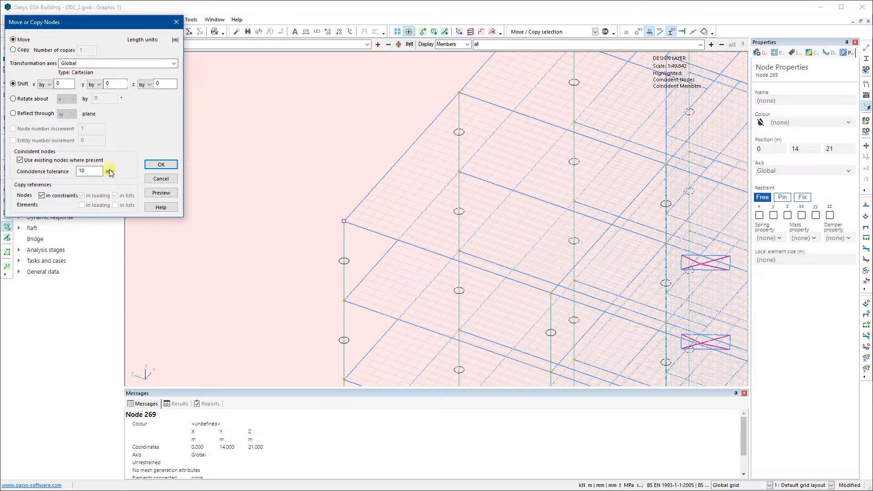
{"action": "left_click", "coordinate": [344, 221]}
{"action": "double_click", "coordinate": [109, 83]}
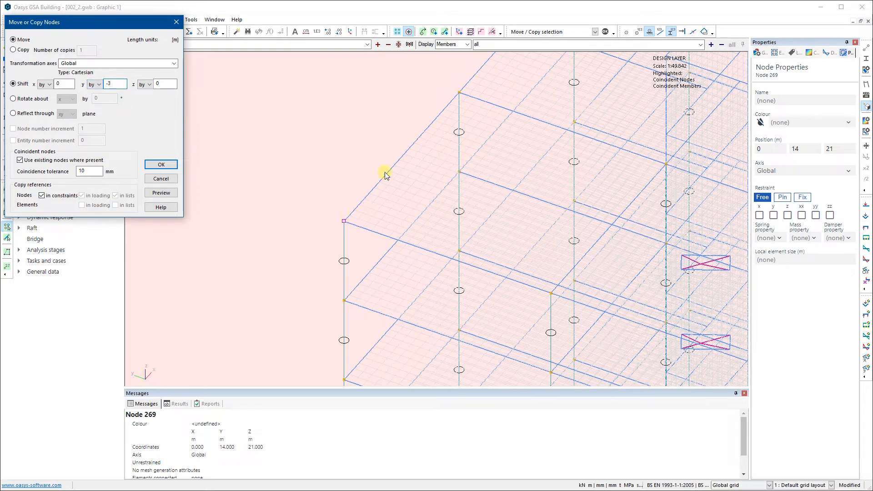
{"action": "double_click", "coordinate": [56, 84]}
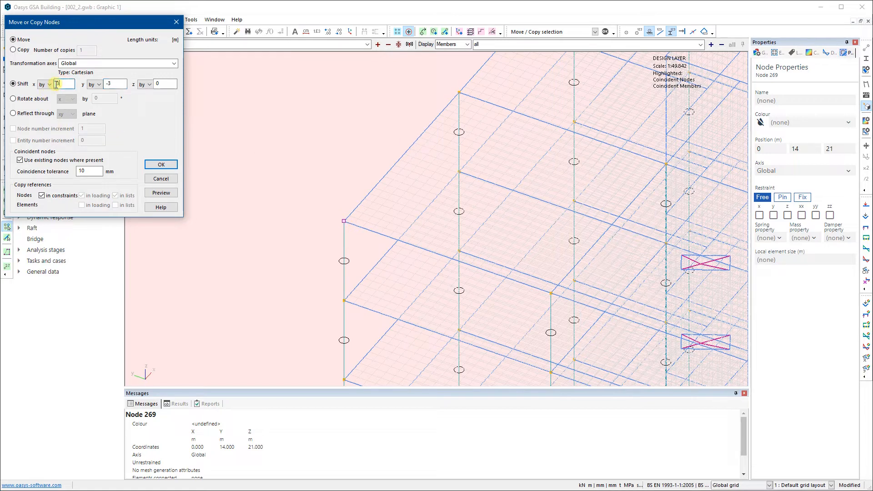
{"action": "type", "text": "3"}
{"action": "left_click", "coordinate": [155, 195]}
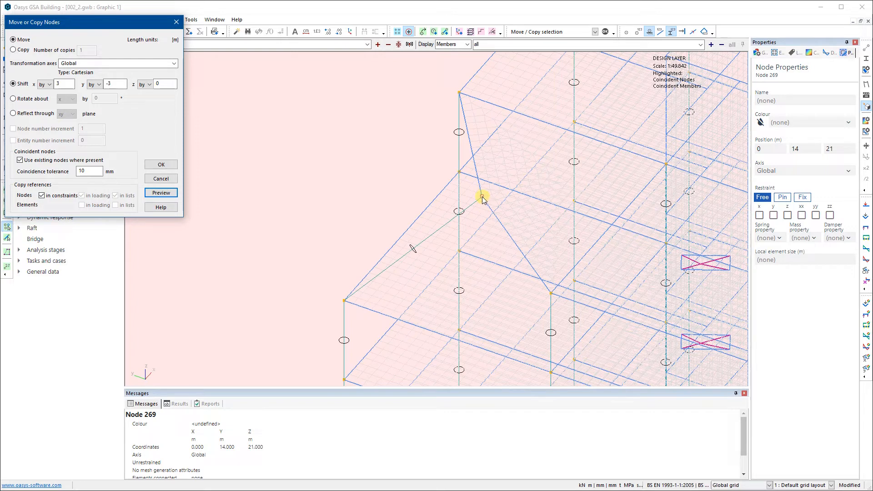
{"action": "left_click", "coordinate": [162, 164]}
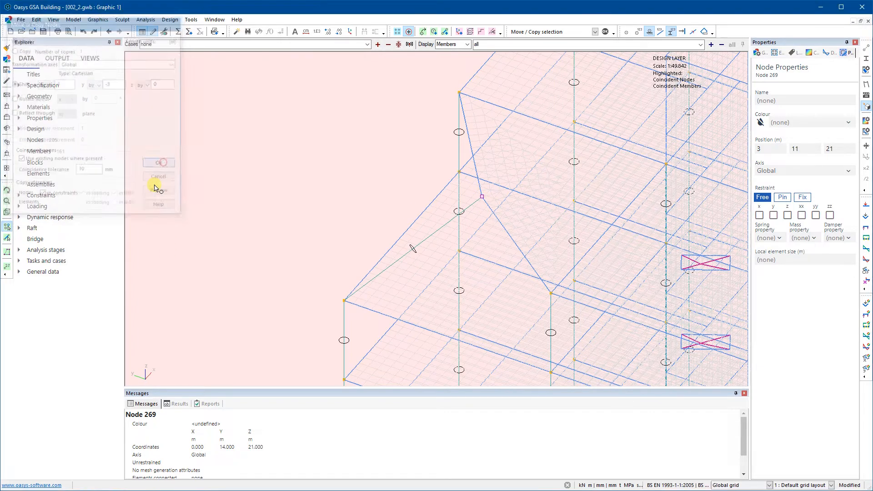
Step: Restrict the displayed volume from plan view to the part of the building around the moved roof node
{"action": "left_click", "coordinate": [7, 191]}
{"action": "left_click_drag", "start_coordinate": [415, 271], "coordinate": [376, 231]}
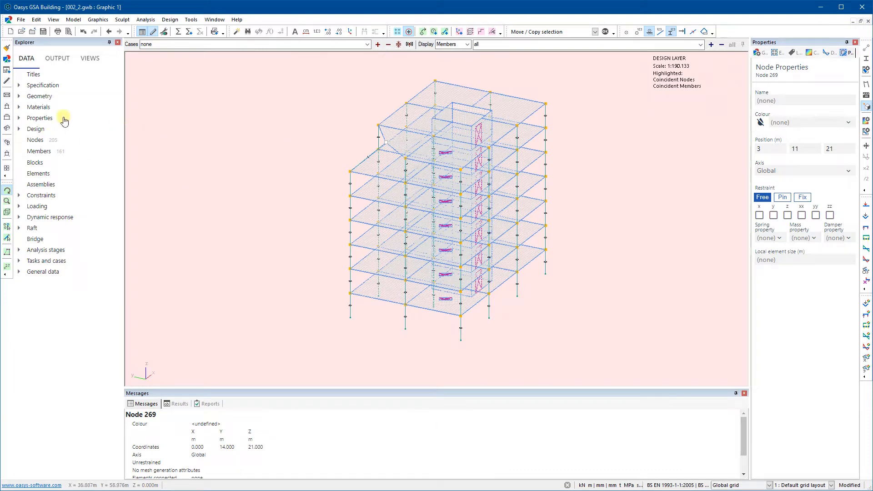
{"action": "left_click", "coordinate": [7, 94]}
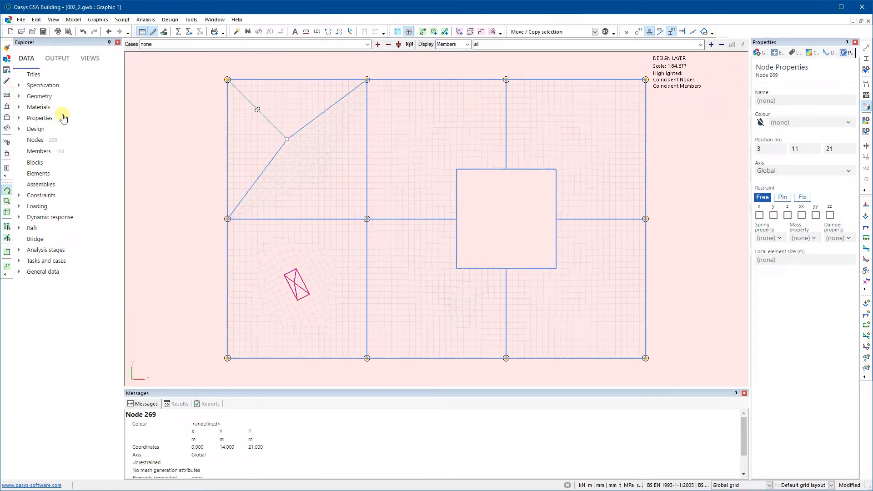
{"action": "left_click", "coordinate": [7, 212]}
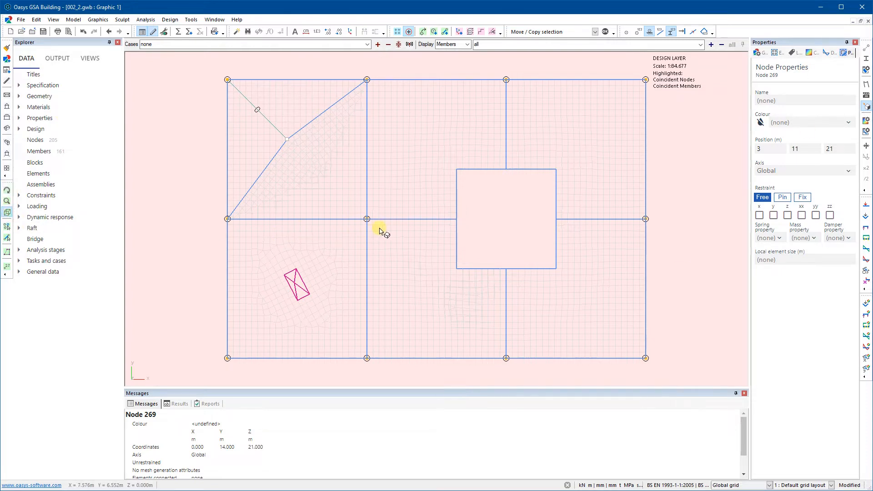
{"action": "left_click_drag", "start_coordinate": [379, 228], "coordinate": [190, 64]}
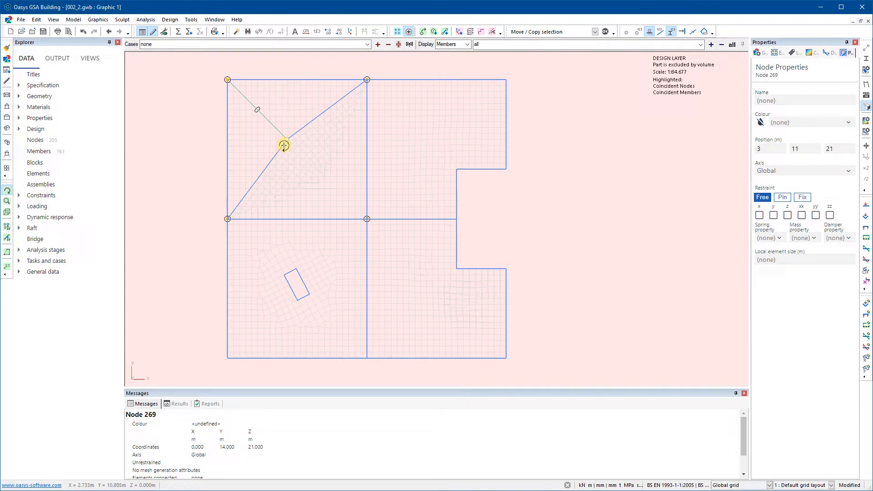
{"action": "left_click_drag", "start_coordinate": [340, 244], "coordinate": [177, 194]}
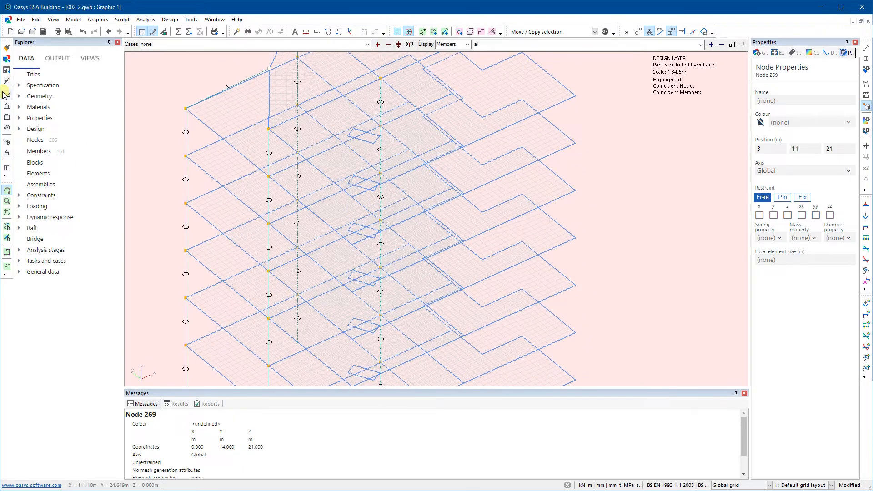
Step: Narrow the displayed volume from plan view to the single corner bay containing the moved node, and view the isolated bay in 3D
{"action": "left_click", "coordinate": [6, 95]}
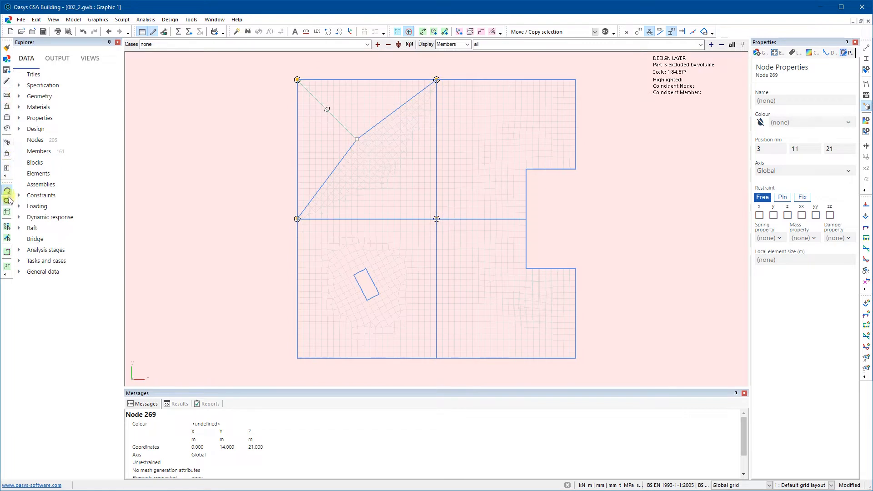
{"action": "left_click", "coordinate": [7, 212]}
{"action": "left_click_drag", "start_coordinate": [278, 66], "coordinate": [447, 230]}
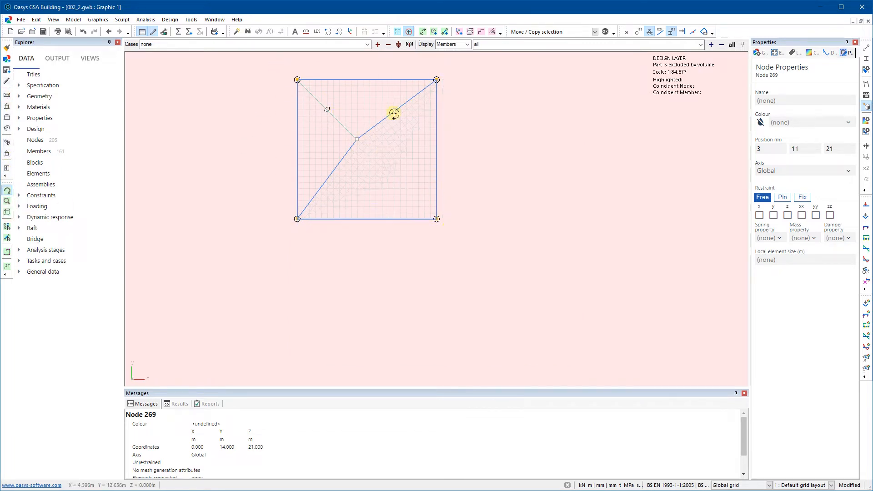
{"action": "left_click_drag", "start_coordinate": [359, 164], "coordinate": [335, 140]}
{"action": "scroll", "coordinate": [365, 208], "scroll_direction": "down", "scroll_amount": 5}
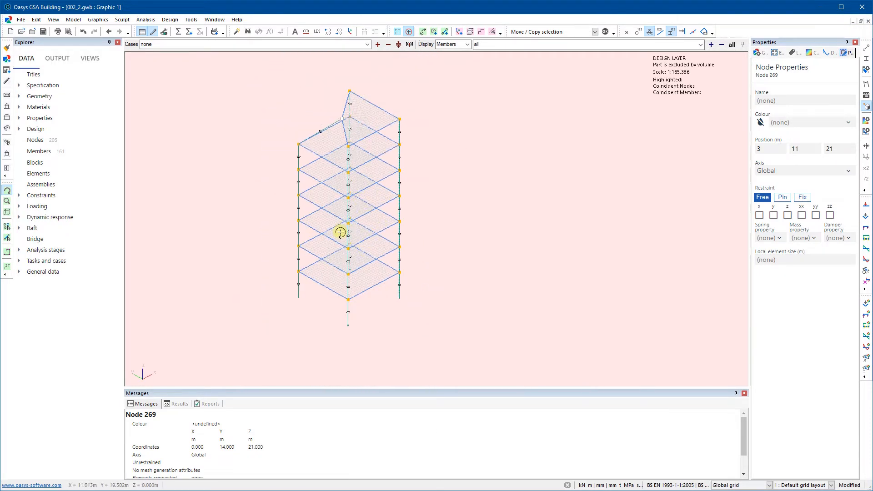
{"action": "left_click_drag", "start_coordinate": [340, 233], "coordinate": [380, 234]}
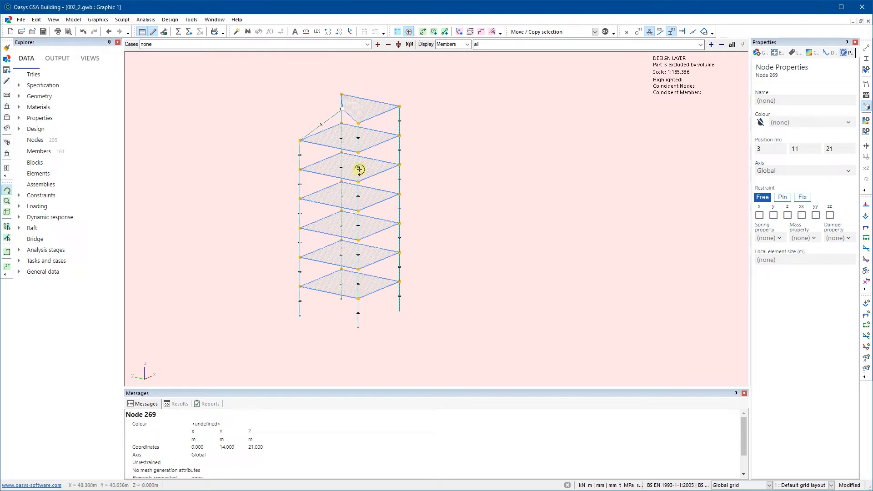
{"action": "left_click_drag", "start_coordinate": [360, 169], "coordinate": [335, 250]}
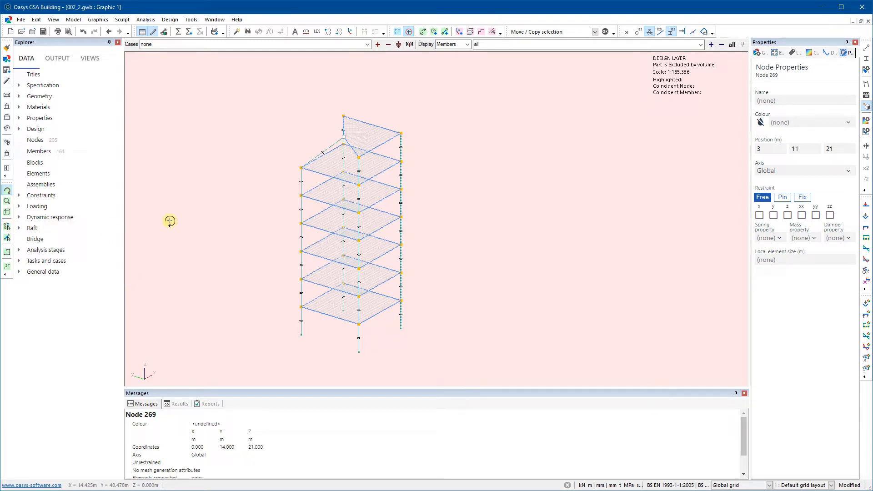
Step: Select the six corner column nodes at x 0, y 14 below roof level together with the moved roof node
{"action": "left_click", "coordinate": [6, 227]}
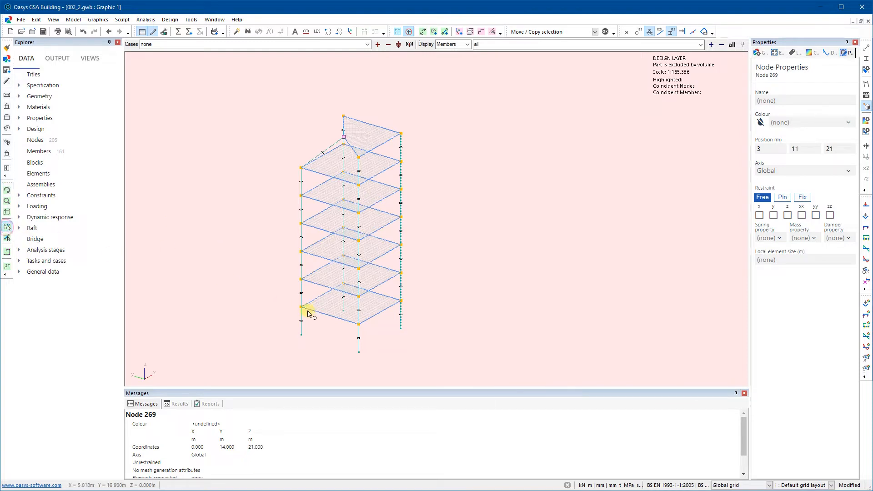
{"action": "scroll", "coordinate": [304, 314], "scroll_direction": "up", "scroll_amount": 1}
{"action": "middle_click_drag", "start_coordinate": [236, 227], "coordinate": [249, 236]}
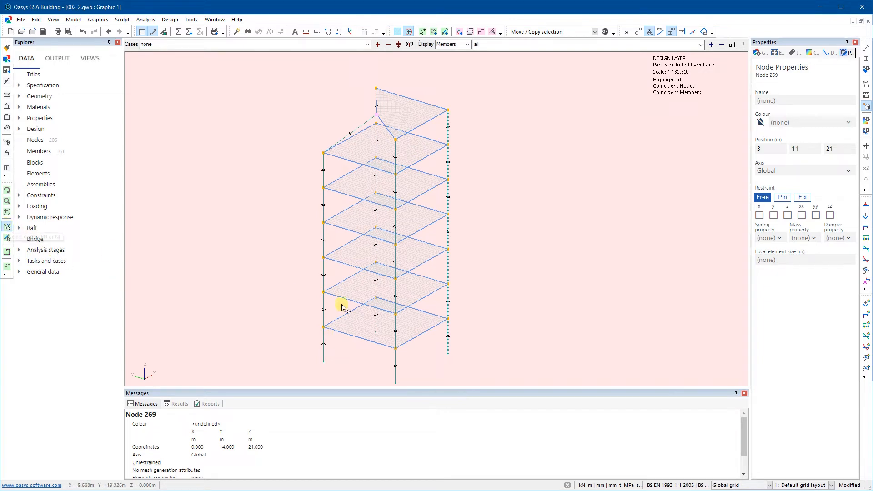
{"action": "left_click_drag", "start_coordinate": [325, 334], "coordinate": [282, 116]}
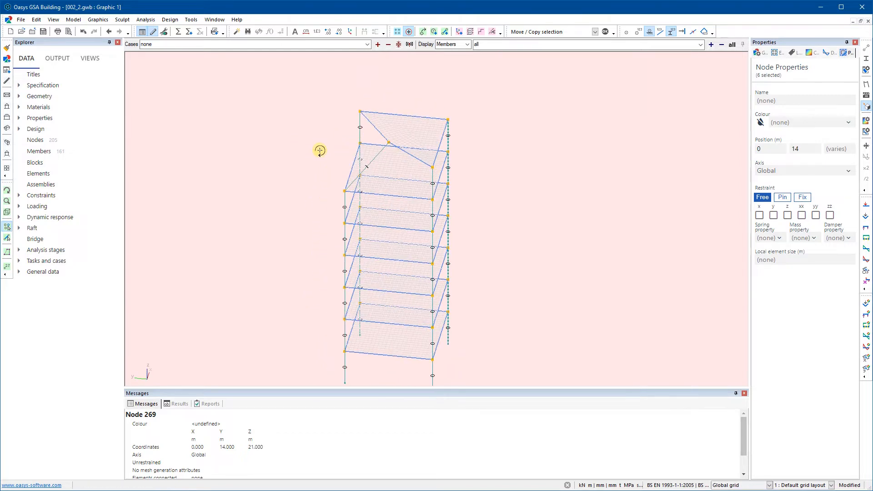
{"action": "scroll", "coordinate": [392, 154], "scroll_direction": "up", "scroll_amount": 4}
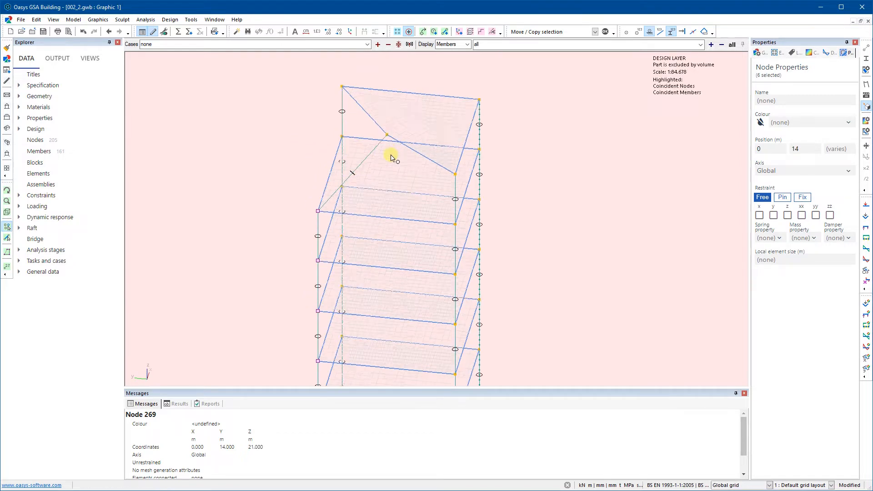
{"action": "left_click", "coordinate": [386, 127]}
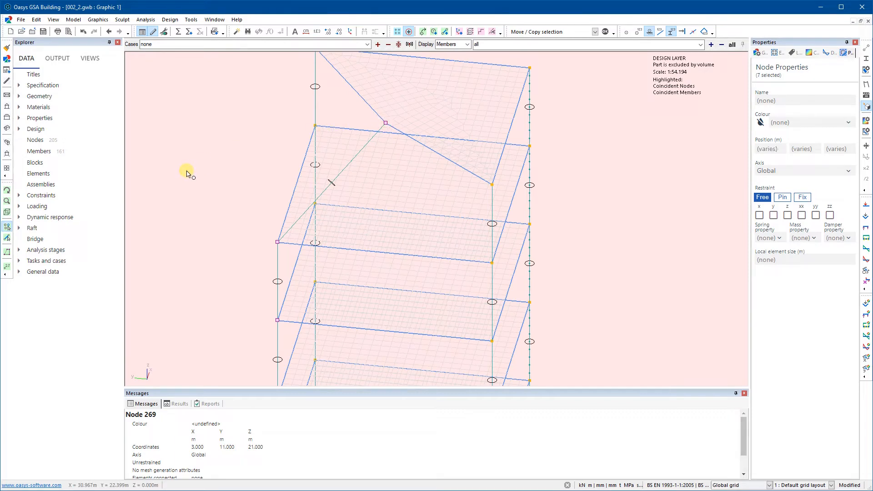
{"action": "scroll", "coordinate": [254, 169], "scroll_direction": "down", "scroll_amount": 4}
{"action": "middle_click_drag", "start_coordinate": [332, 246], "coordinate": [395, 236]}
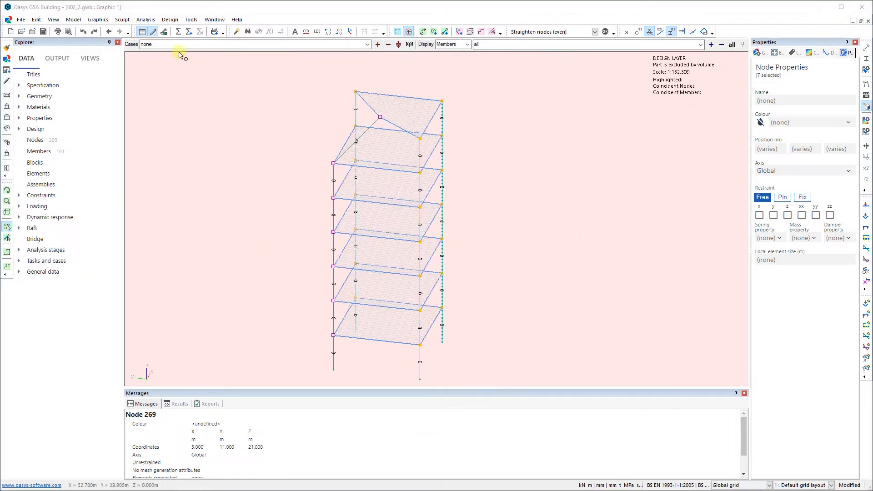
Step: Straighten the selected corner column nodes into a line with even spacing
{"action": "left_click", "coordinate": [122, 21]}
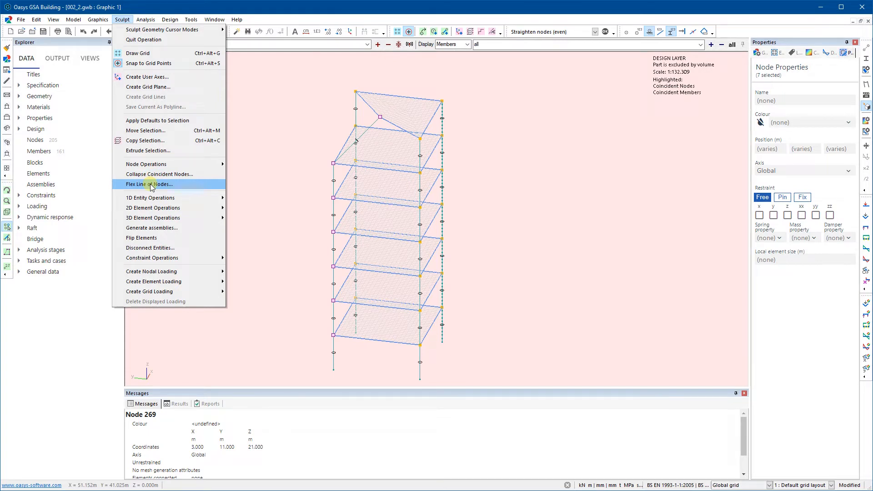
{"action": "mouse_move", "coordinate": [160, 167]}
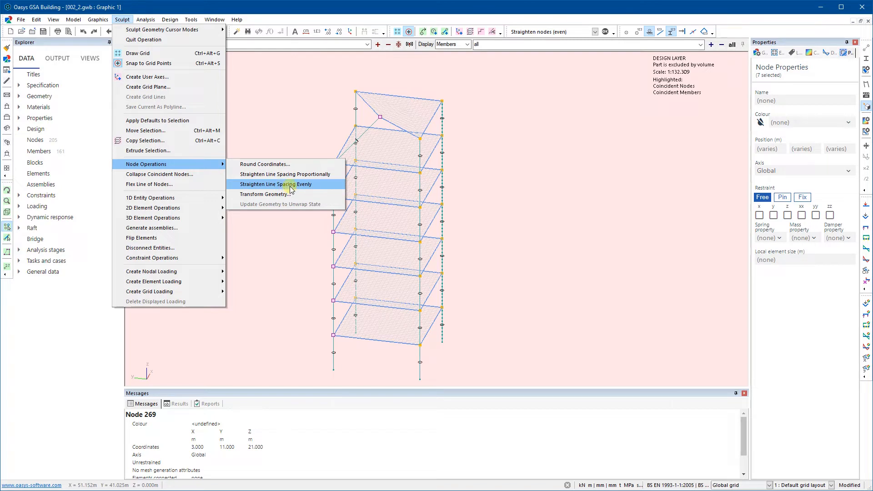
{"action": "left_click", "coordinate": [315, 190]}
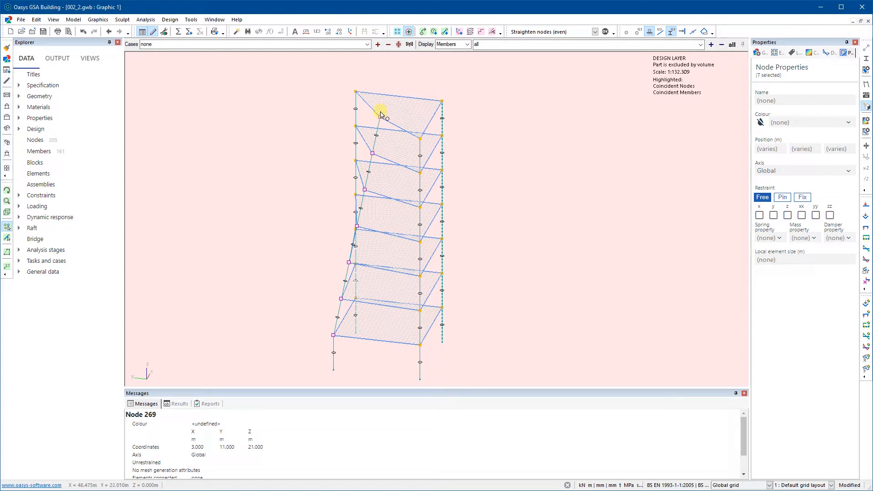
Step: Examine the straightened corner column of the isolated bay in side elevations and from several 3D directions
{"action": "left_click", "coordinate": [7, 191]}
{"action": "left_click_drag", "start_coordinate": [327, 242], "coordinate": [432, 224]}
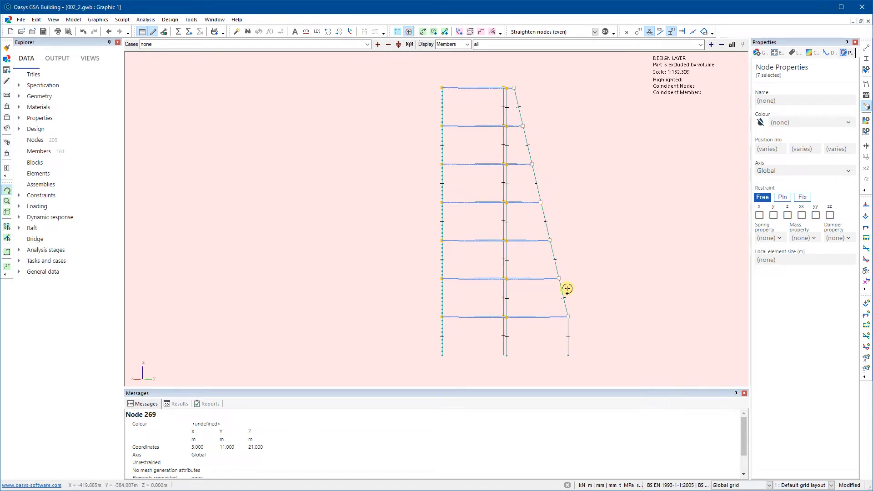
{"action": "scroll", "coordinate": [559, 289], "scroll_direction": "up", "scroll_amount": 3}
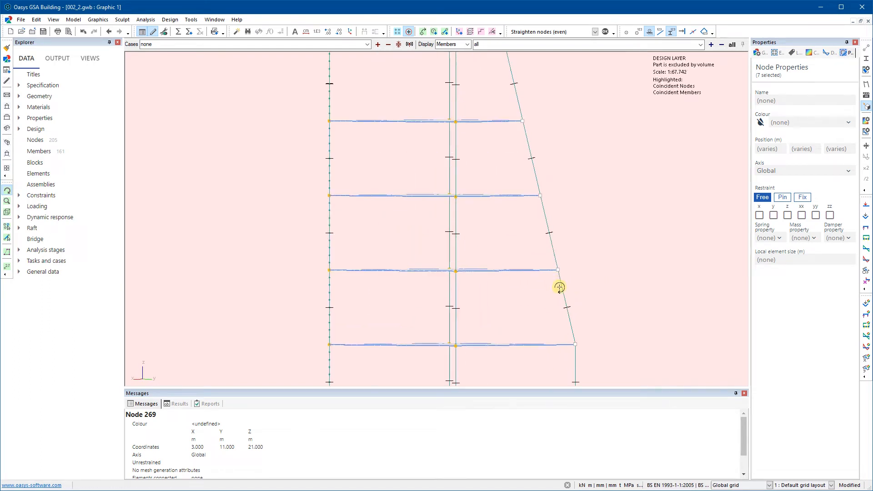
{"action": "left_click", "coordinate": [7, 118]}
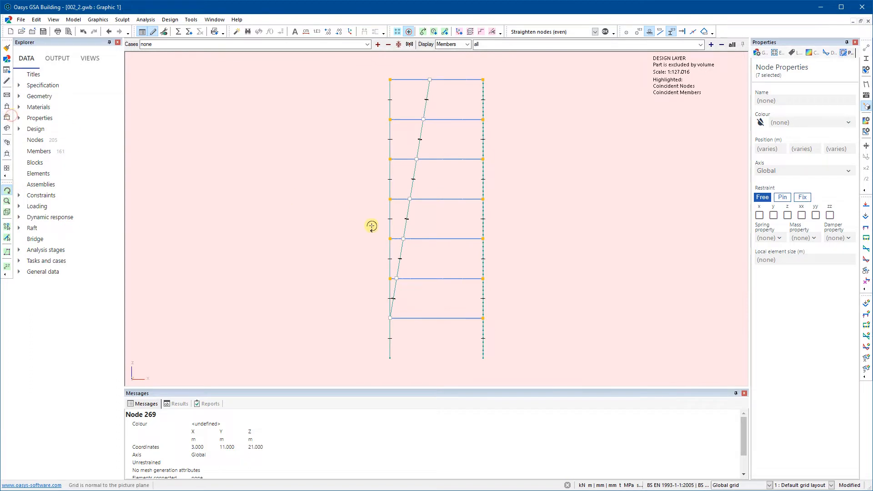
{"action": "scroll", "coordinate": [403, 262], "scroll_direction": "up", "scroll_amount": 4}
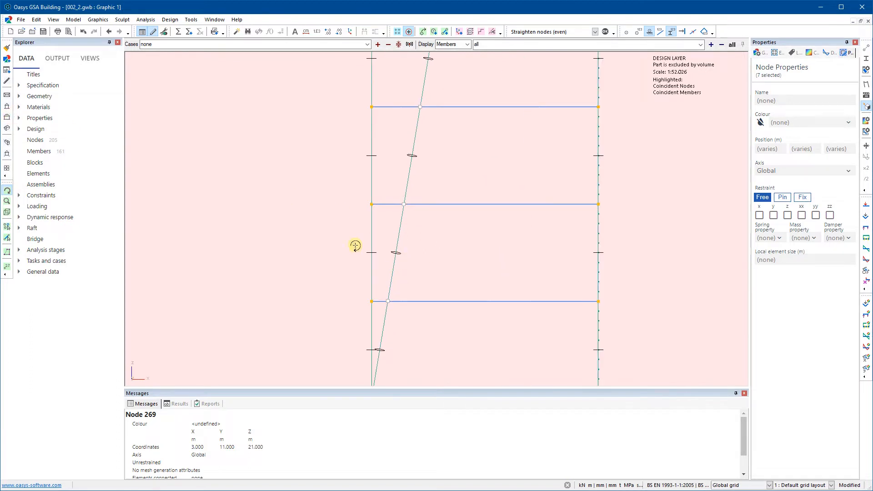
{"action": "left_click", "coordinate": [7, 106]}
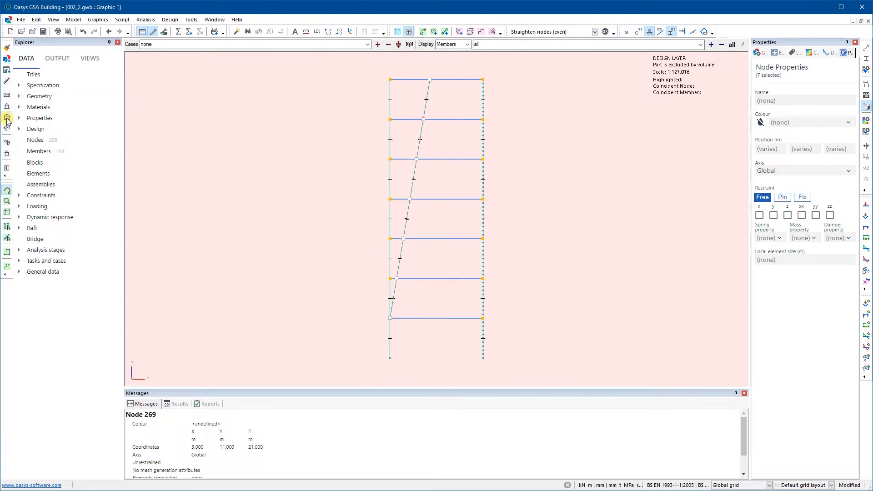
{"action": "left_click", "coordinate": [7, 120]}
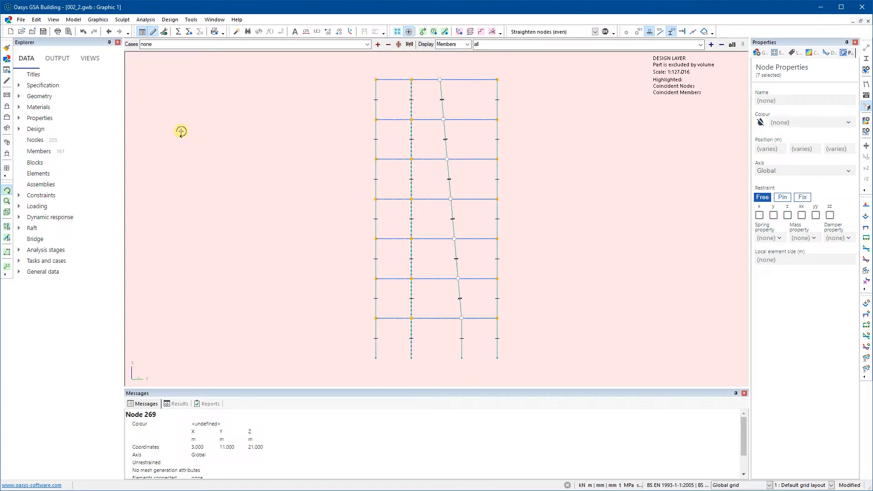
{"action": "left_click_drag", "start_coordinate": [181, 131], "coordinate": [181, 132]}
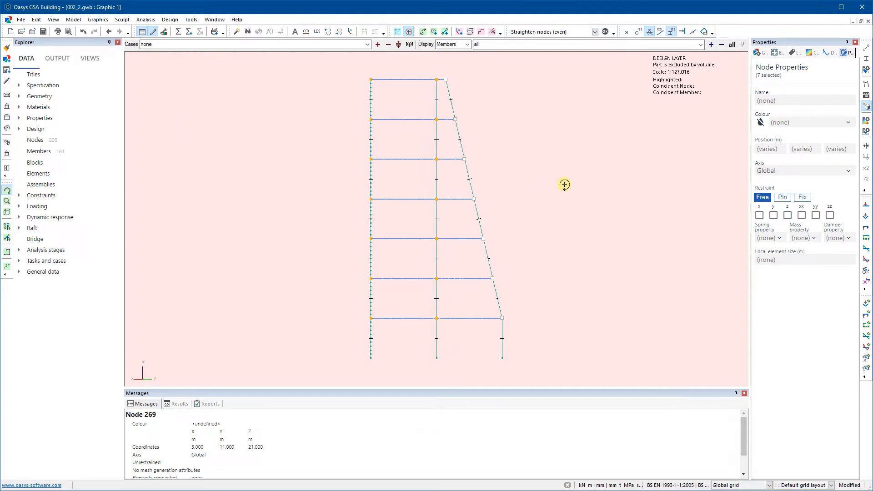
{"action": "left_click_drag", "start_coordinate": [552, 201], "coordinate": [451, 242]}
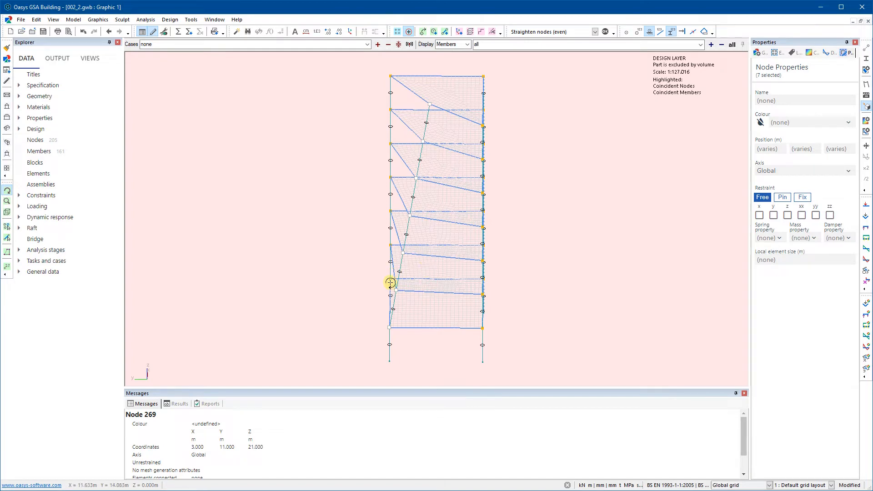
{"action": "left_click_drag", "start_coordinate": [415, 294], "coordinate": [380, 280]}
{"action": "left_click_drag", "start_coordinate": [371, 250], "coordinate": [407, 269]}
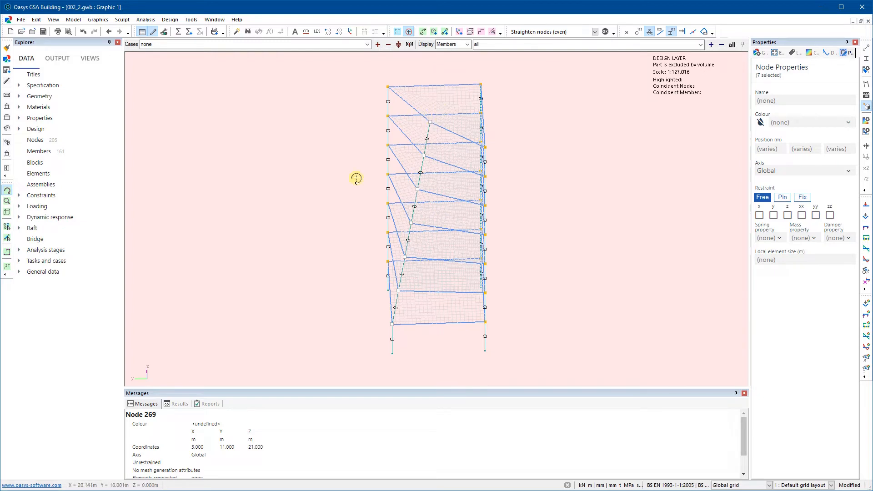
{"action": "left_click_drag", "start_coordinate": [357, 179], "coordinate": [441, 211]}
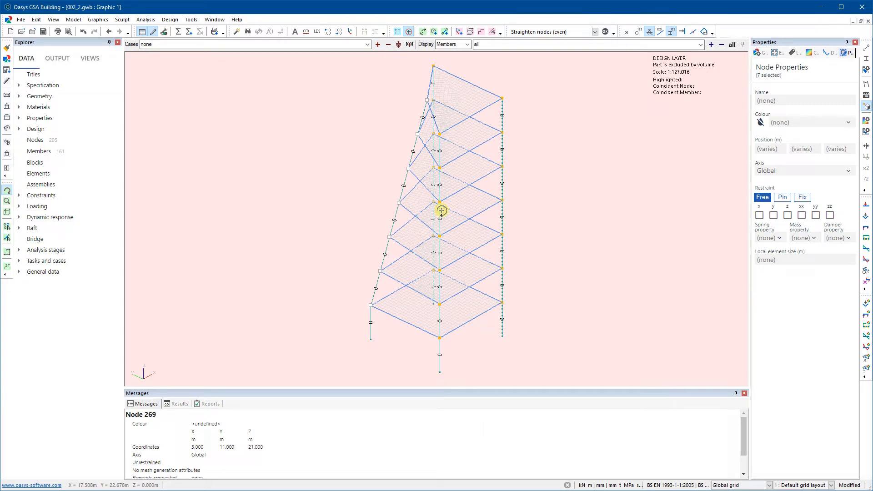
Step: Display all members again so the whole building is shown around the corner bay in 3D
{"action": "left_click", "coordinate": [732, 44]}
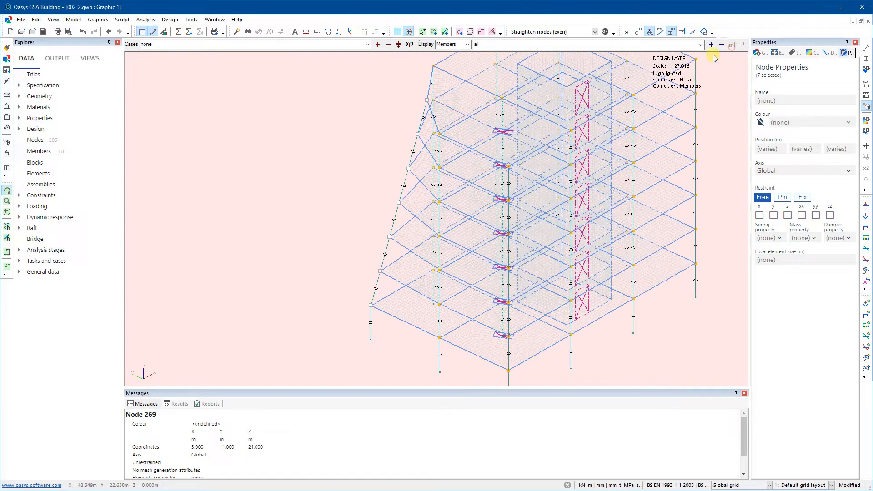
{"action": "left_click_drag", "start_coordinate": [416, 176], "coordinate": [351, 187]}
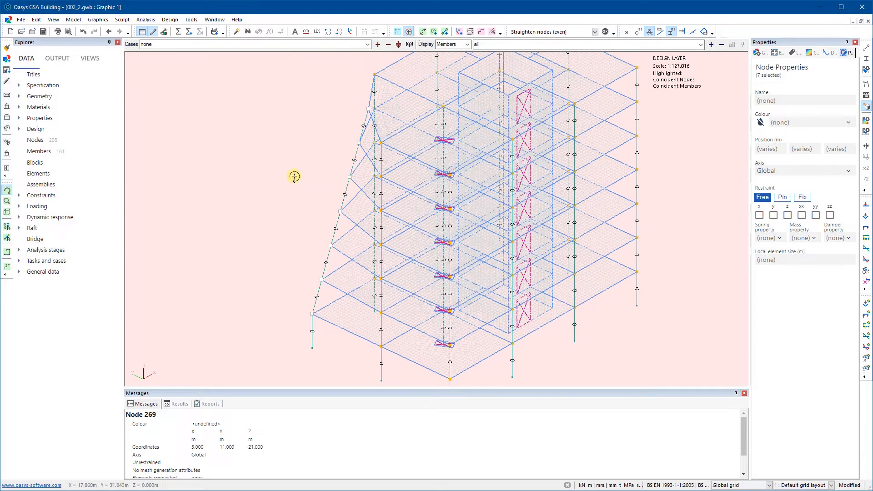
{"action": "mouse_move", "coordinate": [286, 174]}
{"action": "left_mouse_down"}
{"action": "mouse_move", "coordinate": [374, 157]}
{"action": "mouse_move", "coordinate": [287, 166]}
{"action": "left_mouse_up"}
Step: Render the members with their real sections and inspect the whole building from several directions, including the sloping corner column
{"action": "left_click", "coordinate": [866, 59]}
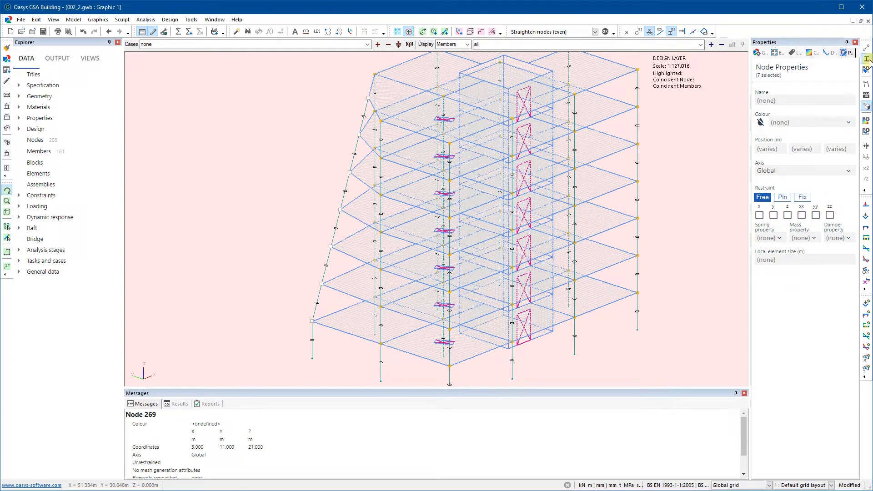
{"action": "scroll", "coordinate": [648, 163], "scroll_direction": "down", "scroll_amount": 4}
{"action": "middle_click_drag", "start_coordinate": [556, 177], "coordinate": [398, 180]}
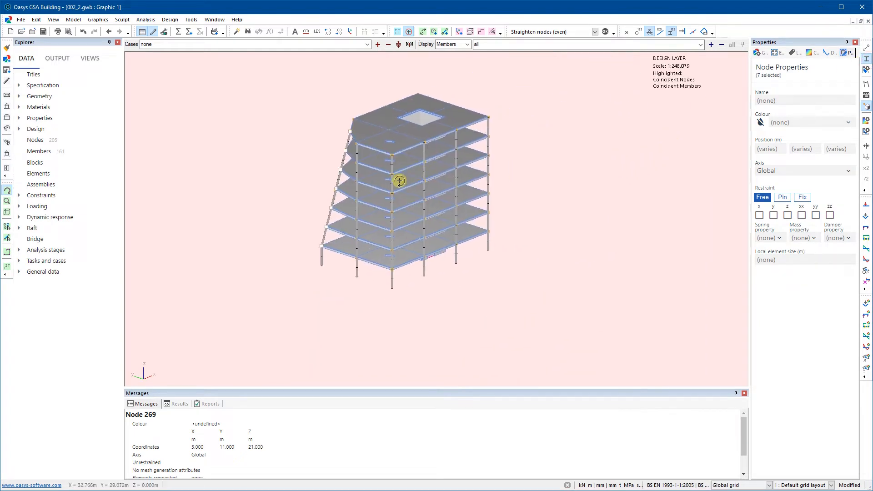
{"action": "left_click_drag", "start_coordinate": [396, 182], "coordinate": [448, 179]}
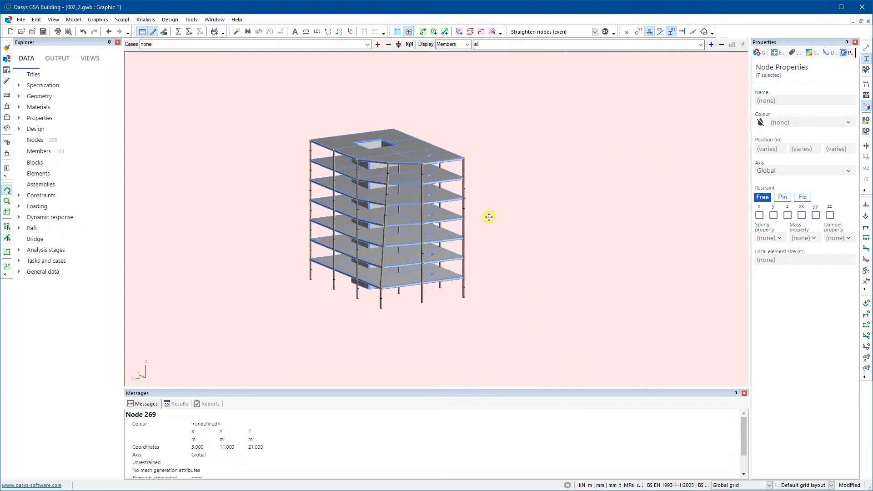
{"action": "left_click", "coordinate": [866, 99]}
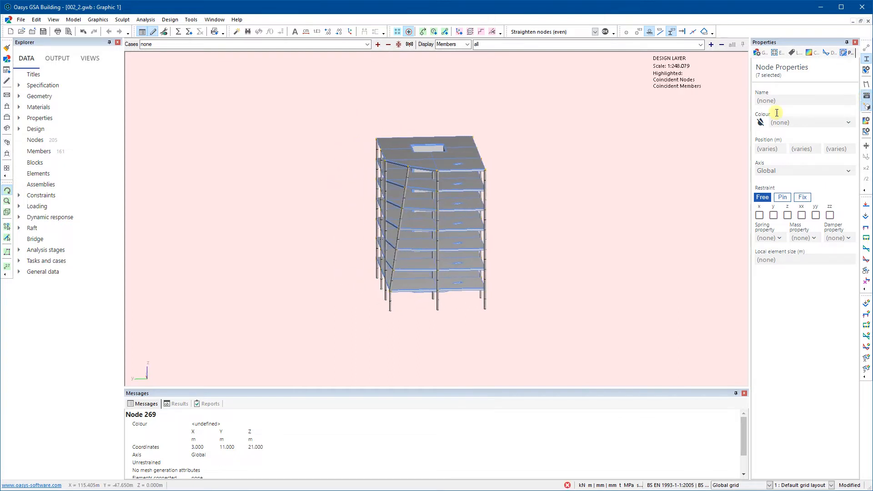
{"action": "scroll", "coordinate": [493, 205], "scroll_direction": "up", "scroll_amount": 2}
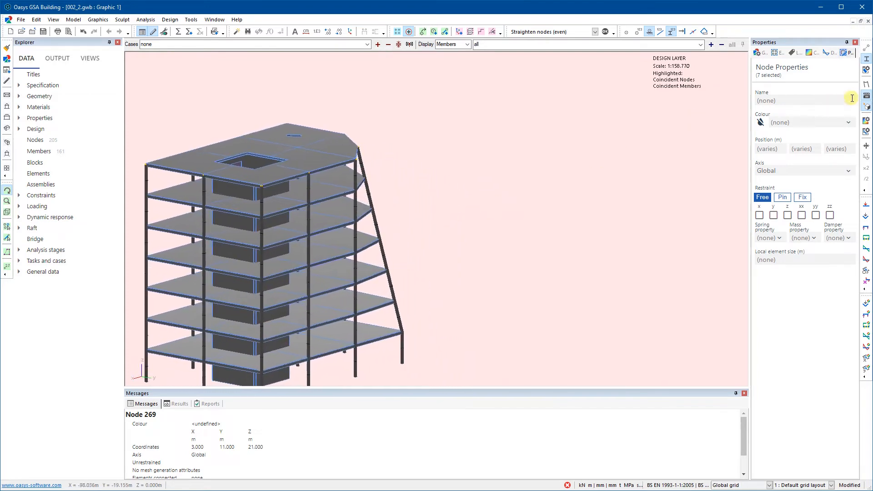
{"action": "left_click", "coordinate": [5, 166]}
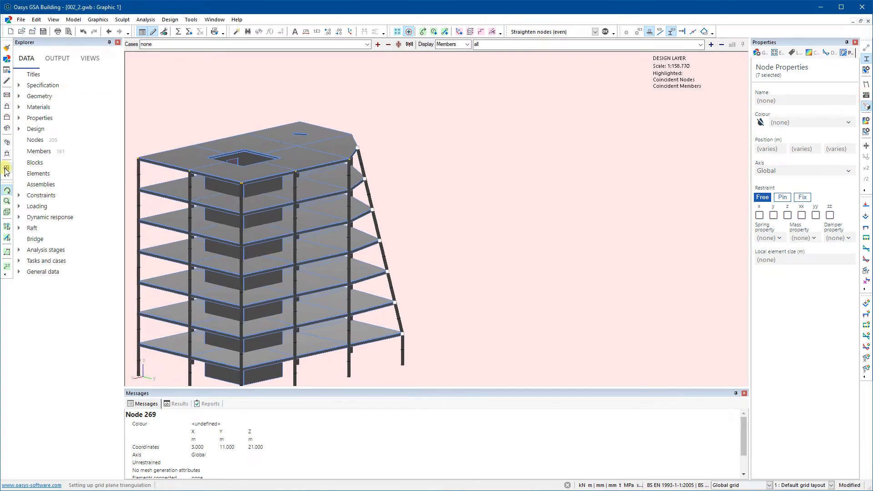
Step: Return the members to line display and examine the sloping corner column and floor edges around the building
{"action": "left_click", "coordinate": [866, 59]}
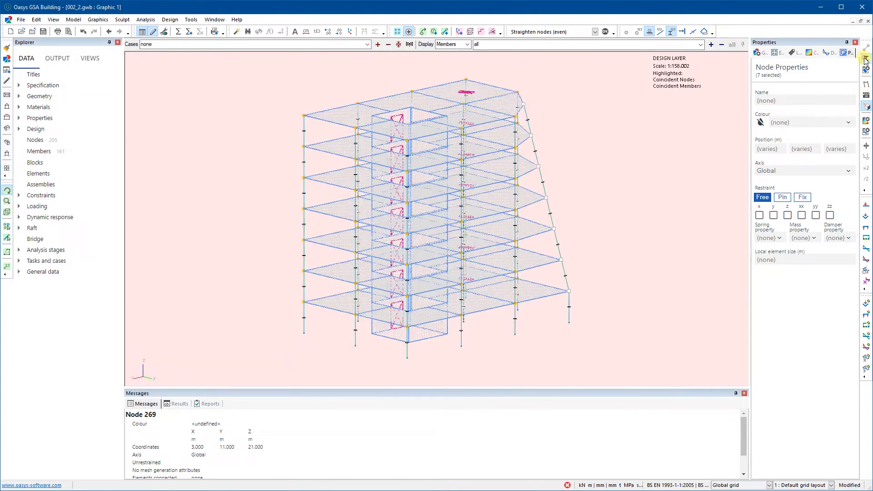
{"action": "left_click_drag", "start_coordinate": [567, 186], "coordinate": [451, 186]}
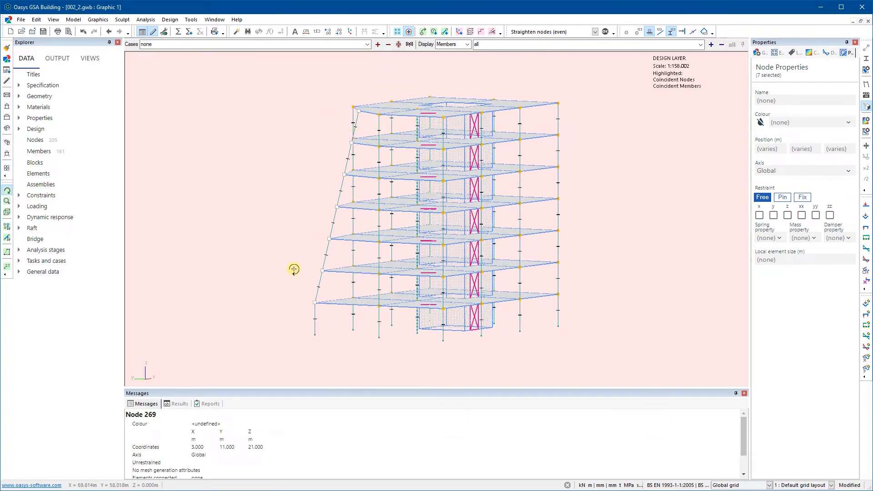
{"action": "left_click_drag", "start_coordinate": [357, 228], "coordinate": [423, 237]}
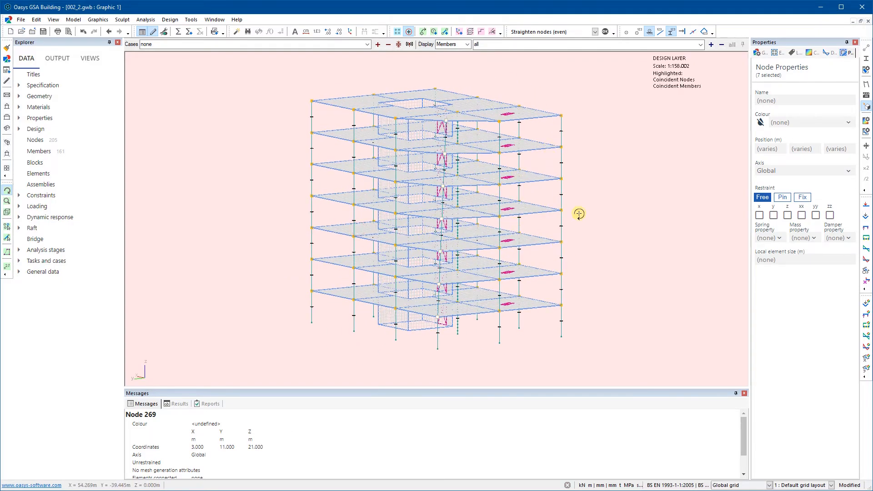
{"action": "left_click_drag", "start_coordinate": [579, 214], "coordinate": [415, 265]}
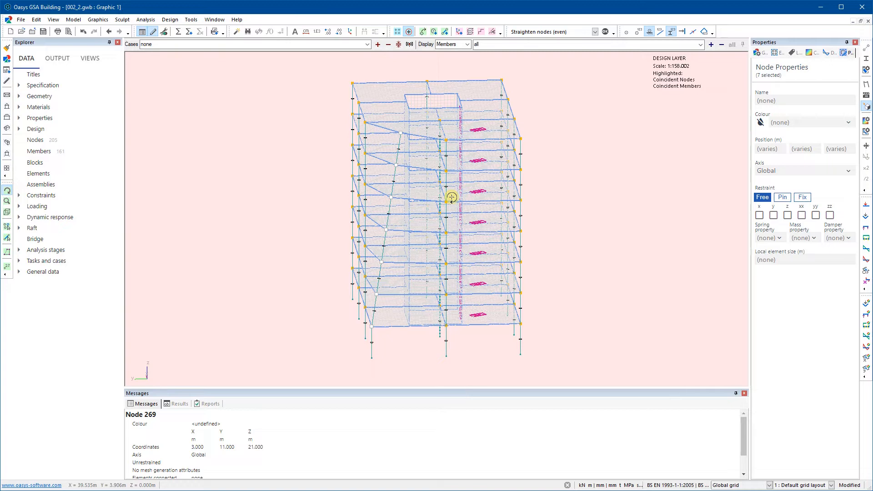
{"action": "left_click_drag", "start_coordinate": [478, 211], "coordinate": [453, 231]}
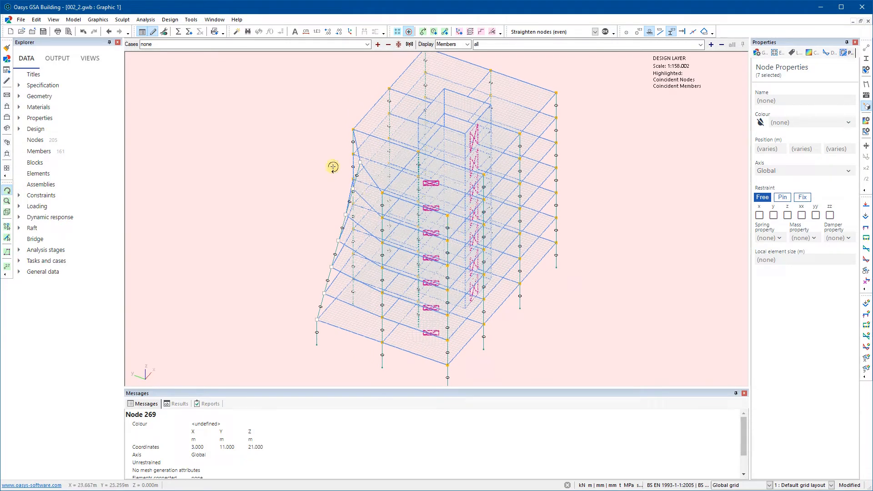
Step: Create elements from all members, re-creating elements for members that already contain them
{"action": "left_click", "coordinate": [74, 20]}
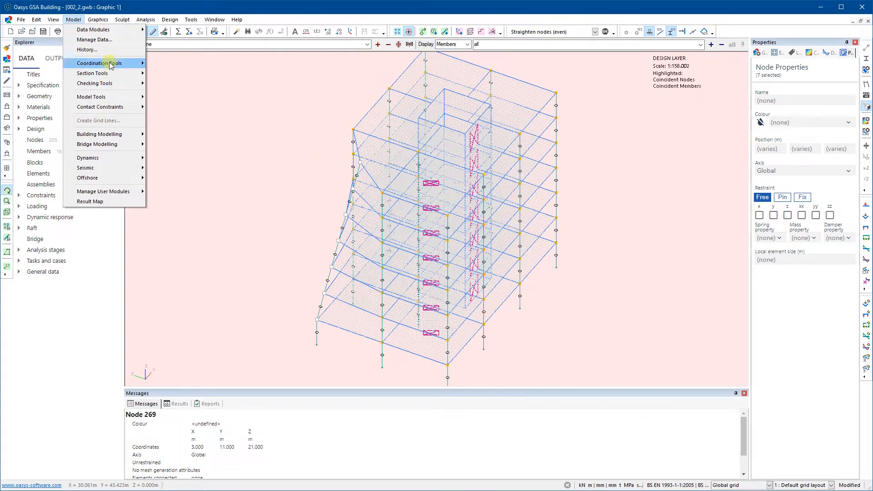
{"action": "mouse_move", "coordinate": [110, 66]}
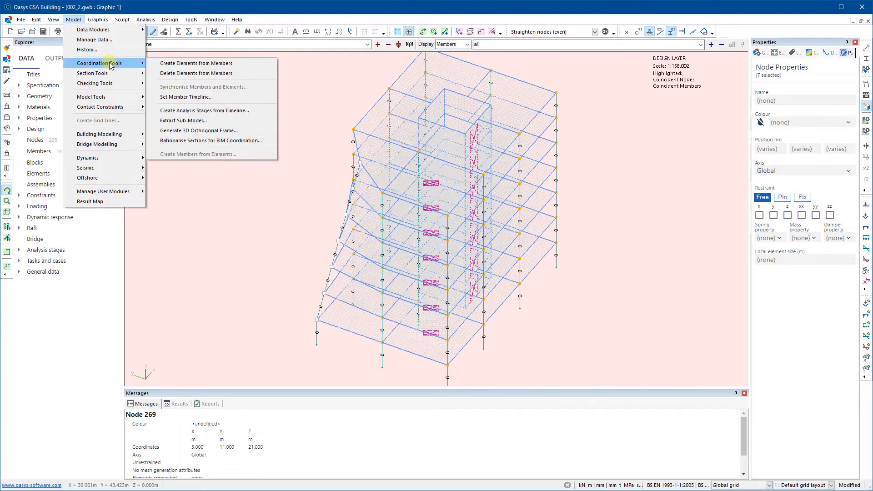
{"action": "left_click", "coordinate": [178, 68]}
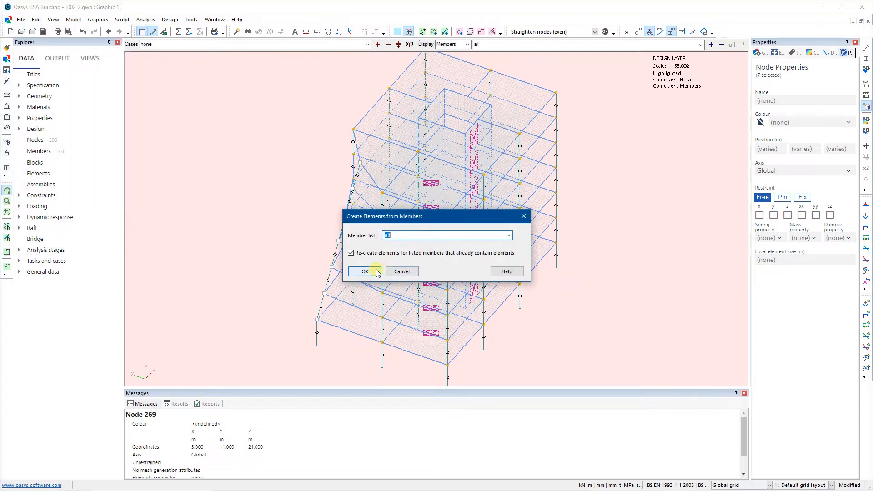
{"action": "left_click", "coordinate": [376, 272]}
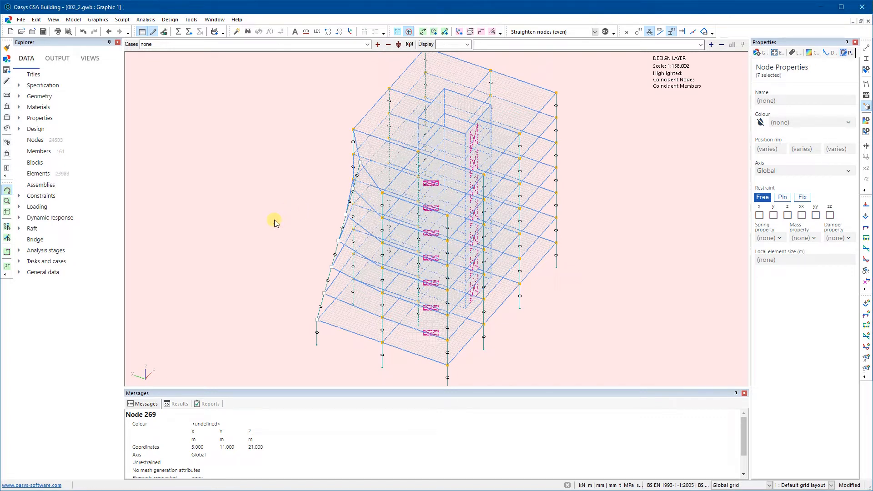
Step: Switch the graphic view to the analysis layer and show the generated elements with their sections rendered
{"action": "mouse_move", "coordinate": [283, 220]}
{"action": "left_mouse_down"}
{"action": "mouse_move", "coordinate": [326, 214]}
{"action": "mouse_move", "coordinate": [319, 197]}
{"action": "mouse_move", "coordinate": [284, 212]}
{"action": "left_mouse_up"}
{"action": "key", "text": "ctrl+l"}
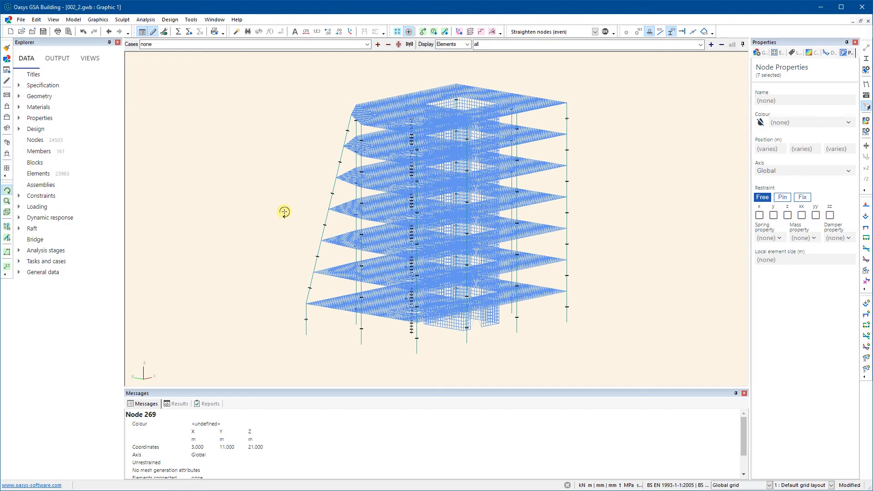
{"action": "left_click", "coordinate": [867, 58]}
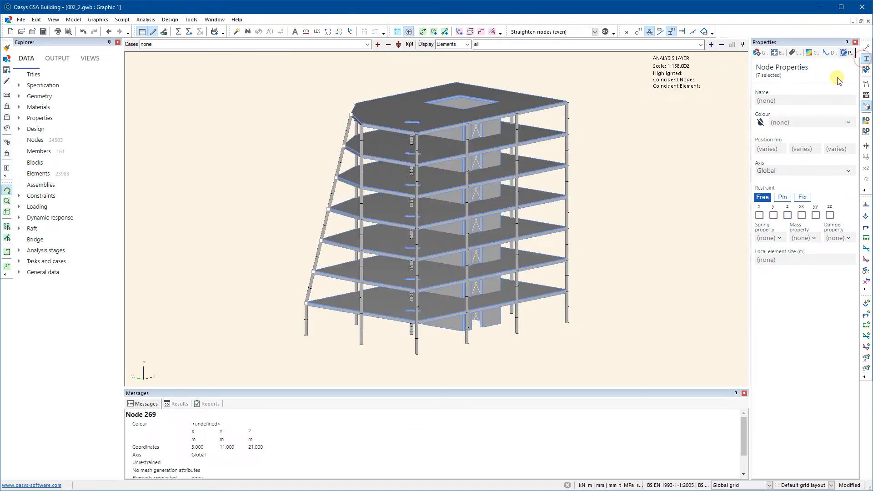
{"action": "left_click_drag", "start_coordinate": [462, 140], "coordinate": [448, 156]}
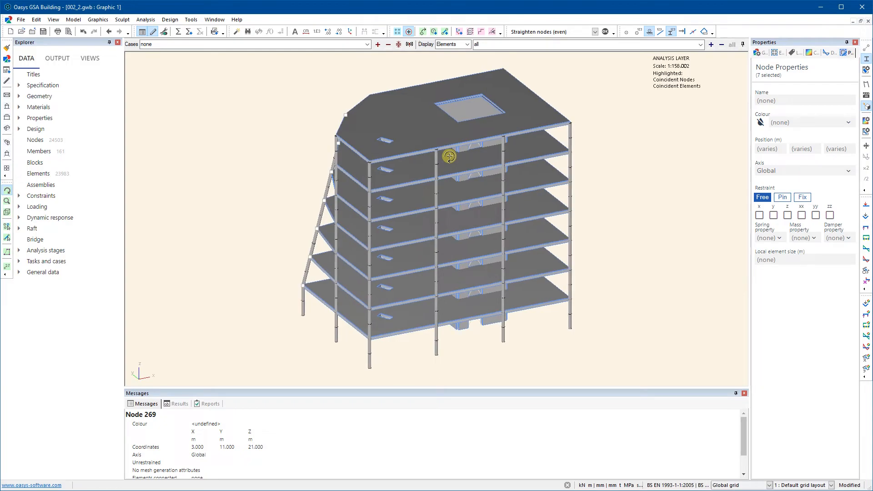
Step: Turn off section rendering and examine the slab mesh close up around the moved roof corner
{"action": "left_click", "coordinate": [867, 58]}
{"action": "scroll", "coordinate": [401, 111], "scroll_direction": "up", "scroll_amount": 3}
{"action": "scroll", "coordinate": [343, 113], "scroll_direction": "up", "scroll_amount": 2}
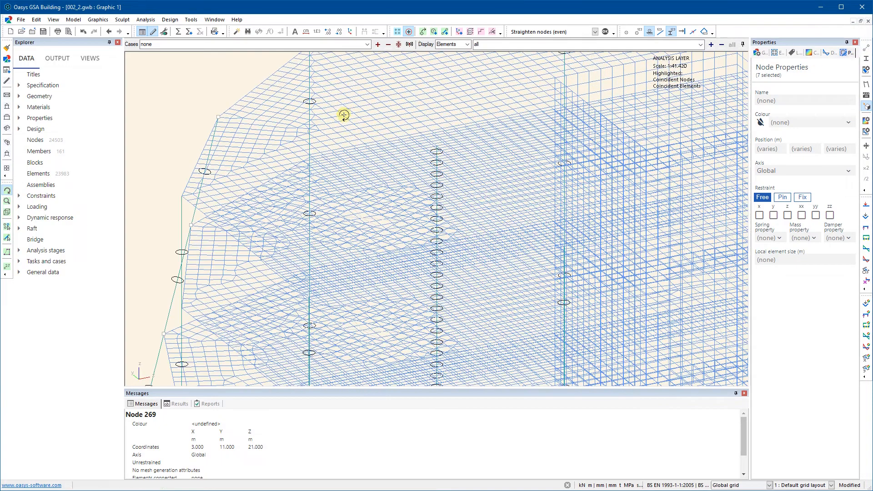
{"action": "left_click_drag", "start_coordinate": [349, 114], "coordinate": [432, 232]}
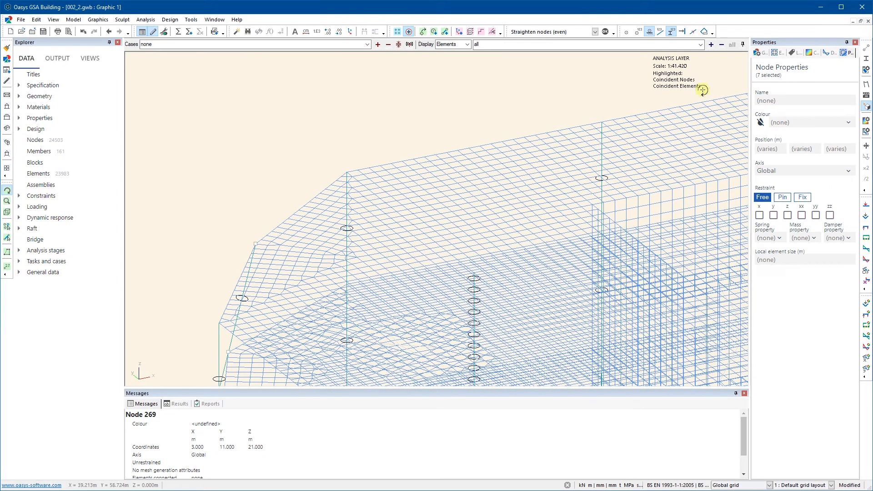
Step: Turn on node symbols to examine the linear elements' nodes near the roof corner, and hide the symbols again
{"action": "left_click", "coordinate": [626, 31]}
{"action": "scroll", "coordinate": [394, 182], "scroll_direction": "up", "scroll_amount": 3}
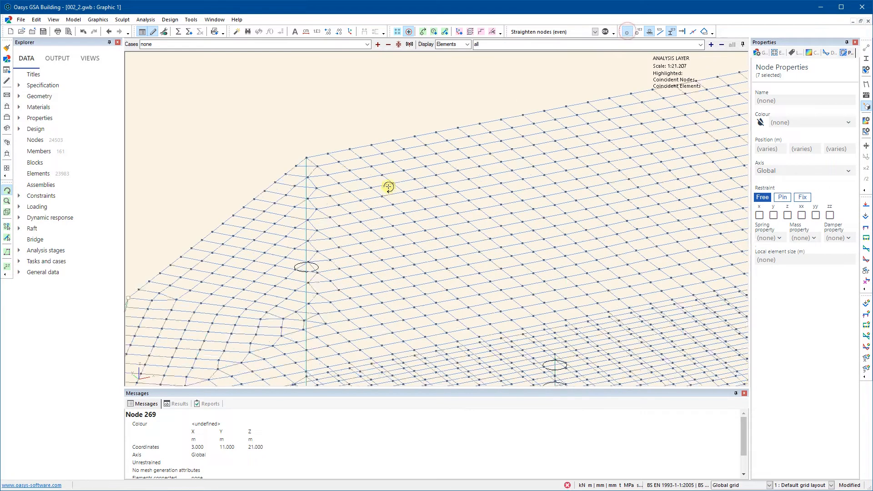
{"action": "scroll", "coordinate": [421, 214], "scroll_direction": "down", "scroll_amount": 3}
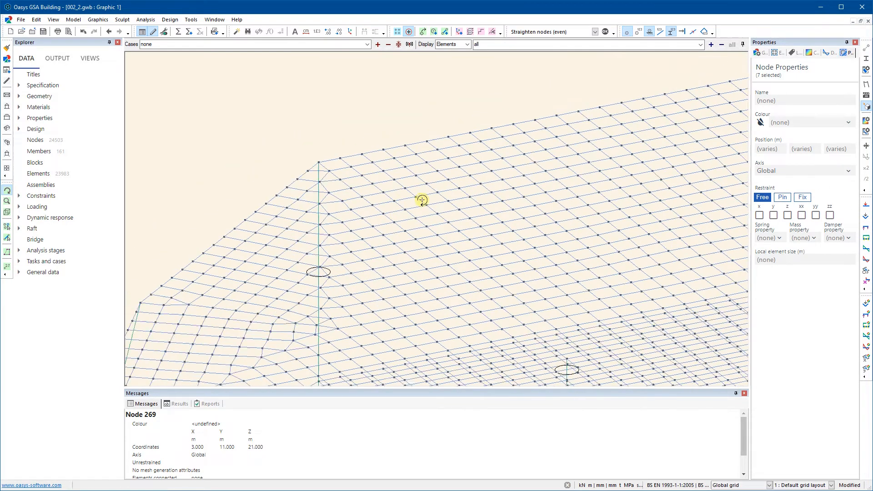
{"action": "scroll", "coordinate": [556, 105], "scroll_direction": "down", "scroll_amount": 2}
{"action": "scroll", "coordinate": [591, 86], "scroll_direction": "down", "scroll_amount": 1}
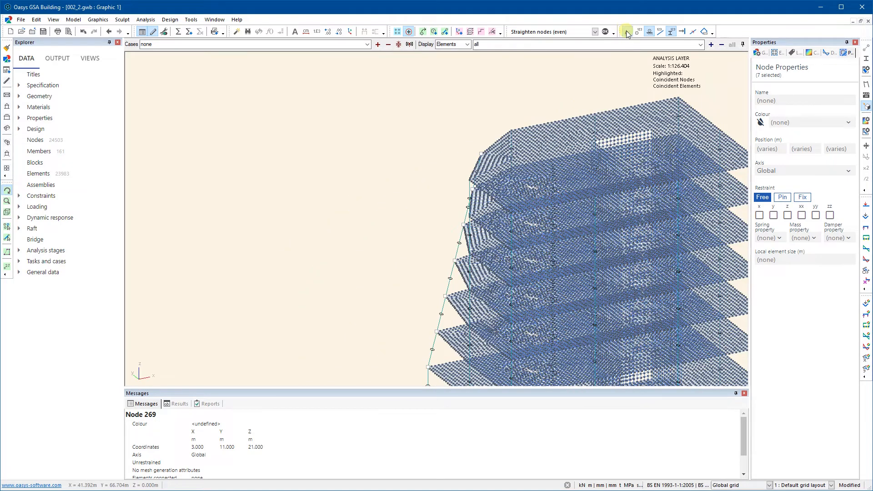
{"action": "left_click", "coordinate": [627, 33]}
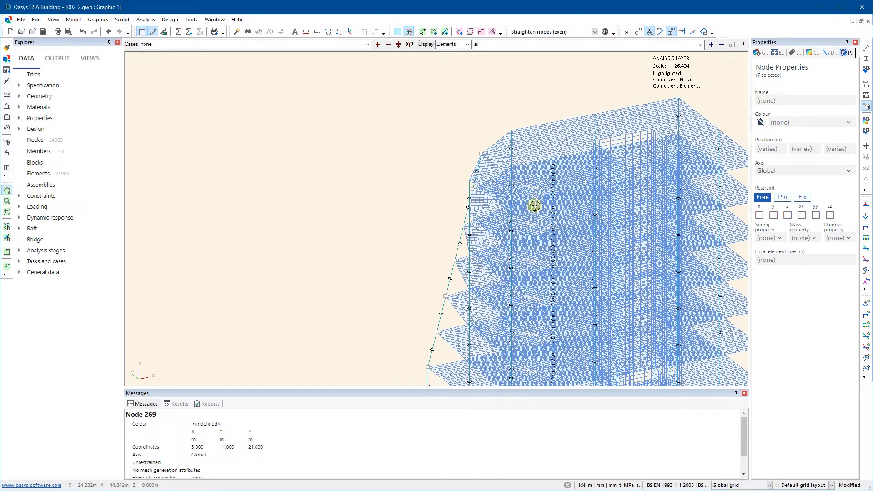
{"action": "scroll", "coordinate": [536, 201], "scroll_direction": "down", "scroll_amount": 2}
{"action": "scroll", "coordinate": [388, 156], "scroll_direction": "down", "scroll_amount": 2}
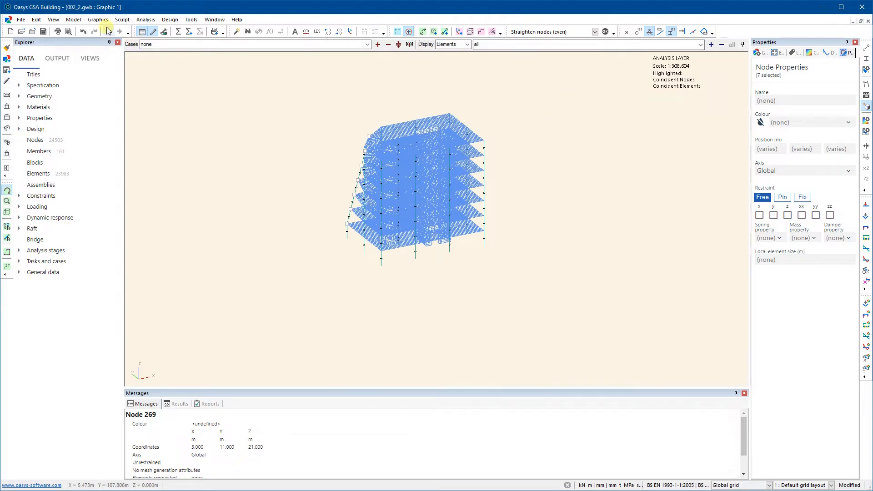
Step: Delete the generated elements from all members
{"action": "left_click", "coordinate": [73, 19]}
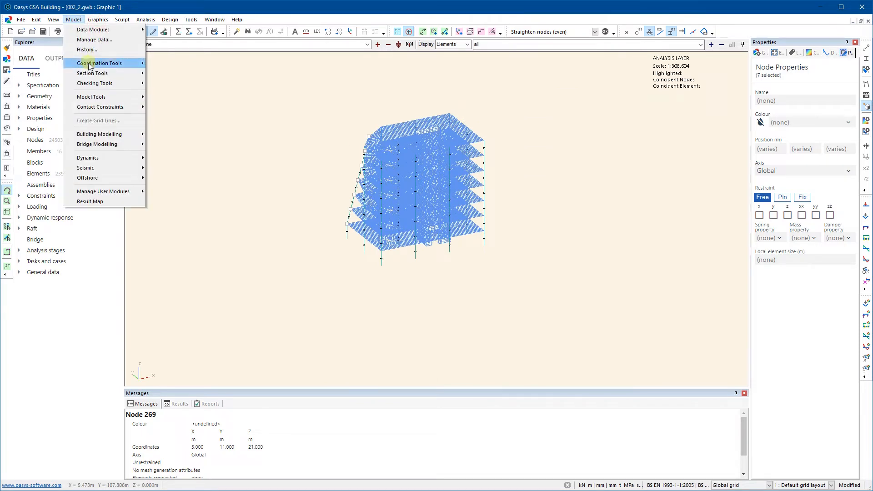
{"action": "mouse_move", "coordinate": [91, 63]}
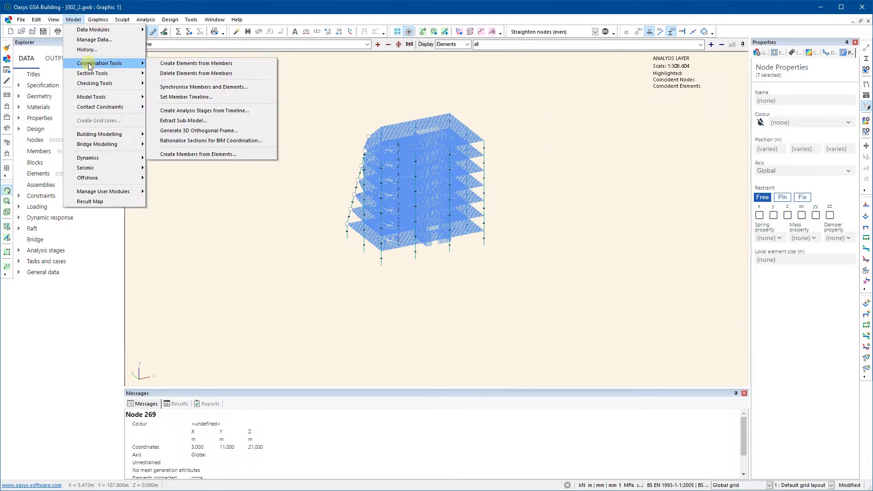
{"action": "left_click", "coordinate": [189, 74]}
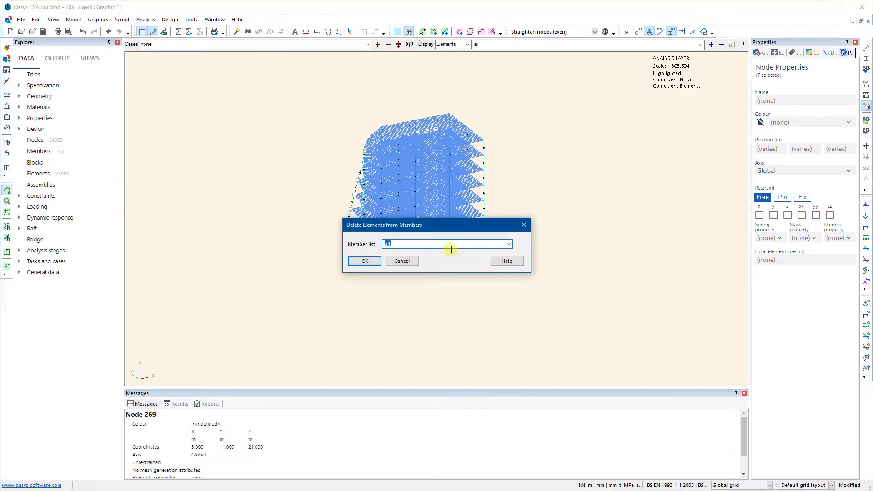
{"action": "left_click", "coordinate": [365, 261]}
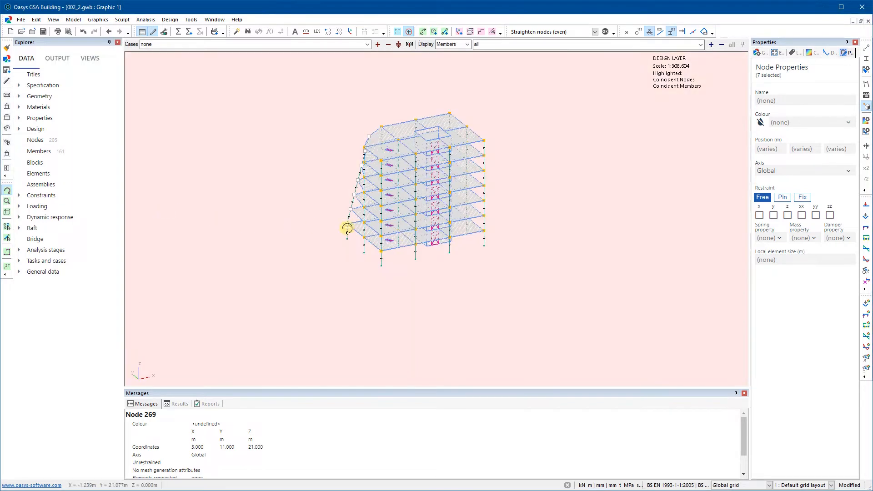
Step: Limit the displayed members to the saved list "slab" and orbit the building to view the floors
{"action": "middle_click_drag", "start_coordinate": [415, 220], "coordinate": [415, 280]}
{"action": "left_click", "coordinate": [553, 254]}
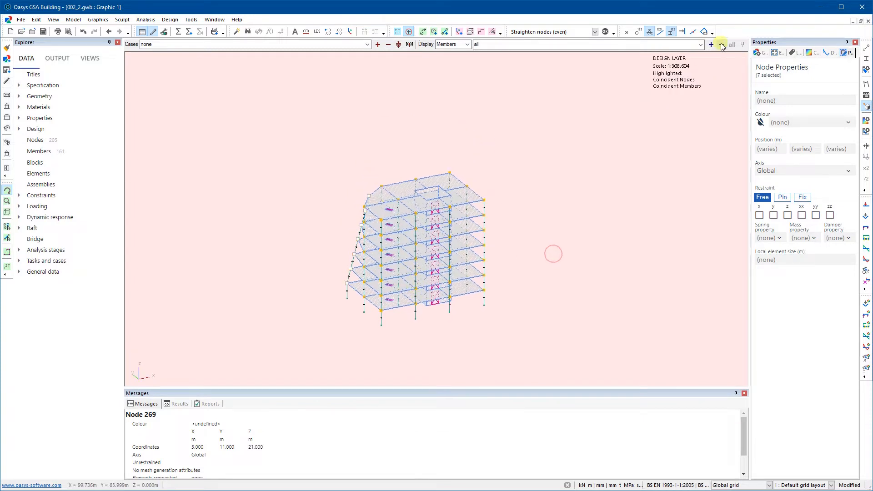
{"action": "left_click", "coordinate": [701, 44]}
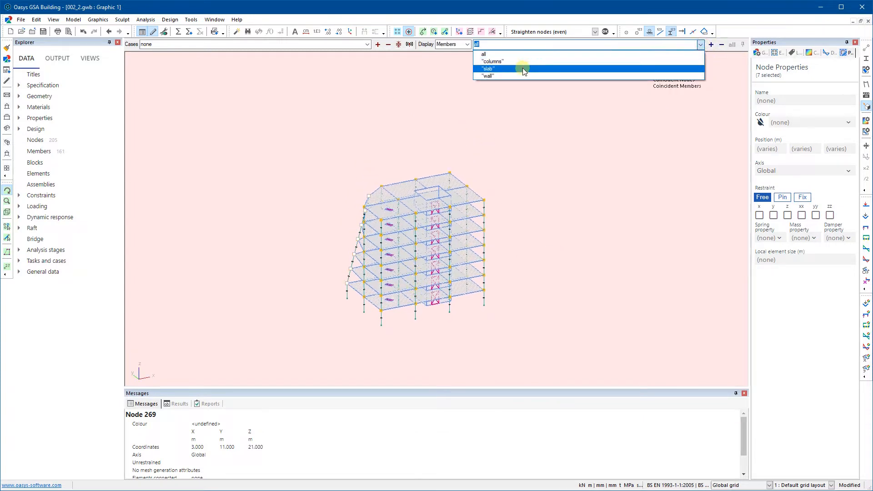
{"action": "left_click", "coordinate": [522, 68]}
{"action": "left_click_drag", "start_coordinate": [463, 206], "coordinate": [514, 245]}
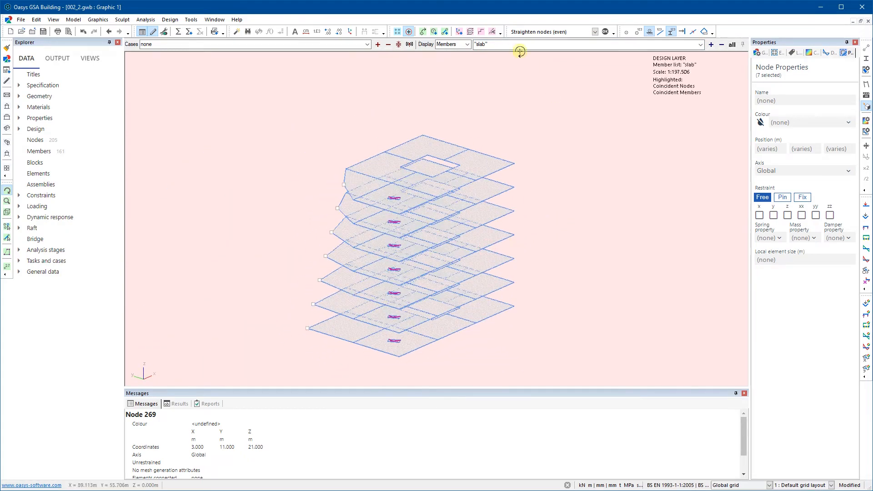
Step: Try to add the list name "walls" to the displayed "slab" members
{"action": "left_click", "coordinate": [512, 44]}
{"action": "left_click", "coordinate": [512, 43]}
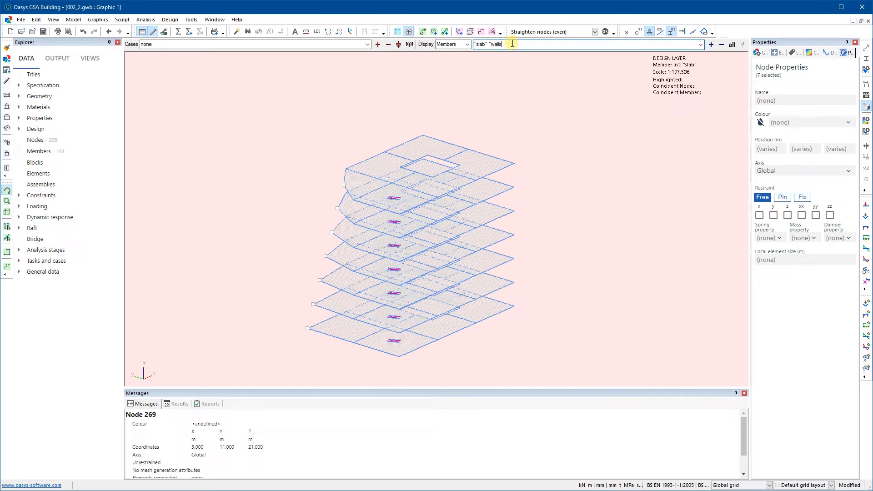
{"action": "type", "text": "\"walls\""}
{"action": "key", "text": "Return"}
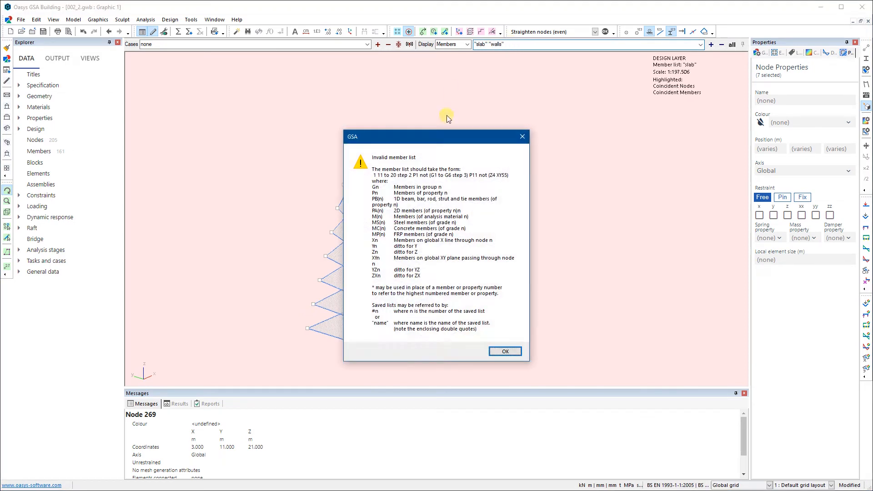
{"action": "left_click", "coordinate": [505, 351]}
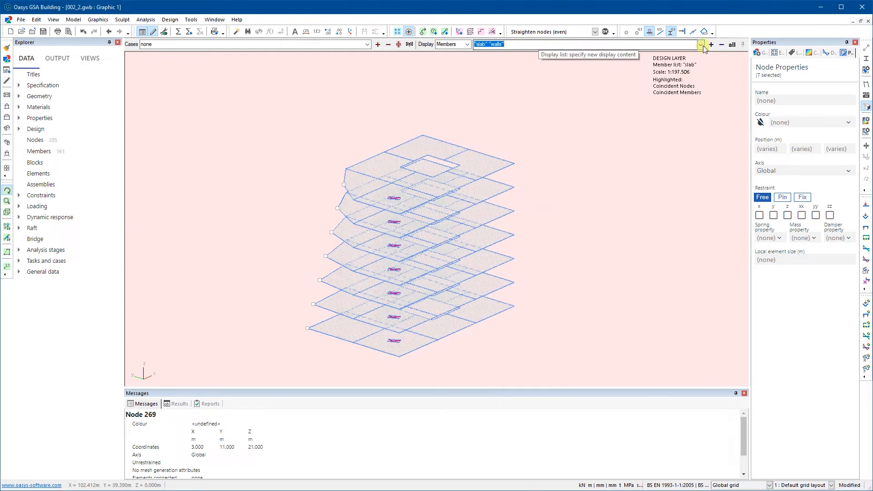
Step: Correct the displayed member list to "slab" "wall" so that both member groups are shown
{"action": "left_click", "coordinate": [701, 45]}
{"action": "left_click", "coordinate": [534, 43]}
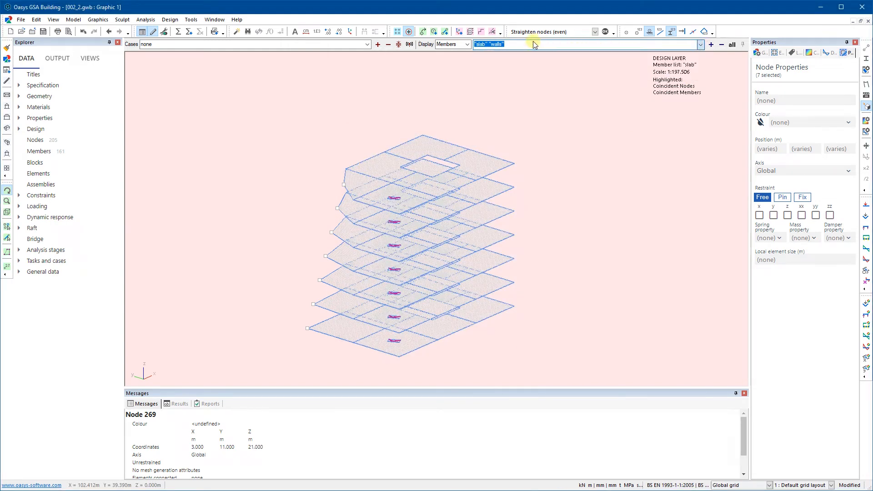
{"action": "left_click", "coordinate": [533, 42]}
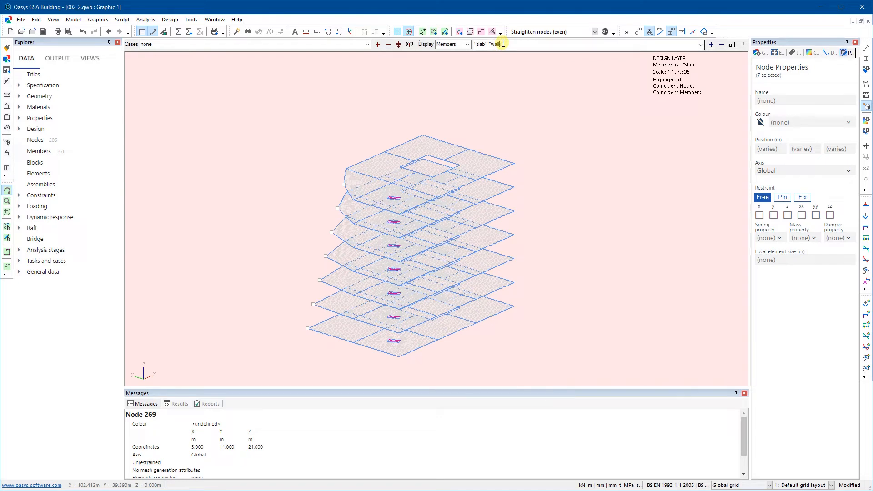
{"action": "key", "text": "Return"}
{"action": "left_click_drag", "start_coordinate": [523, 230], "coordinate": [468, 245]}
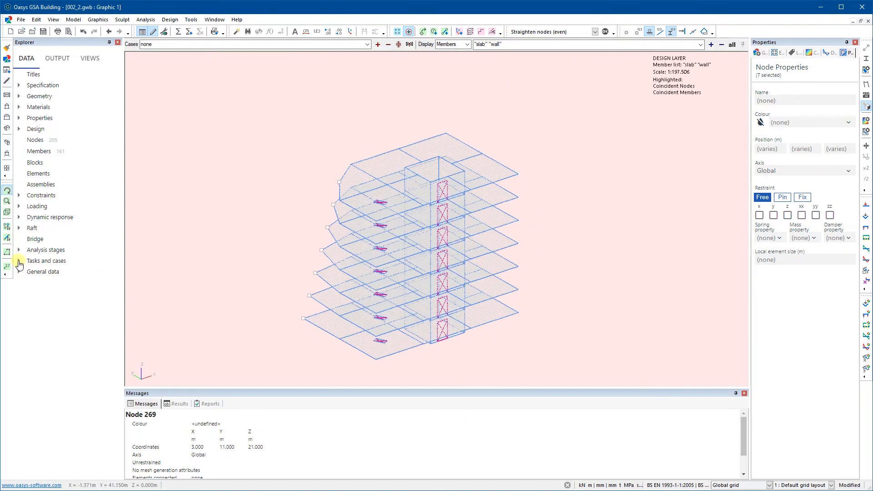
Step: Select all displayed slab and wall members, set their 2D analysis type to Parabolic elements, and clear the selection
{"action": "left_click", "coordinate": [8, 237]}
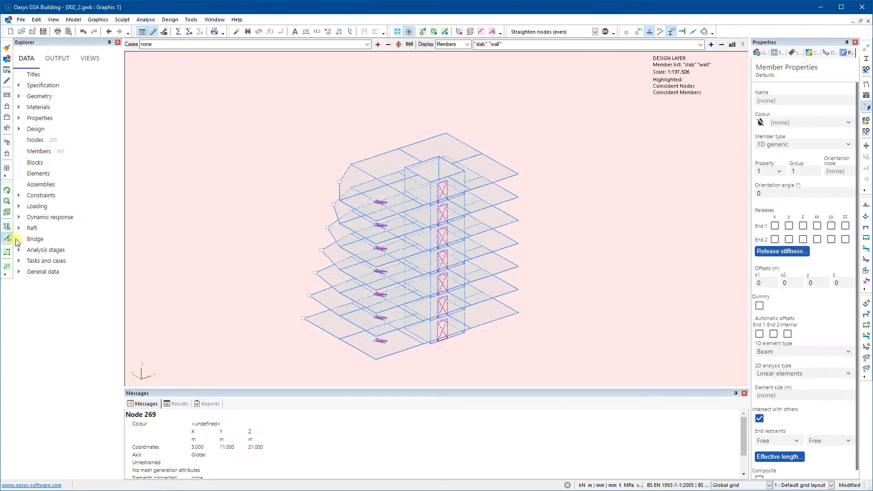
{"action": "left_click_drag", "start_coordinate": [549, 370], "coordinate": [264, 102]}
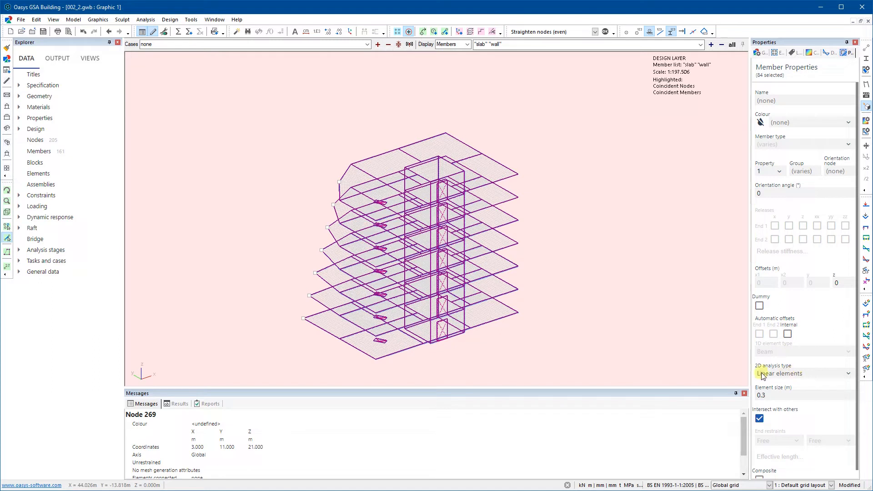
{"action": "left_click", "coordinate": [849, 373]}
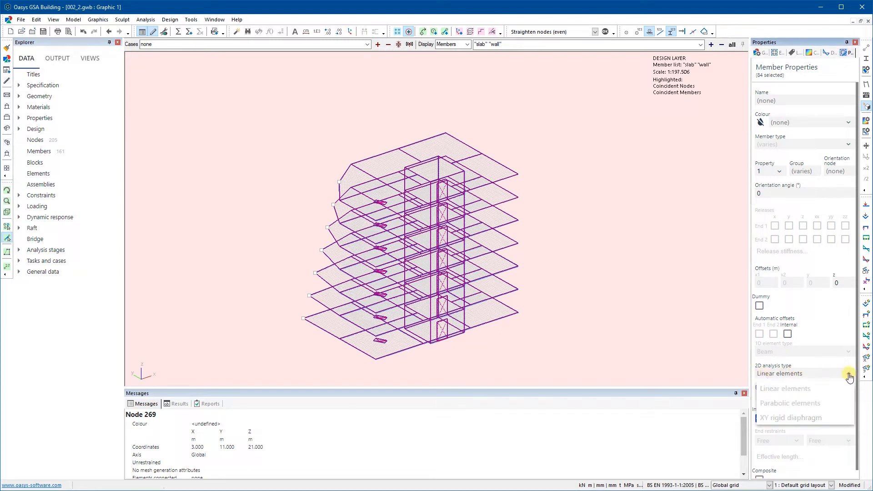
{"action": "left_click", "coordinate": [822, 405]}
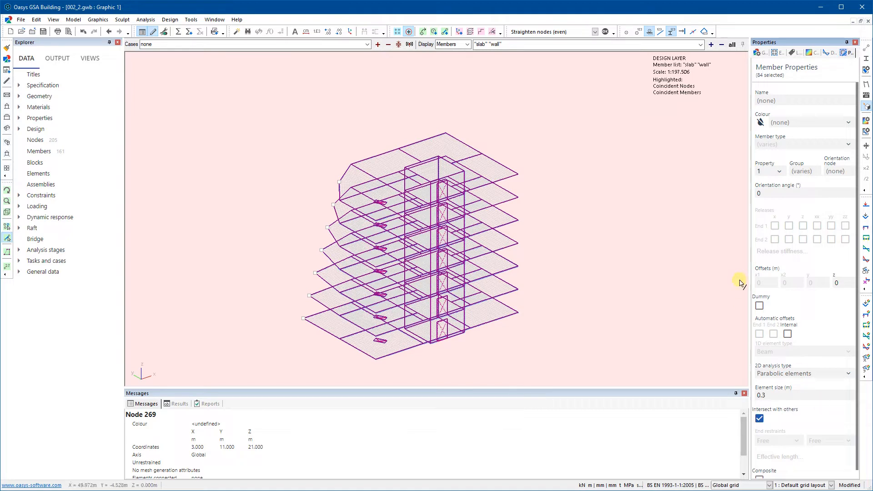
{"action": "left_click", "coordinate": [723, 279]}
Step: Pick a single lower-floor slab beside the core to check its 2D analysis type, and deselect it
{"action": "left_click", "coordinate": [444, 271]}
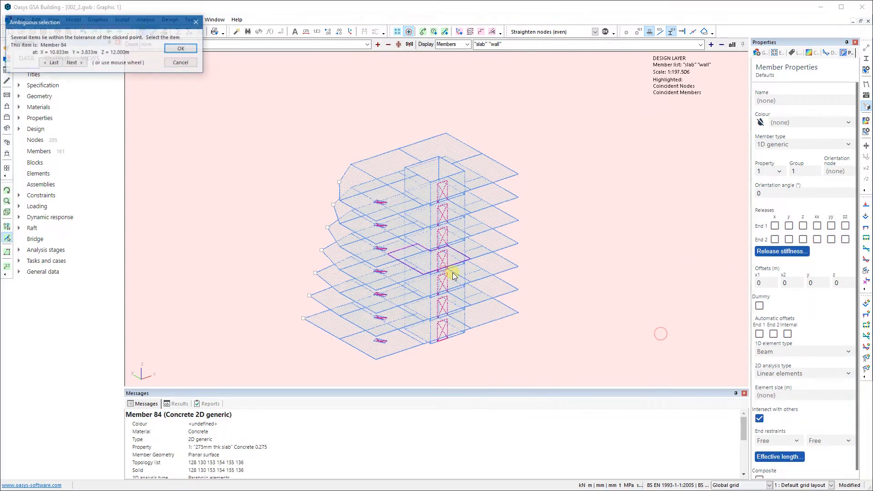
{"action": "left_click", "coordinate": [181, 62]}
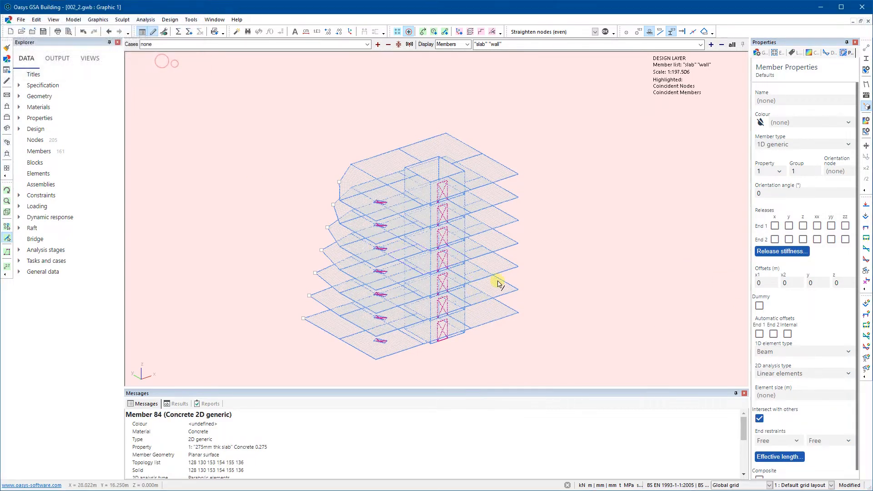
{"action": "scroll", "coordinate": [501, 287], "scroll_direction": "up", "scroll_amount": 3}
{"action": "middle_click_drag", "start_coordinate": [488, 348], "coordinate": [563, 308]}
{"action": "left_click", "coordinate": [515, 262]}
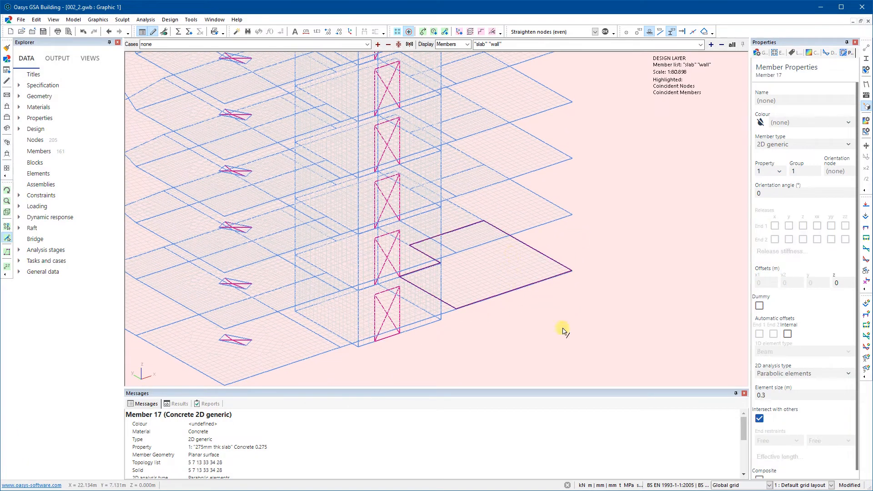
{"action": "scroll", "coordinate": [559, 332], "scroll_direction": "down", "scroll_amount": 2}
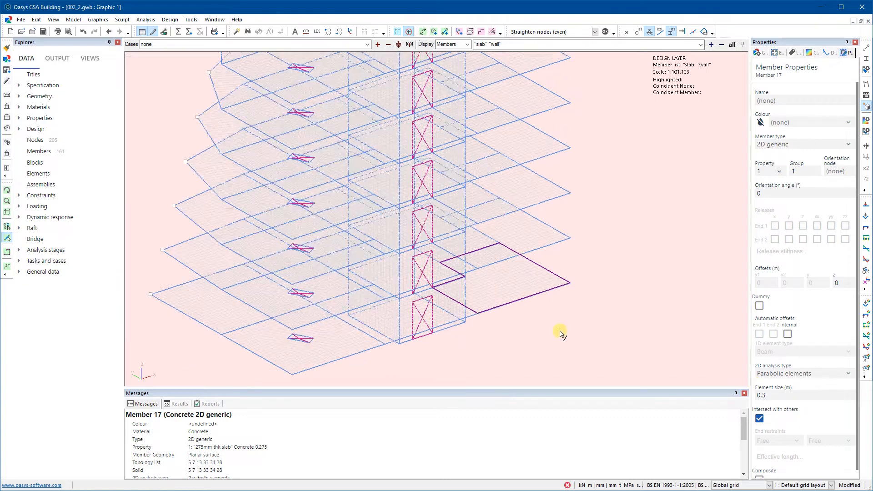
{"action": "left_click", "coordinate": [330, 206]}
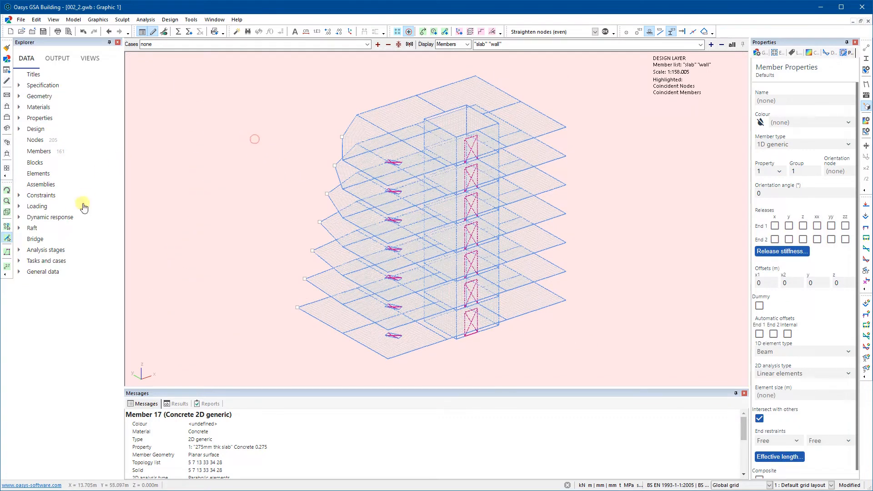
Step: Create elements from all members, re-creating elements for listed members that already contain them
{"action": "left_click", "coordinate": [73, 19]}
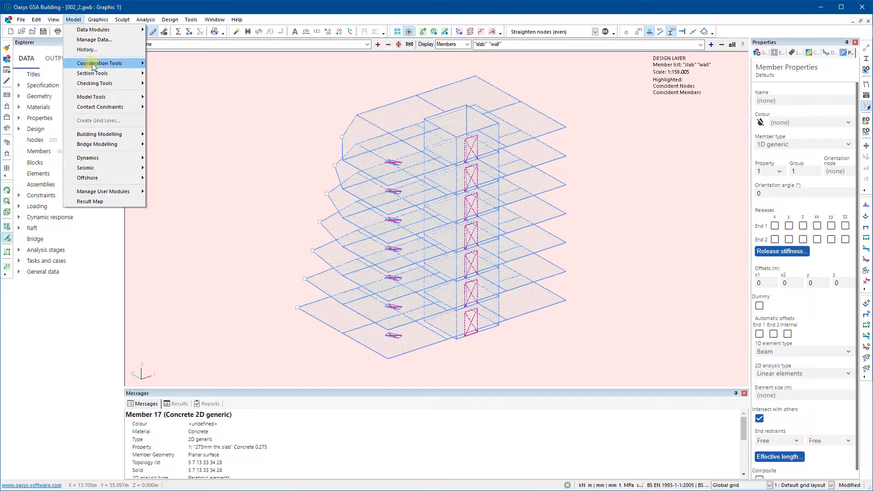
{"action": "mouse_move", "coordinate": [93, 65]}
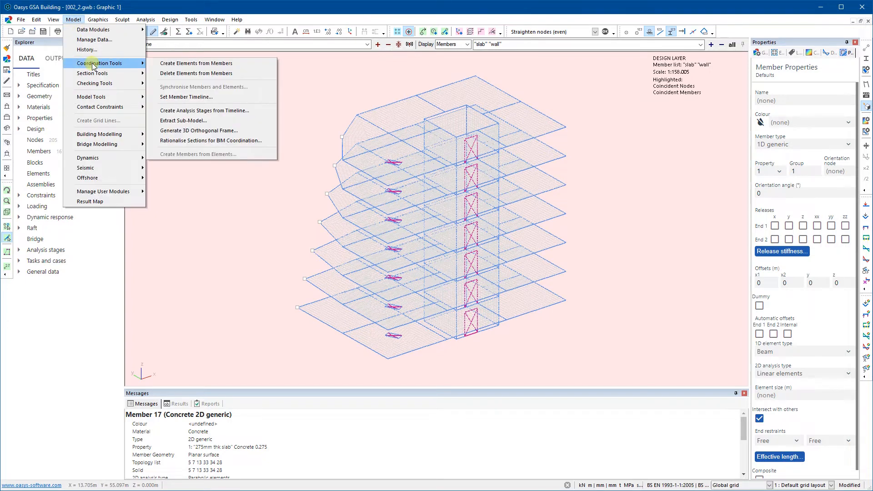
{"action": "left_click", "coordinate": [195, 64]}
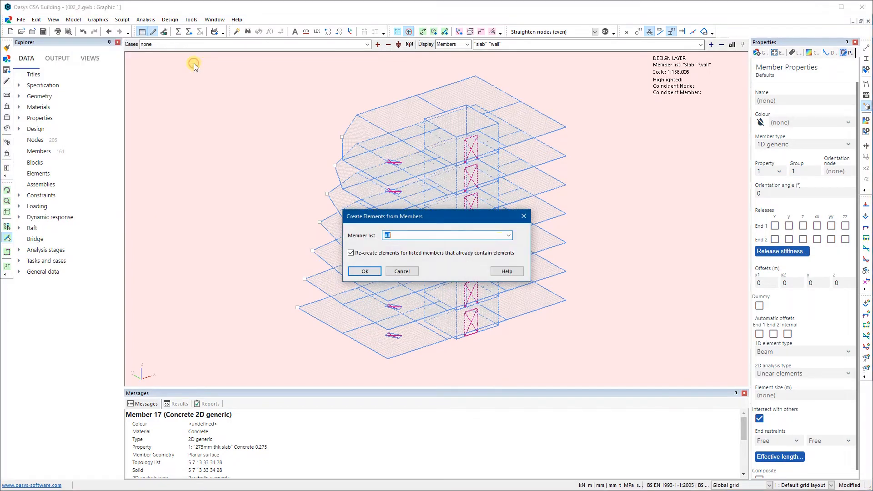
{"action": "left_click", "coordinate": [365, 271]}
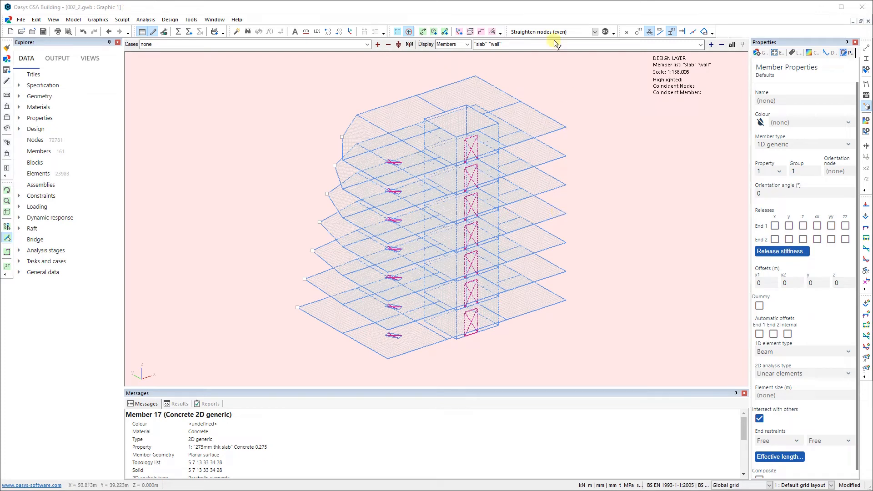
Step: Switch the graphic view to the analysis layer and examine the regenerated slab mesh close up at the building corner
{"action": "left_click", "coordinate": [554, 17]}
{"action": "key", "text": "Tab"}
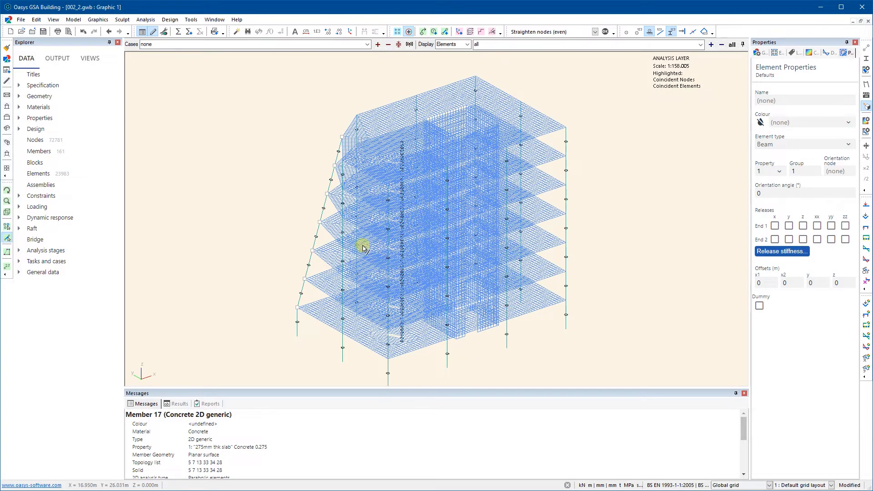
{"action": "middle_click_drag", "start_coordinate": [289, 216], "coordinate": [318, 234]}
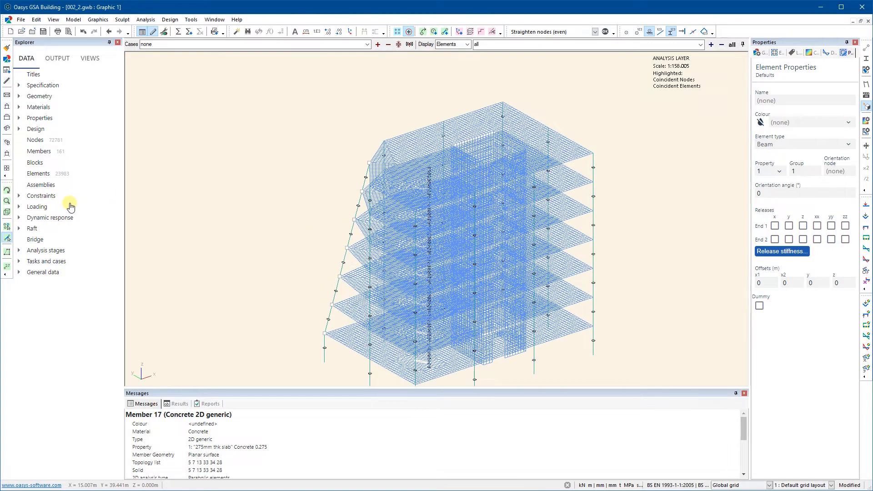
{"action": "left_click", "coordinate": [7, 191]}
{"action": "scroll", "coordinate": [409, 187], "scroll_direction": "up", "scroll_amount": 6}
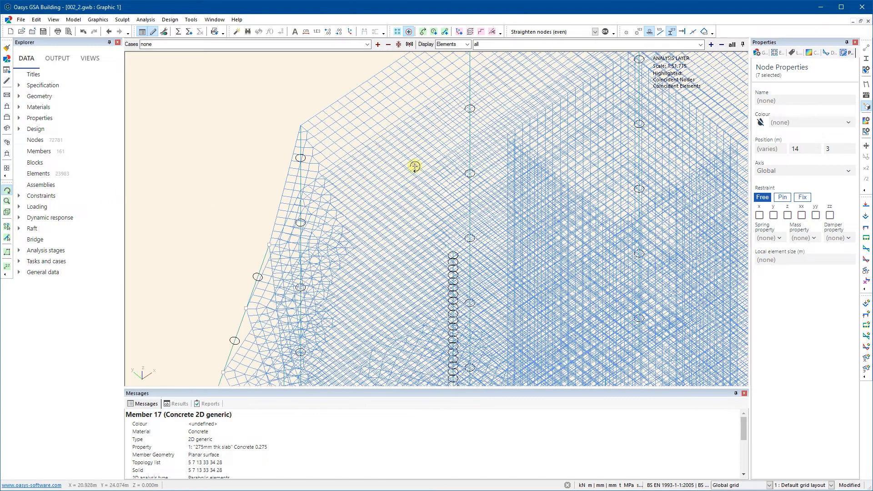
{"action": "scroll", "coordinate": [352, 206], "scroll_direction": "up", "scroll_amount": 3}
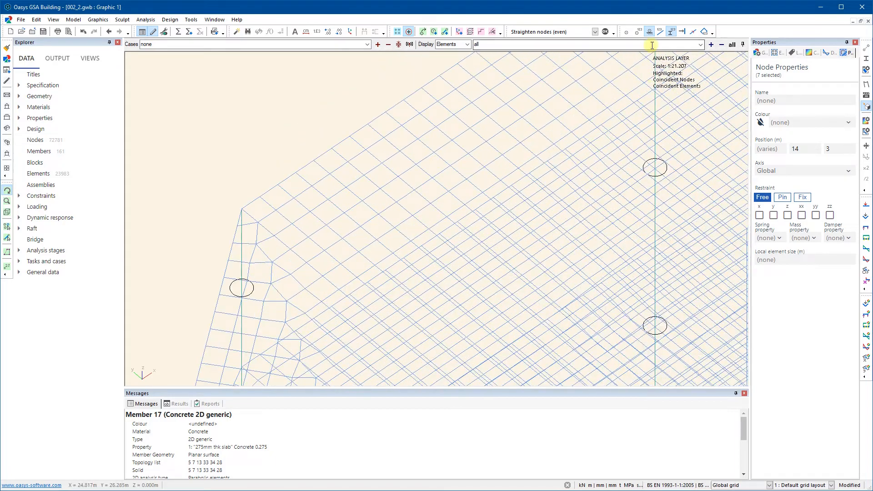
Step: Show the nodes on the shrunken mesh to examine the mid-side nodes close up, and restore the full unshrunken view without nodes
{"action": "left_click", "coordinate": [626, 34]}
{"action": "scroll", "coordinate": [308, 185], "scroll_direction": "up", "scroll_amount": 4}
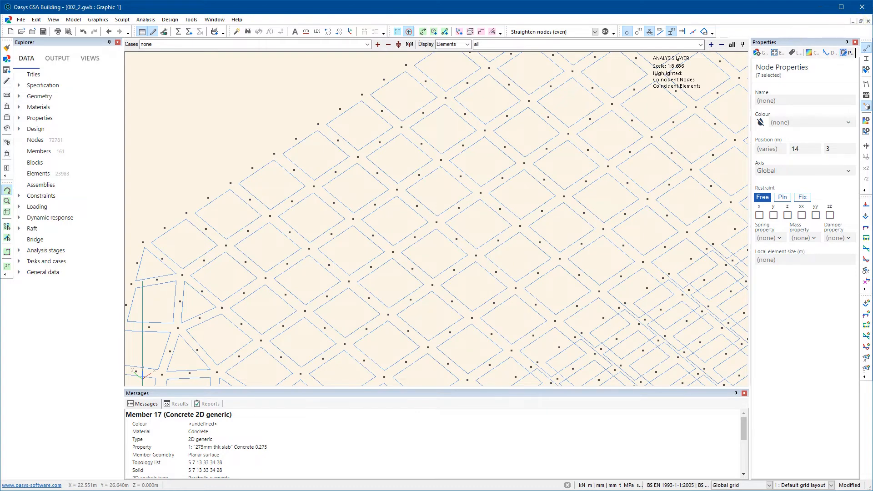
{"action": "left_click", "coordinate": [7, 169]}
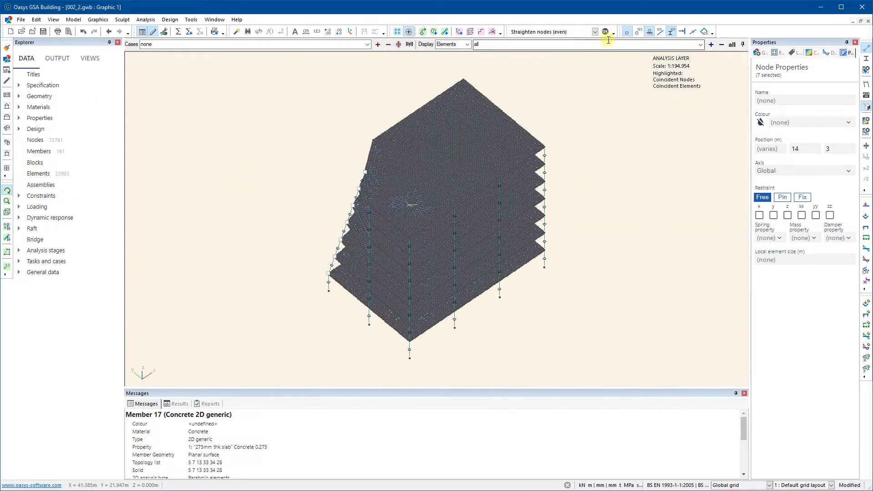
{"action": "left_click", "coordinate": [627, 32]}
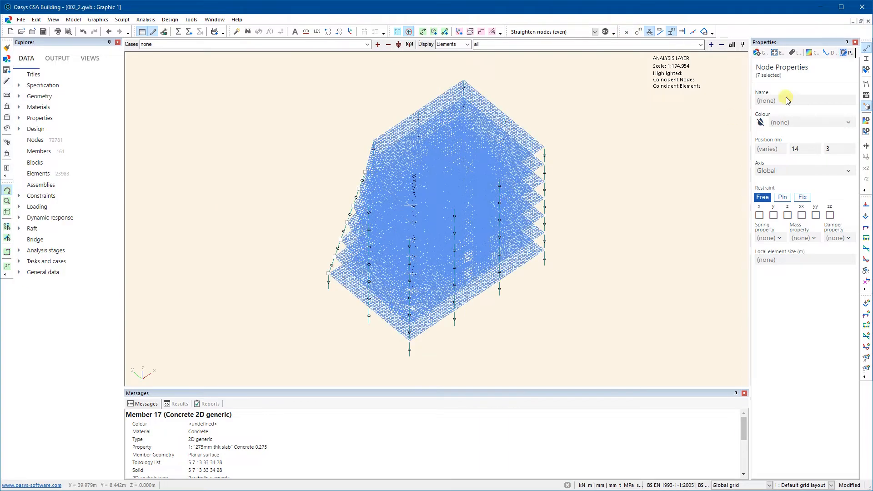
{"action": "left_click", "coordinate": [868, 48]}
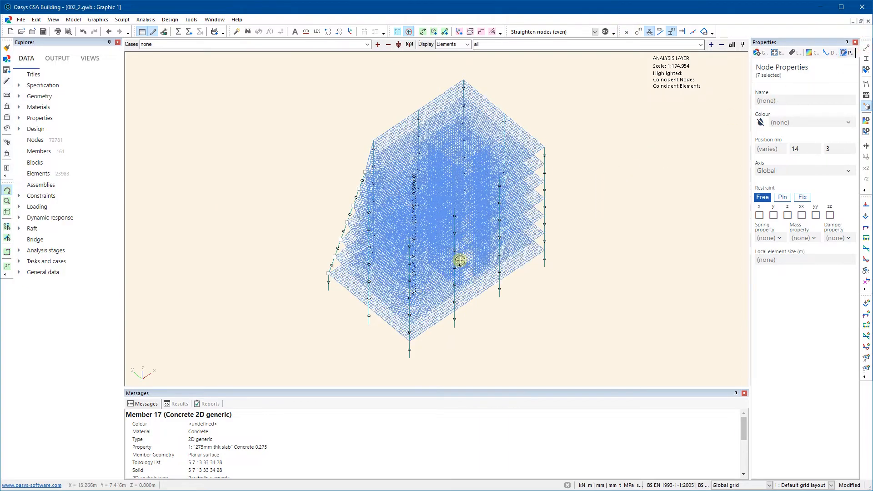
Step: In the front elevation view, select all nodes along the base of the columns and core walls
{"action": "left_click_drag", "start_coordinate": [460, 254], "coordinate": [259, 244]}
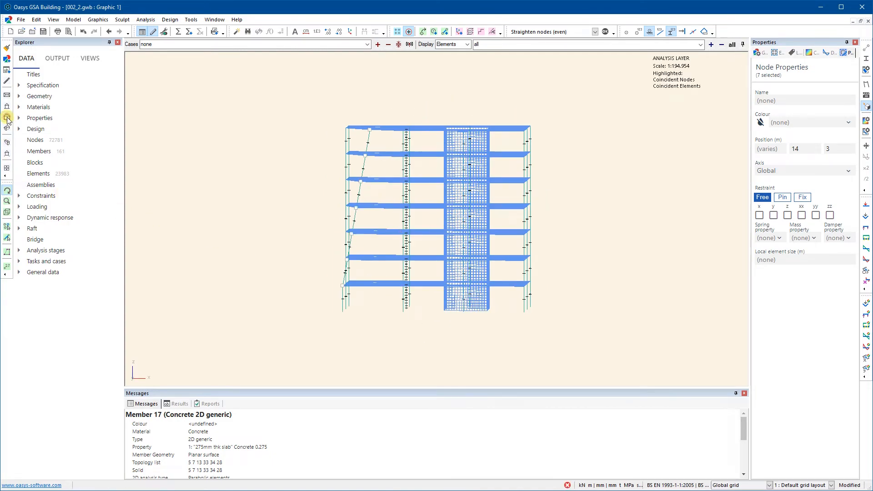
{"action": "left_click", "coordinate": [6, 117]}
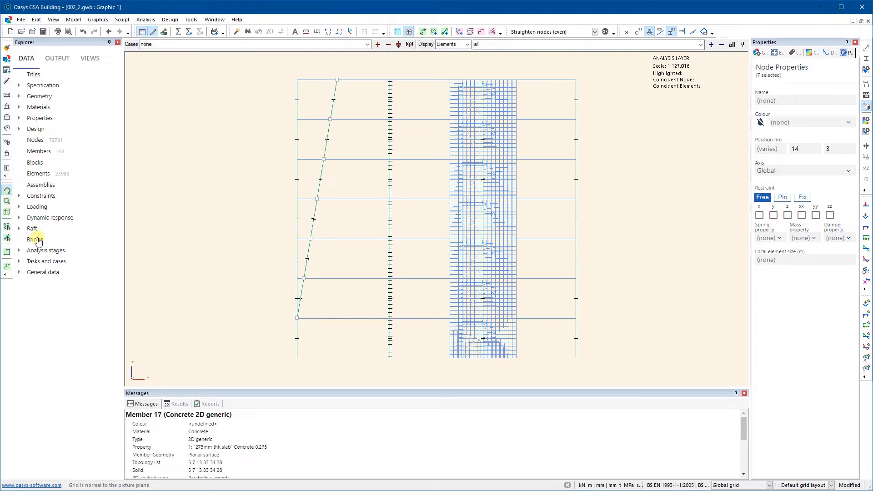
{"action": "left_click", "coordinate": [7, 227]}
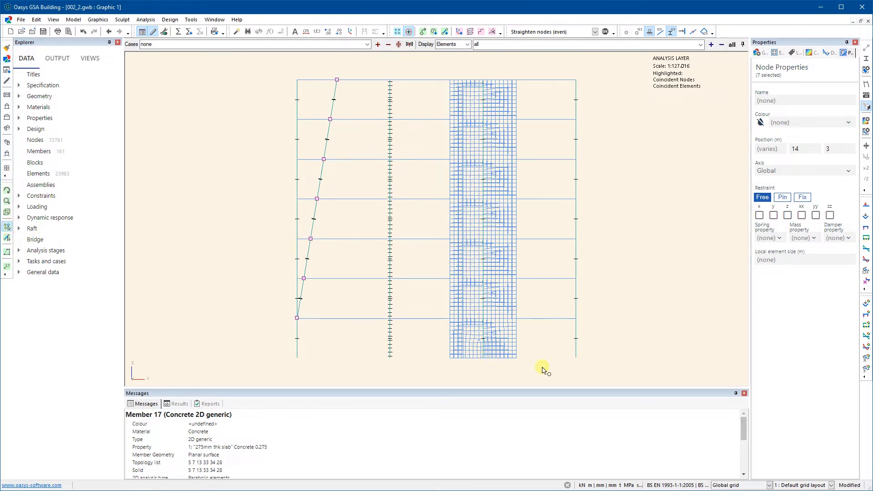
{"action": "left_click_drag", "start_coordinate": [586, 366], "coordinate": [257, 358]}
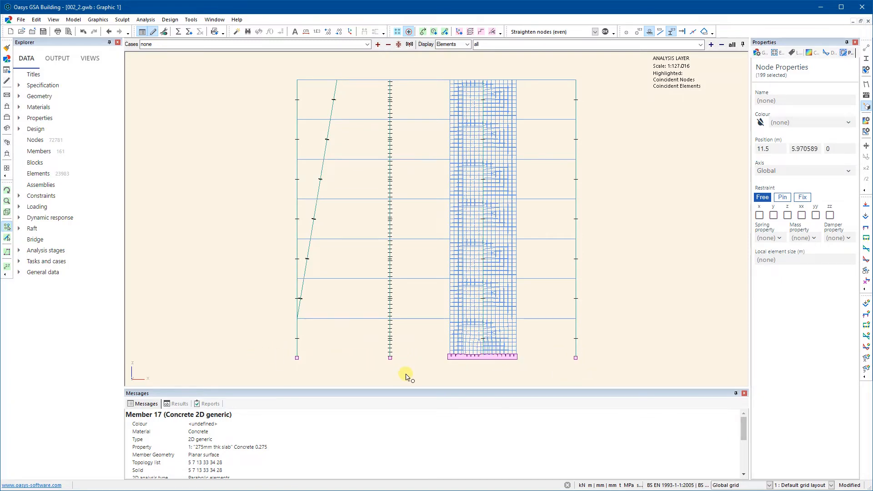
Step: Remove the row of core wall nodes just above the base from the selection, keeping only the base-level nodes
{"action": "scroll", "coordinate": [488, 363], "scroll_direction": "up", "scroll_amount": 5}
{"action": "middle_click_drag", "start_coordinate": [535, 338], "coordinate": [540, 274]}
{"action": "scroll", "coordinate": [366, 279], "scroll_direction": "up", "scroll_amount": 2}
{"action": "scroll", "coordinate": [442, 292], "scroll_direction": "down", "scroll_amount": 2}
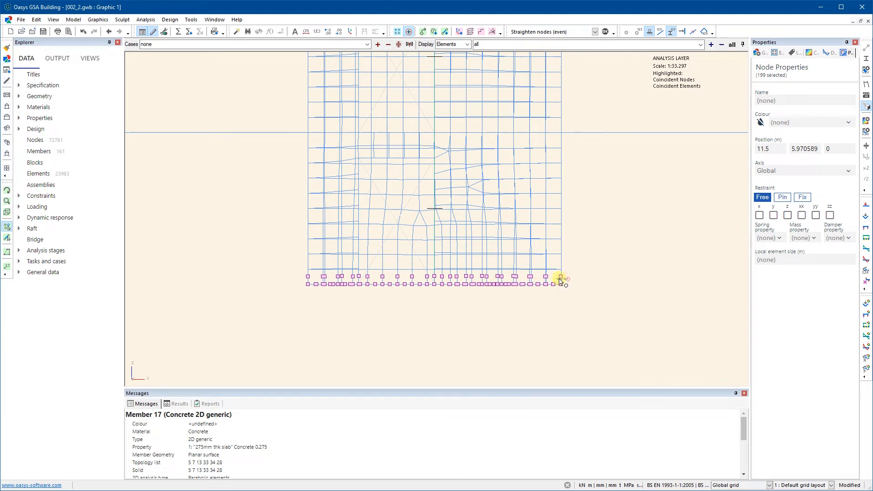
{"action": "left_click_drag", "start_coordinate": [561, 281], "coordinate": [287, 275], "text": "ctrl"}
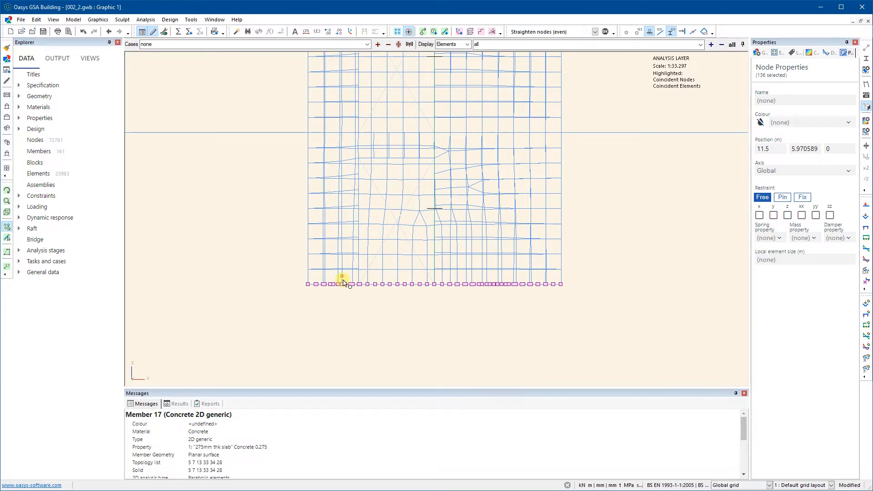
{"action": "scroll", "coordinate": [343, 283], "scroll_direction": "down", "scroll_amount": 2}
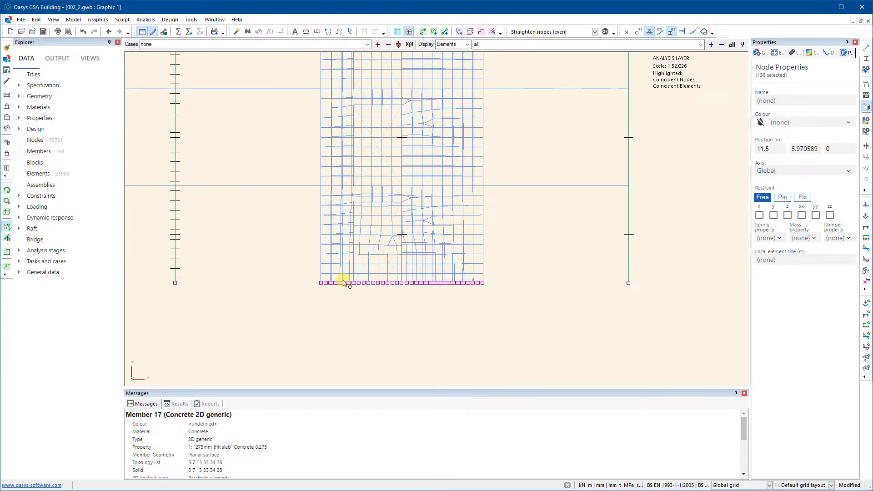
{"action": "scroll", "coordinate": [430, 312], "scroll_direction": "down", "scroll_amount": 3}
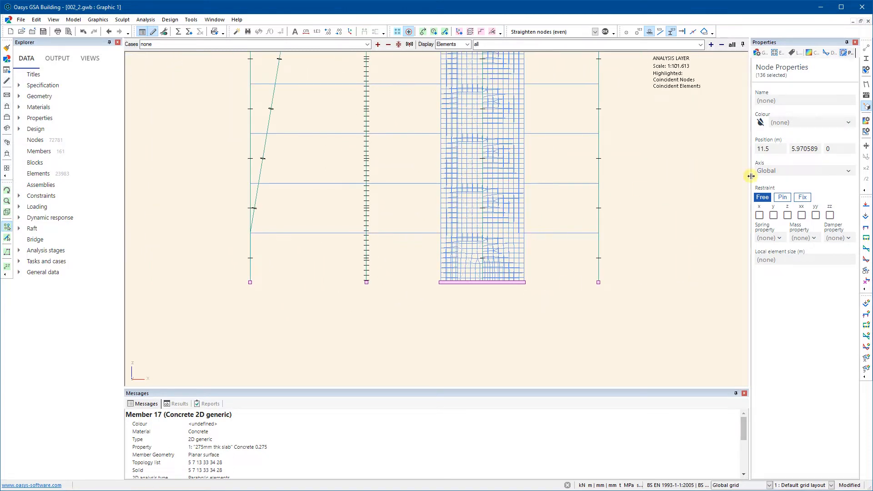
Step: Restrain the selected base nodes as Pin, clear the selection, and check the supports in a full 3D view
{"action": "left_click", "coordinate": [782, 197]}
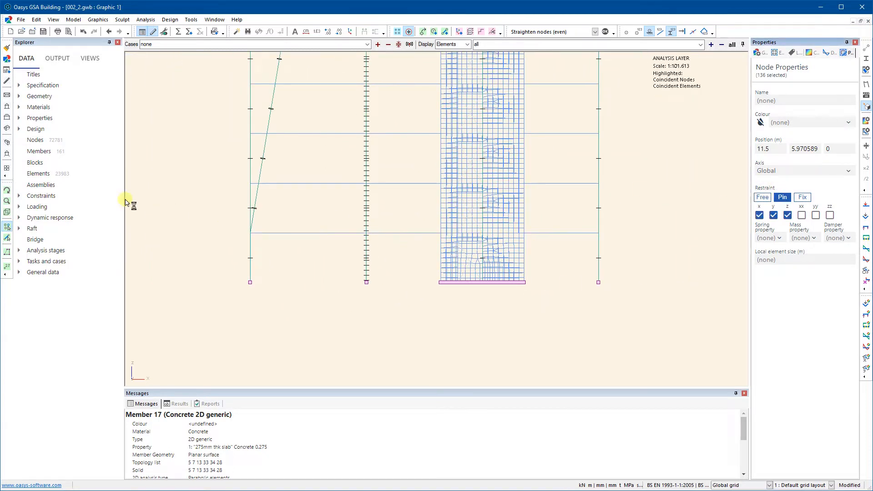
{"action": "left_click", "coordinate": [169, 166]}
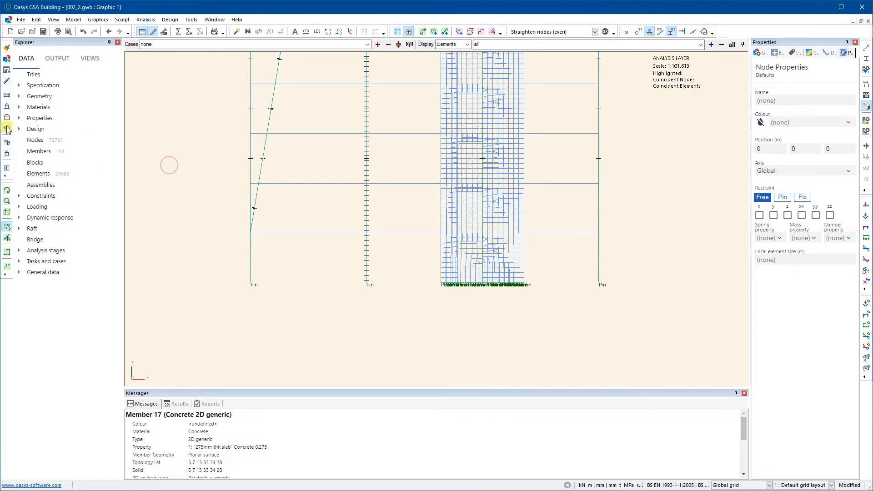
{"action": "left_click", "coordinate": [6, 130]}
{"action": "scroll", "coordinate": [454, 331], "scroll_direction": "up", "scroll_amount": 2}
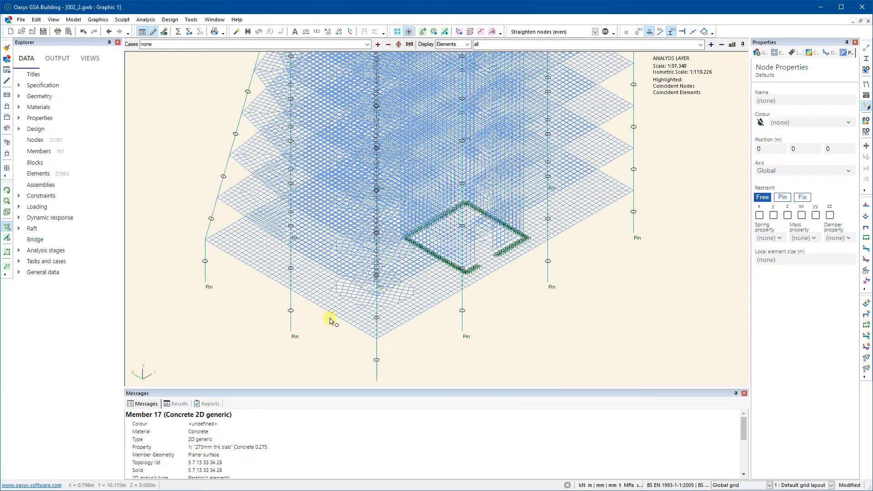
{"action": "left_click", "coordinate": [7, 190]}
{"action": "mouse_move", "coordinate": [290, 304]}
{"action": "left_mouse_down"}
{"action": "mouse_move", "coordinate": [275, 282]}
{"action": "mouse_move", "coordinate": [282, 274]}
{"action": "mouse_move", "coordinate": [280, 296]}
{"action": "left_mouse_up"}
{"action": "scroll", "coordinate": [280, 297], "scroll_direction": "down", "scroll_amount": 4}
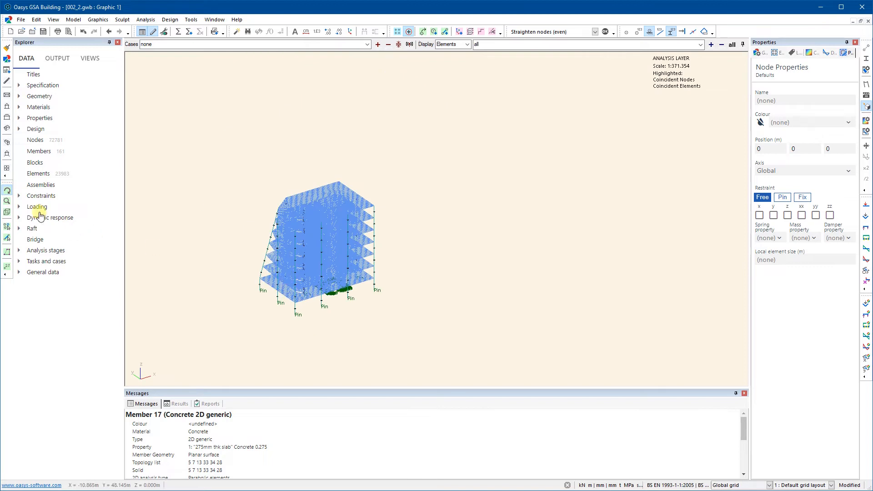
{"action": "left_click", "coordinate": [7, 168]}
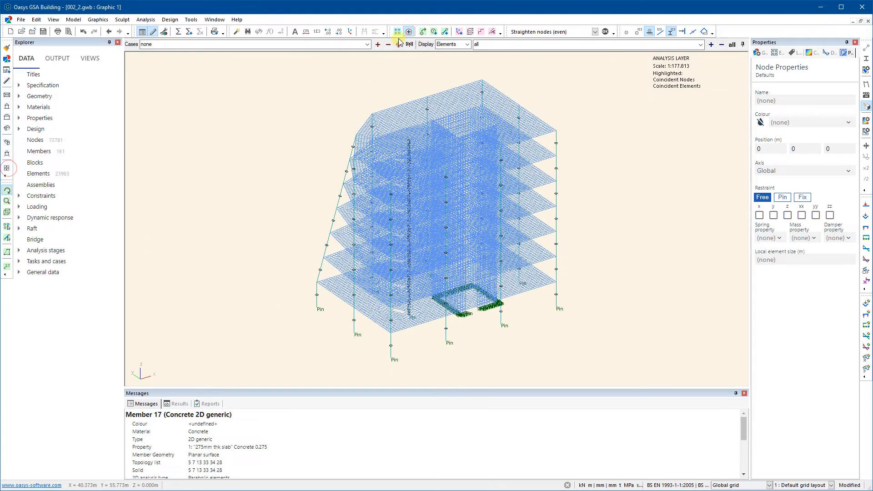
Step: Display the grid, inspect the model with its section shapes shown, and return to the wireframe mesh
{"action": "left_click", "coordinate": [398, 33]}
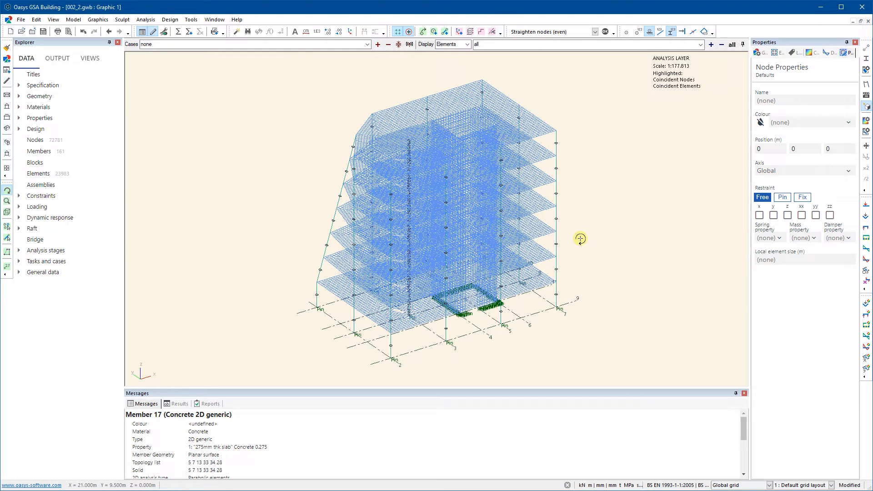
{"action": "left_click", "coordinate": [868, 58]}
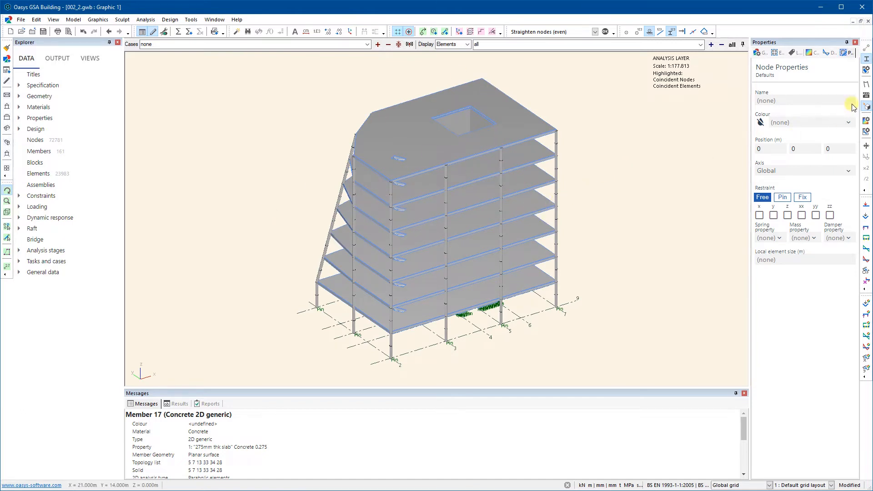
{"action": "left_click", "coordinate": [867, 62]}
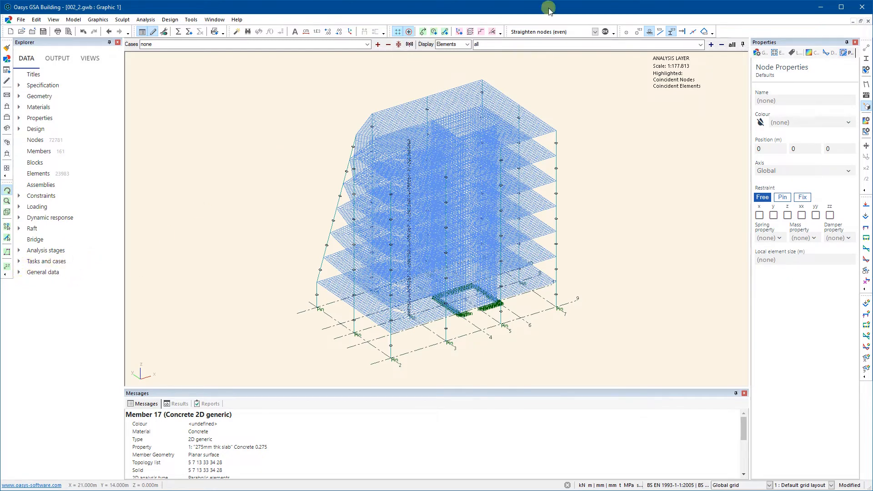
Step: Restrict the graphic view to the "slab" member list and rotate the model to view the floors from the side
{"action": "left_click", "coordinate": [467, 45]}
{"action": "left_click", "coordinate": [447, 64]}
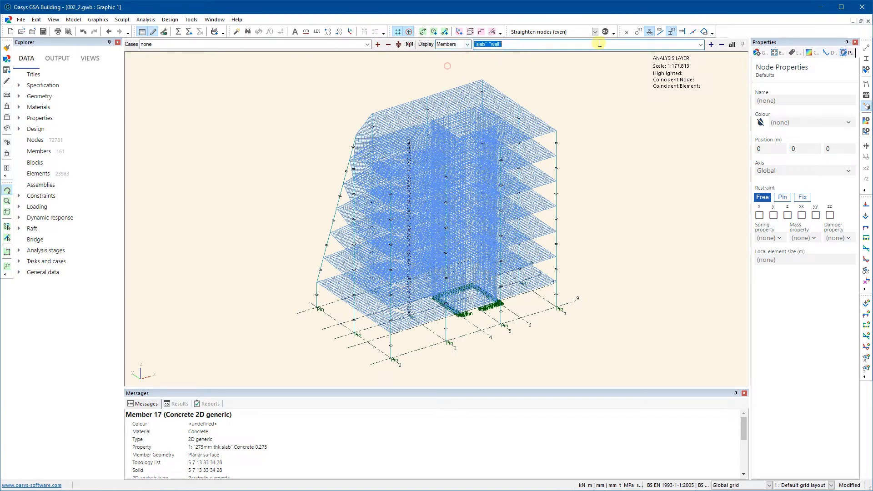
{"action": "left_click", "coordinate": [701, 44]}
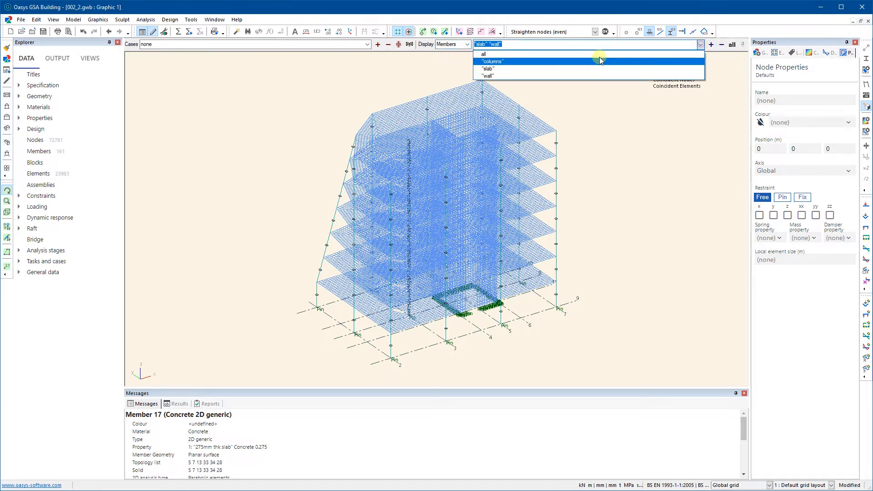
{"action": "left_click", "coordinate": [496, 69]}
{"action": "mouse_move", "coordinate": [576, 269]}
{"action": "left_mouse_down"}
{"action": "mouse_move", "coordinate": [533, 233]}
{"action": "mouse_move", "coordinate": [566, 261]}
{"action": "left_mouse_up"}
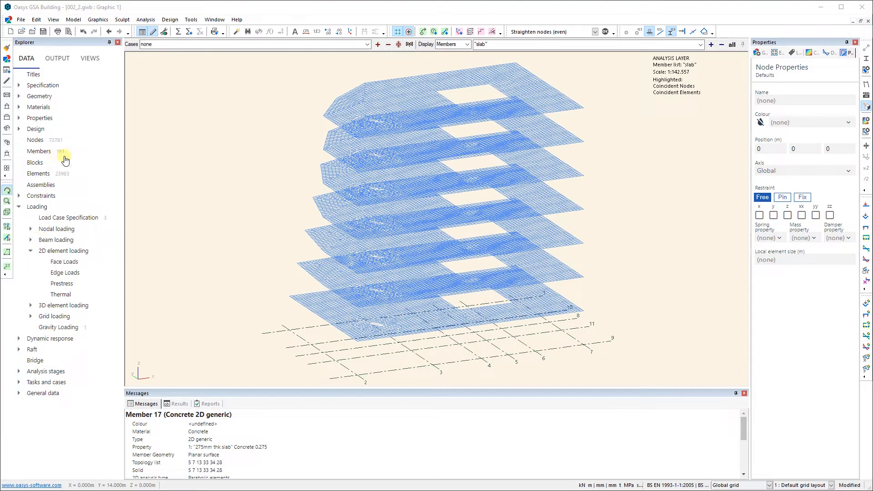
{"action": "double_click", "coordinate": [61, 263]}
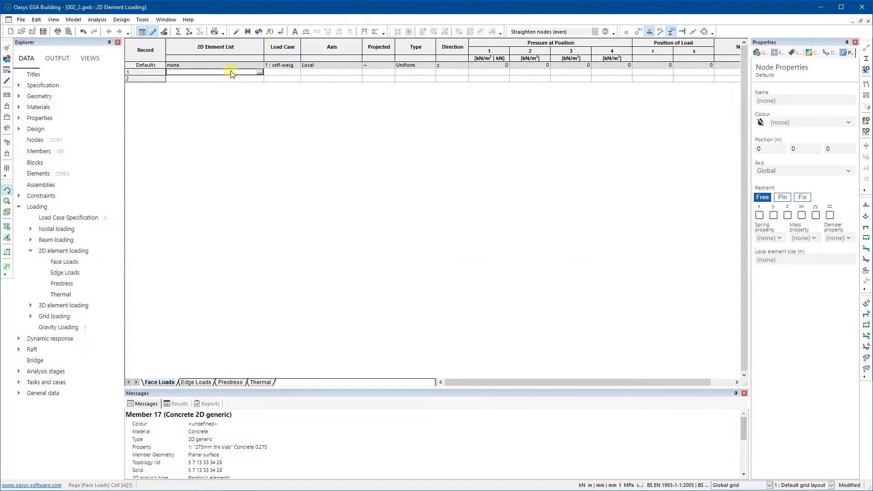
{"action": "left_click", "coordinate": [259, 73]}
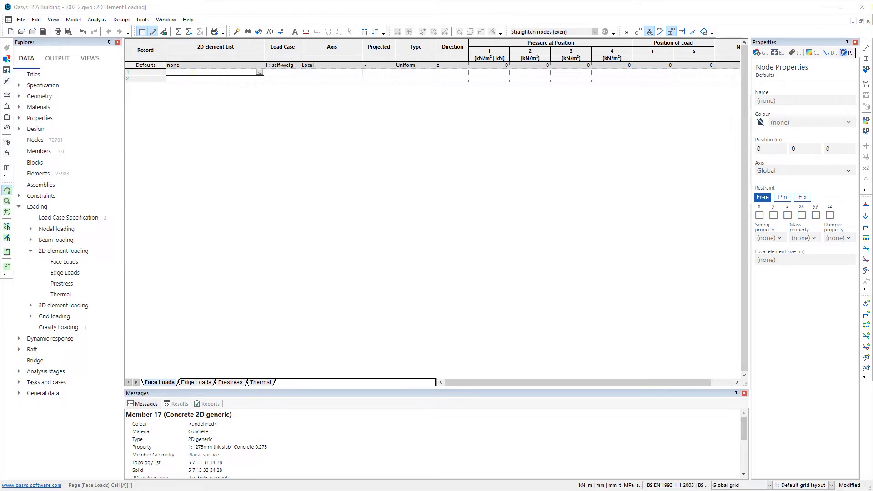
{"action": "left_click", "coordinate": [867, 22]}
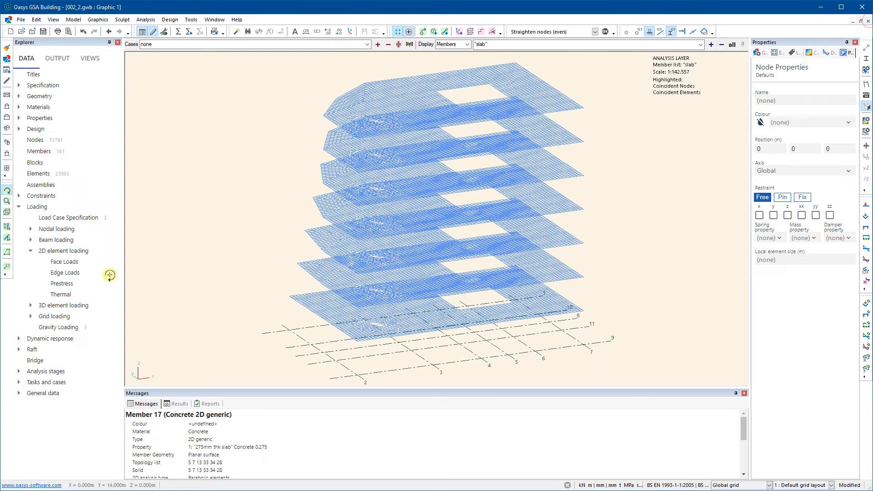
Step: Add three new records named slab-e, wall-e and columns-e to the model's lists
{"action": "left_click", "coordinate": [18, 394]}
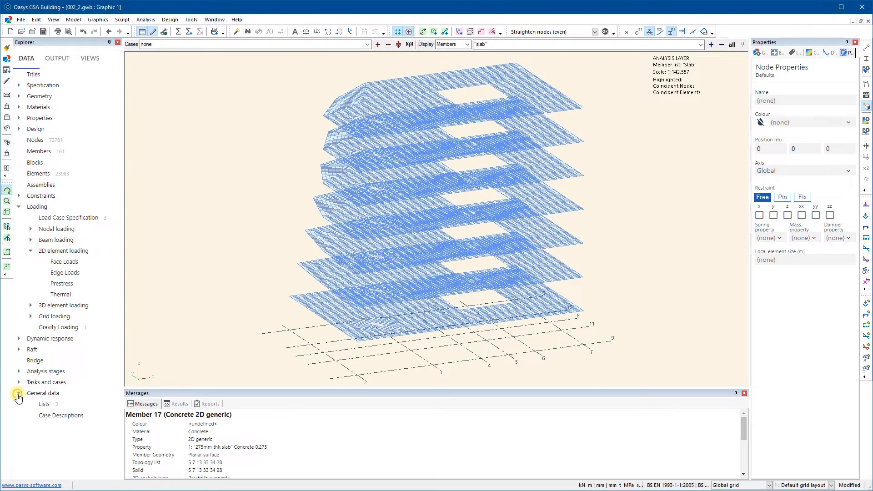
{"action": "double_click", "coordinate": [44, 404]}
{"action": "left_click", "coordinate": [175, 61]}
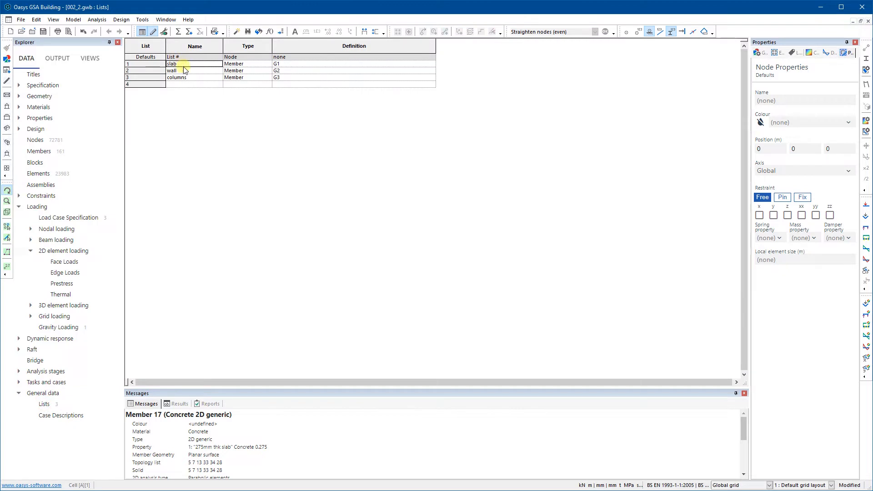
{"action": "left_click", "coordinate": [185, 85]}
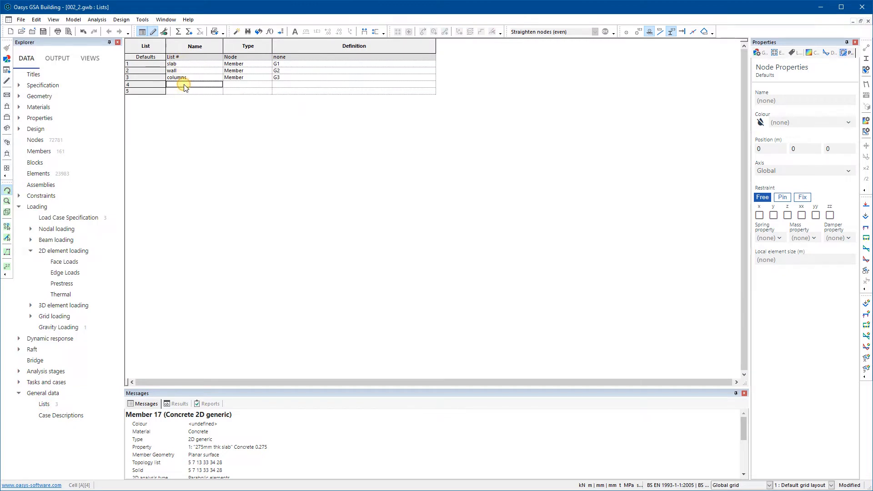
{"action": "type", "text": "slab-e"}
{"action": "key", "text": "Return"}
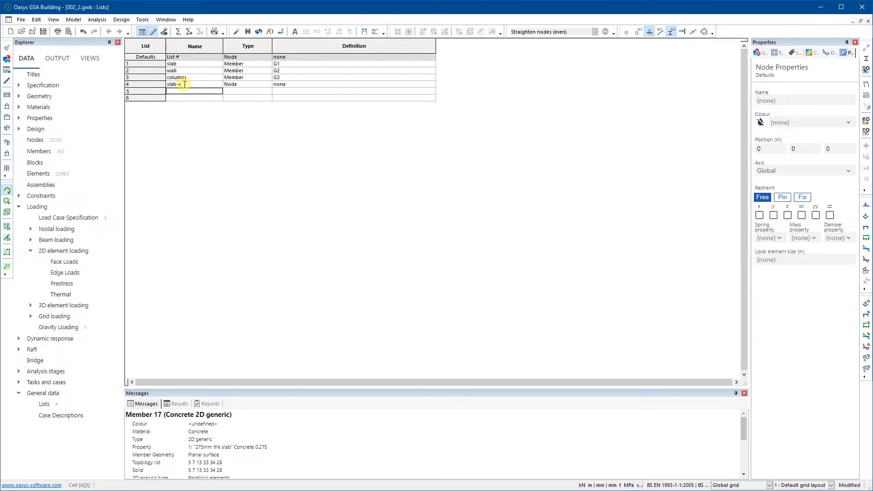
{"action": "type", "text": "wall-e"}
{"action": "key", "text": "Return"}
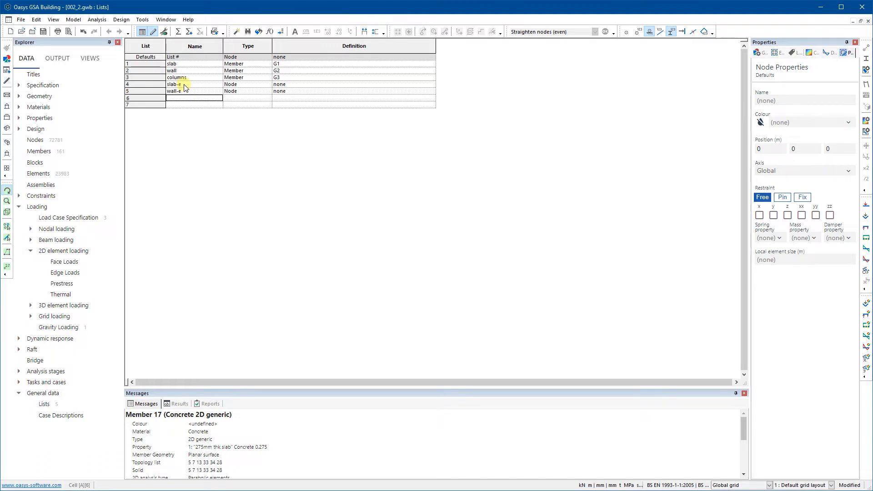
{"action": "type", "text": "w"}
{"action": "left_click", "coordinate": [242, 98]}
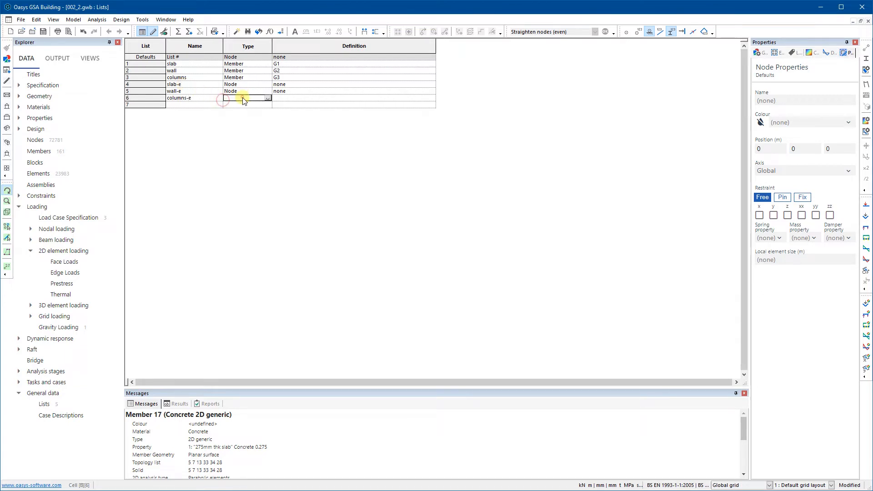
Step: Set the type of the slab-e, wall-e and columns-e lists to Element
{"action": "left_click", "coordinate": [251, 85]}
{"action": "left_click", "coordinate": [268, 85]}
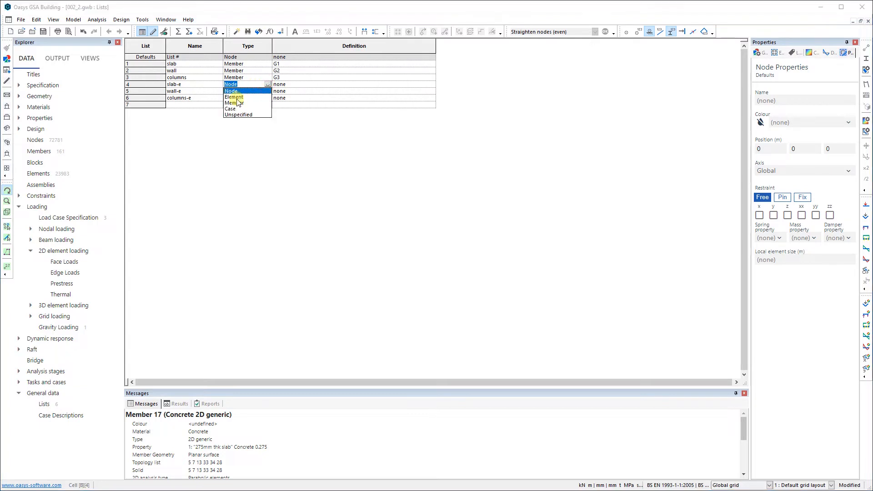
{"action": "left_click", "coordinate": [240, 100]}
{"action": "left_click", "coordinate": [244, 92]}
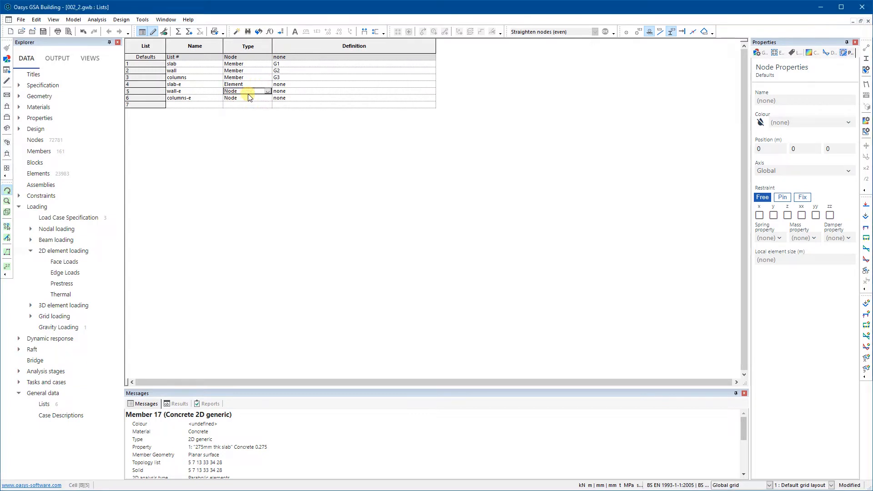
{"action": "type", "text": "="}
{"action": "key", "text": "Return"}
{"action": "type", "text": "="}
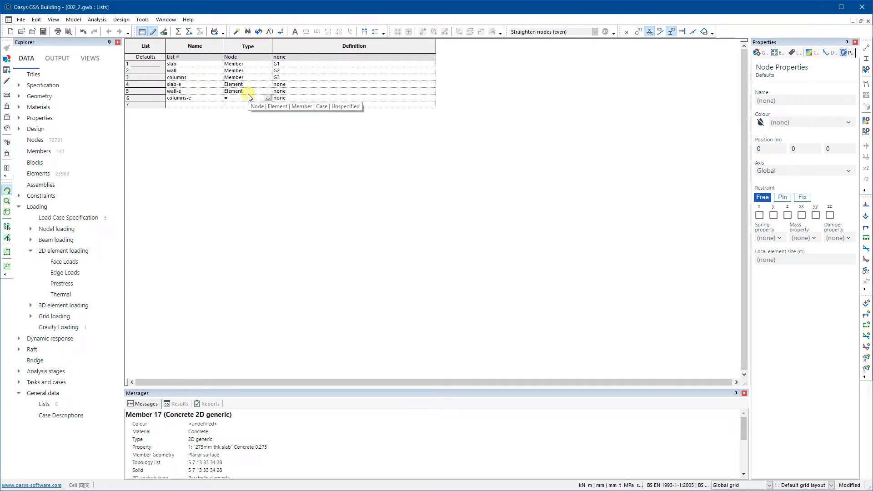
{"action": "key", "text": "Return"}
Step: Copy the definitions G1, G2 and G3 from the member lists into the three element lists, overwriting the existing entries
{"action": "key", "text": "Right"}
{"action": "key", "text": "Up"}
{"action": "key", "text": "Up"}
{"action": "key", "text": "Up"}
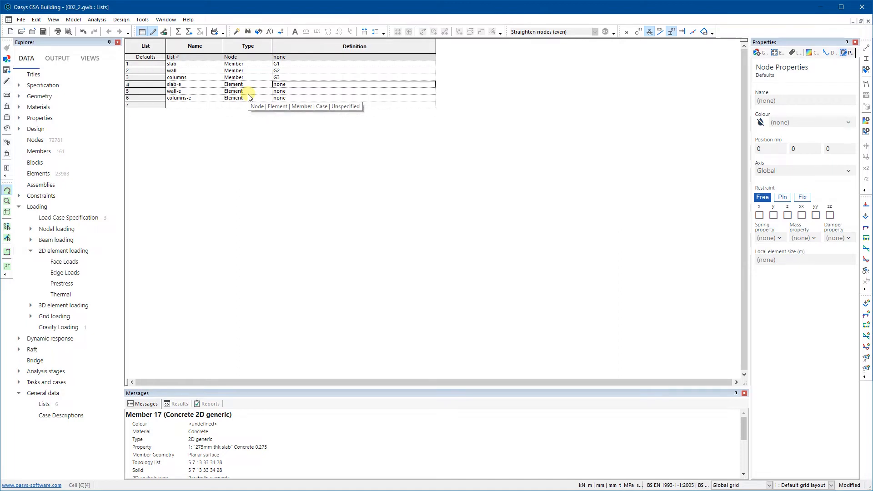
{"action": "left_click_drag", "start_coordinate": [300, 64], "coordinate": [298, 79]}
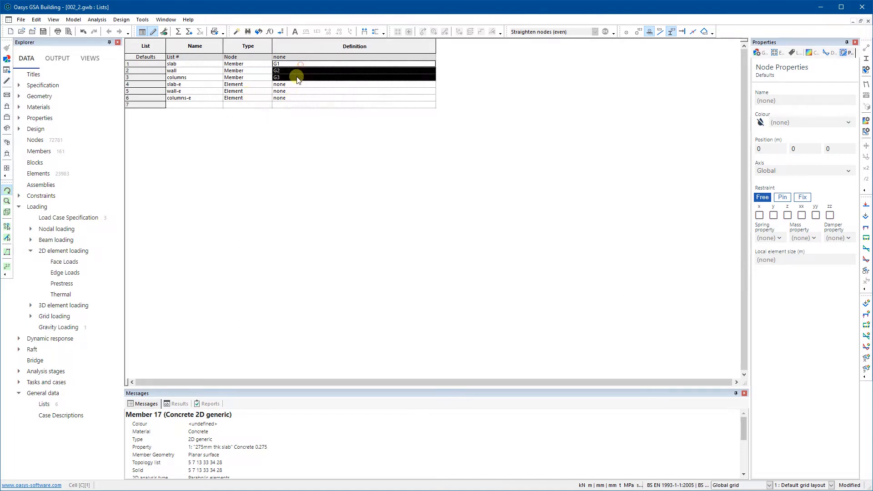
{"action": "key", "text": "ctrl+c"}
{"action": "left_click", "coordinate": [293, 84]}
{"action": "key", "text": "ctrl+v"}
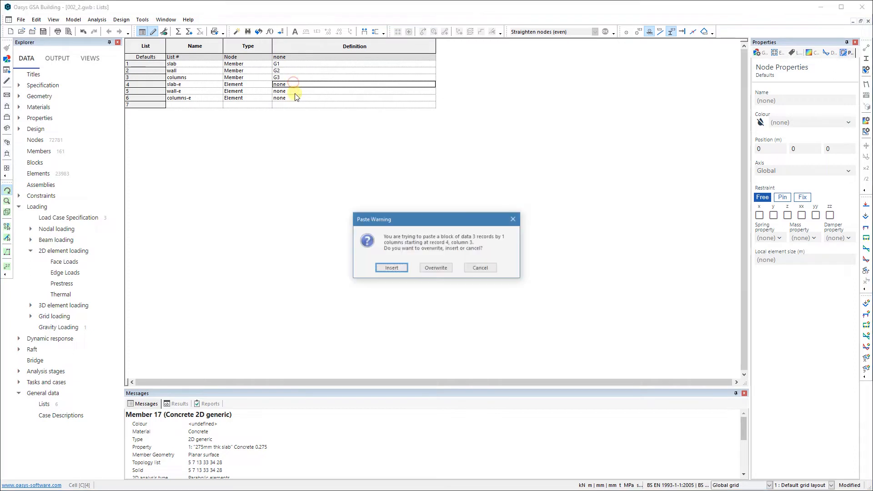
{"action": "left_click", "coordinate": [436, 269]}
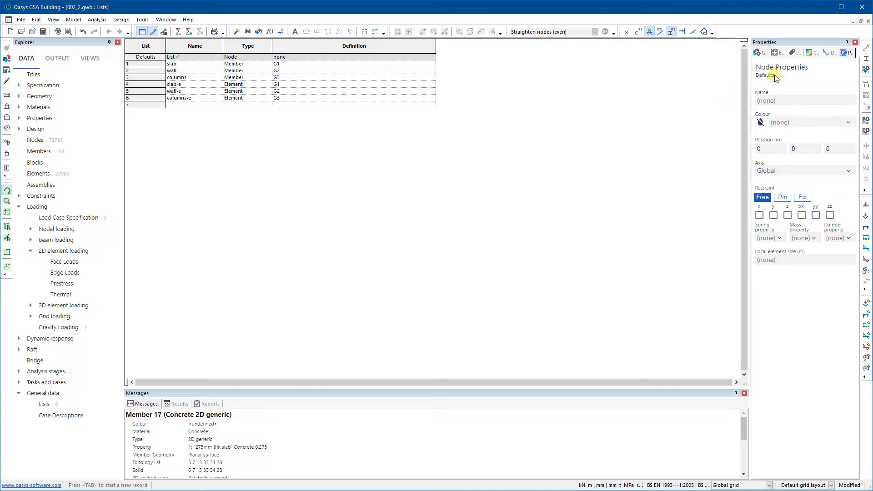
Step: Return from the lists table to the model view and inspect the properties of a 2D element on the slab
{"action": "left_click", "coordinate": [868, 22]}
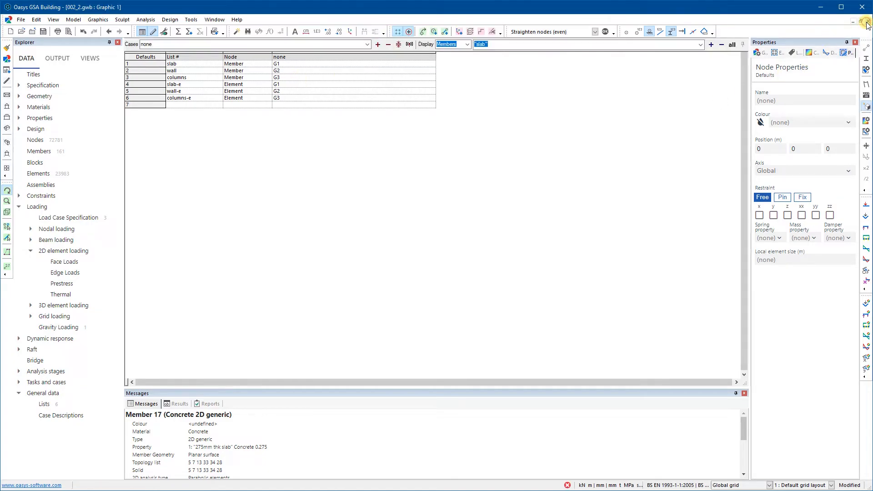
{"action": "scroll", "coordinate": [528, 286], "scroll_direction": "up", "scroll_amount": 3}
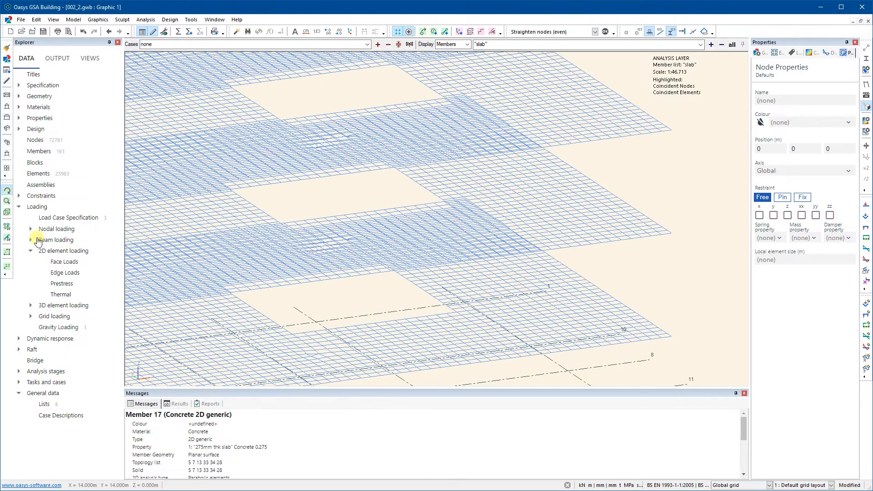
{"action": "left_click", "coordinate": [7, 238]}
{"action": "scroll", "coordinate": [630, 224], "scroll_direction": "up", "scroll_amount": 2}
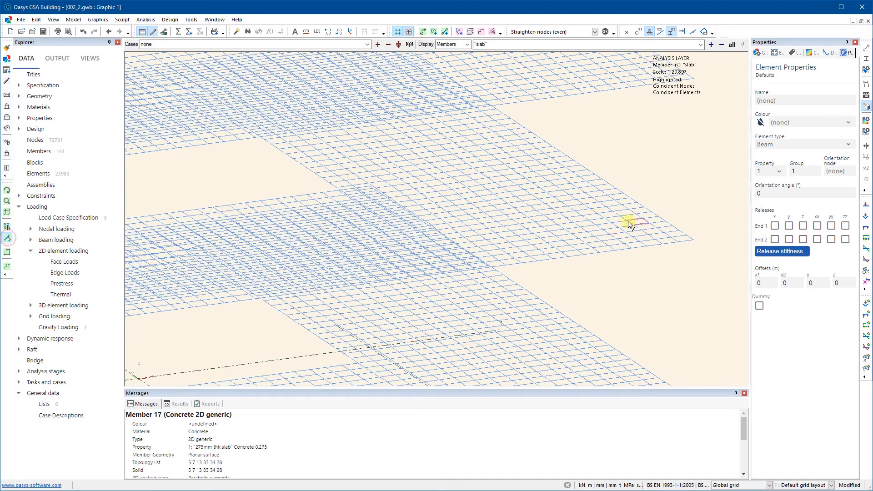
{"action": "left_click", "coordinate": [582, 210]}
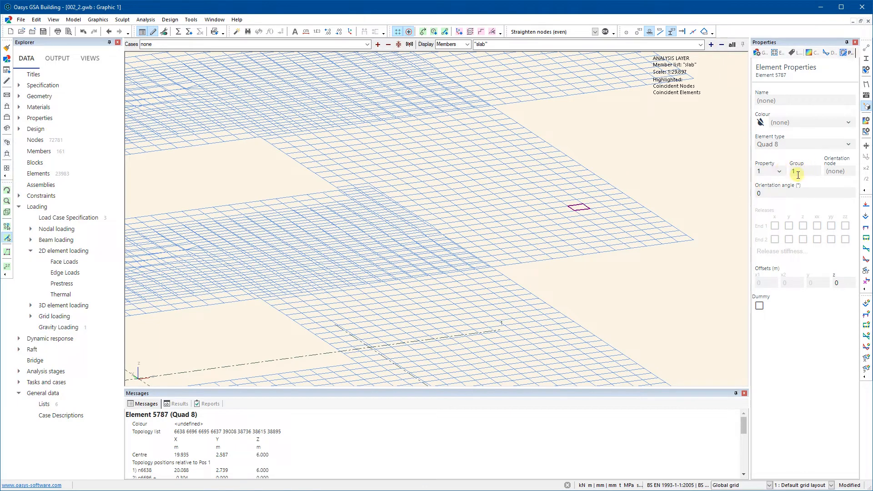
Step: Show all members and inspect the properties of a 2D element at the base of the core wall
{"action": "left_click", "coordinate": [701, 44]}
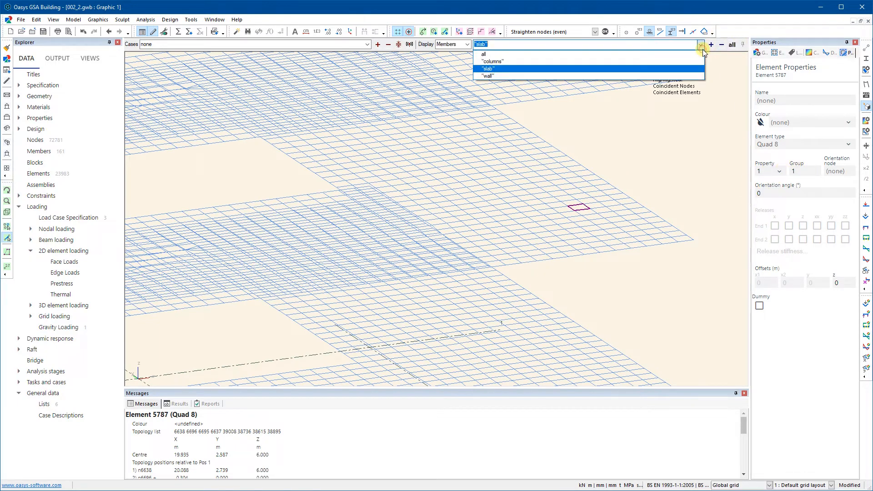
{"action": "left_click", "coordinate": [557, 58]}
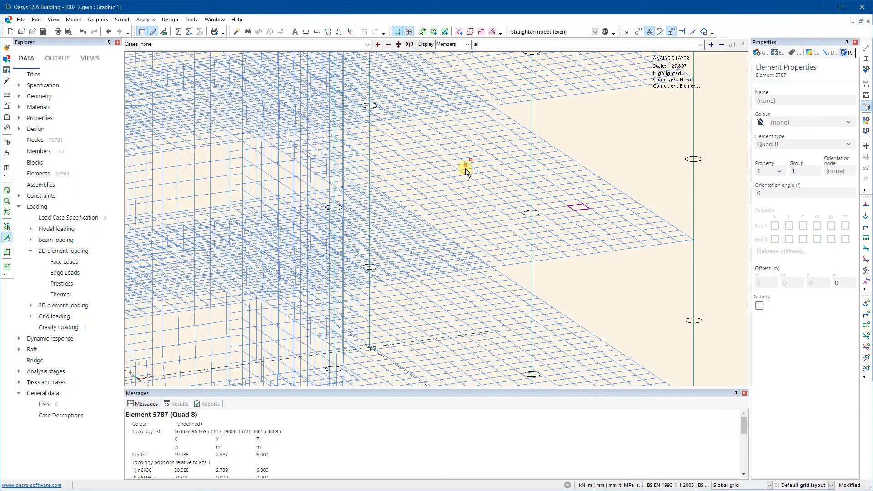
{"action": "scroll", "coordinate": [439, 248], "scroll_direction": "down", "scroll_amount": 4}
{"action": "middle_click_drag", "start_coordinate": [442, 307], "coordinate": [538, 172]}
{"action": "scroll", "coordinate": [456, 257], "scroll_direction": "up", "scroll_amount": 2}
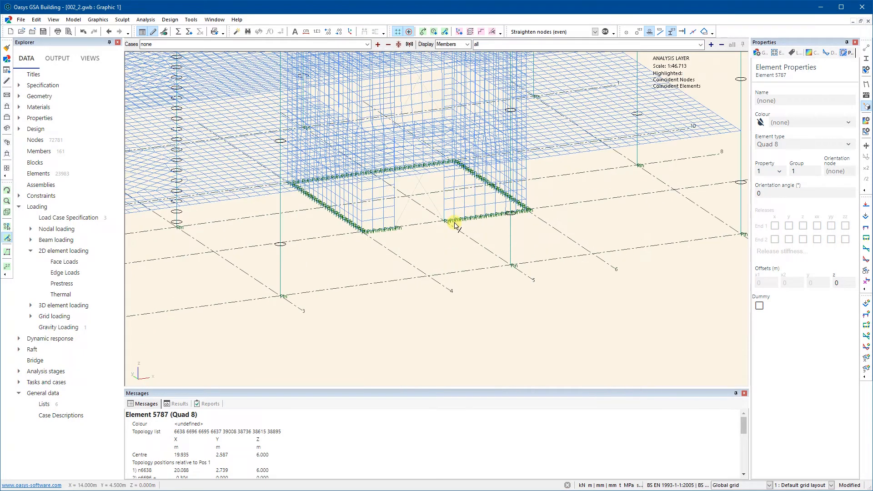
{"action": "left_click", "coordinate": [450, 207]}
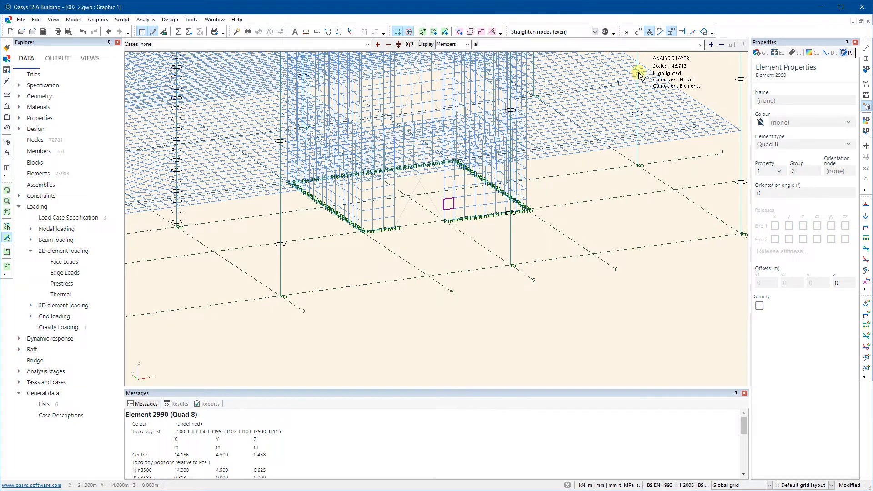
Step: Switch the model display filter from Members to Elements
{"action": "left_click", "coordinate": [700, 45]}
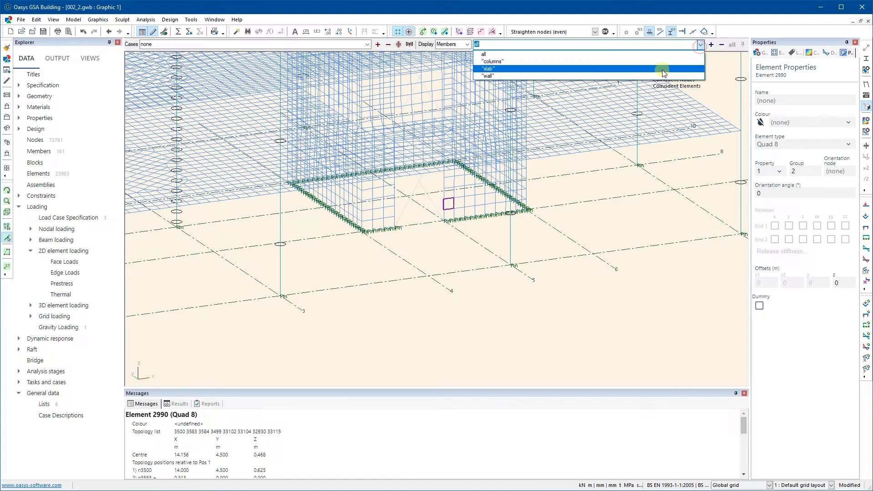
{"action": "left_click", "coordinate": [467, 45]}
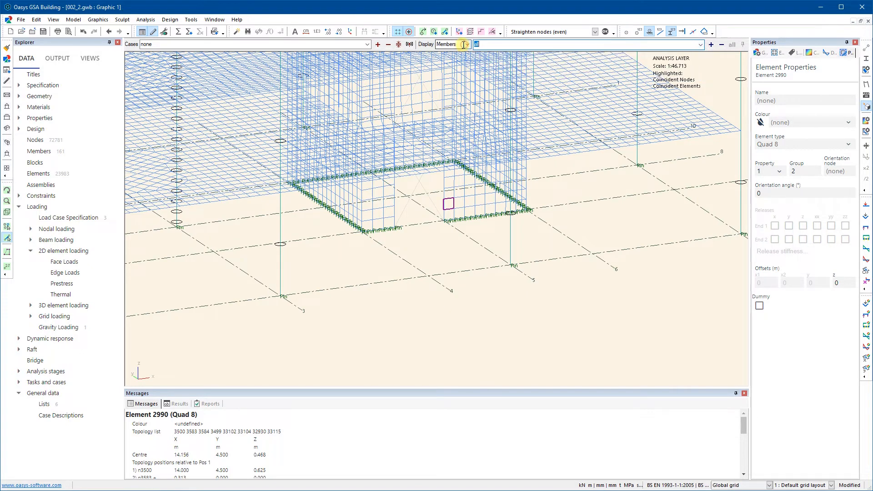
{"action": "left_click", "coordinate": [467, 44]}
{"action": "left_click", "coordinate": [446, 58]}
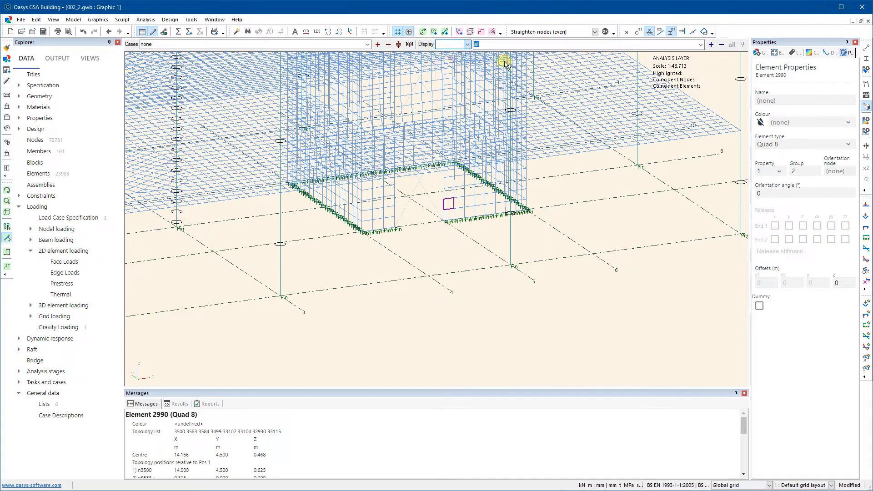
Step: Isolate the currently selected wall element in the view, and restore the display of all elements
{"action": "left_click", "coordinate": [700, 44]}
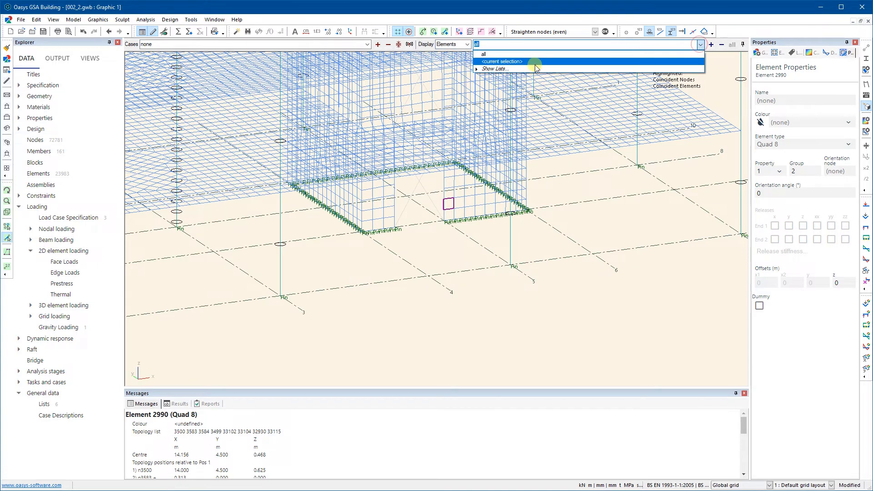
{"action": "left_click", "coordinate": [496, 62]}
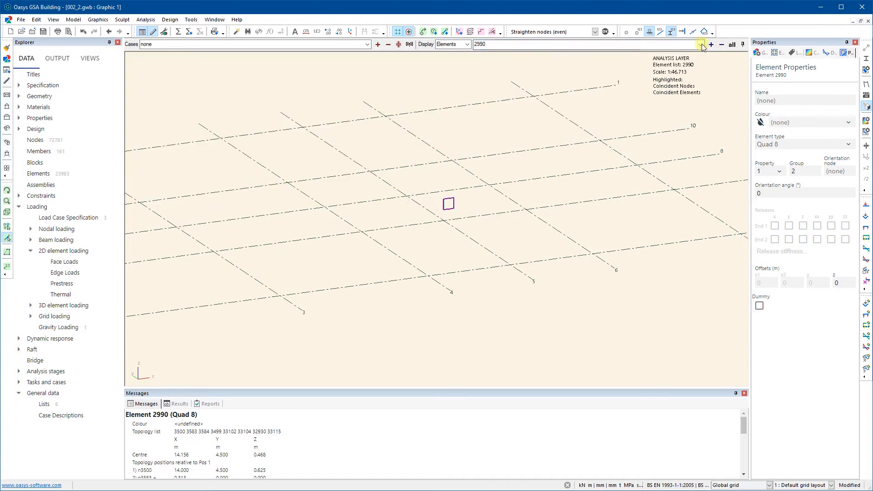
{"action": "left_click", "coordinate": [700, 44]}
{"action": "left_click", "coordinate": [500, 56]}
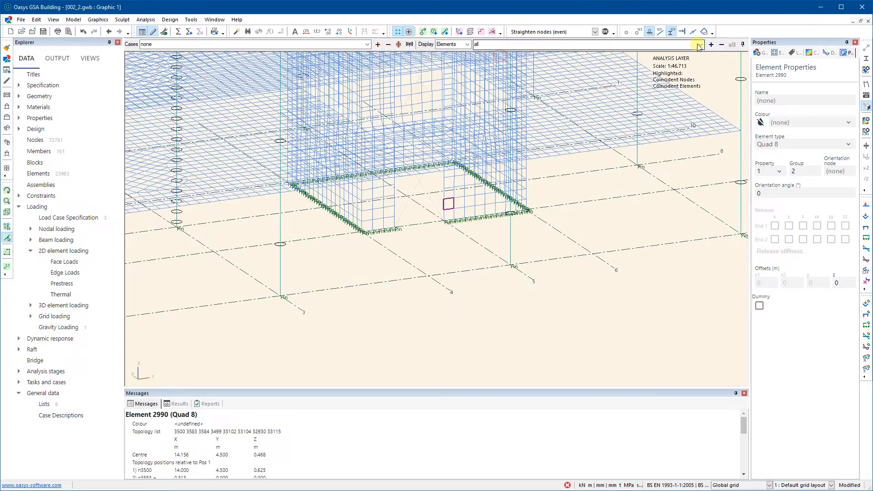
Step: Isolate the saved element list "slab-e" to examine the slabs, and restore the display of all elements
{"action": "left_click", "coordinate": [500, 45]}
{"action": "left_click", "coordinate": [497, 69]}
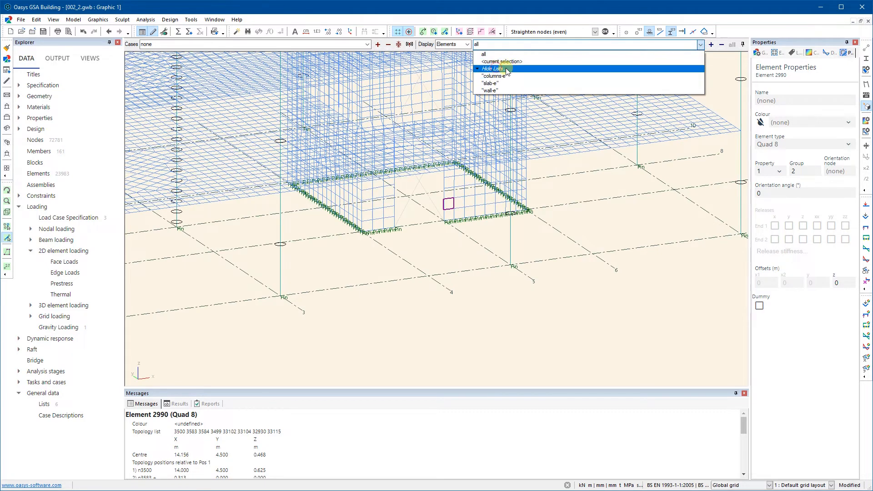
{"action": "left_click", "coordinate": [496, 84]}
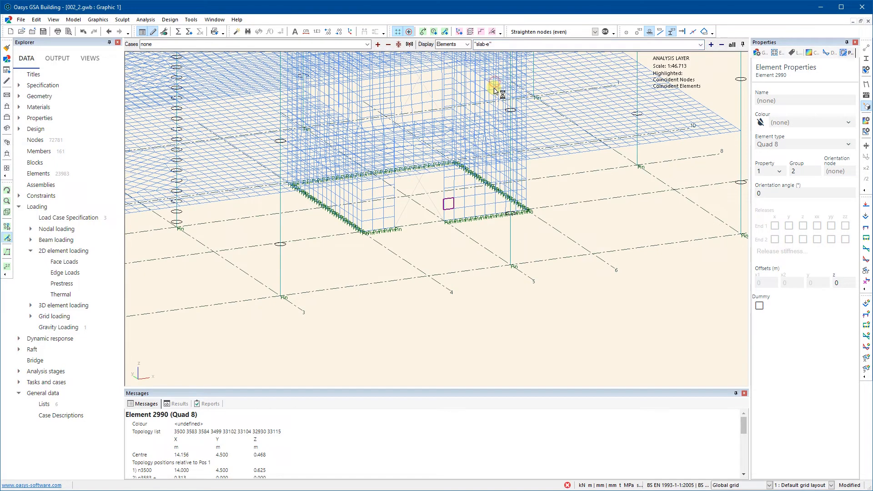
{"action": "middle_click_drag", "start_coordinate": [538, 158], "coordinate": [500, 272]}
{"action": "scroll", "coordinate": [494, 279], "scroll_direction": "down", "scroll_amount": 1}
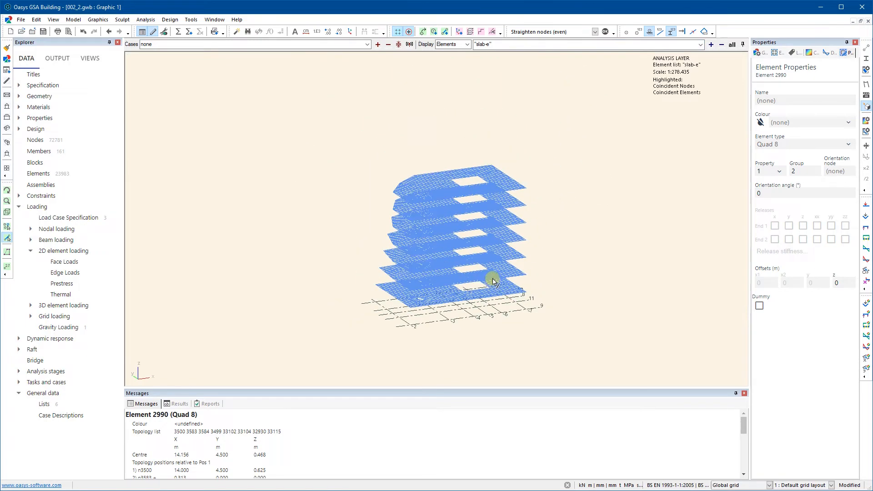
{"action": "scroll", "coordinate": [496, 276], "scroll_direction": "up", "scroll_amount": 4}
{"action": "scroll", "coordinate": [499, 275], "scroll_direction": "down", "scroll_amount": 3}
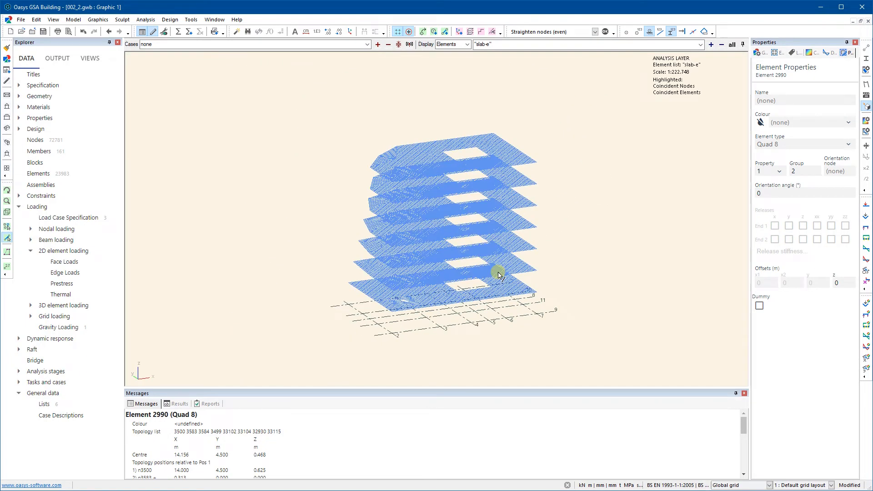
{"action": "left_click", "coordinate": [732, 44]}
{"action": "middle_click_drag", "start_coordinate": [349, 242], "coordinate": [357, 183]}
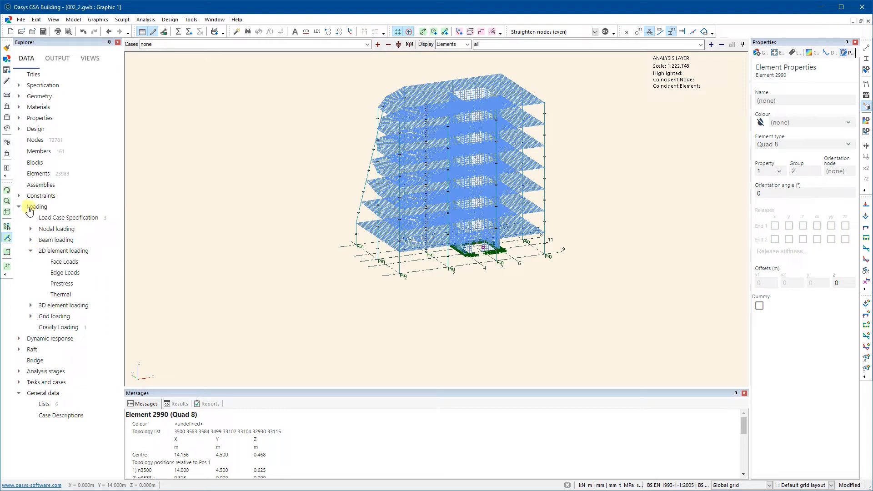
Step: Start the first 2D face load record with the element list "slab-e" and load case 2 : SDL
{"action": "double_click", "coordinate": [64, 262]}
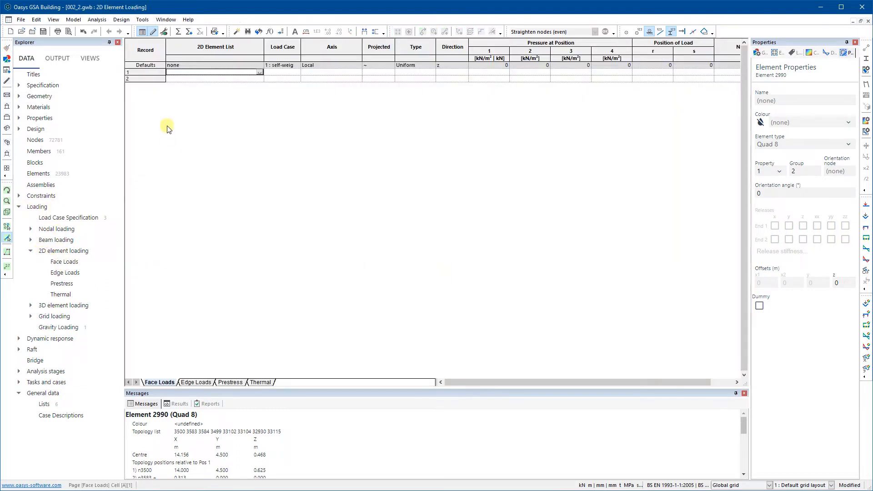
{"action": "left_click", "coordinate": [259, 72]}
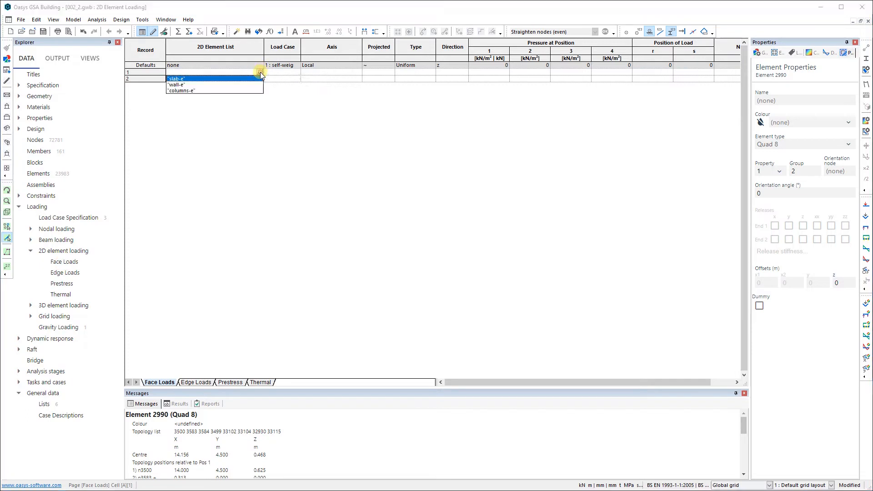
{"action": "left_click", "coordinate": [177, 80]}
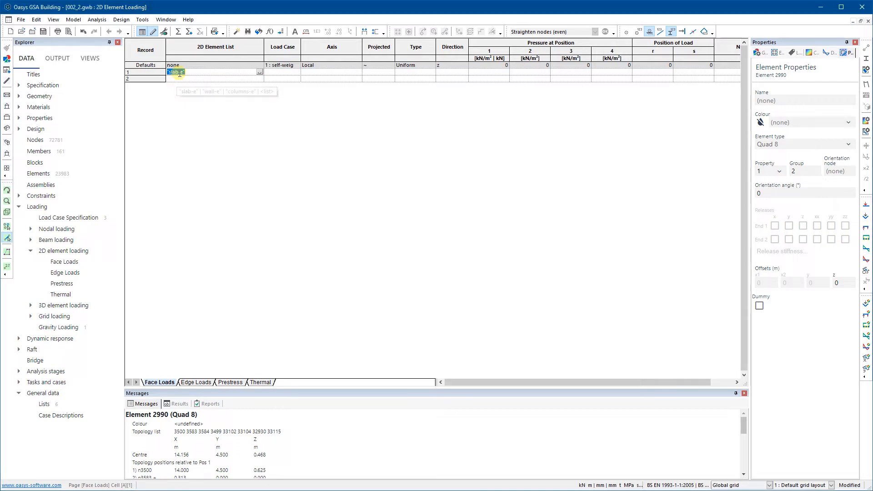
{"action": "left_click", "coordinate": [296, 72]}
{"action": "left_click", "coordinate": [296, 72]}
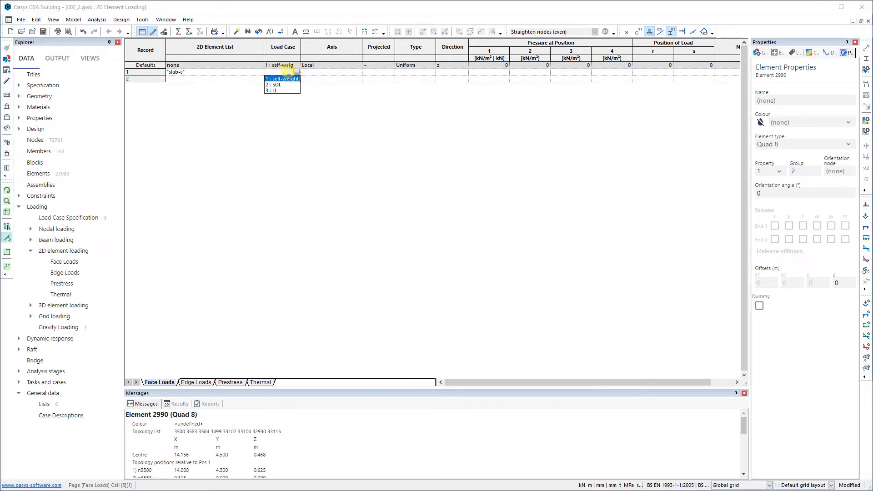
{"action": "left_click", "coordinate": [280, 85]}
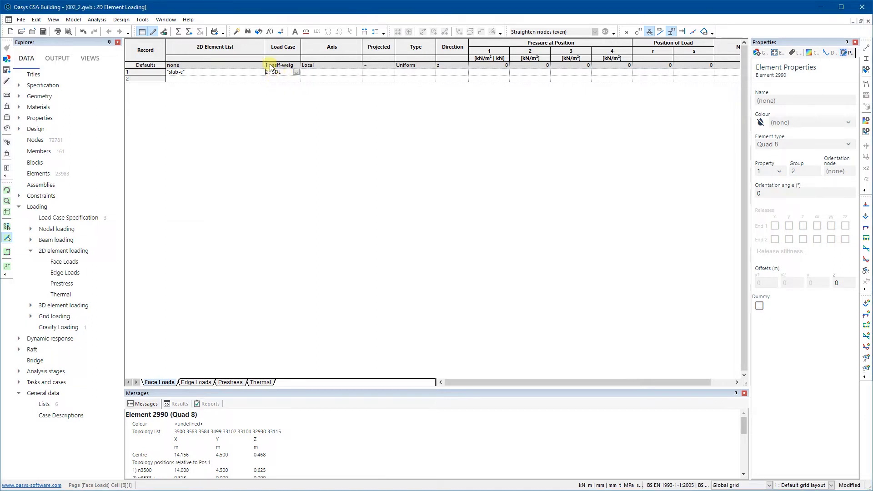
Step: Complete the SDL face load with Local axis, Uniform type, z direction and a pressure of -2 kN/m²
{"action": "key", "text": "Return"}
{"action": "key", "text": "Return"}
{"action": "key", "text": "Return"}
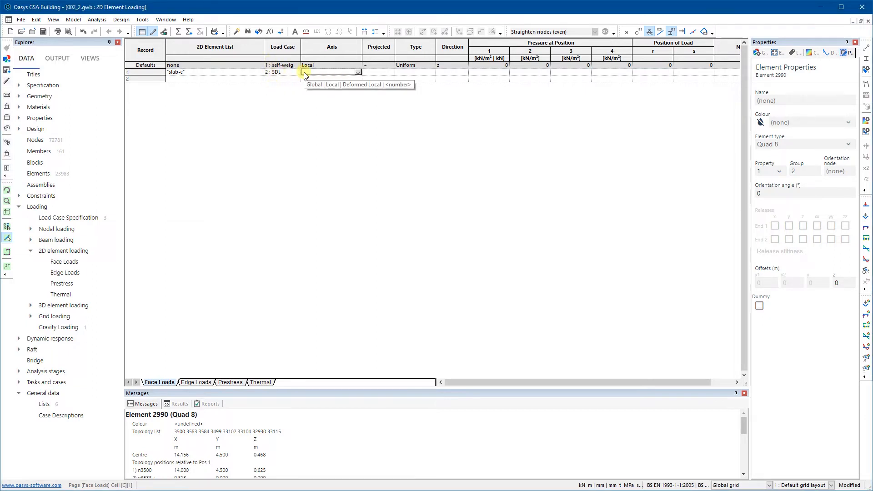
{"action": "key", "text": "Return"}
{"action": "key", "text": "Return"}
{"action": "type", "text": "-2"}
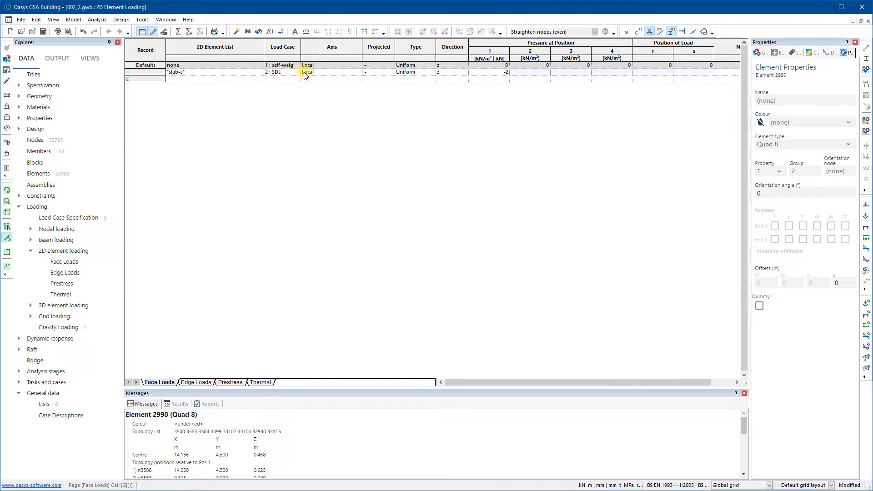
{"action": "key", "text": "Return"}
{"action": "key", "text": "Return"}
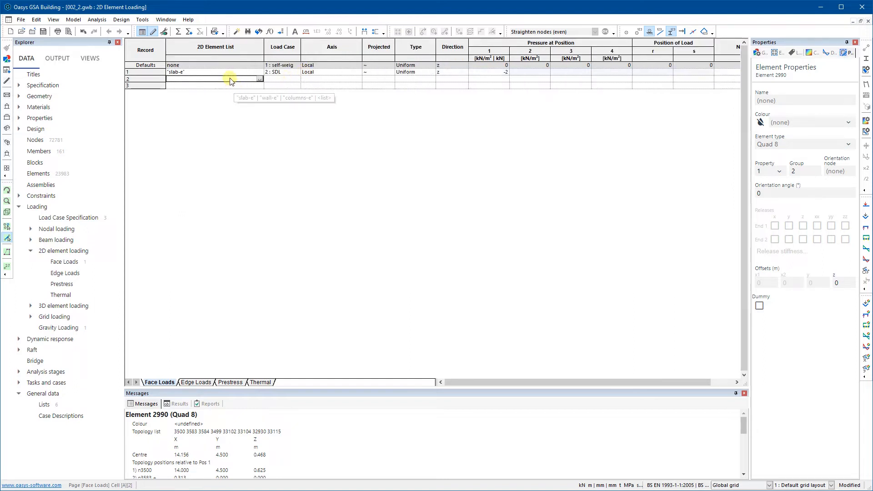
Step: Start a second face load record with the element list "slab-e" and load case 3 : LL
{"action": "left_click", "coordinate": [260, 79]}
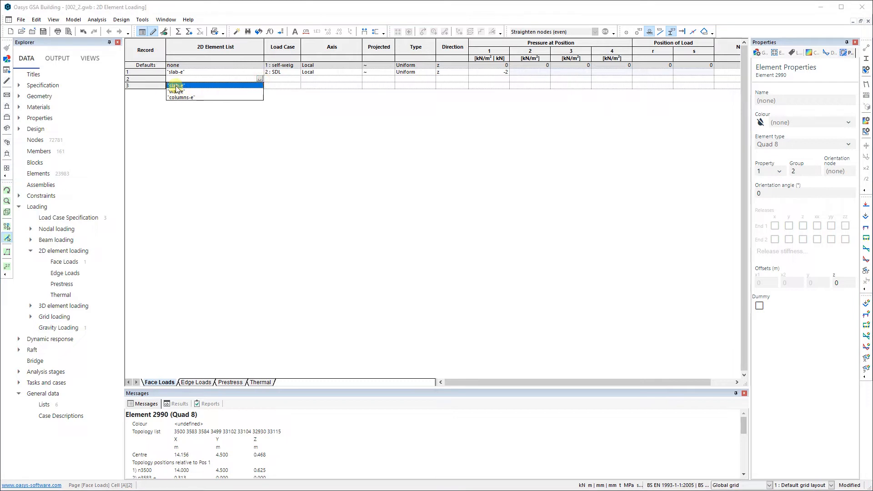
{"action": "left_click", "coordinate": [177, 86]}
{"action": "left_click", "coordinate": [273, 80]}
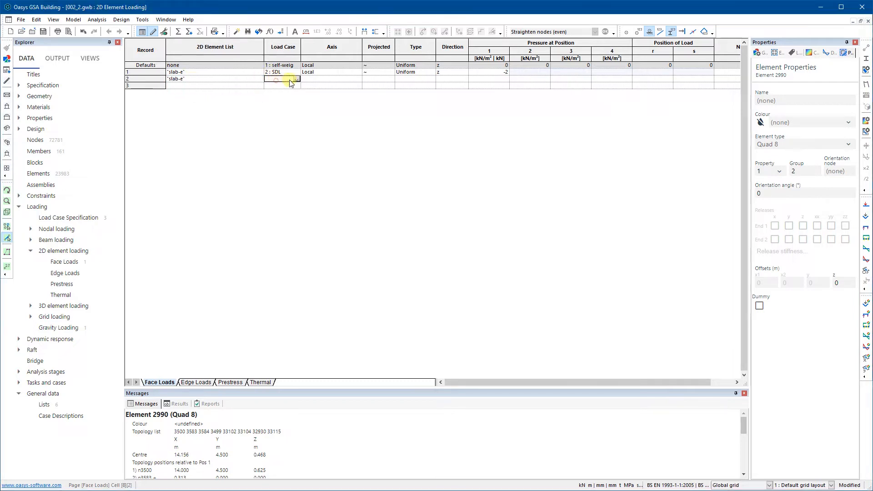
{"action": "left_click", "coordinate": [273, 81]}
{"action": "left_click", "coordinate": [274, 98]}
{"action": "left_click", "coordinate": [317, 80]}
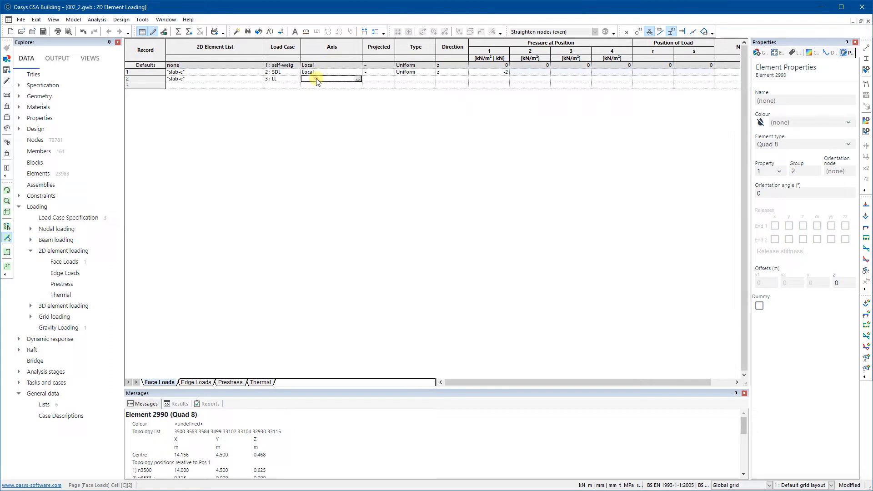
Step: Complete the LL face load with Local axis, Uniform type, z direction and a pressure of -1.5 kN/m²
{"action": "key", "text": "Tab"}
{"action": "key", "text": "Tab"}
{"action": "key", "text": "Tab"}
{"action": "key", "text": "Tab"}
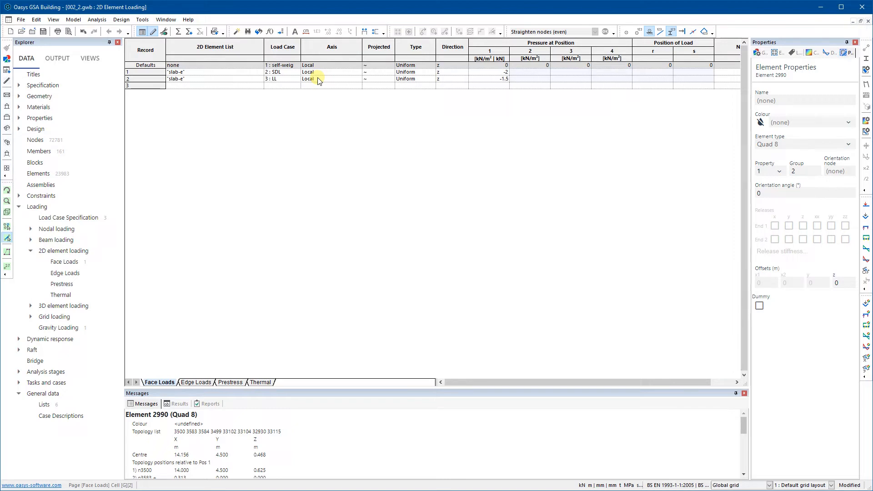
{"action": "type", "text": "-1.5"}
{"action": "key", "text": "Return"}
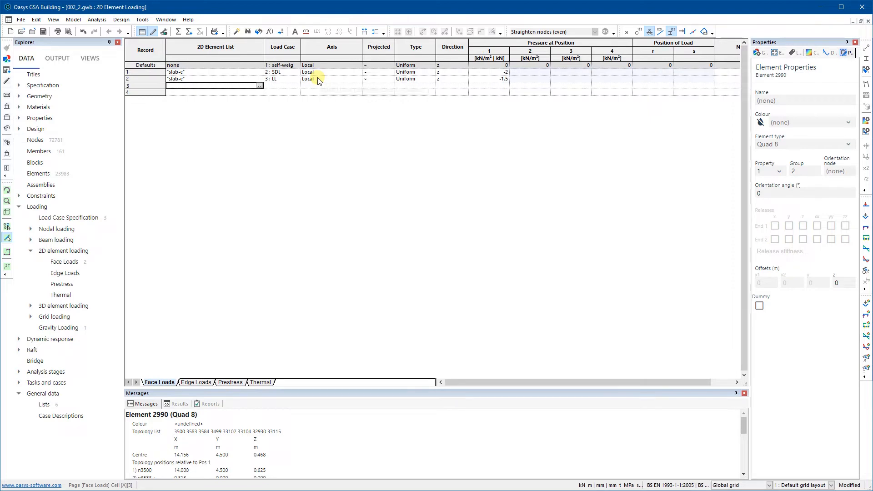
Step: Close the face loads table and display only the "slab-e" elements in the model view
{"action": "left_click", "coordinate": [868, 21]}
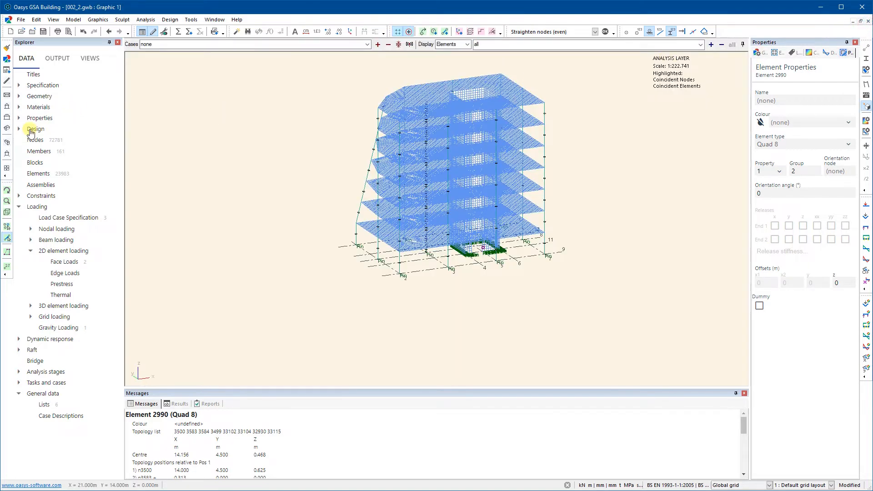
{"action": "left_click", "coordinate": [700, 44]}
{"action": "left_click", "coordinate": [493, 83]}
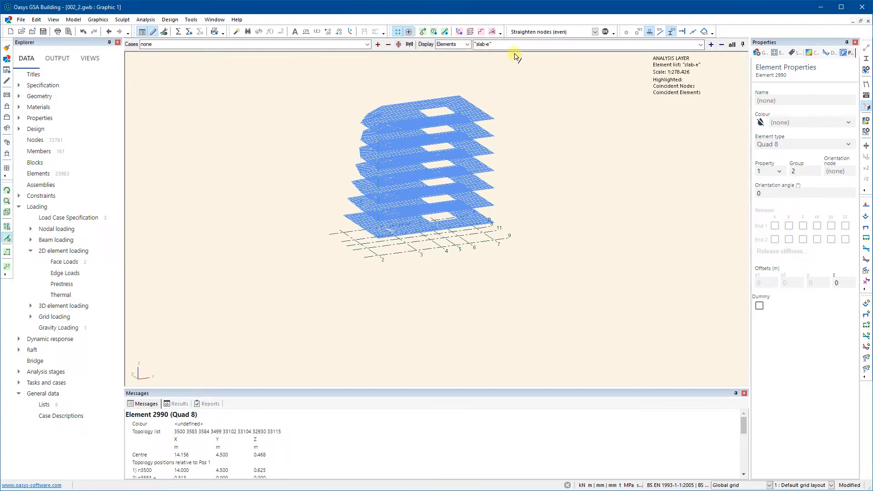
{"action": "scroll", "coordinate": [443, 162], "scroll_direction": "up", "scroll_amount": 5}
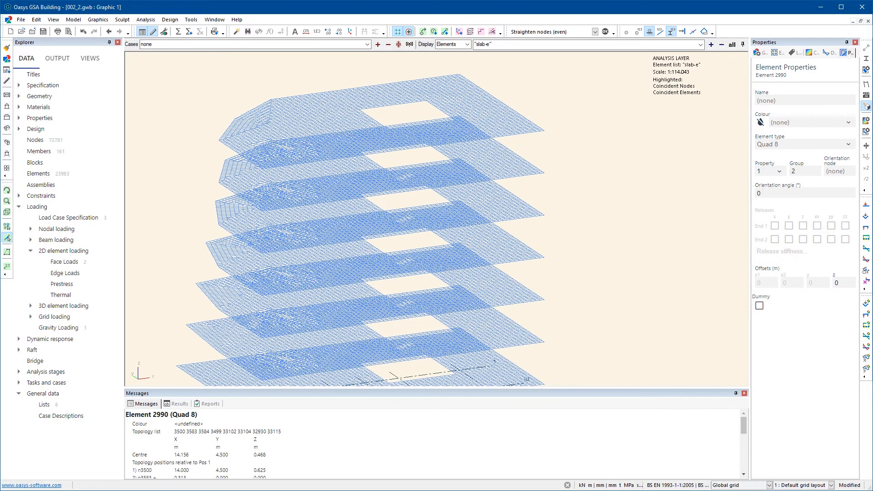
Step: Show the load arrows on the slab elements for load case L1 : self-weight
{"action": "left_click", "coordinate": [867, 205]}
{"action": "left_click", "coordinate": [367, 44]}
{"action": "left_click", "coordinate": [182, 53]}
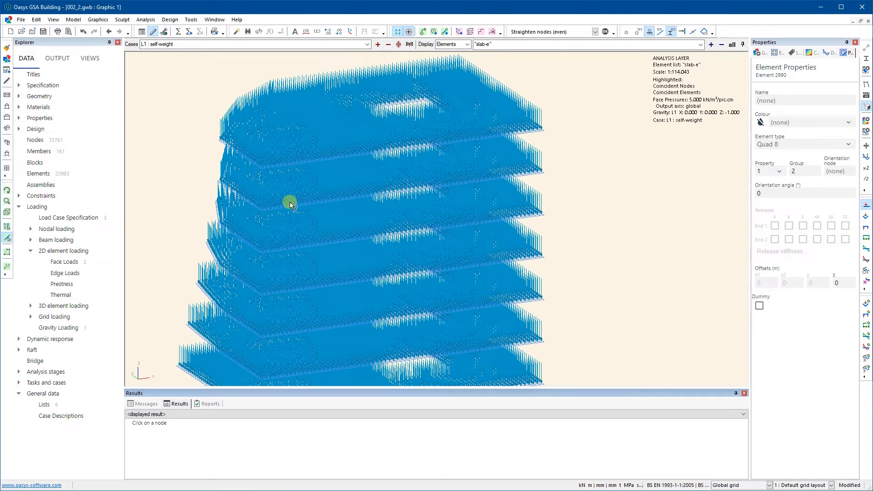
{"action": "scroll", "coordinate": [394, 217], "scroll_direction": "up", "scroll_amount": 5}
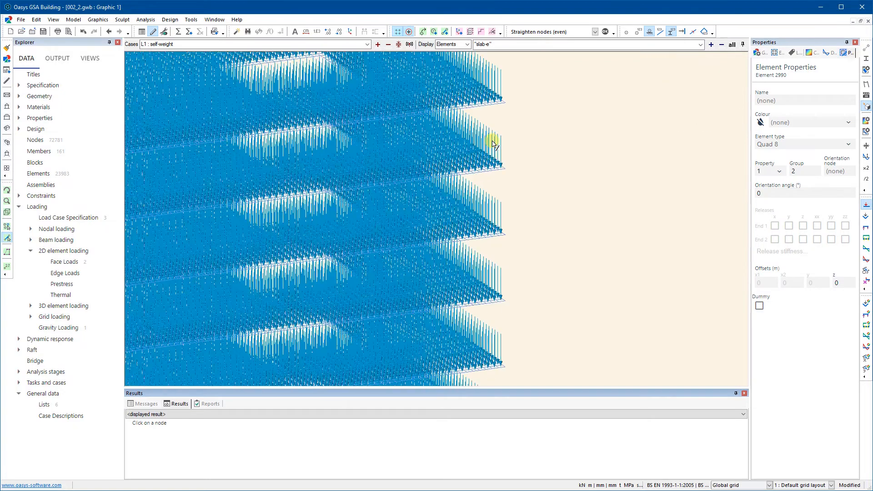
{"action": "scroll", "coordinate": [451, 179], "scroll_direction": "down", "scroll_amount": 1}
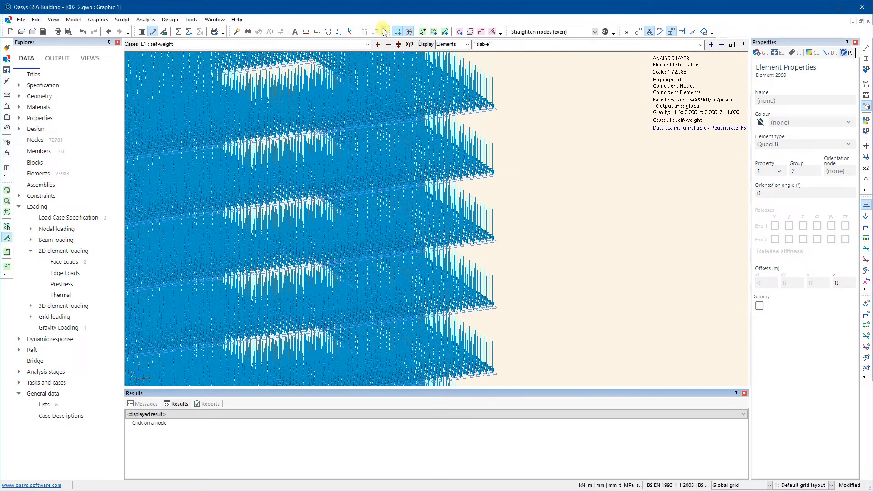
Step: Switch the load display to case L3 : LL and label the arrows with their values, inspecting them at a slab corner
{"action": "left_click", "coordinate": [378, 45]}
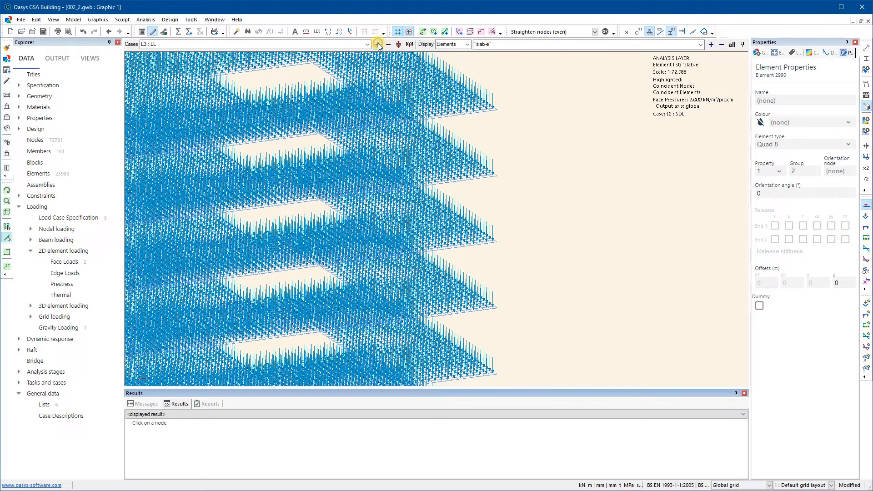
{"action": "left_click", "coordinate": [53, 254]}
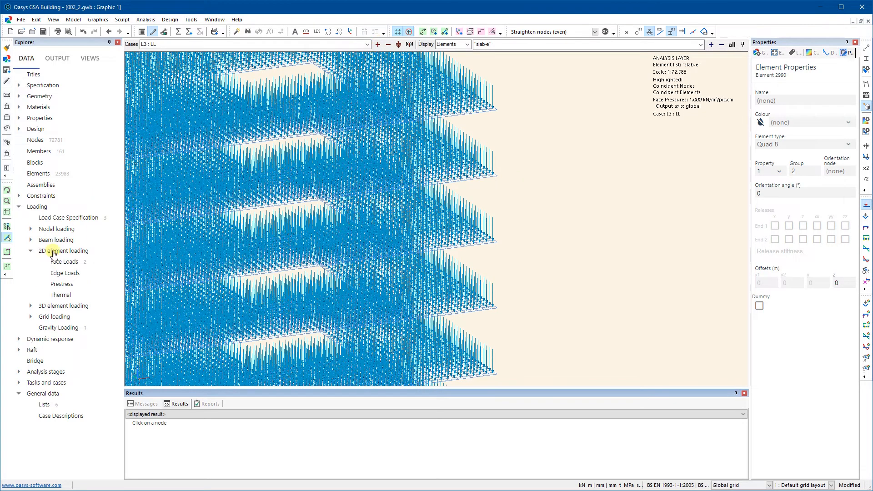
{"action": "scroll", "coordinate": [479, 216], "scroll_direction": "up", "scroll_amount": 1}
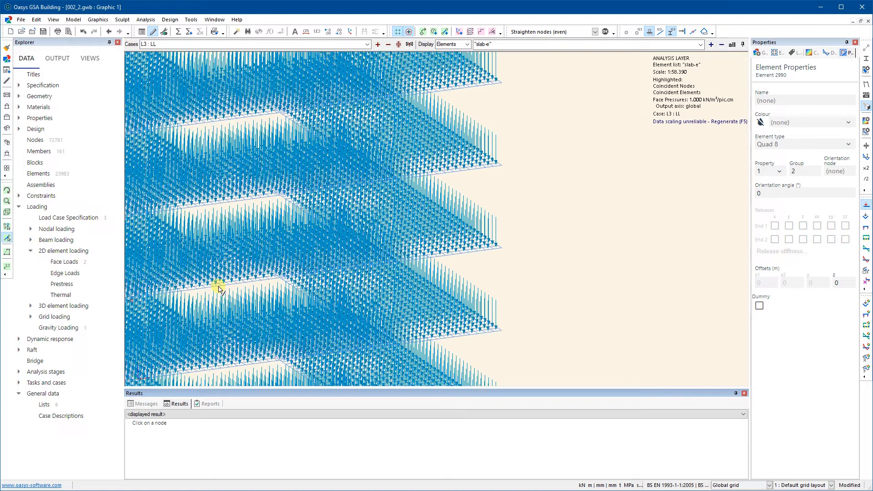
{"action": "left_click", "coordinate": [8, 267]}
{"action": "scroll", "coordinate": [521, 322], "scroll_direction": "up", "scroll_amount": 3}
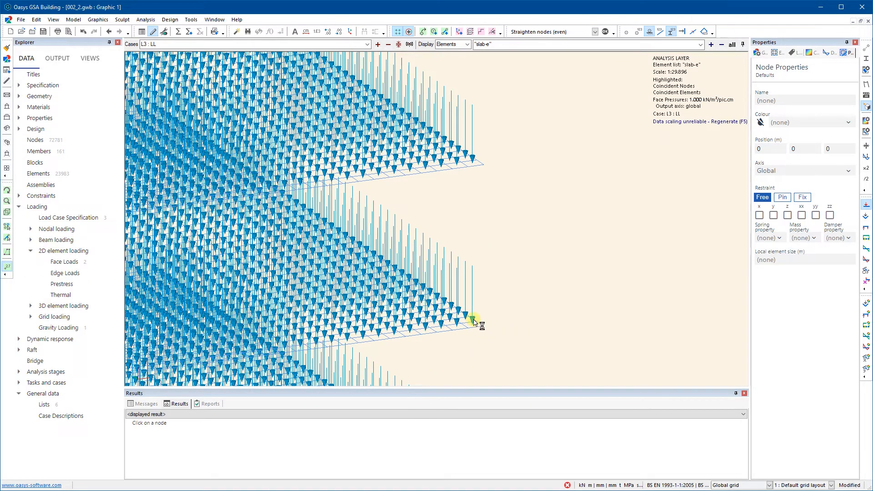
{"action": "scroll", "coordinate": [475, 320], "scroll_direction": "up", "scroll_amount": 3}
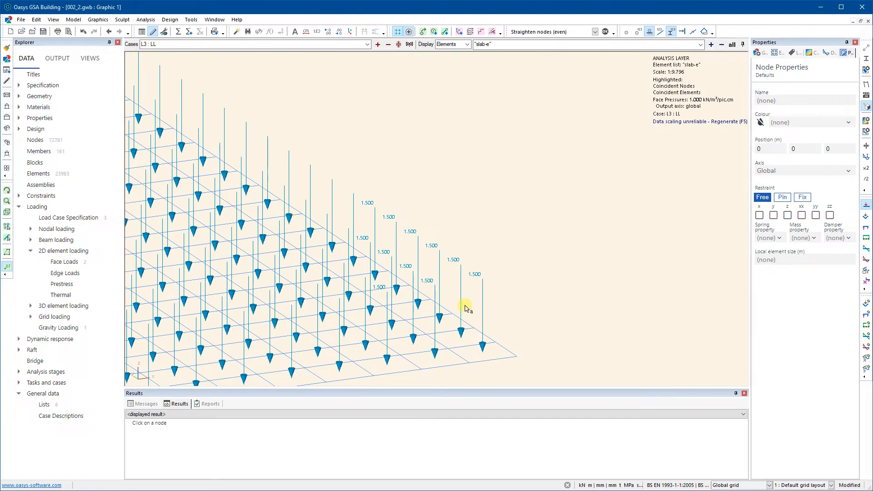
{"action": "scroll", "coordinate": [468, 307], "scroll_direction": "down", "scroll_amount": 3}
{"action": "scroll", "coordinate": [480, 299], "scroll_direction": "down", "scroll_amount": 1}
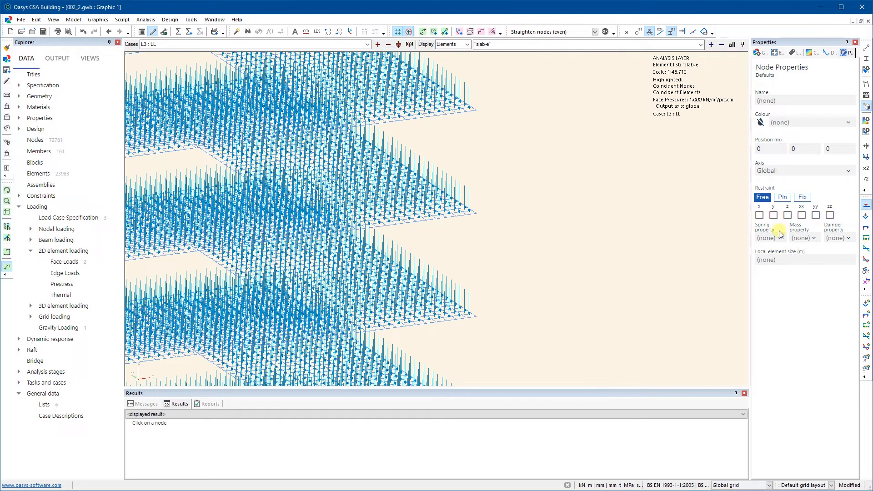
Step: Hide the load arrows and plot filled contours of the 2D element Face Pressures, with contours based on actual values
{"action": "left_click", "coordinate": [866, 206]}
{"action": "scroll", "coordinate": [537, 173], "scroll_direction": "down", "scroll_amount": 3}
{"action": "middle_click_drag", "start_coordinate": [529, 172], "coordinate": [491, 195]}
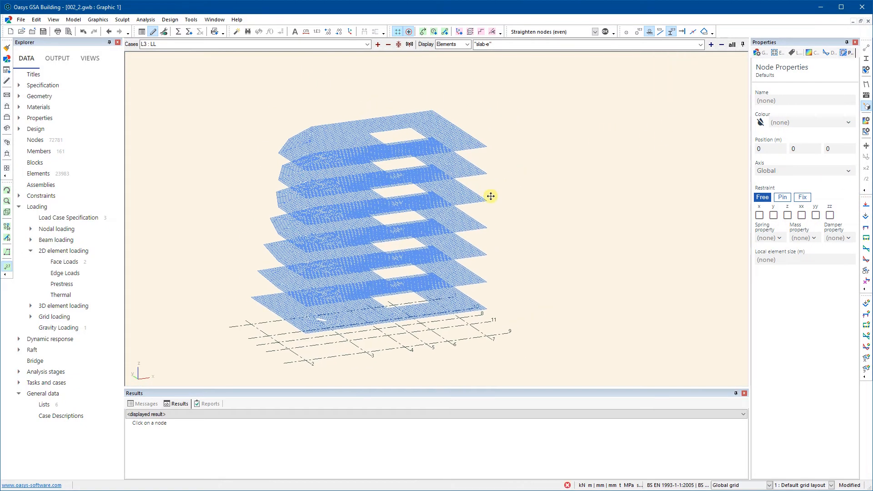
{"action": "left_click", "coordinate": [868, 121]}
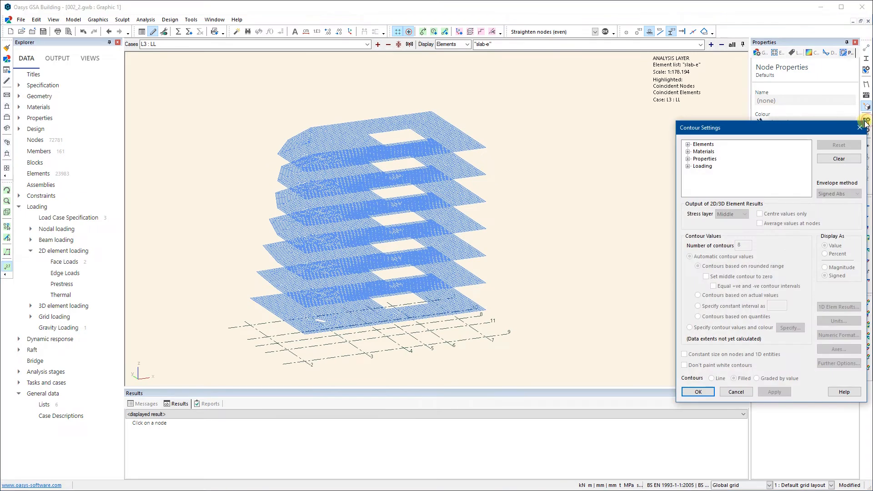
{"action": "left_click", "coordinate": [688, 166]}
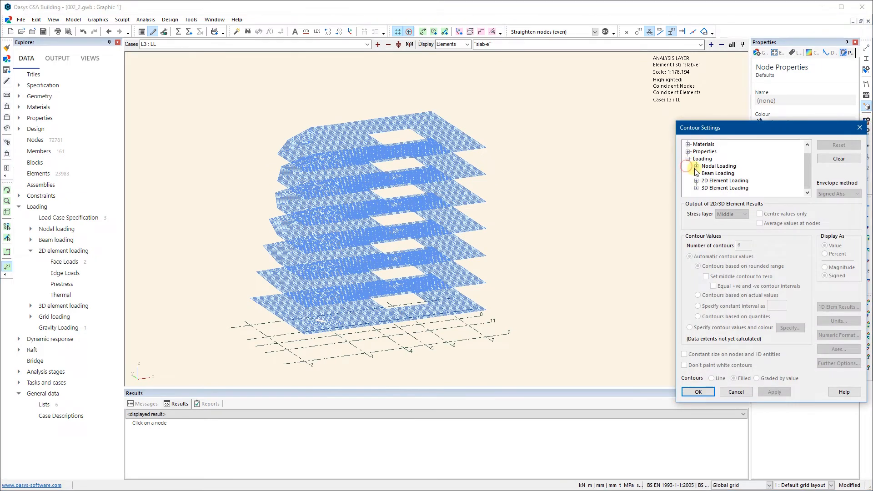
{"action": "left_click", "coordinate": [696, 180]}
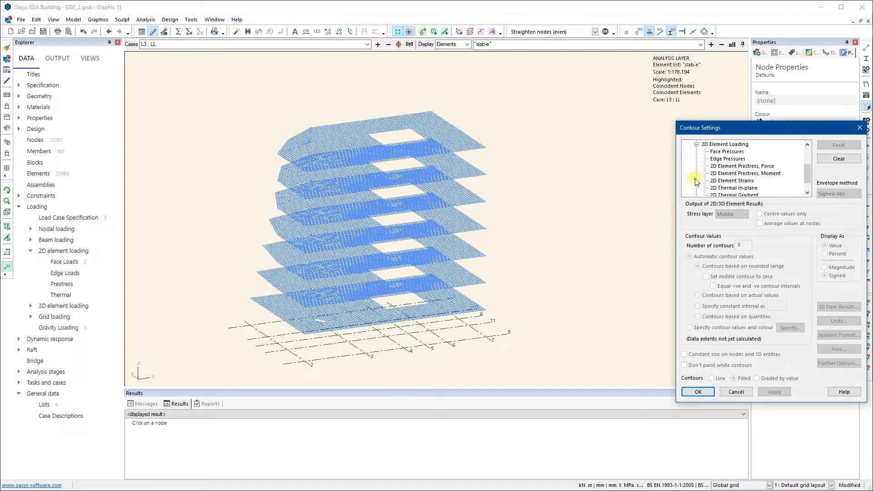
{"action": "left_click", "coordinate": [717, 152]}
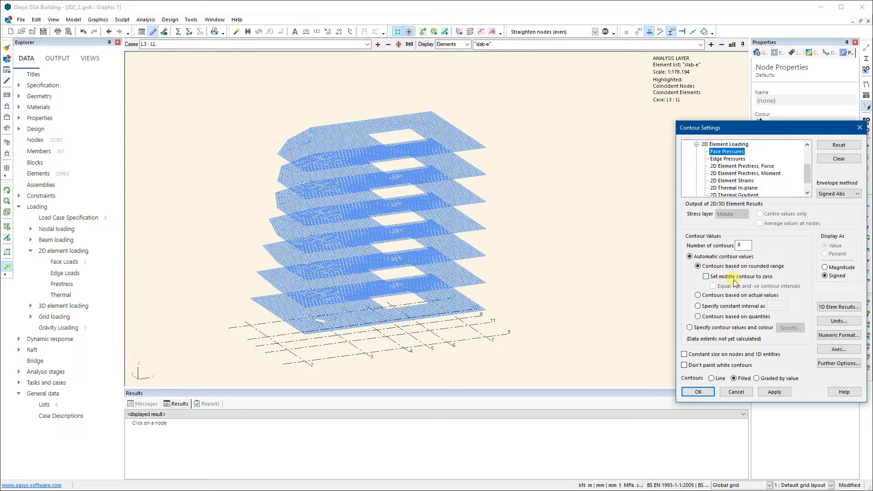
{"action": "left_click", "coordinate": [708, 297]}
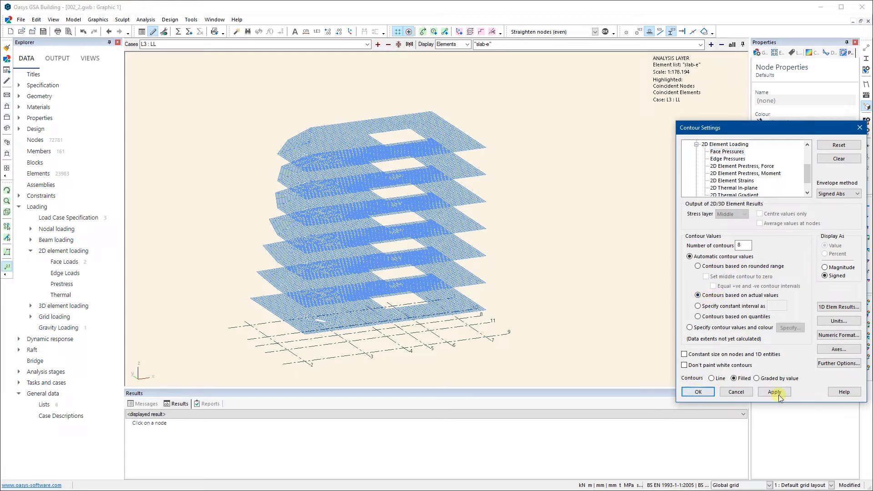
{"action": "left_click", "coordinate": [698, 392]}
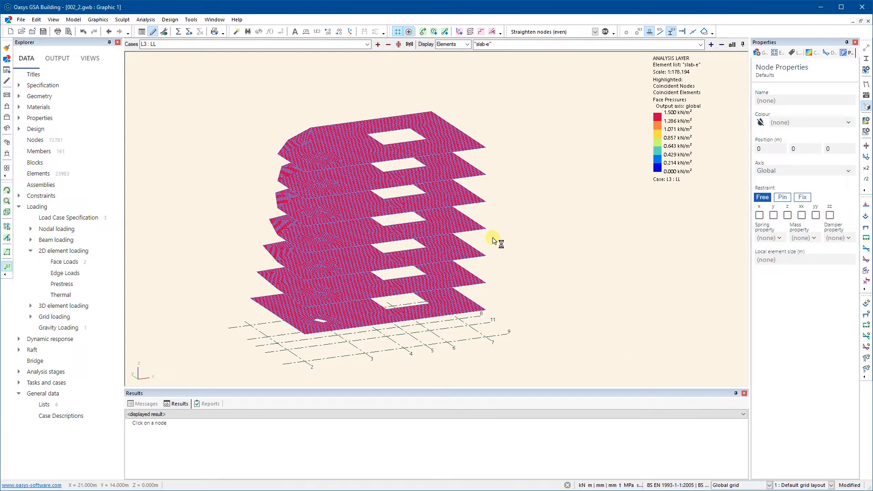
Step: Change the face pressure contour plot on the slabs to load case L1 : self-weight
{"action": "scroll", "coordinate": [432, 141], "scroll_direction": "up", "scroll_amount": 3}
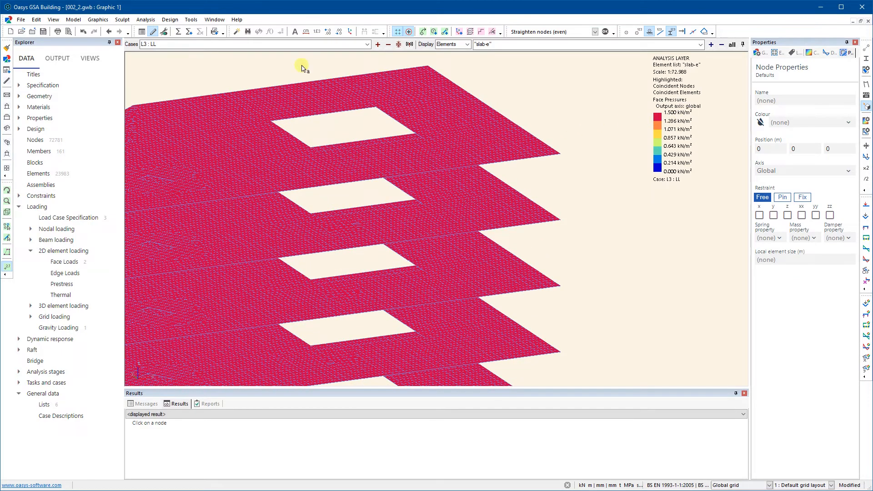
{"action": "left_click", "coordinate": [387, 45]}
{"action": "left_click", "coordinate": [386, 46]}
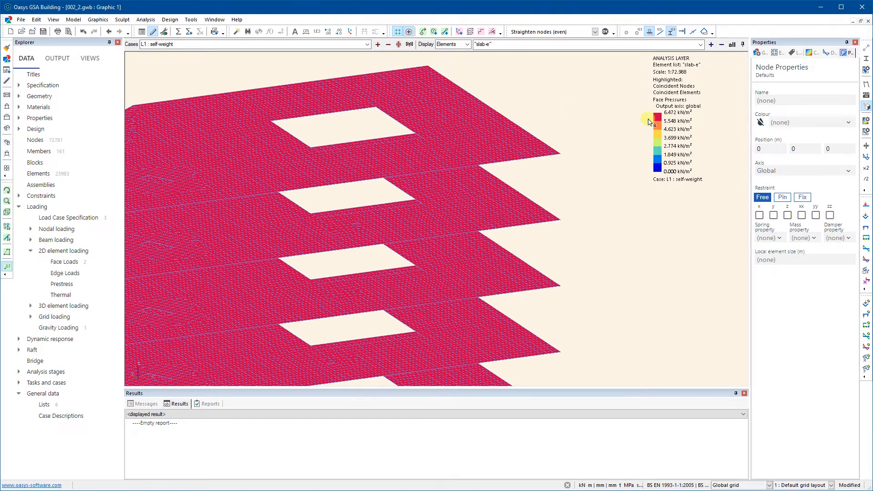
Step: Clear the face pressure contours and display all elements of the building model
{"action": "left_click", "coordinate": [867, 121]}
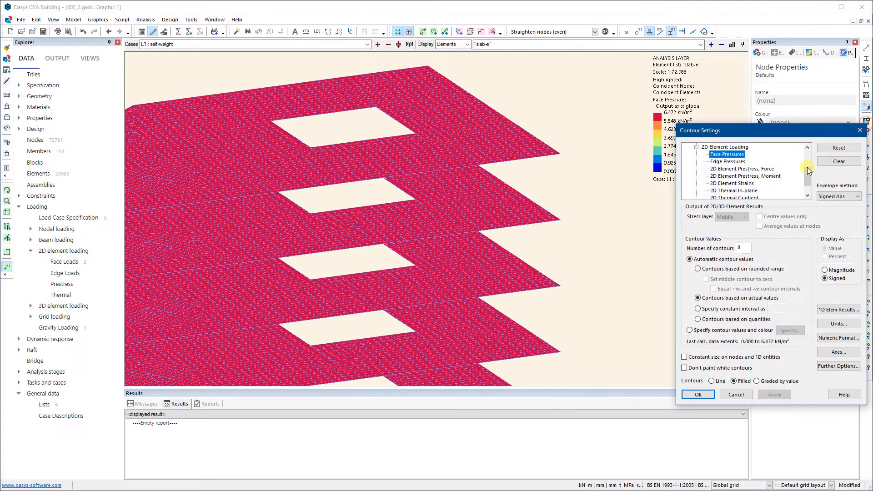
{"action": "left_click", "coordinate": [829, 163]}
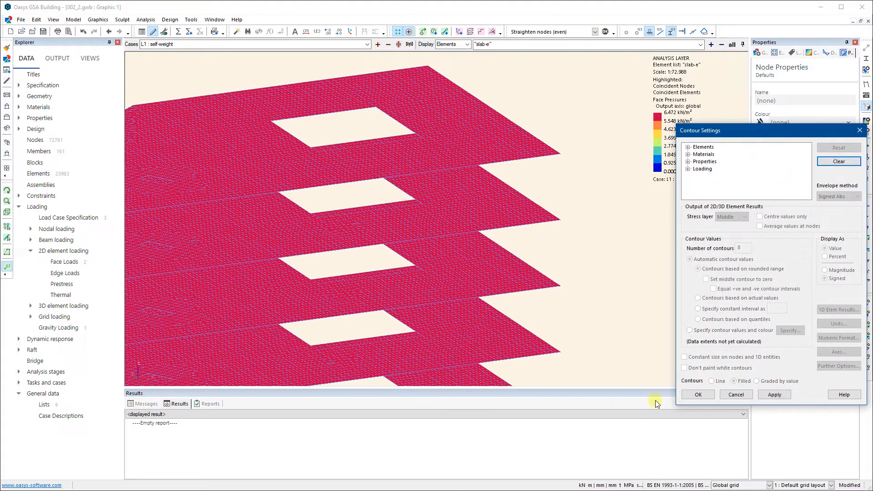
{"action": "left_click", "coordinate": [694, 394]}
{"action": "scroll", "coordinate": [506, 233], "scroll_direction": "down", "scroll_amount": 2}
{"action": "scroll", "coordinate": [460, 235], "scroll_direction": "down", "scroll_amount": 3}
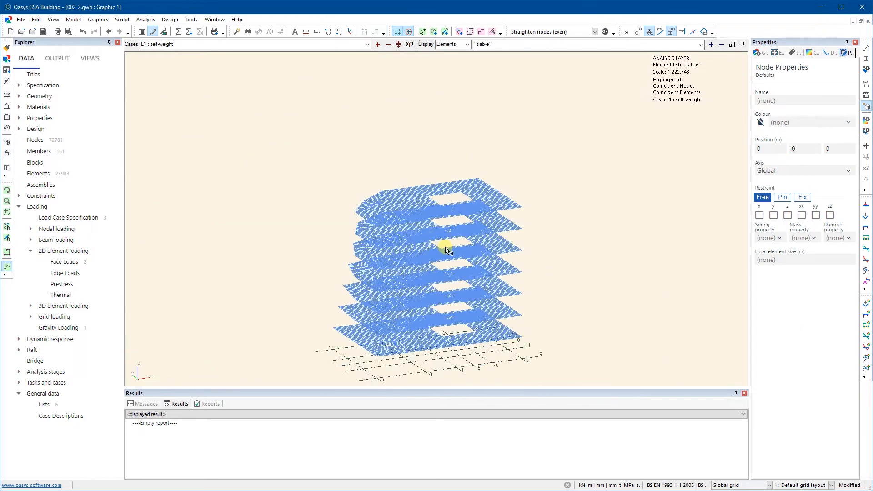
{"action": "scroll", "coordinate": [447, 187], "scroll_direction": "up", "scroll_amount": 2}
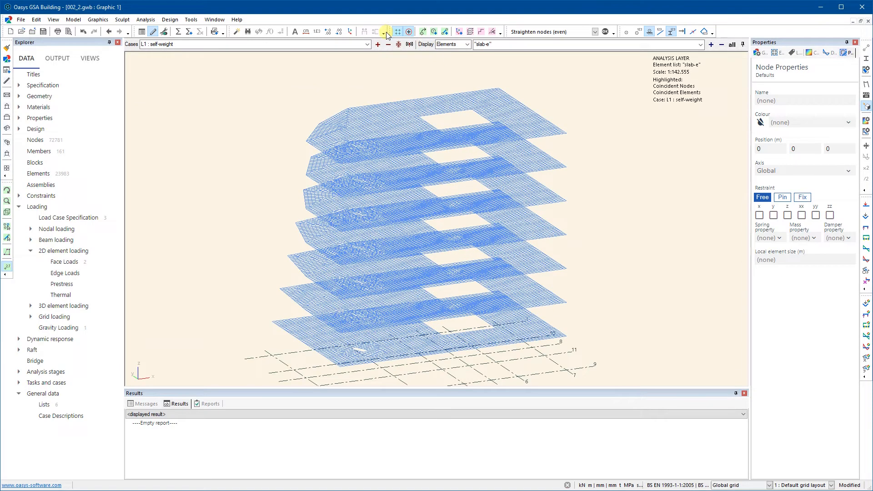
{"action": "left_click", "coordinate": [727, 45]}
{"action": "scroll", "coordinate": [486, 187], "scroll_direction": "down", "scroll_amount": 1}
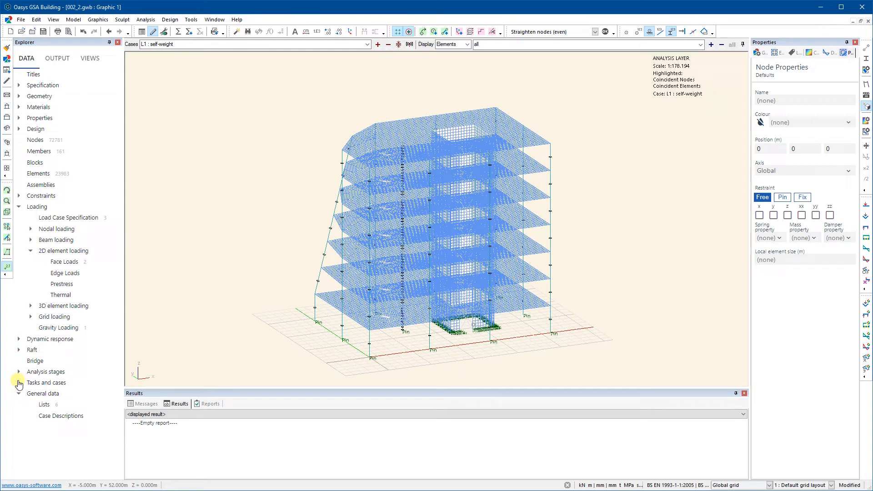
Step: Review the load case specification and the 2D element face loads tables, closing each one
{"action": "double_click", "coordinate": [61, 219]}
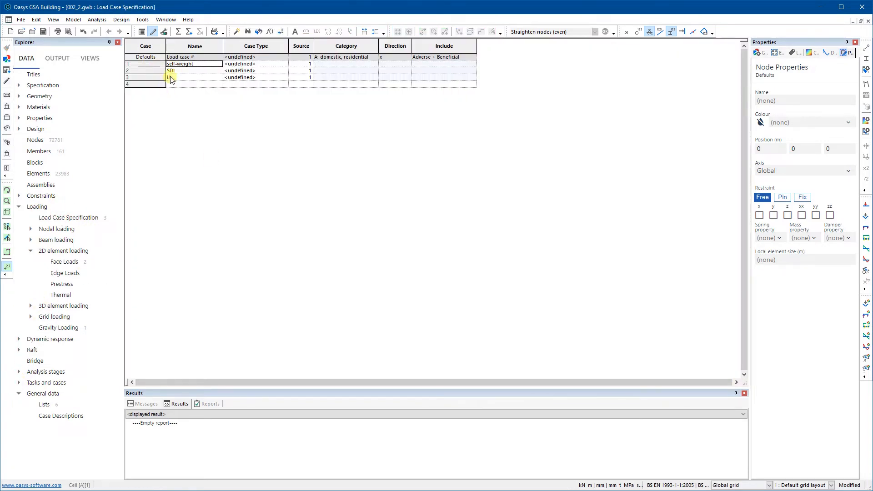
{"action": "left_click", "coordinate": [869, 21]}
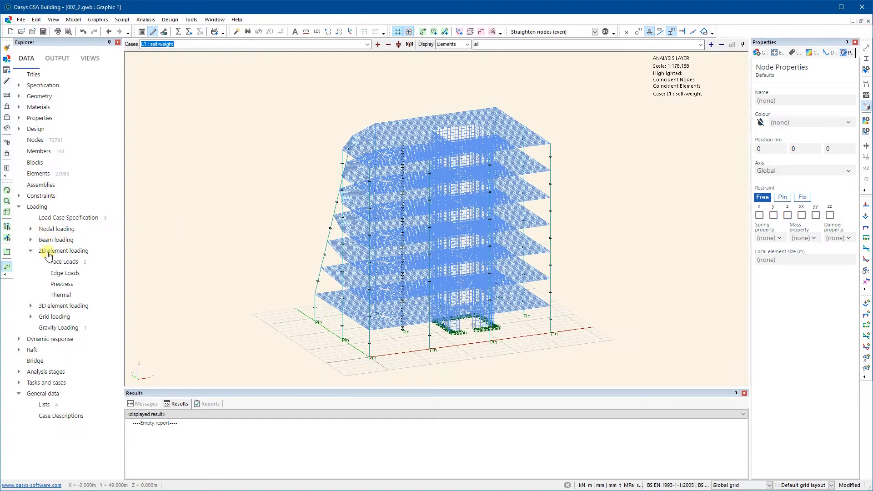
{"action": "double_click", "coordinate": [60, 263]}
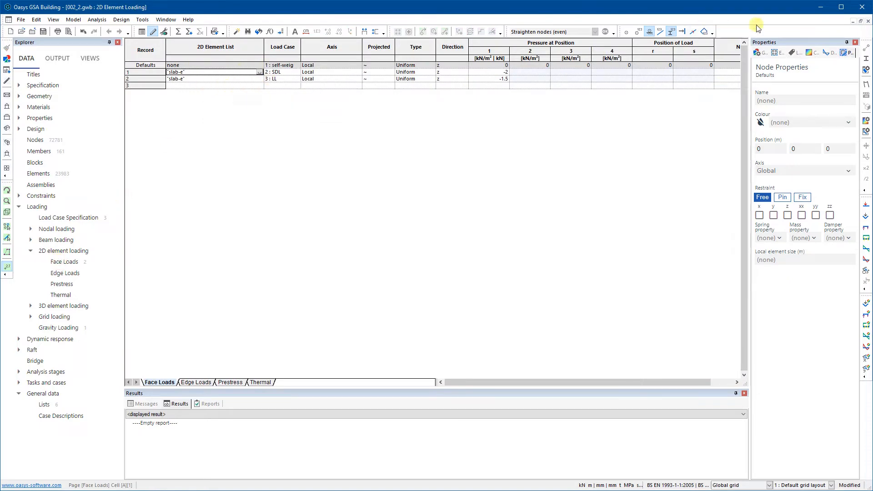
{"action": "left_click", "coordinate": [869, 21]}
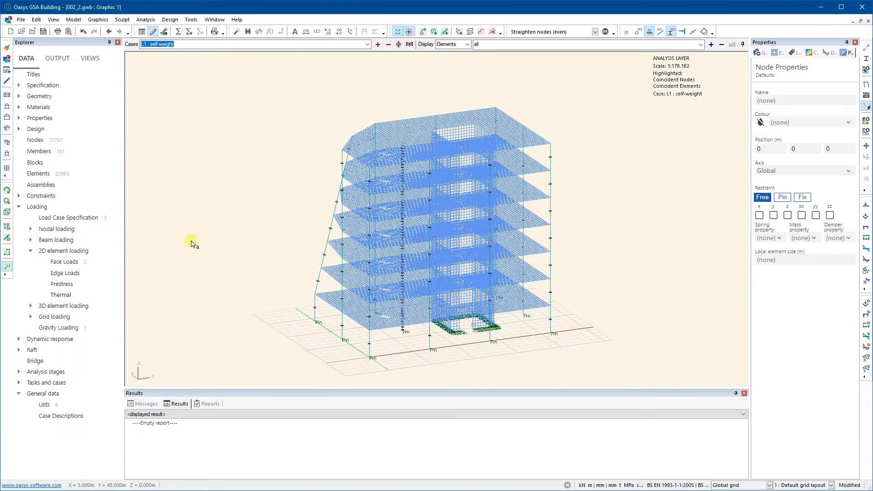
Step: Look at the empty Beam Loads table and close it
{"action": "left_click", "coordinate": [30, 241]}
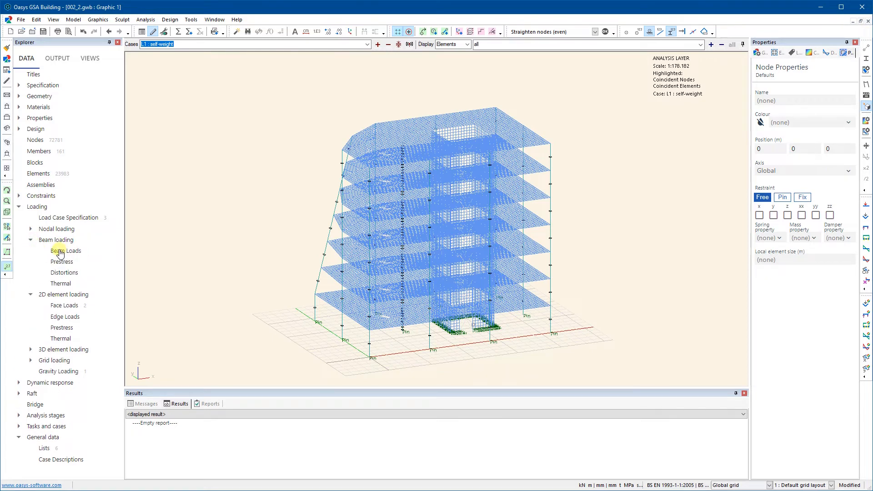
{"action": "double_click", "coordinate": [61, 251]}
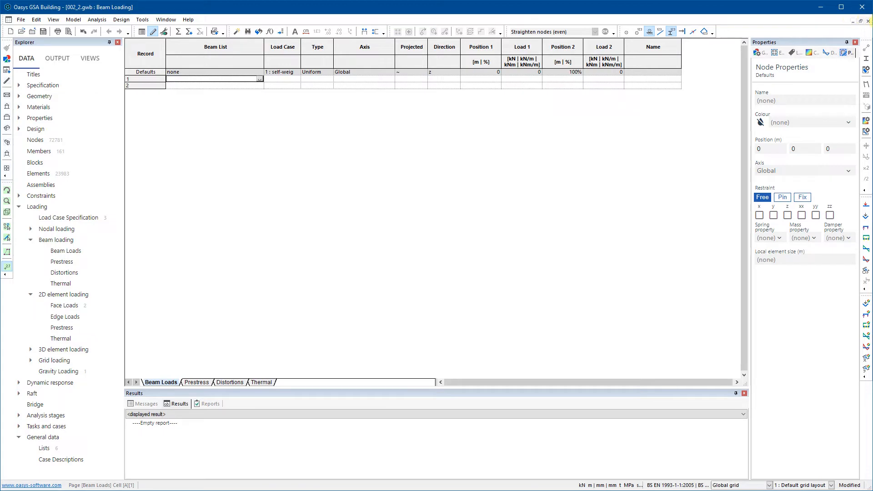
{"action": "left_click", "coordinate": [868, 21]}
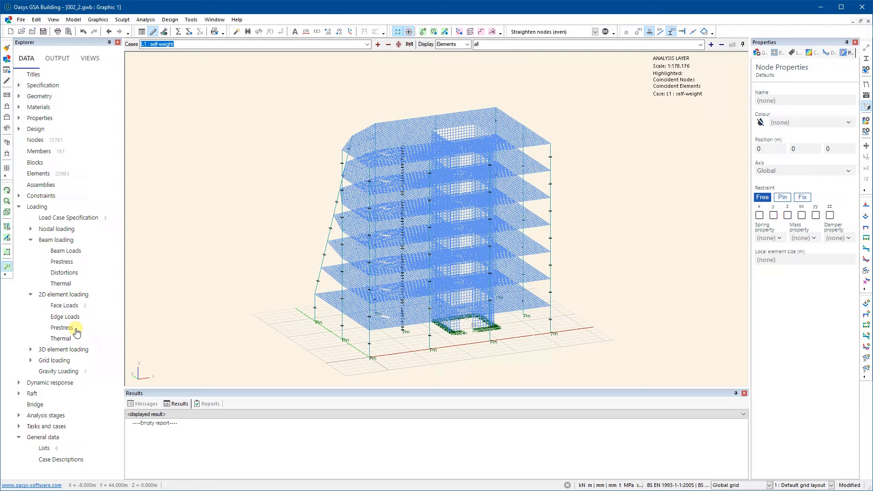
Step: Open the Combination Cases table from the tasks and cases data
{"action": "left_click", "coordinate": [31, 294]}
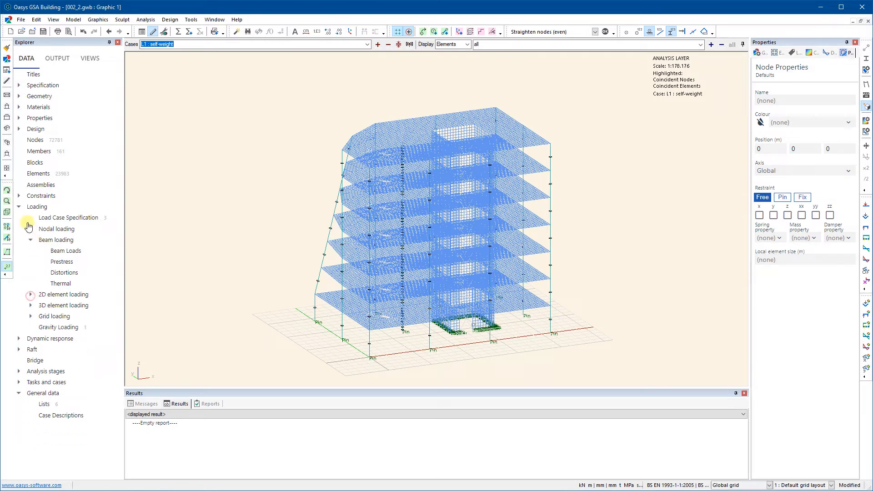
{"action": "left_click", "coordinate": [18, 208]}
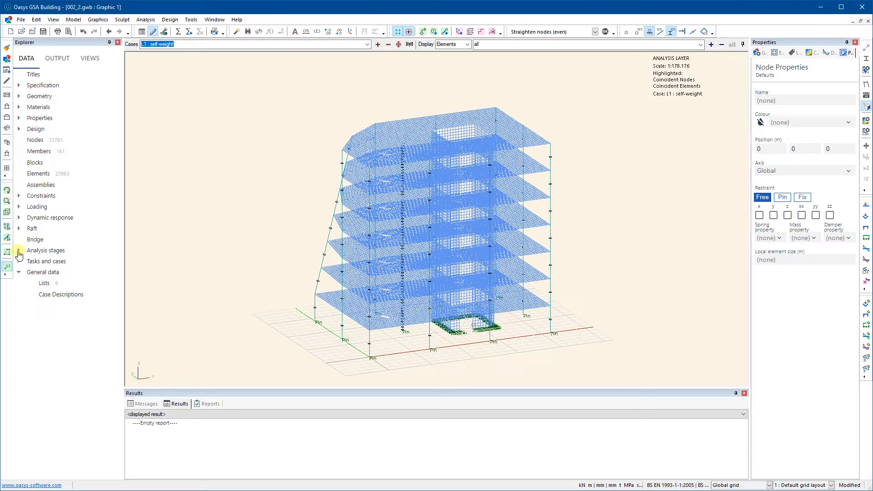
{"action": "left_click", "coordinate": [19, 262]}
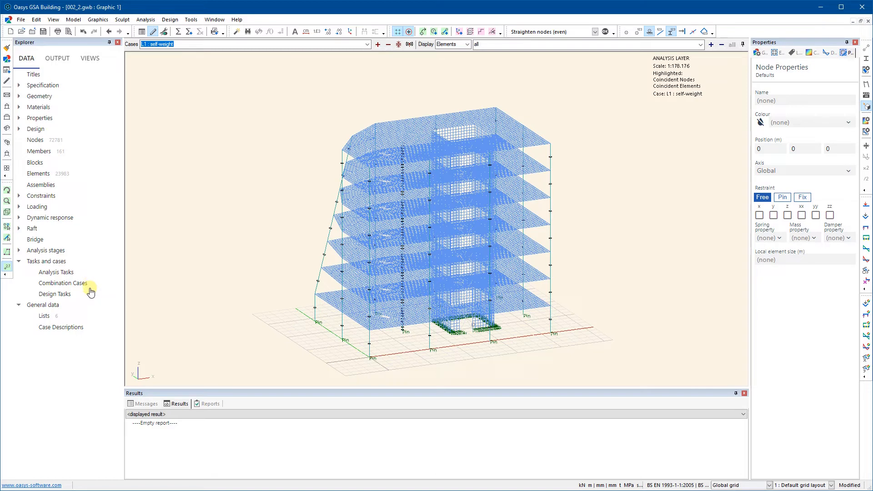
{"action": "double_click", "coordinate": [62, 282]}
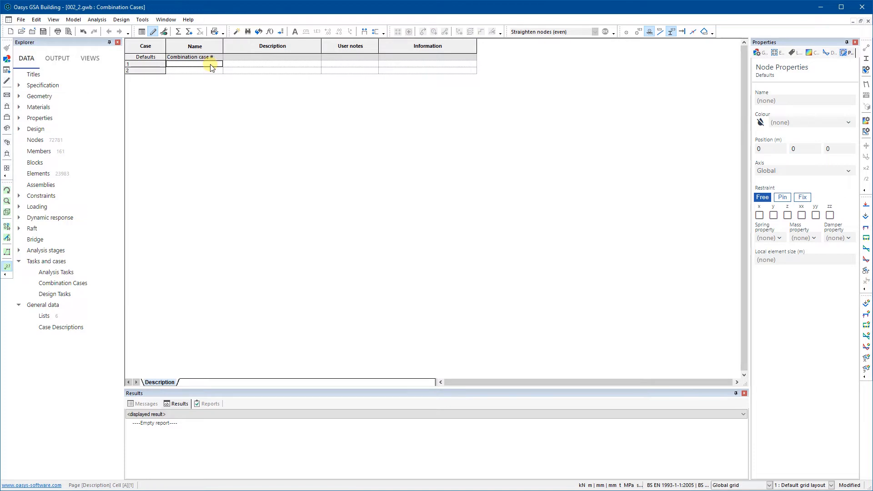
Step: Cancel the case description definition and name the first combination case SLS
{"action": "left_click", "coordinate": [237, 32]}
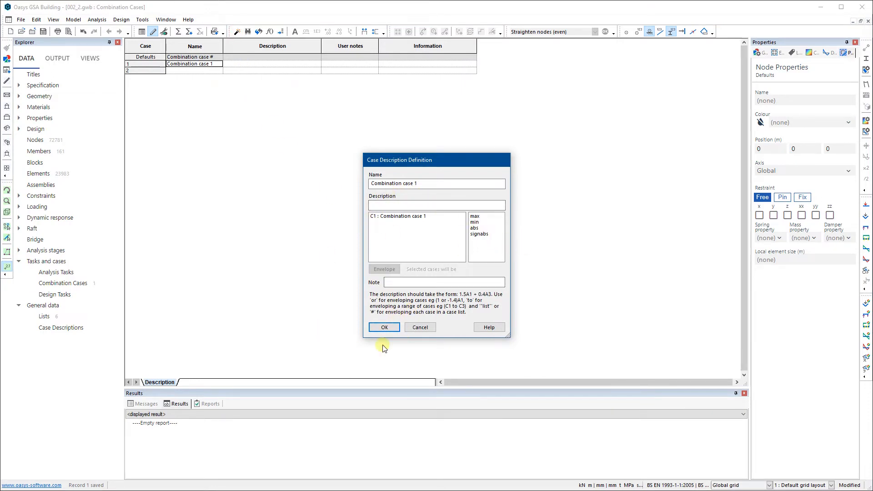
{"action": "left_click", "coordinate": [419, 327]}
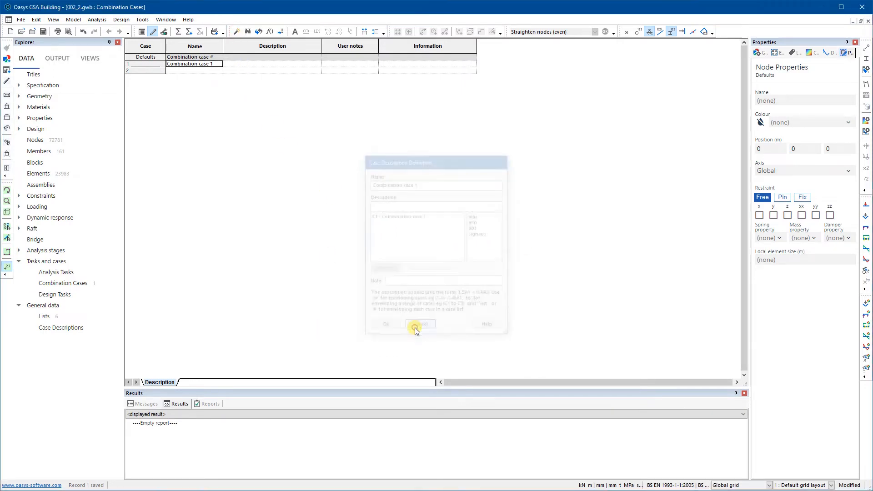
{"action": "left_click", "coordinate": [199, 70]}
{"action": "double_click", "coordinate": [210, 64]}
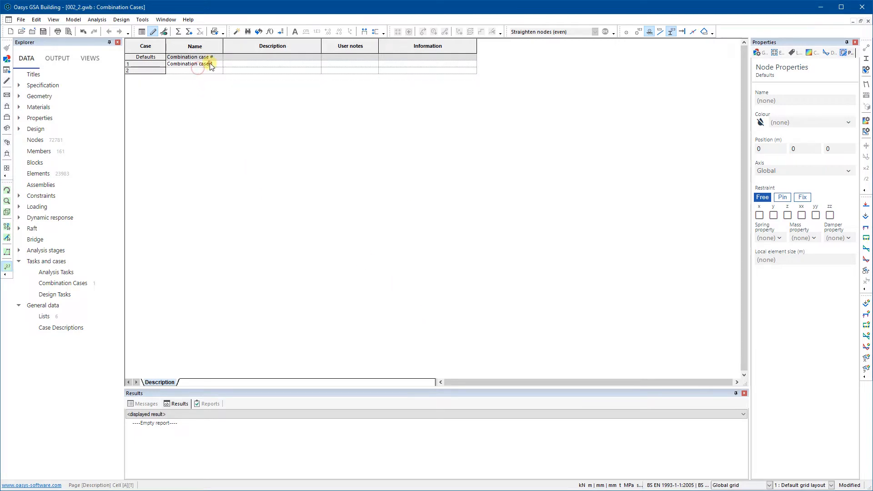
{"action": "left_click_drag", "start_coordinate": [221, 64], "coordinate": [117, 71]}
{"action": "type", "text": "SLS"}
{"action": "left_click", "coordinate": [267, 66]}
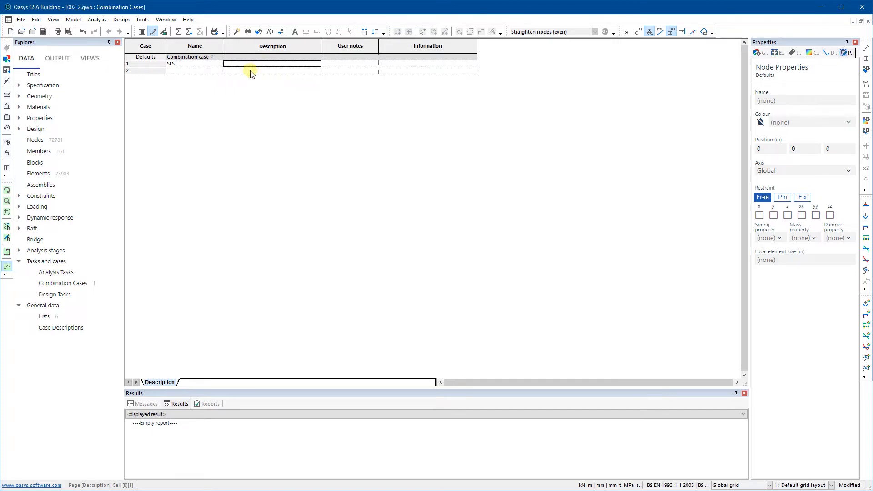
Step: Open the Load Case Specification table and arrange it together with the Combination Cases table so both are visible
{"action": "left_click", "coordinate": [19, 207]}
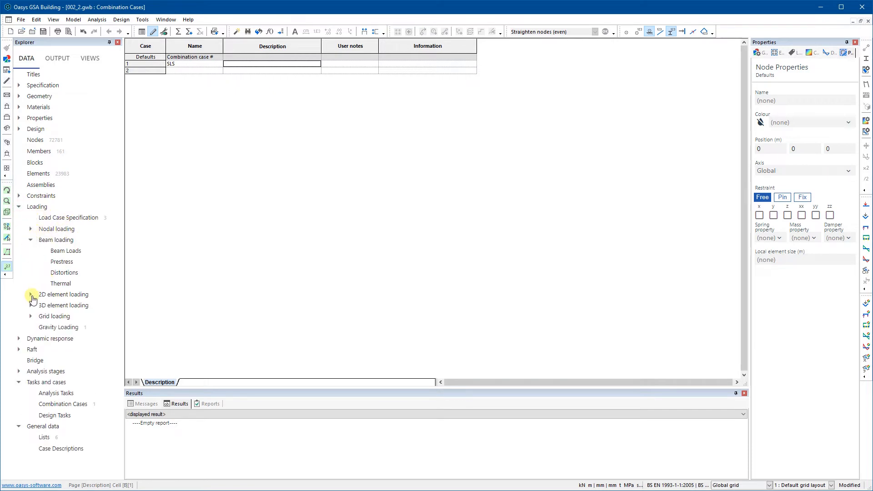
{"action": "left_click", "coordinate": [31, 295]}
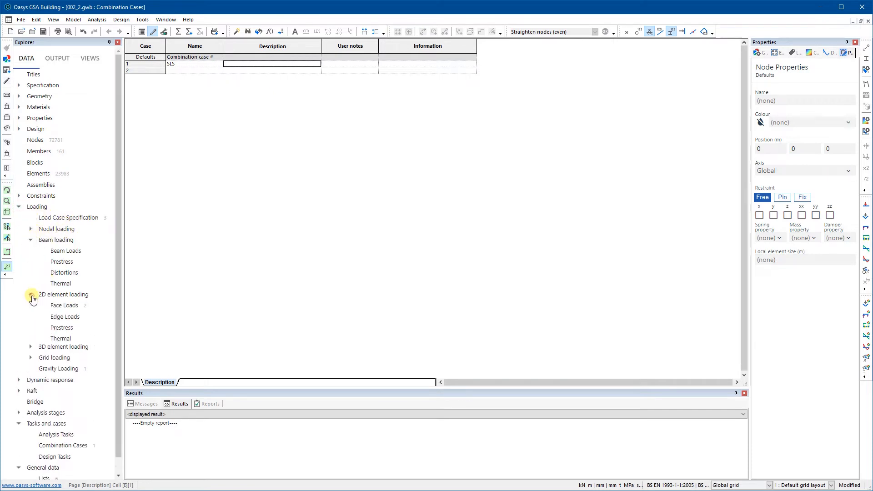
{"action": "left_click", "coordinate": [56, 220]}
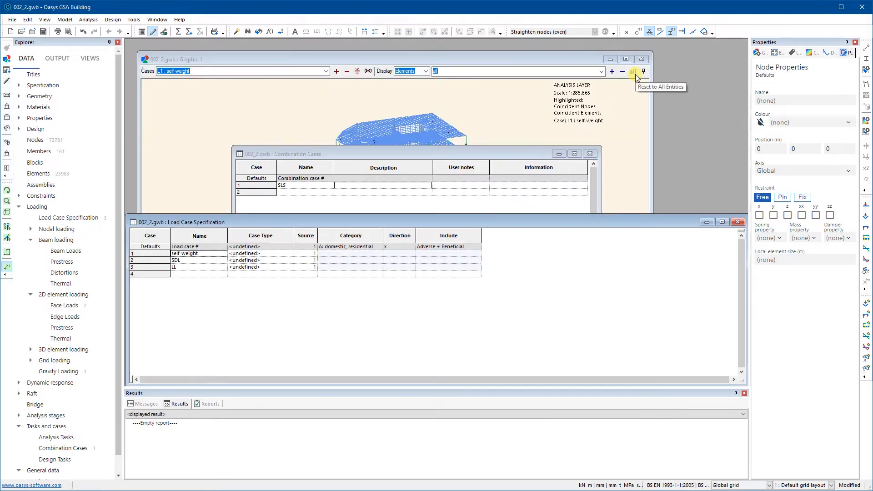
{"action": "left_click", "coordinate": [464, 154]}
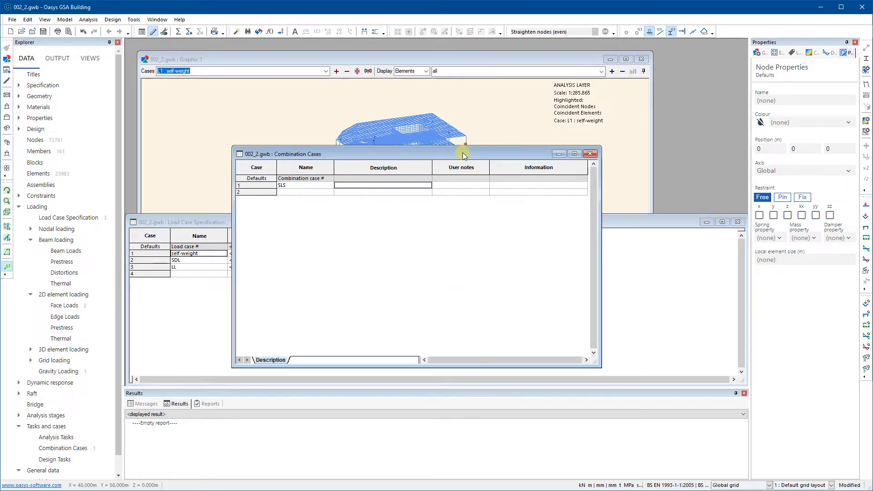
{"action": "double_click", "coordinate": [463, 155]}
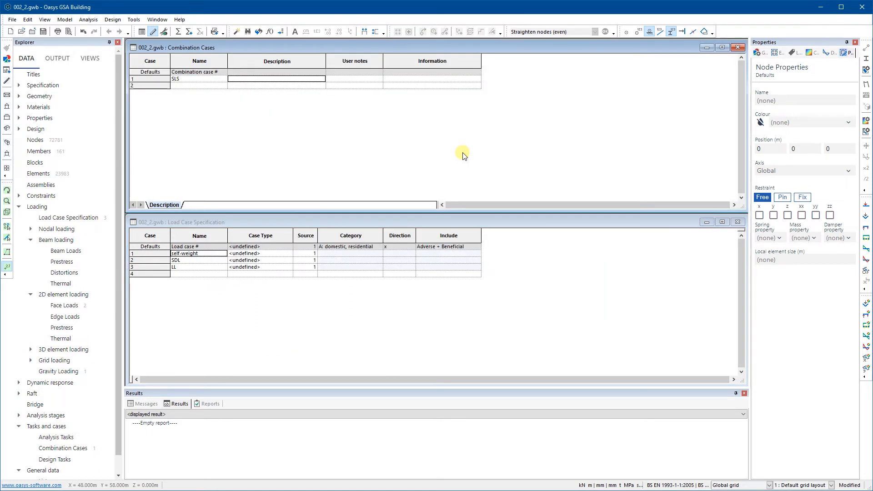
{"action": "left_click", "coordinate": [426, 222]}
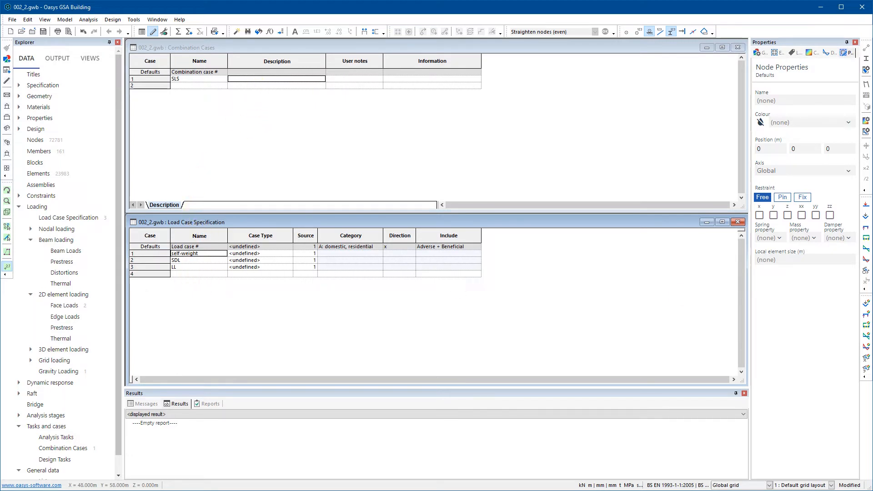
Step: Define the SLS combination case as A1 + A2 + A3
{"action": "left_click", "coordinate": [255, 79]}
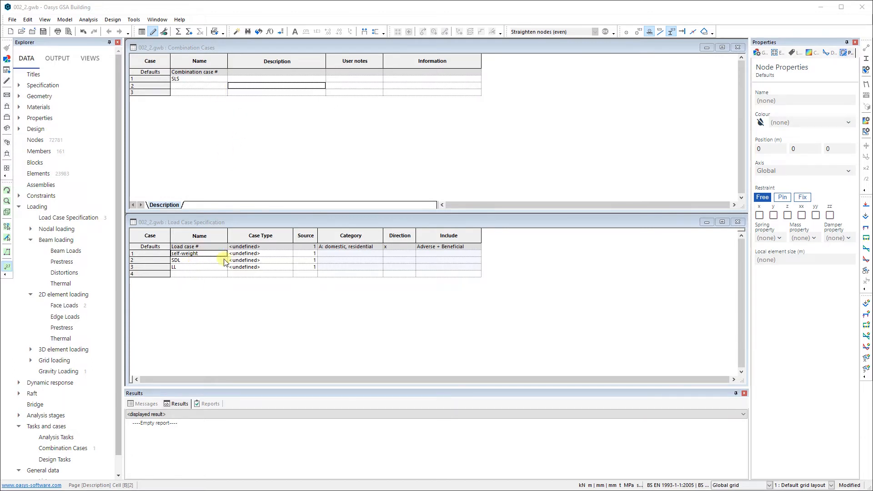
{"action": "left_click", "coordinate": [239, 80]}
{"action": "type", "text": "a1"}
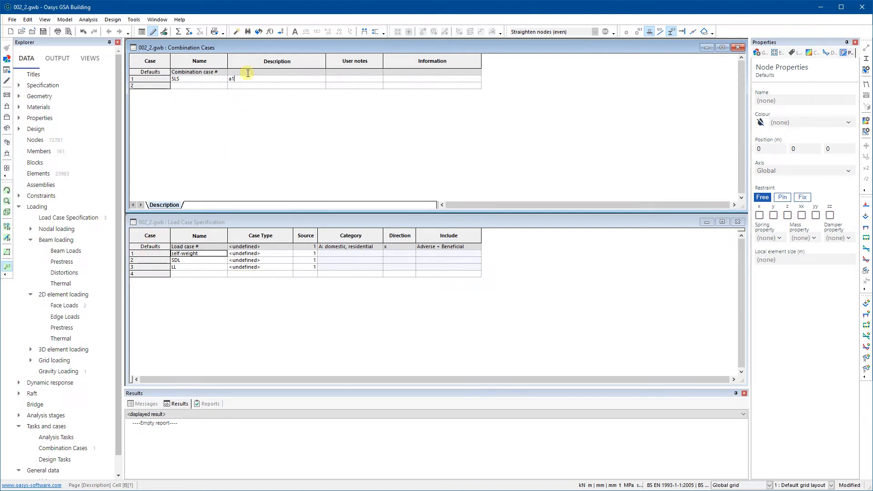
{"action": "type", "text": "+a2+a3"}
{"action": "key", "text": "Return"}
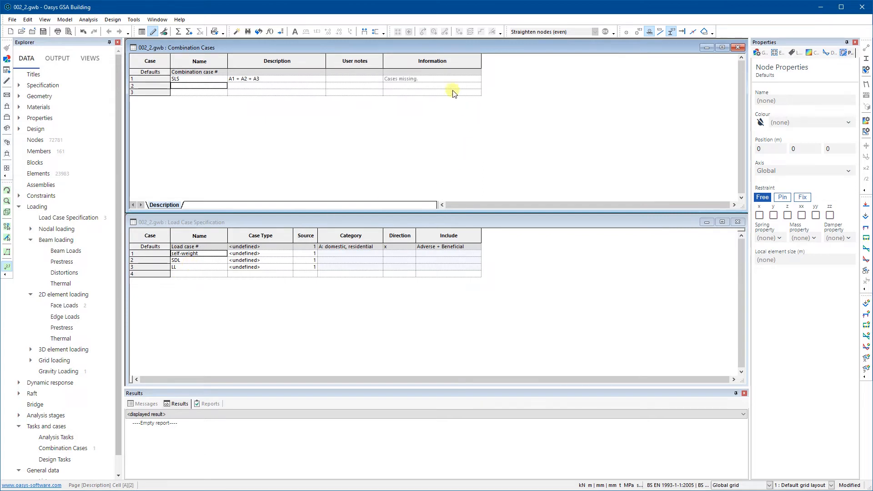
Step: Add a second combination case named ULS with the description 1.35(A1 + A2) + 1.5A3
{"action": "left_click", "coordinate": [201, 87]}
{"action": "type", "text": "ULS"}
{"action": "key", "text": "Tab"}
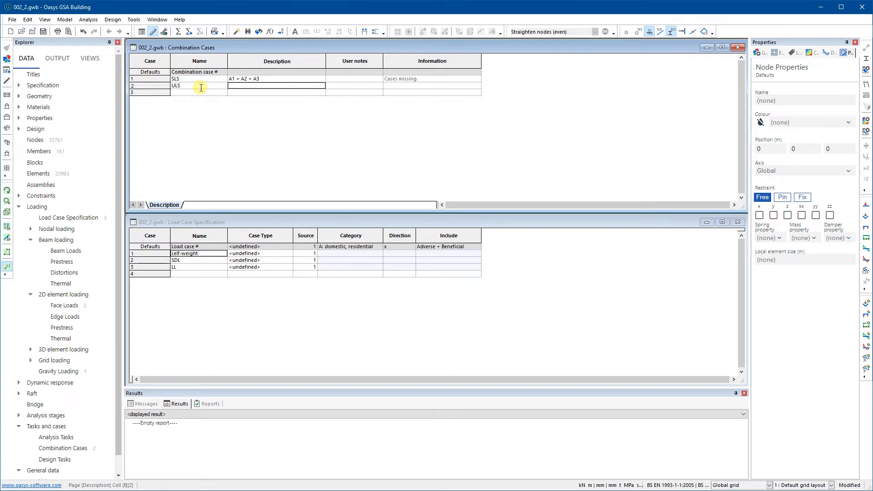
{"action": "type", "text": "1.35(a1+a2) + 1.5a3"}
{"action": "left_click", "coordinate": [201, 91]}
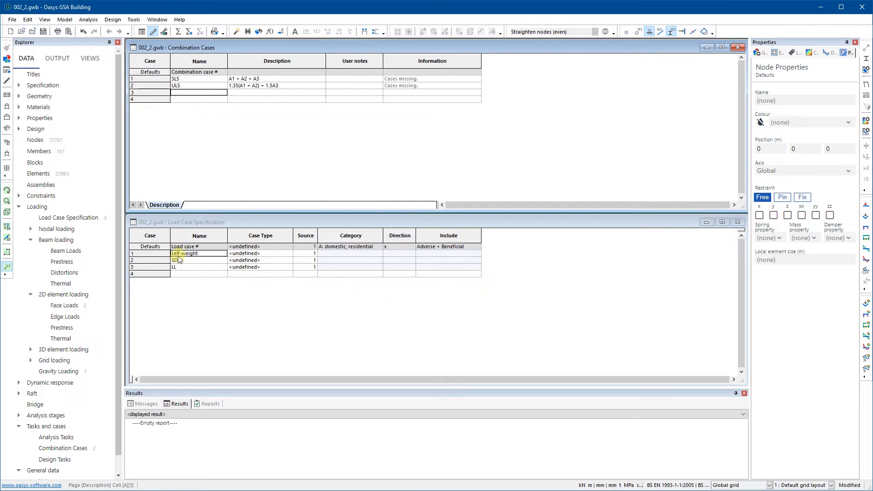
Step: Close the combination case and load case tables and maximise the graphic view of the building
{"action": "left_click", "coordinate": [172, 223]}
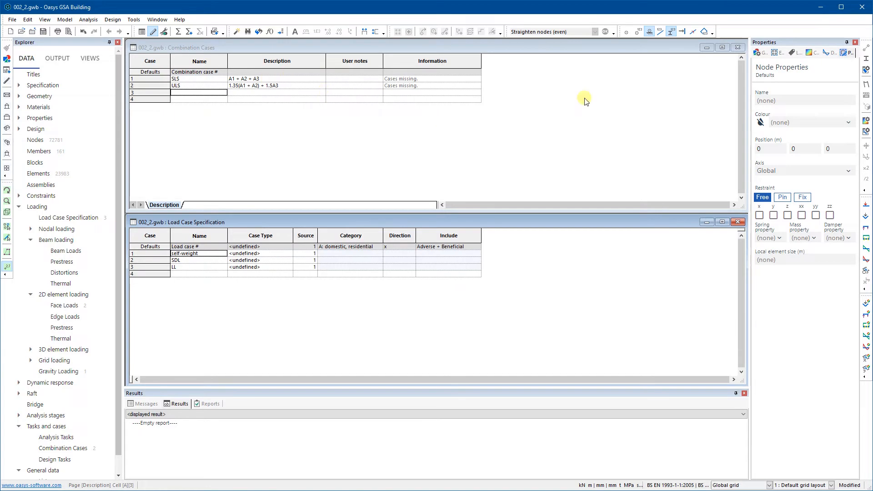
{"action": "left_click", "coordinate": [738, 48]}
{"action": "left_click", "coordinate": [738, 222]}
{"action": "left_click", "coordinate": [626, 60]}
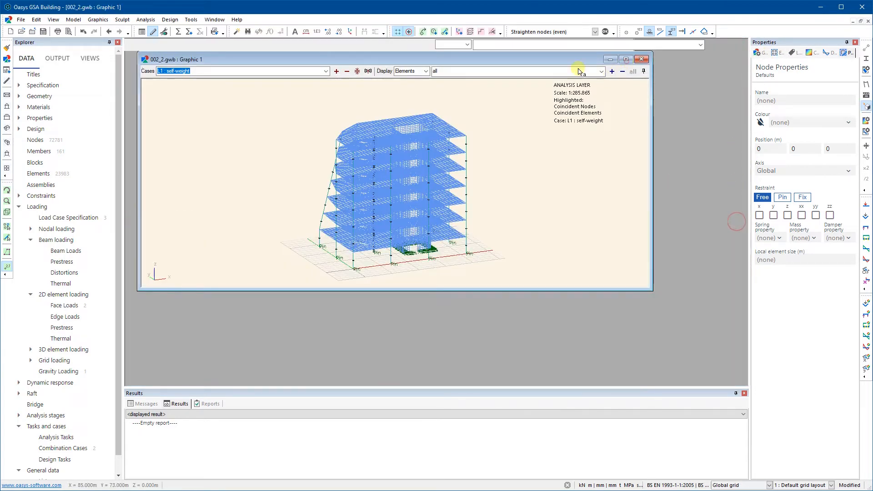
{"action": "left_click", "coordinate": [48, 32]}
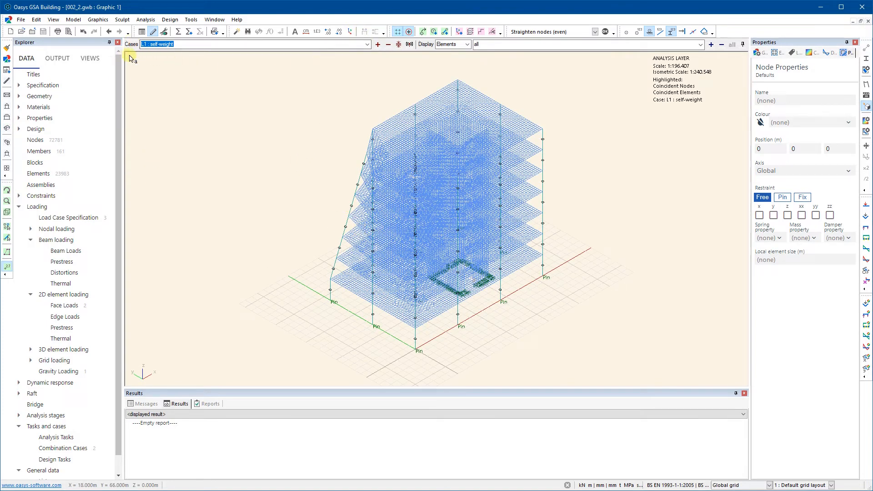
Step: Check the combination cases in the case list, then analyse the model and close the analysis report
{"action": "left_click", "coordinate": [367, 44]}
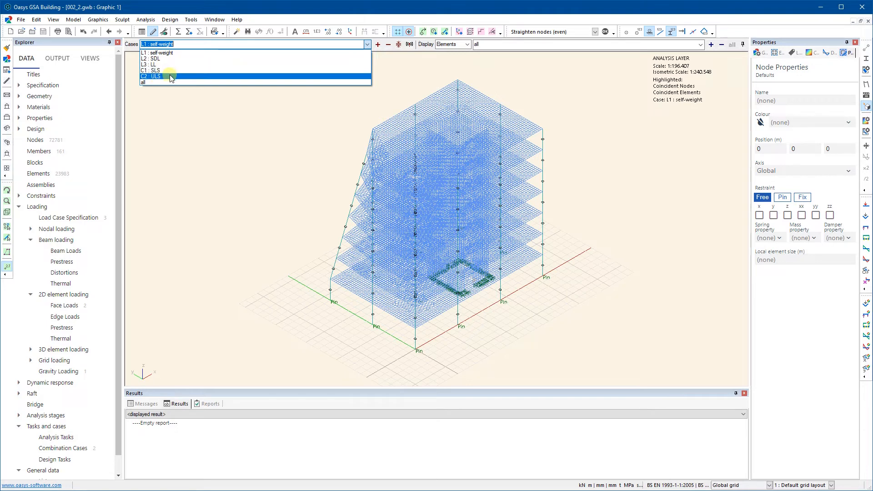
{"action": "left_click", "coordinate": [195, 4]}
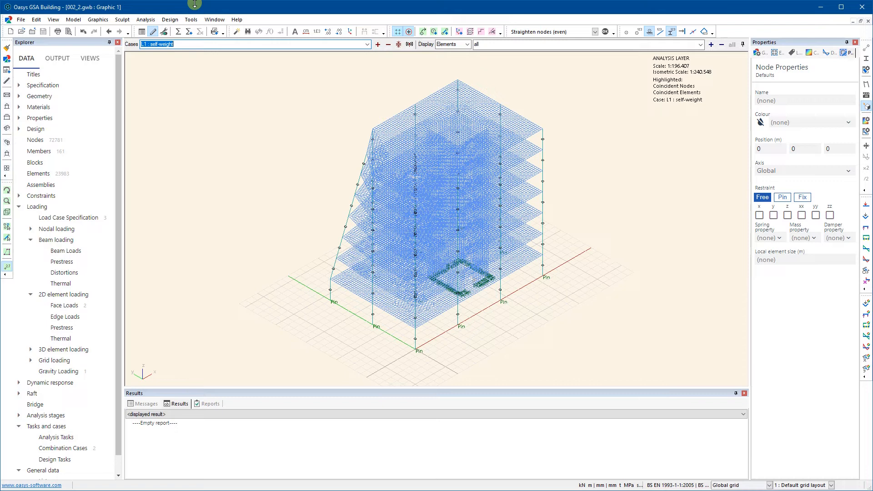
{"action": "left_click", "coordinate": [177, 32]}
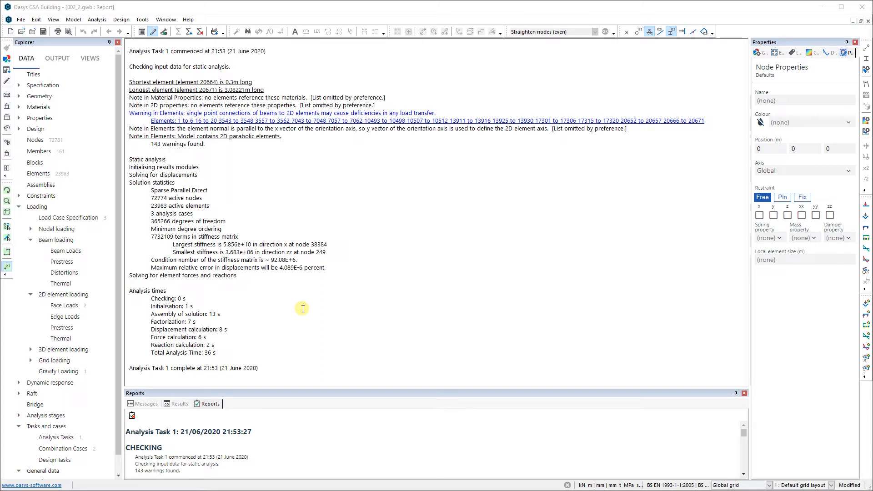
{"action": "left_click", "coordinate": [868, 22]}
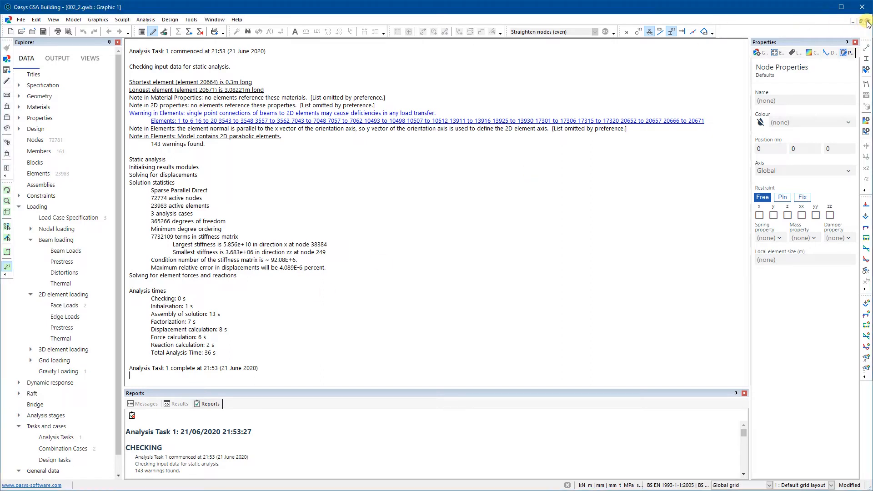
Step: Hide the explorer, properties and reports panes to enlarge the graphic view of the building
{"action": "scroll", "coordinate": [358, 355], "scroll_direction": "up", "scroll_amount": 3}
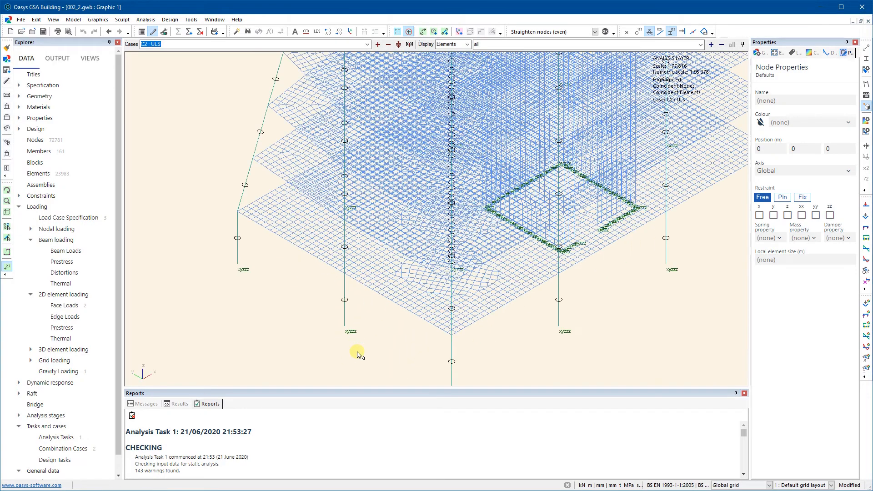
{"action": "scroll", "coordinate": [358, 355], "scroll_direction": "up", "scroll_amount": 5}
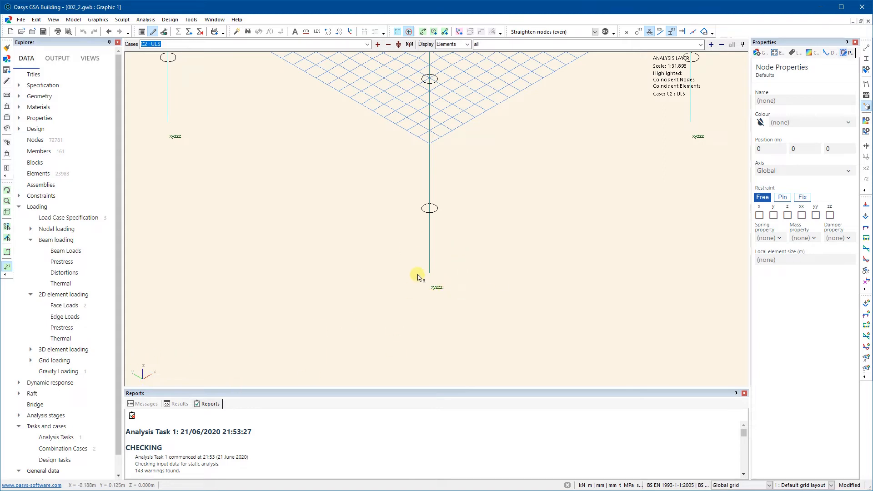
{"action": "scroll", "coordinate": [429, 293], "scroll_direction": "down", "scroll_amount": 7}
{"action": "middle_click_drag", "start_coordinate": [462, 243], "coordinate": [445, 301]}
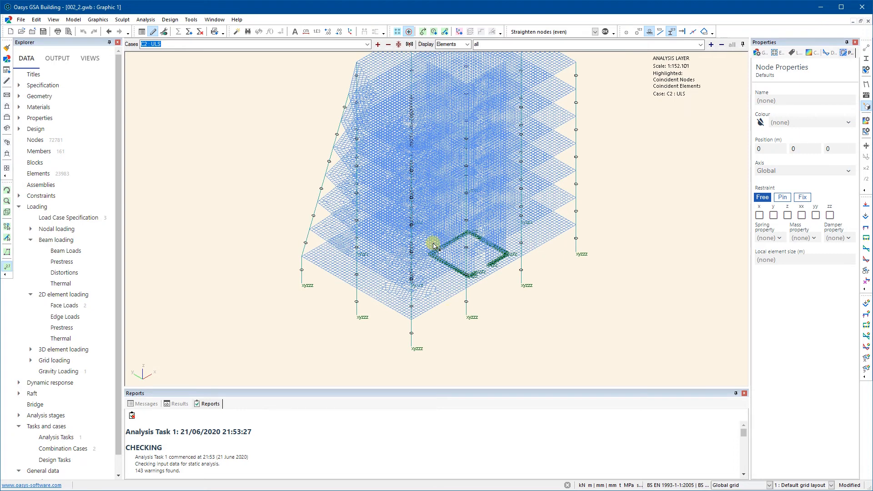
{"action": "middle_click_drag", "start_coordinate": [464, 251], "coordinate": [484, 289]}
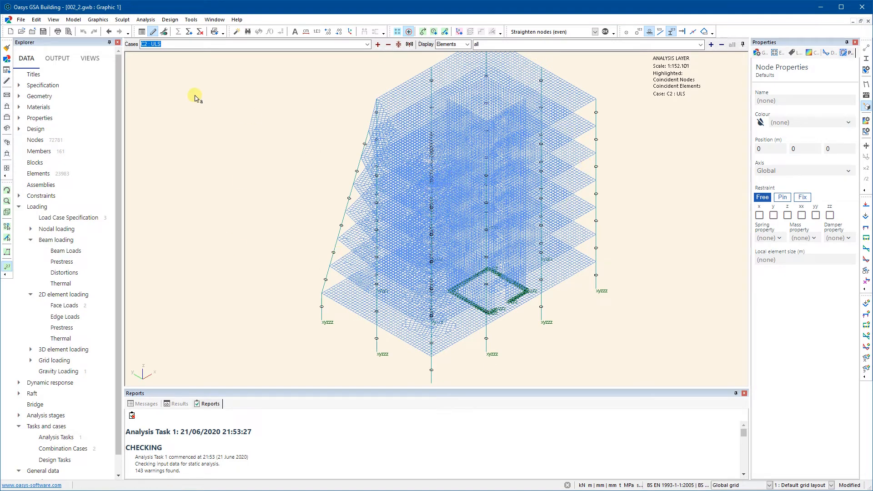
{"action": "left_click", "coordinate": [165, 32]}
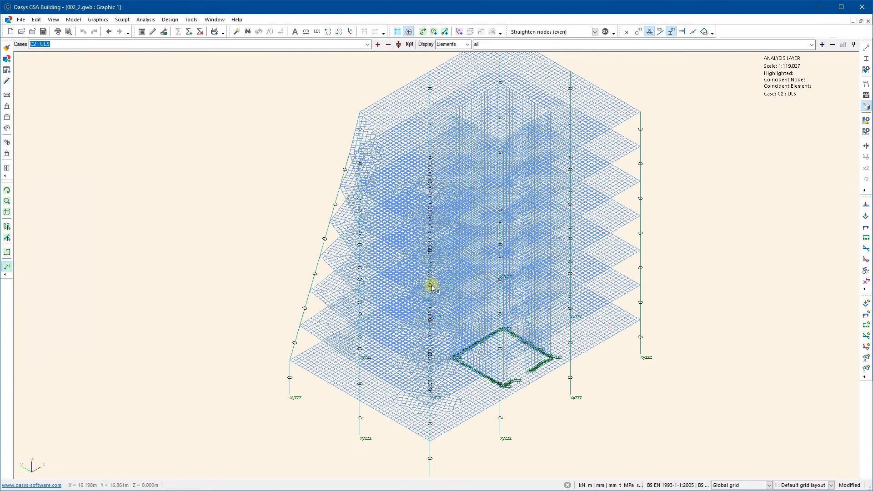
{"action": "scroll", "coordinate": [433, 284], "scroll_direction": "down", "scroll_amount": 1}
{"action": "middle_click_drag", "start_coordinate": [461, 283], "coordinate": [394, 313]}
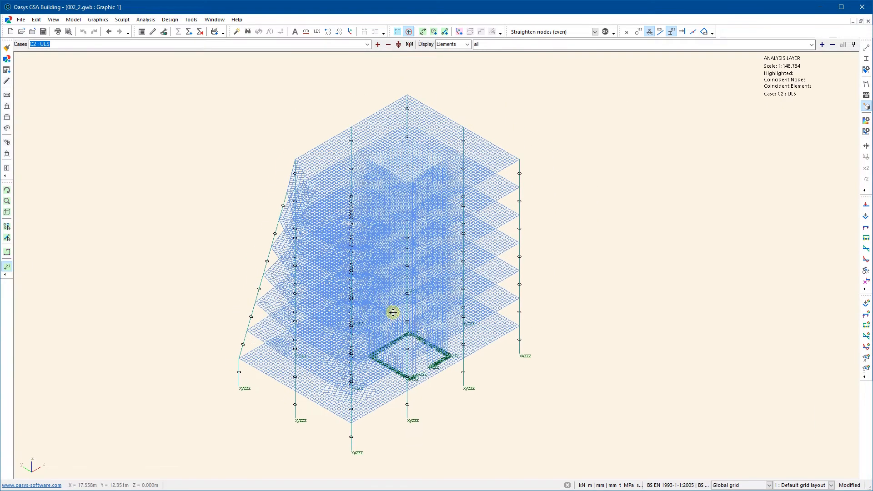
Step: Display the Myy moment diagram on the building for the ULS case, inspect it and switch it off
{"action": "left_click", "coordinate": [7, 190]}
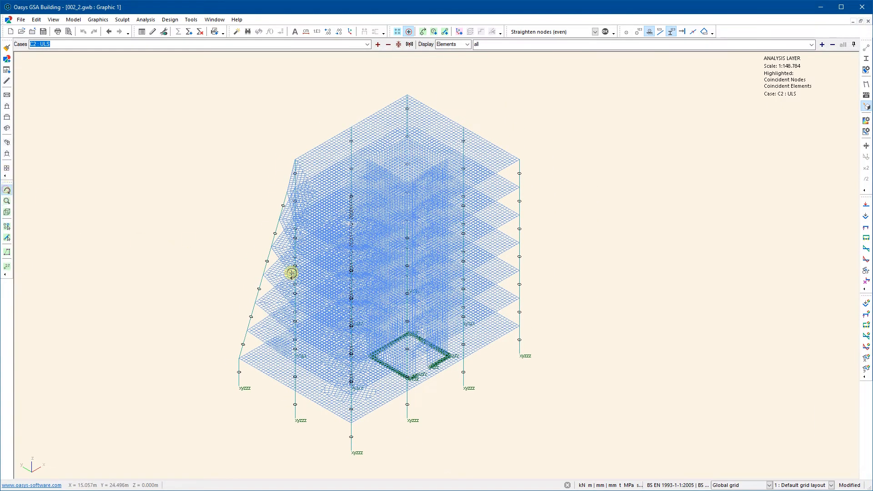
{"action": "mouse_move", "coordinate": [295, 274]}
{"action": "left_mouse_down"}
{"action": "mouse_move", "coordinate": [291, 252]}
{"action": "mouse_move", "coordinate": [279, 255]}
{"action": "mouse_move", "coordinate": [289, 260]}
{"action": "left_mouse_up"}
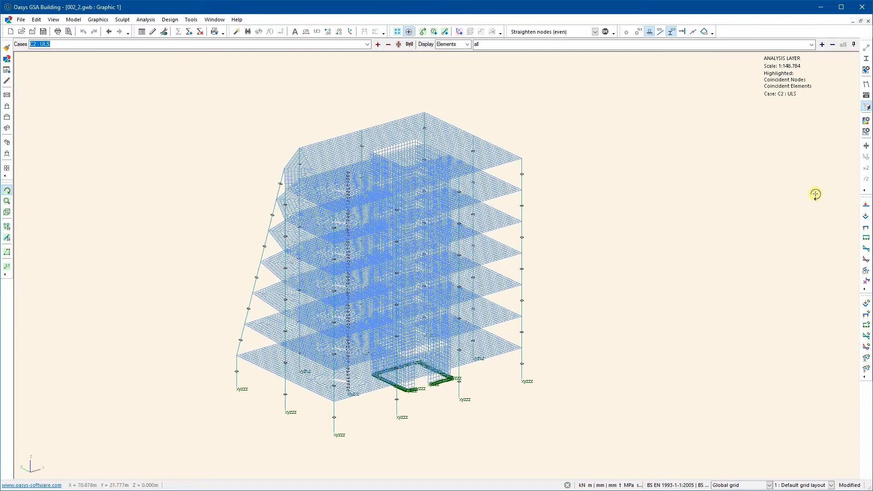
{"action": "left_click", "coordinate": [867, 259]}
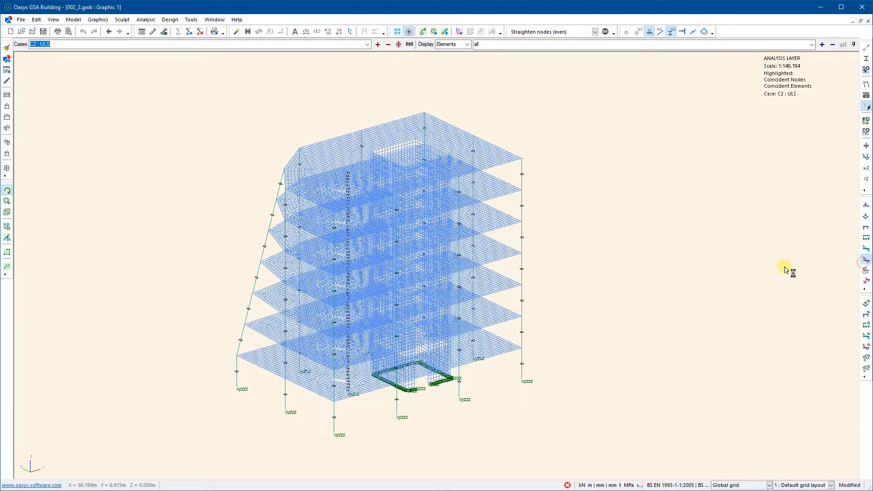
{"action": "scroll", "coordinate": [527, 262], "scroll_direction": "up", "scroll_amount": 1}
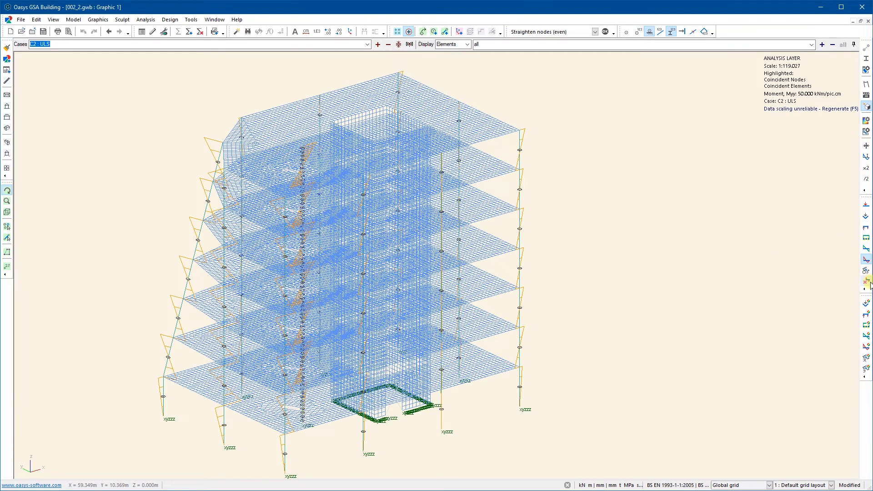
{"action": "left_click", "coordinate": [866, 261]}
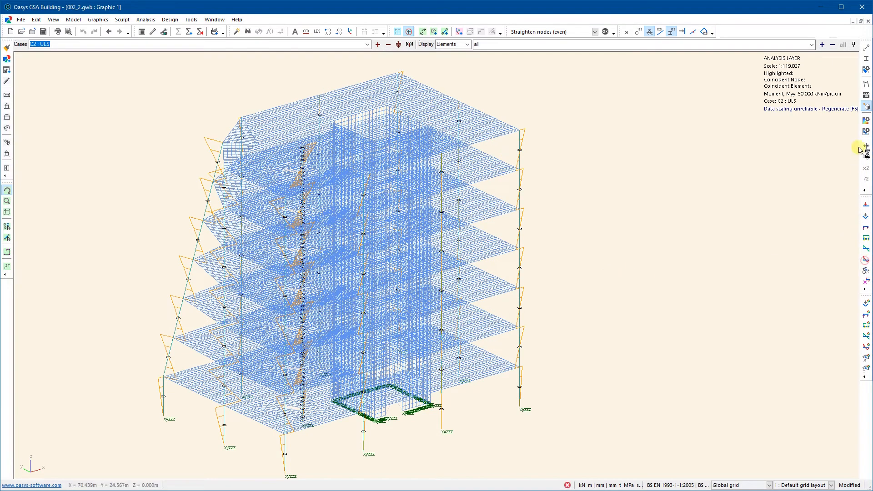
Step: Look through the beam and spring force and moment types in the diagram settings, and cancel the dialog
{"action": "left_click", "coordinate": [866, 131]}
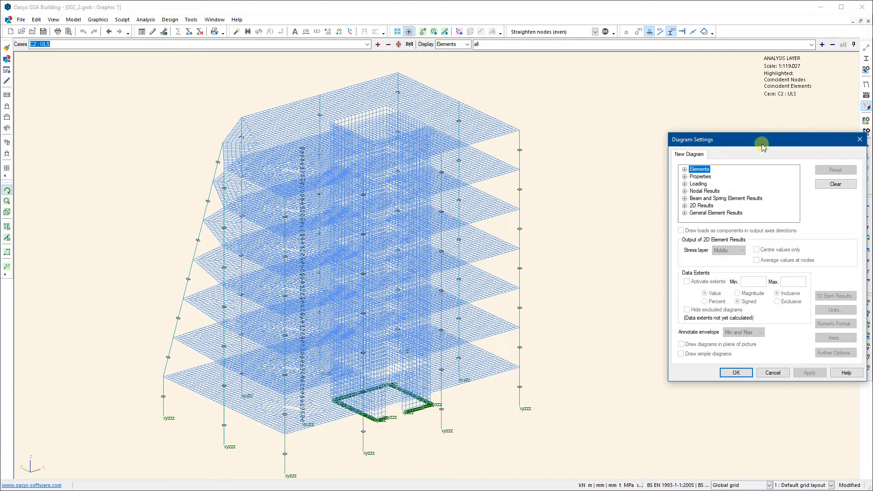
{"action": "left_click", "coordinate": [685, 199]}
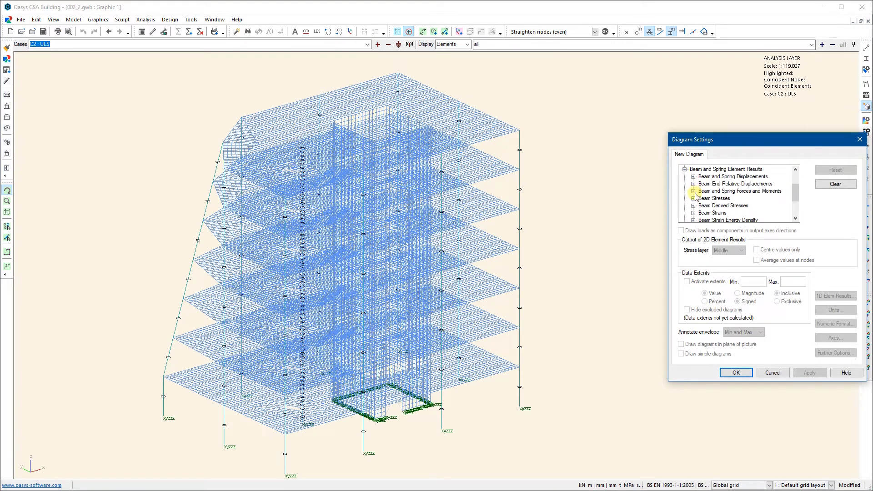
{"action": "left_click", "coordinate": [692, 192]}
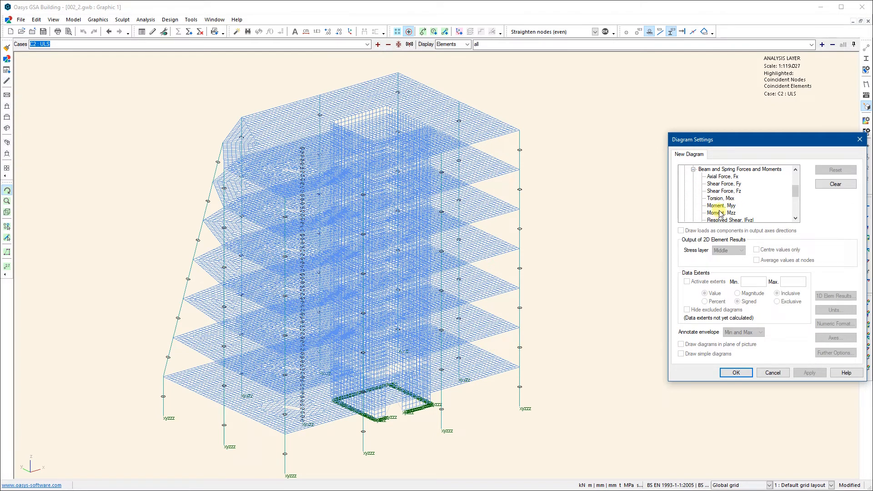
{"action": "left_click", "coordinate": [774, 375]}
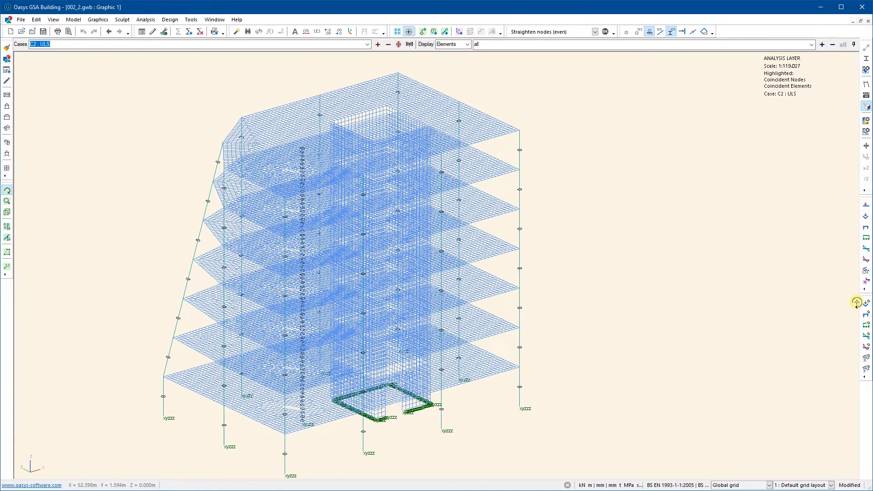
Step: Display the axial force Fx diagram for the ULS case, inspect the columns and switch it off
{"action": "left_click", "coordinate": [866, 237]}
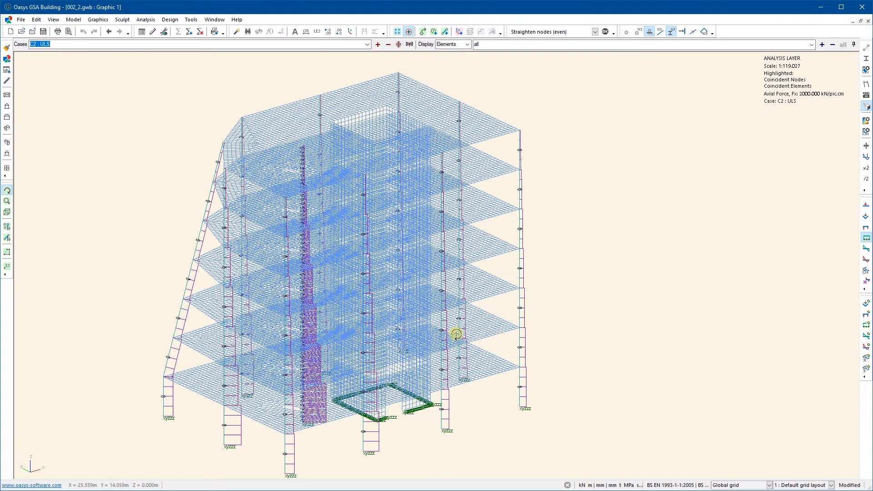
{"action": "scroll", "coordinate": [469, 348], "scroll_direction": "up", "scroll_amount": 1}
{"action": "scroll", "coordinate": [522, 264], "scroll_direction": "down", "scroll_amount": 2}
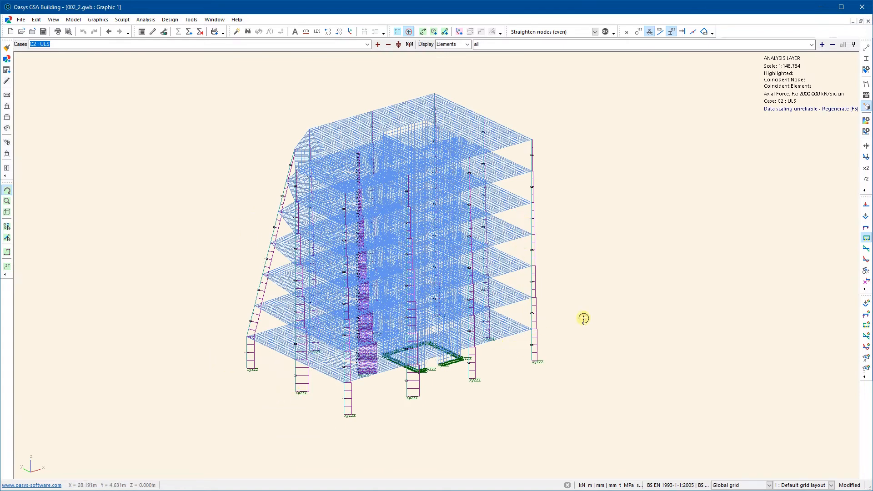
{"action": "left_click", "coordinate": [866, 239]}
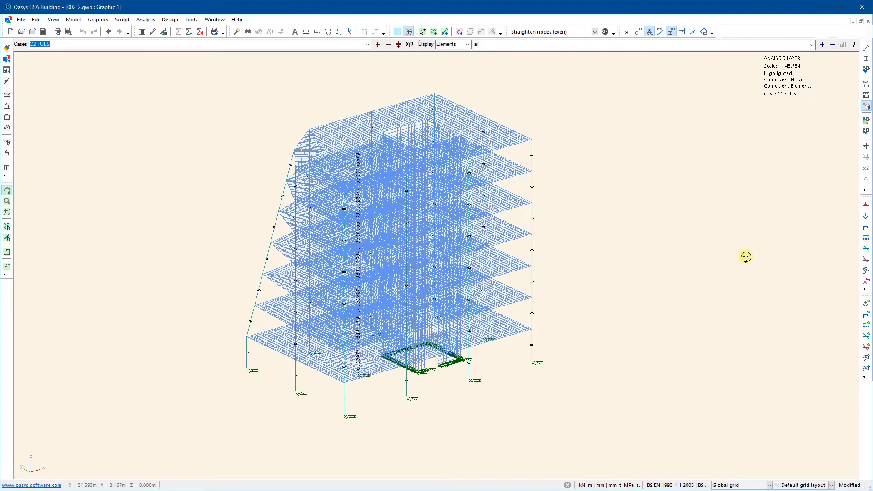
Step: Show the ULS support reaction forces and label their values at two of the front column bases
{"action": "left_click", "coordinate": [865, 230]}
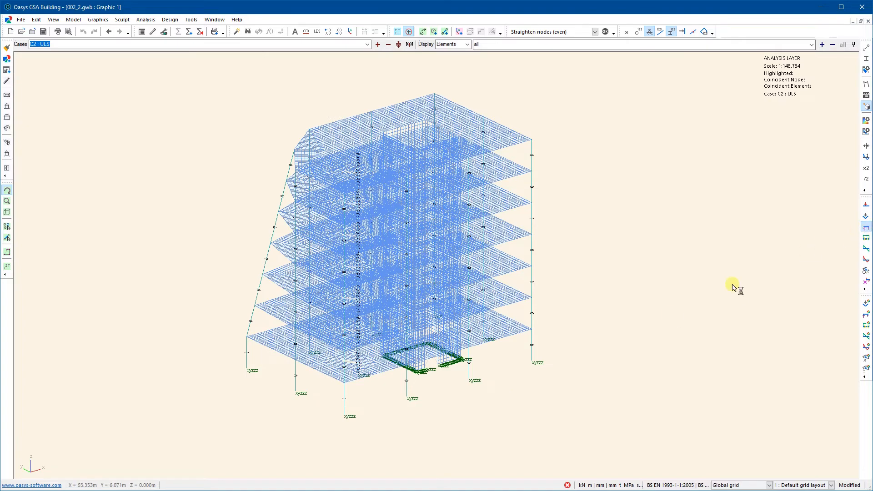
{"action": "scroll", "coordinate": [433, 405], "scroll_direction": "up", "scroll_amount": 5}
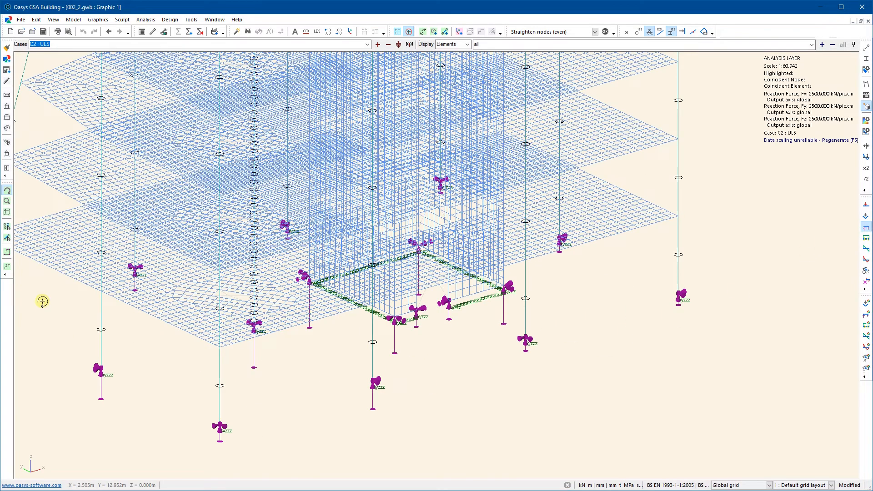
{"action": "left_click", "coordinate": [6, 267]}
{"action": "mouse_move", "coordinate": [281, 462]}
{"action": "left_mouse_down"}
{"action": "mouse_move", "coordinate": [88, 342]}
{"action": "mouse_move", "coordinate": [166, 426]}
{"action": "left_mouse_up"}
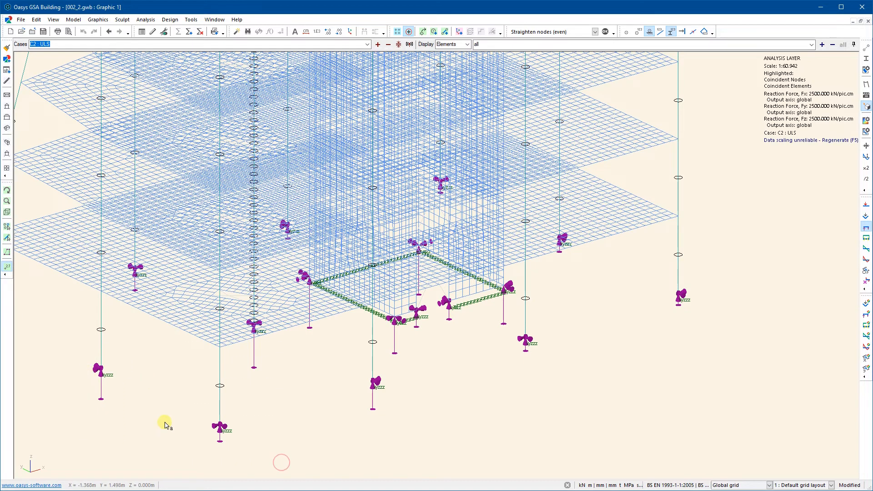
{"action": "scroll", "coordinate": [183, 412], "scroll_direction": "up", "scroll_amount": 2}
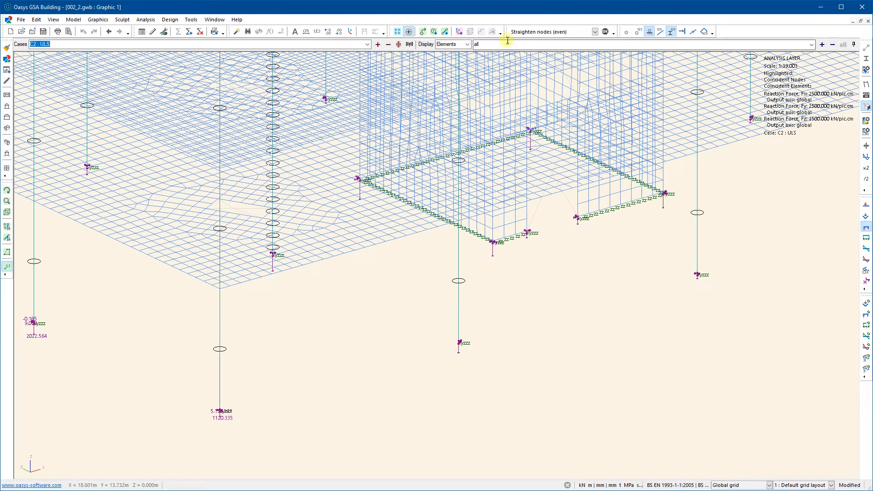
Step: Reduce the reaction values to zero decimals and switch the displayed case to C1 : SLS, followed by self-weight
{"action": "left_click", "coordinate": [340, 31]}
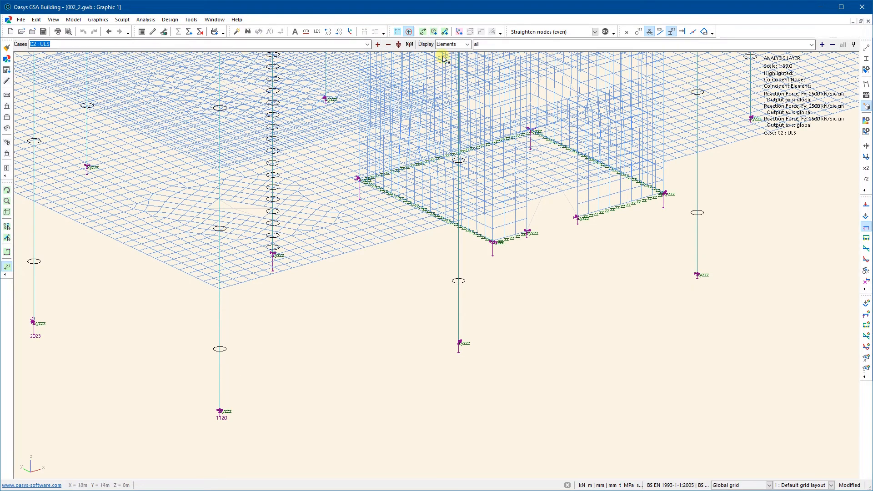
{"action": "left_click", "coordinate": [368, 45]}
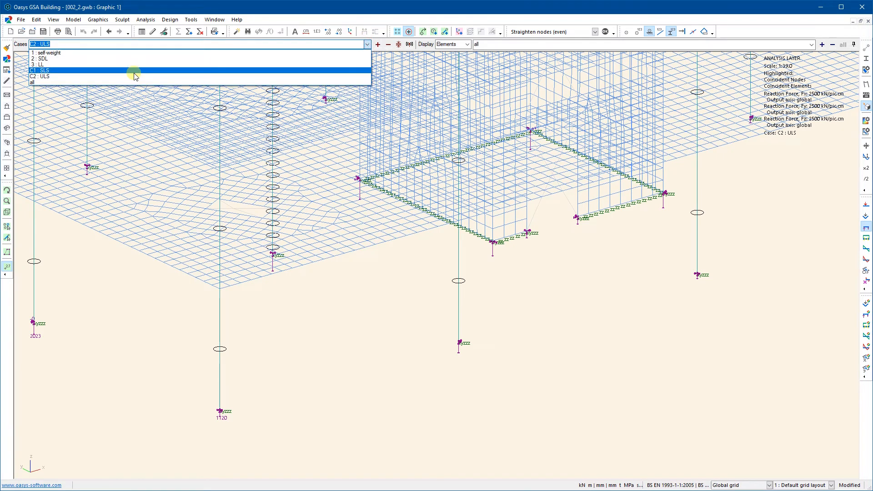
{"action": "left_click", "coordinate": [135, 75]}
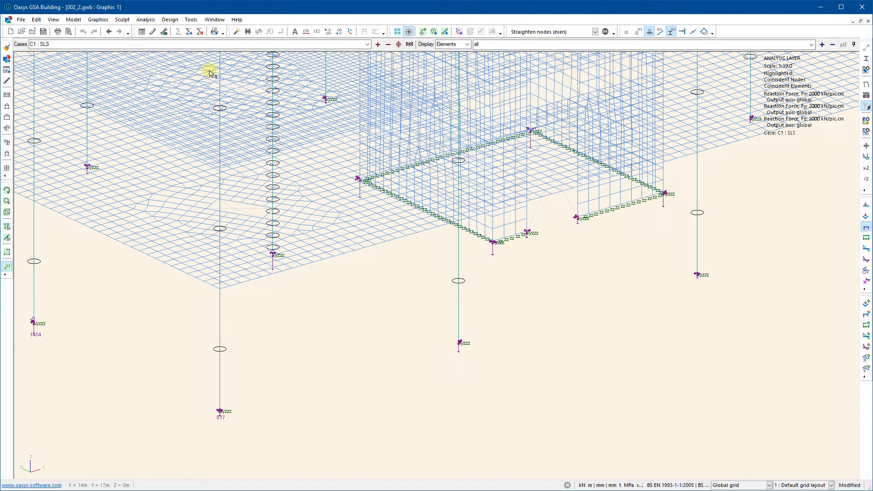
{"action": "left_click", "coordinate": [368, 44]}
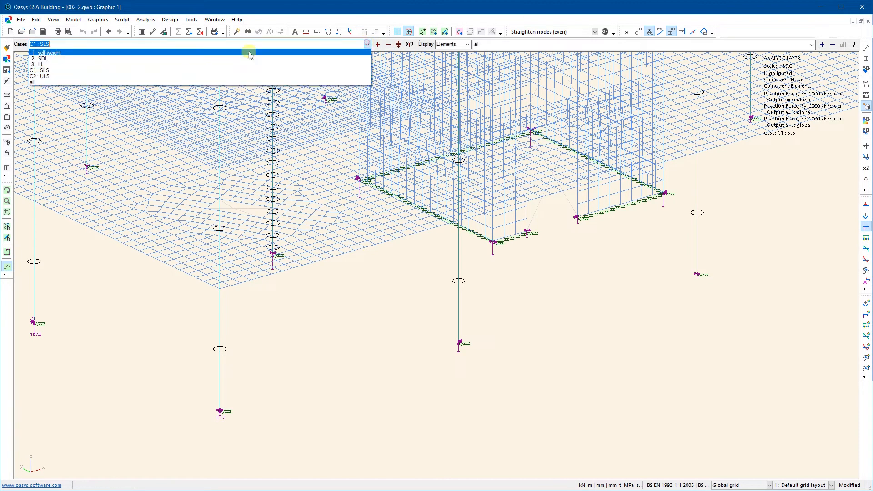
{"action": "left_click", "coordinate": [146, 54]}
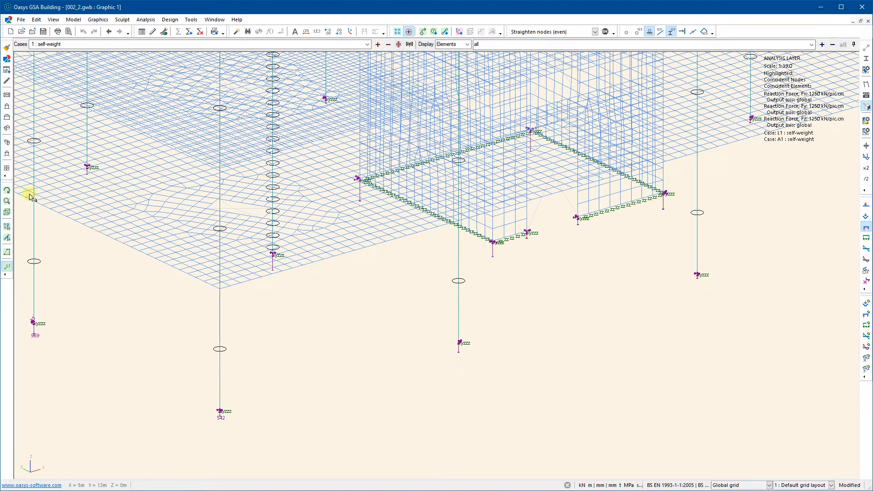
Step: Output the beam and spring forces and moments for all cases, limited to the element list "columns-e"
{"action": "left_click", "coordinate": [7, 168]}
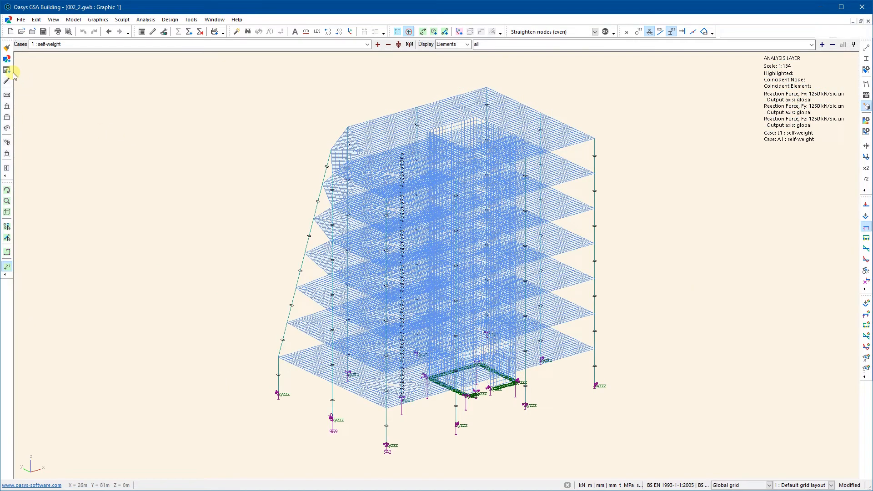
{"action": "left_click", "coordinate": [6, 70]}
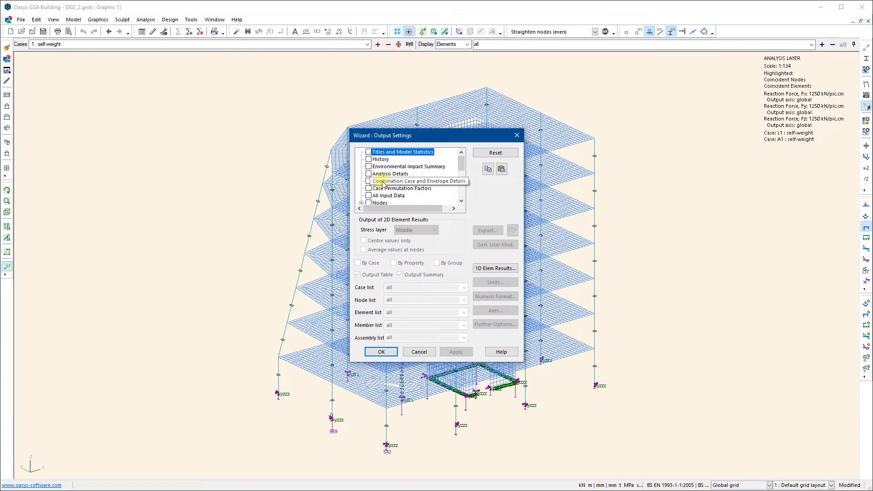
{"action": "scroll", "coordinate": [370, 193], "scroll_direction": "down", "scroll_amount": 5}
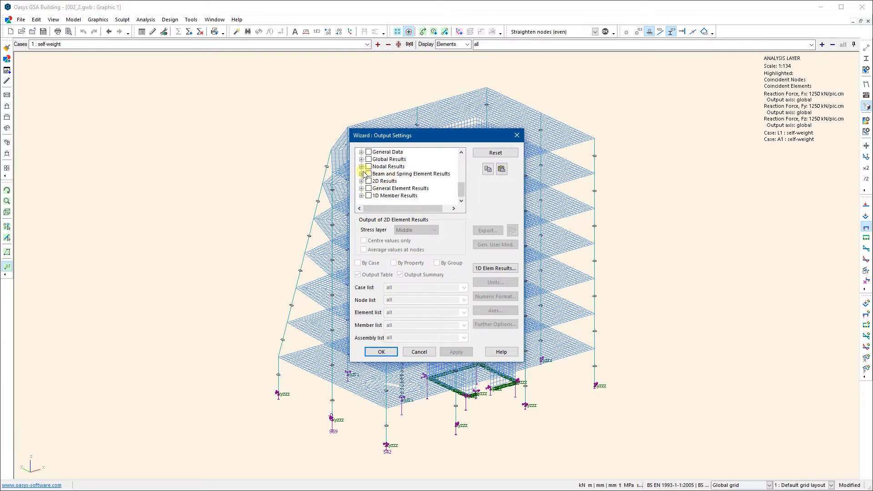
{"action": "left_click", "coordinate": [362, 174]}
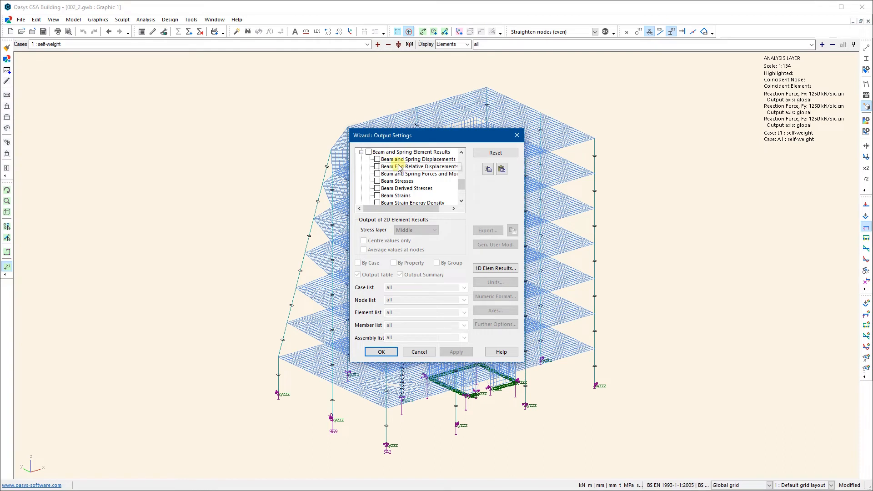
{"action": "left_click", "coordinate": [377, 174]}
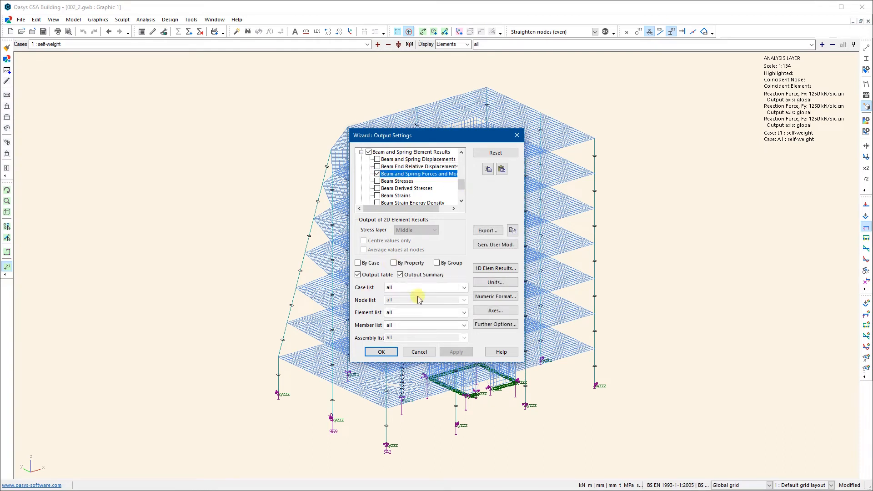
{"action": "left_click", "coordinate": [461, 313]}
{"action": "left_click", "coordinate": [463, 314]}
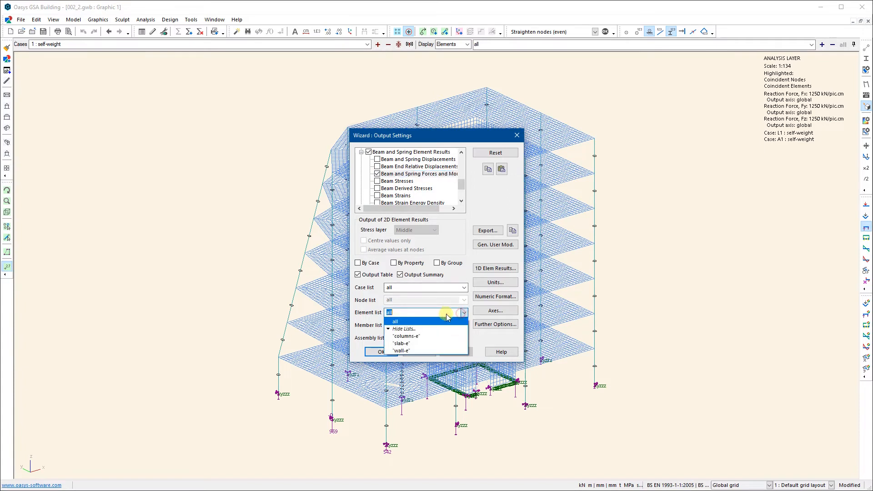
{"action": "left_click", "coordinate": [415, 338]}
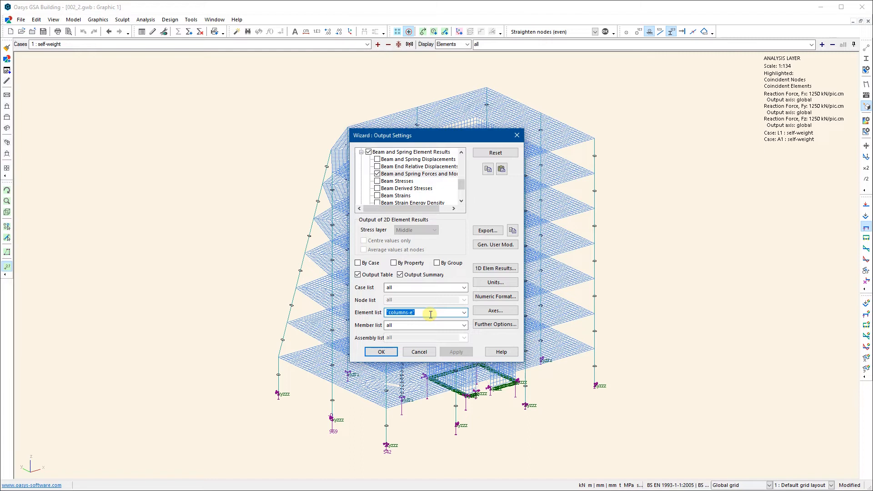
{"action": "left_click", "coordinate": [383, 353]}
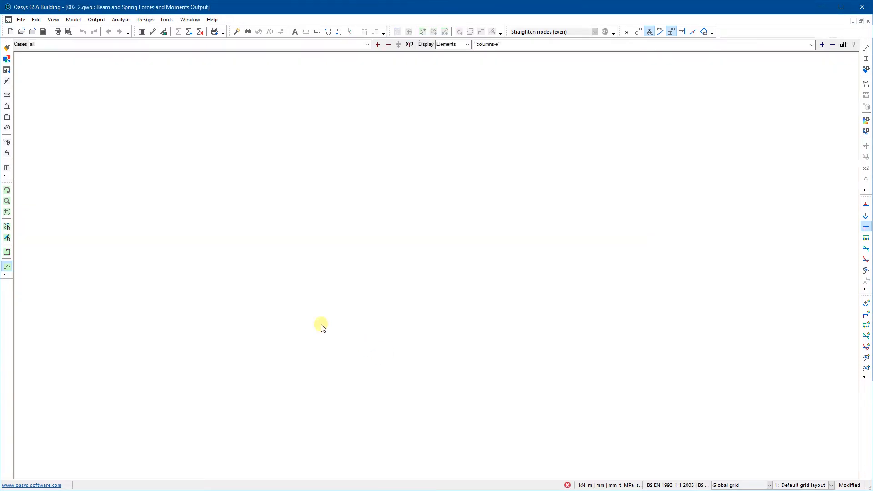
Step: Examine the tabulated forces and moments of the column elements for the analysis and combination cases
{"action": "scroll", "coordinate": [136, 138], "scroll_direction": "down", "scroll_amount": 10}
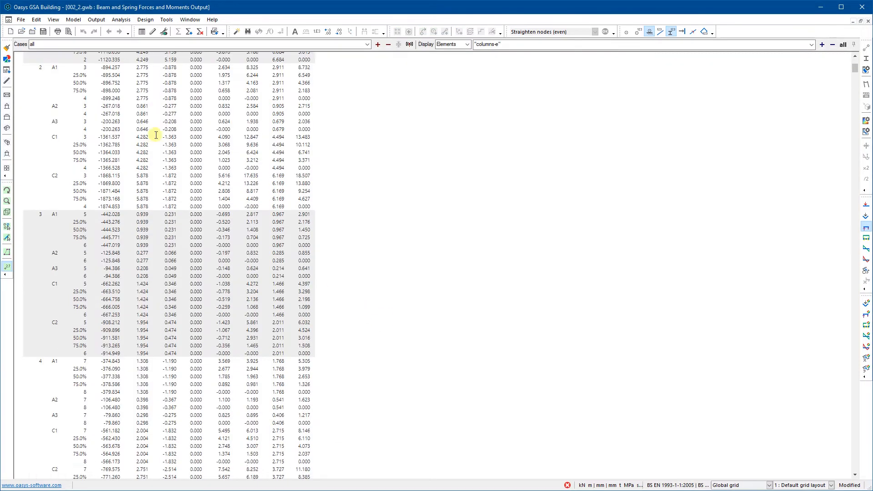
{"action": "scroll", "coordinate": [170, 117], "scroll_direction": "down", "scroll_amount": 14}
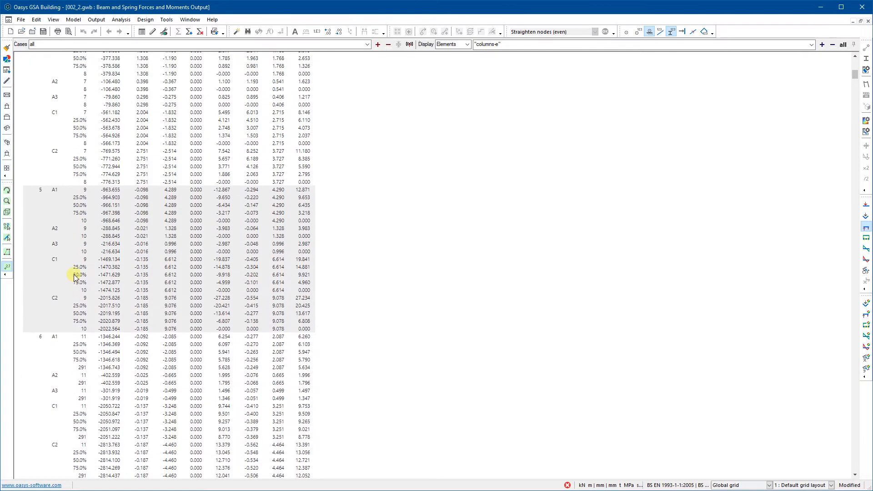
{"action": "scroll", "coordinate": [75, 277], "scroll_direction": "down", "scroll_amount": 10}
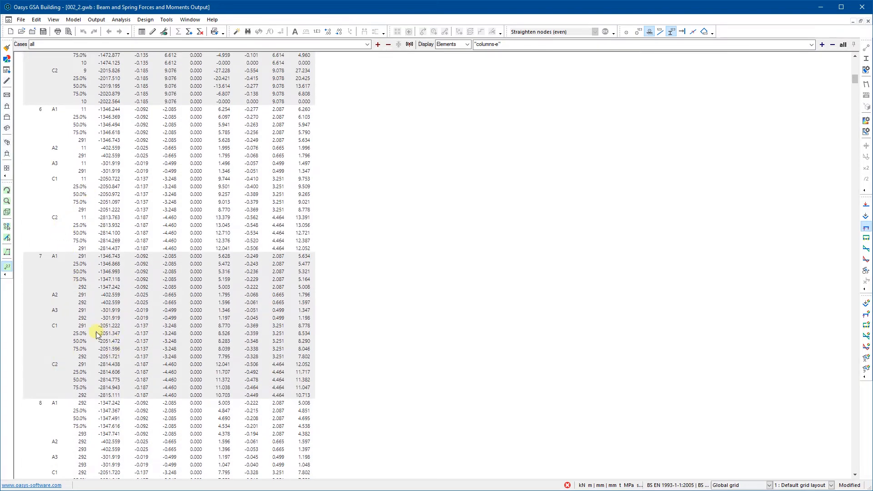
{"action": "scroll", "coordinate": [97, 333], "scroll_direction": "down", "scroll_amount": 4}
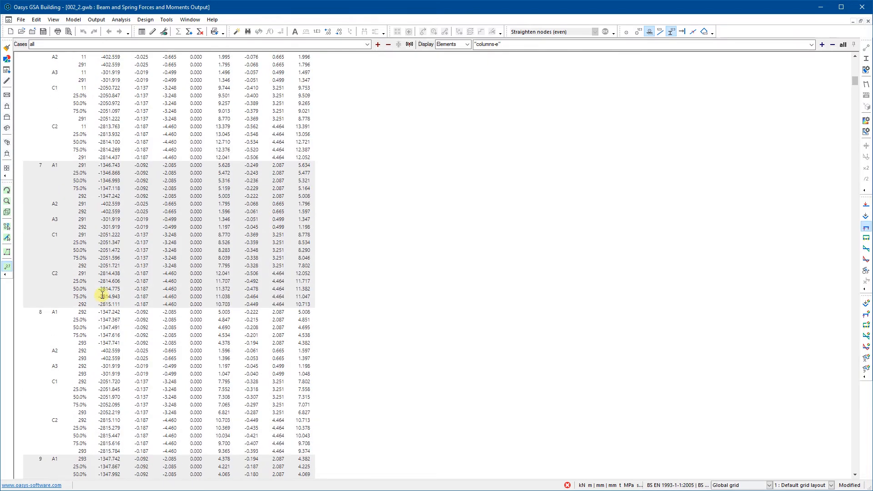
{"action": "scroll", "coordinate": [130, 247], "scroll_direction": "up", "scroll_amount": 14}
Step: Check the intermediate force and displacement settings for 1D element results in the output settings, leaving them unmodified
{"action": "left_click", "coordinate": [237, 31]}
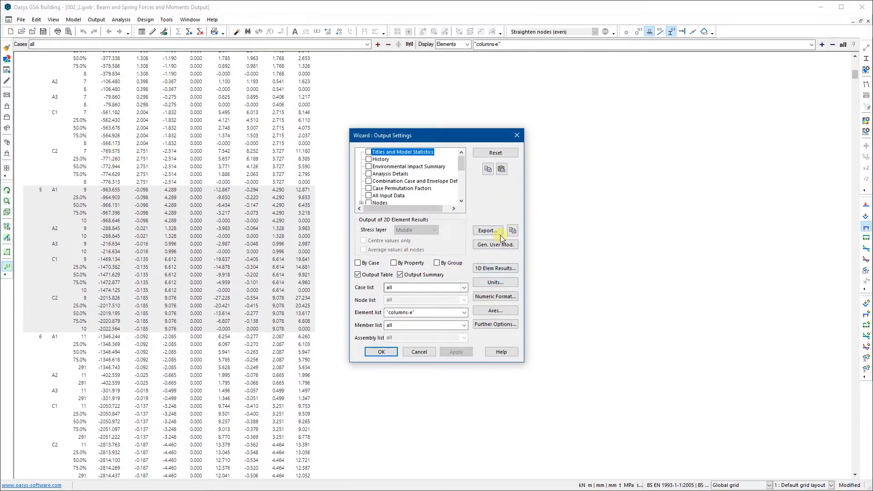
{"action": "left_click", "coordinate": [492, 270]}
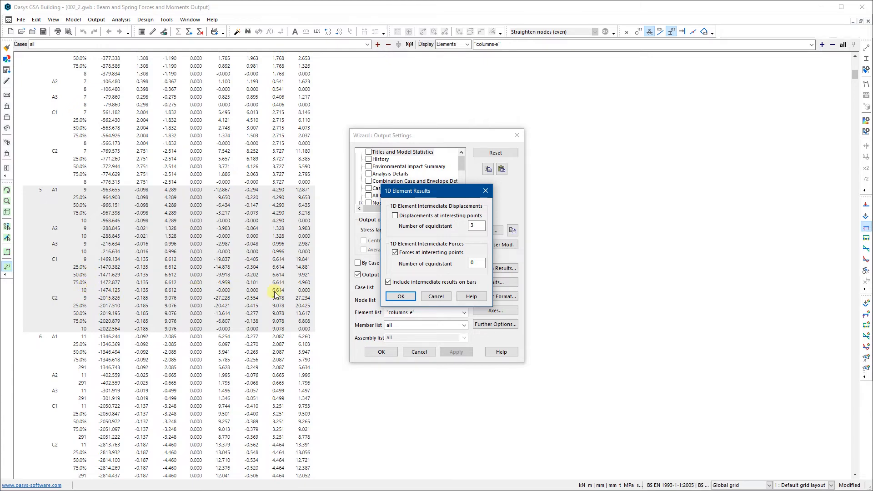
{"action": "left_click", "coordinate": [435, 296]}
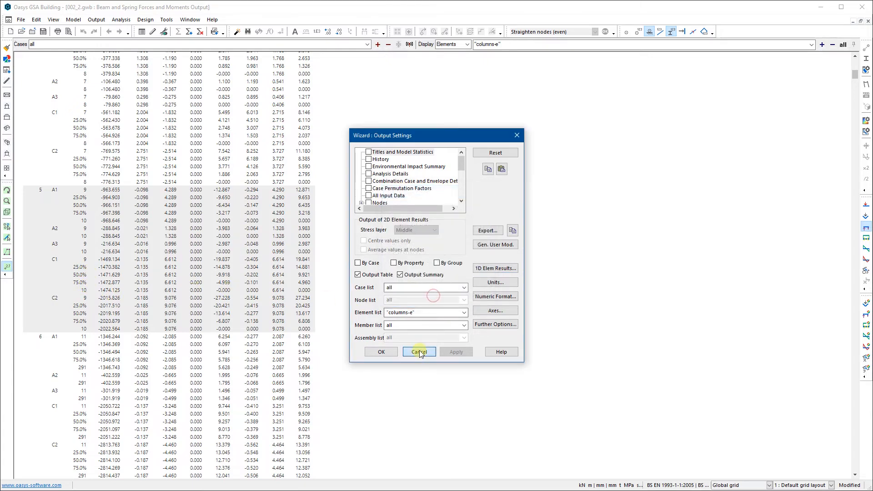
{"action": "left_click", "coordinate": [419, 351]}
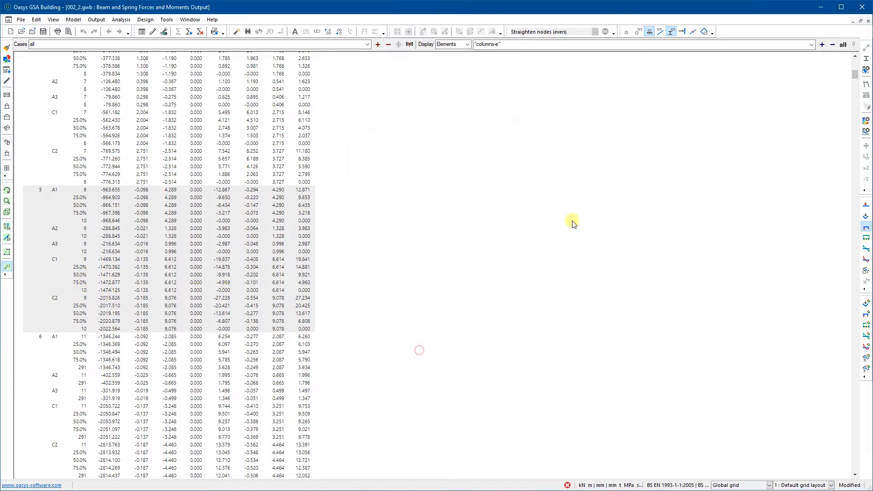
Step: Close the beam forces and moments output and clear the reaction force diagrams from the model view
{"action": "left_click", "coordinate": [868, 21]}
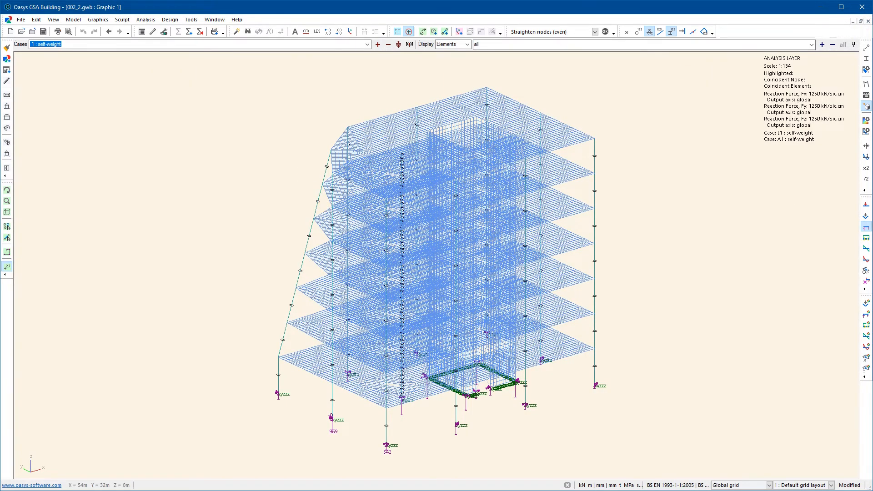
{"action": "left_click", "coordinate": [865, 227]}
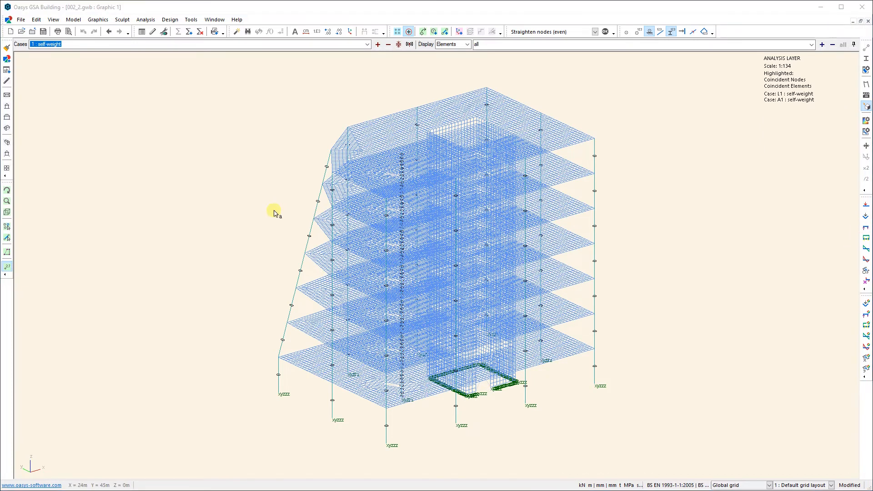
Step: Examine the building model in plan and from several sides
{"action": "left_click", "coordinate": [7, 191]}
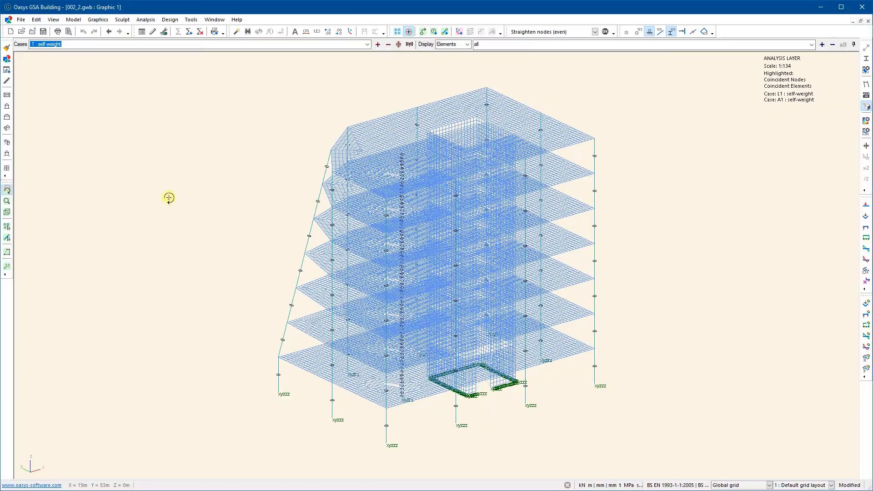
{"action": "left_click_drag", "start_coordinate": [170, 197], "coordinate": [205, 258]}
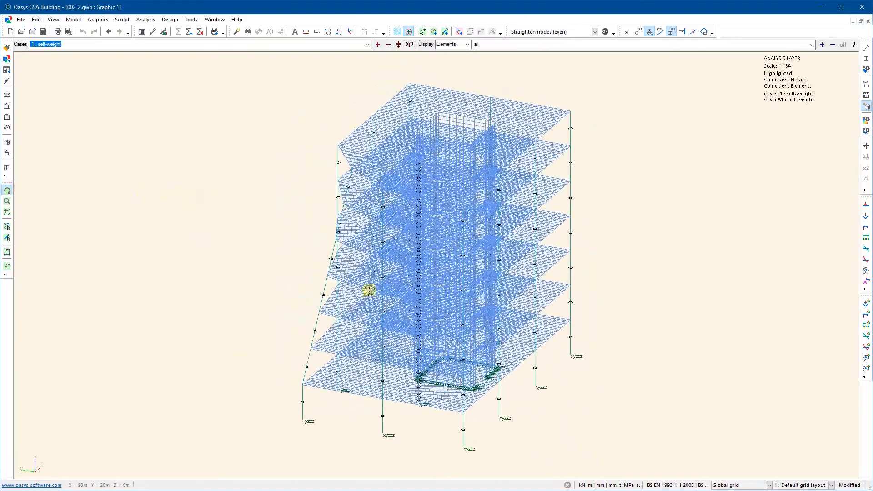
{"action": "left_click_drag", "start_coordinate": [449, 248], "coordinate": [419, 309]}
{"action": "left_click", "coordinate": [6, 95]}
{"action": "left_click", "coordinate": [344, 300]}
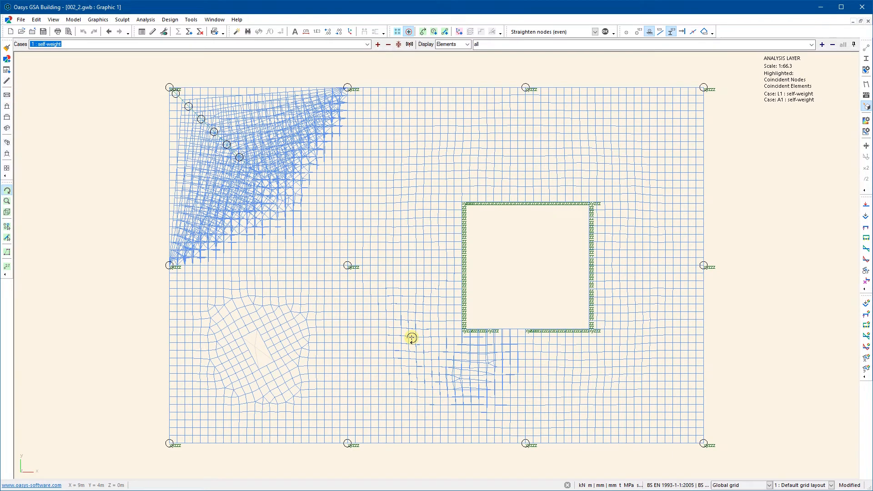
{"action": "left_click_drag", "start_coordinate": [398, 354], "coordinate": [452, 307]}
{"action": "scroll", "coordinate": [412, 330], "scroll_direction": "down", "scroll_amount": 3}
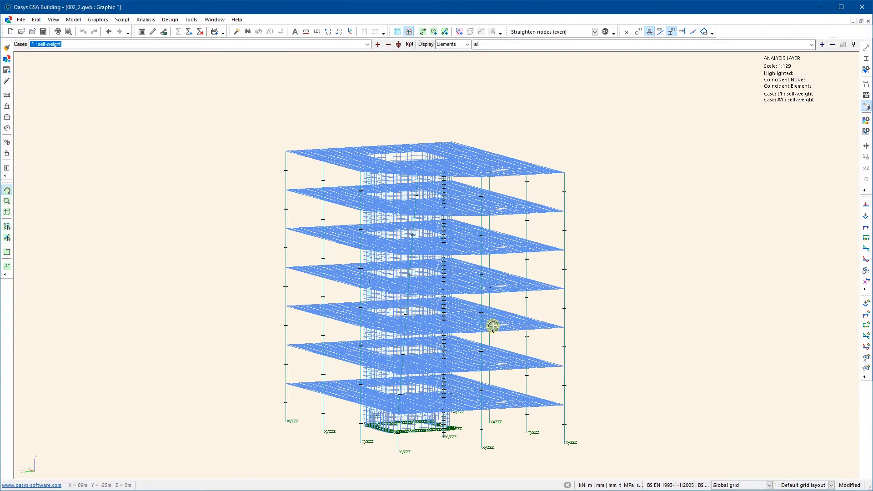
{"action": "mouse_move", "coordinate": [555, 381]}
{"action": "left_mouse_down"}
{"action": "mouse_move", "coordinate": [602, 347]}
{"action": "mouse_move", "coordinate": [532, 357]}
{"action": "mouse_move", "coordinate": [549, 370]}
{"action": "left_mouse_up"}
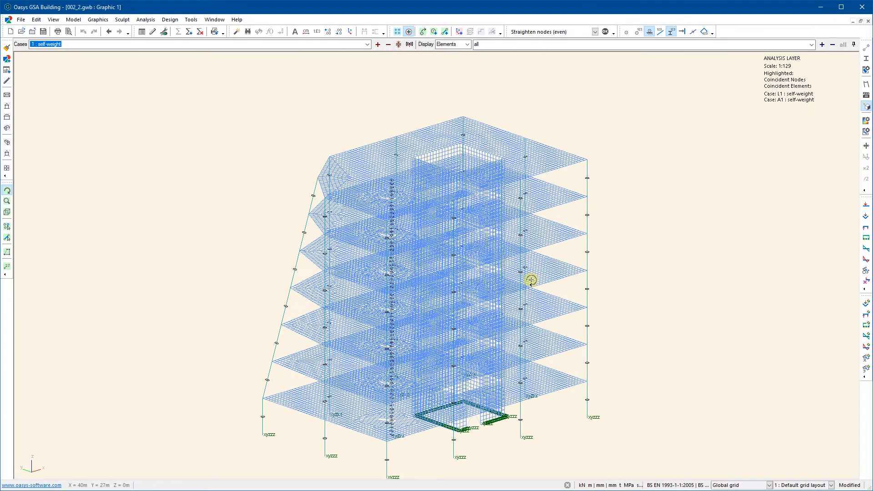
{"action": "mouse_move", "coordinate": [501, 296]}
{"action": "left_mouse_down"}
{"action": "mouse_move", "coordinate": [490, 273]}
{"action": "mouse_move", "coordinate": [507, 294]}
{"action": "left_mouse_up"}
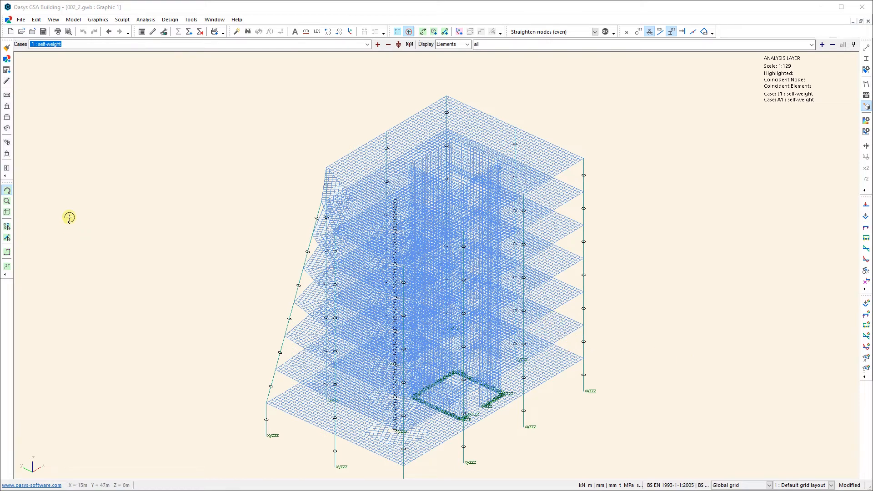
Step: Select the fourth-floor slab elements together with the columns and core walls directly above and below it
{"action": "left_click", "coordinate": [7, 118]}
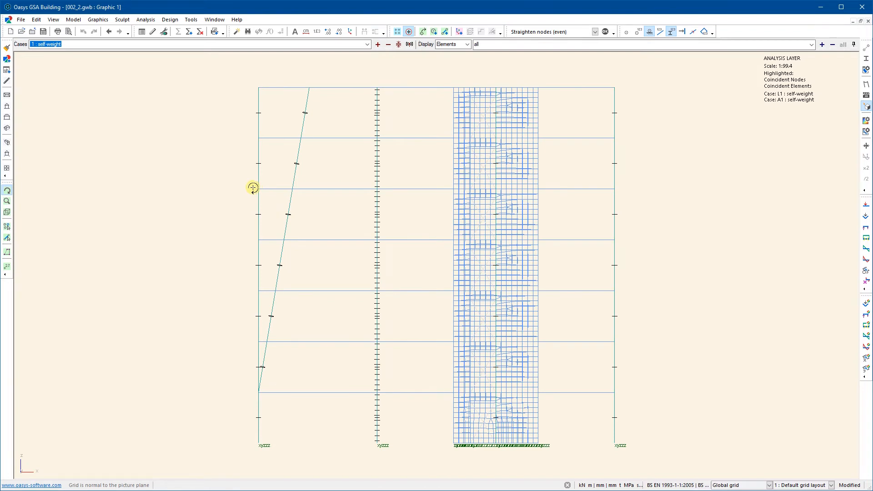
{"action": "left_click", "coordinate": [8, 238]}
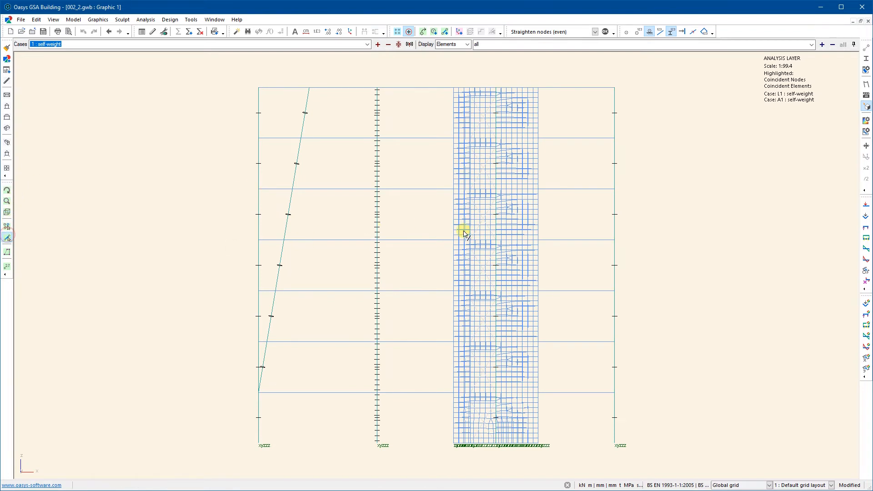
{"action": "left_click_drag", "start_coordinate": [617, 291], "coordinate": [228, 193]}
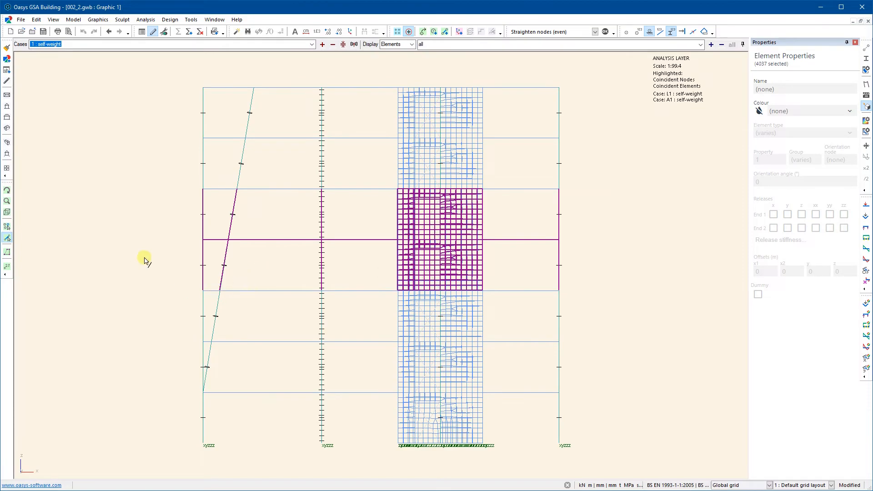
{"action": "left_click", "coordinate": [12, 131]}
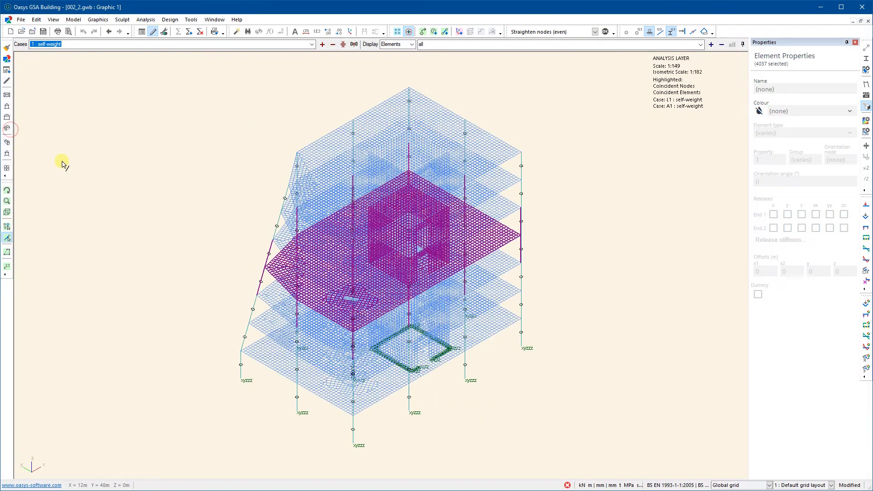
{"action": "left_click", "coordinate": [7, 190]}
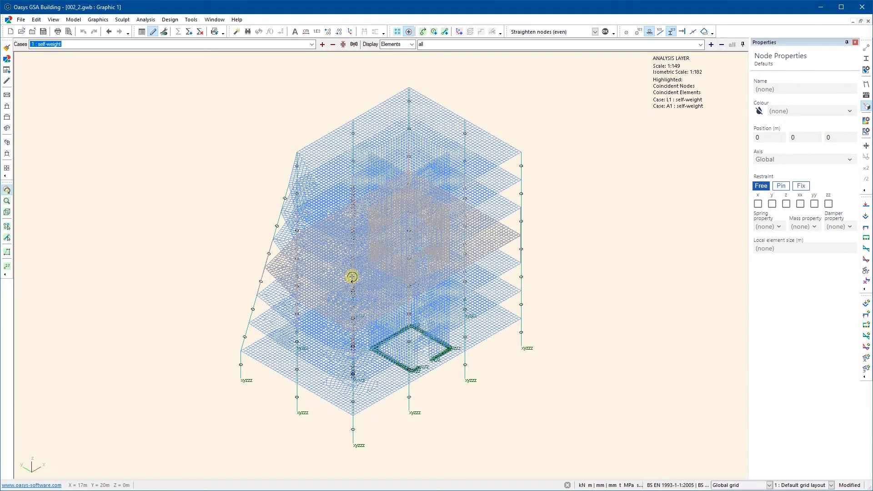
{"action": "left_click_drag", "start_coordinate": [351, 277], "coordinate": [419, 277]}
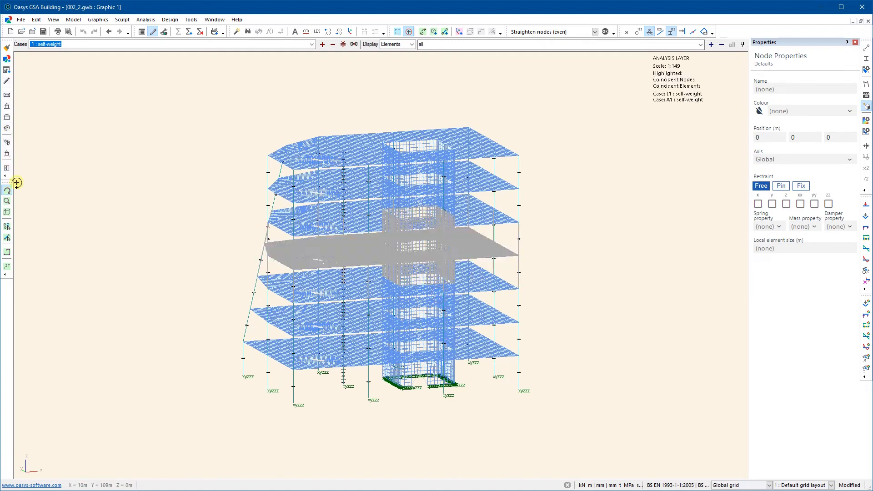
{"action": "left_click", "coordinate": [7, 237]}
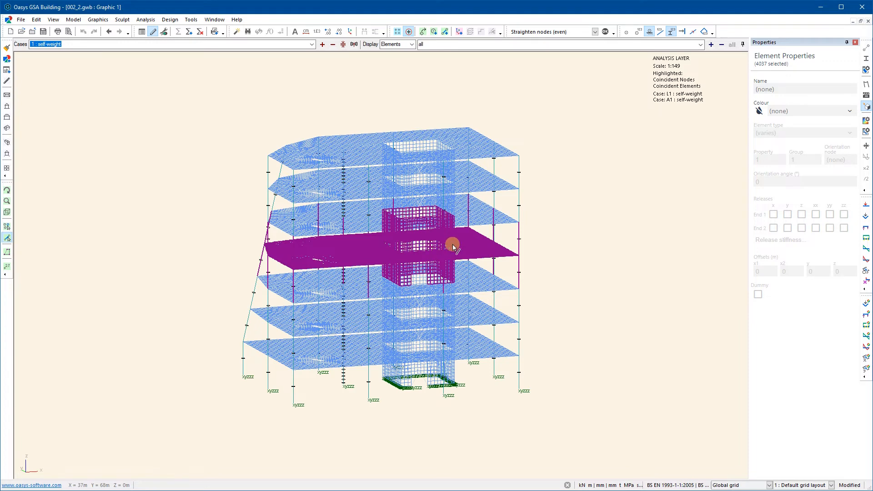
Step: Save the selected elements as a list named "4th floor" and clear the selection
{"action": "right_click", "coordinate": [178, 153]}
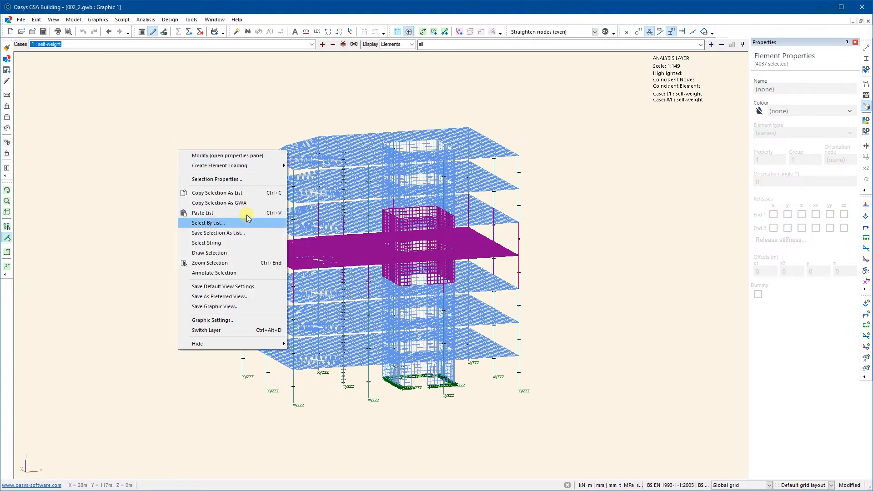
{"action": "left_click", "coordinate": [228, 233]}
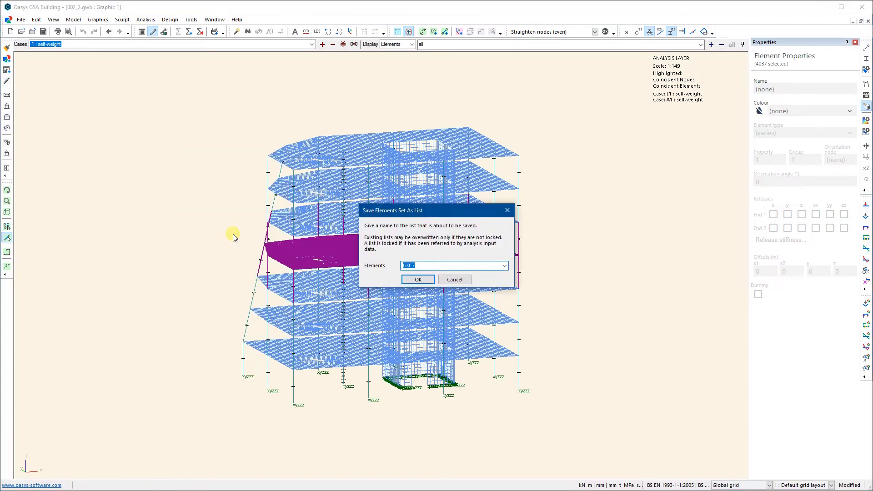
{"action": "type", "text": "4th floor"}
{"action": "left_click", "coordinate": [412, 279]}
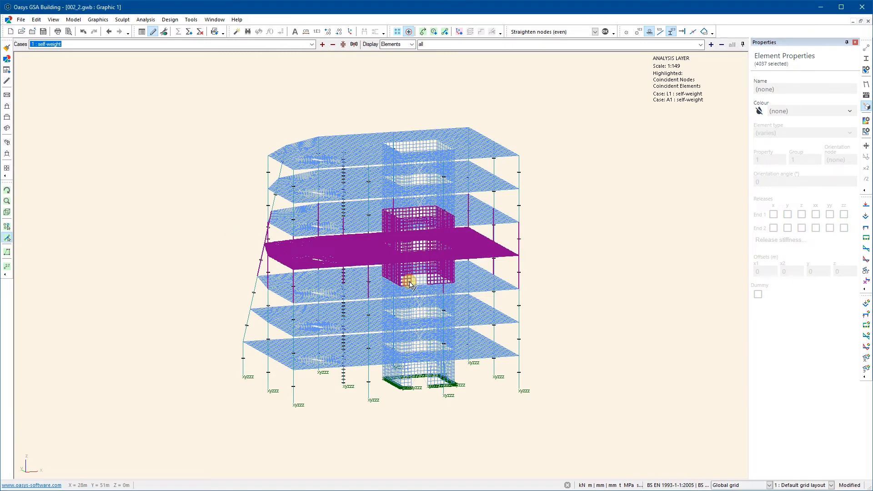
{"action": "left_click", "coordinate": [170, 176]}
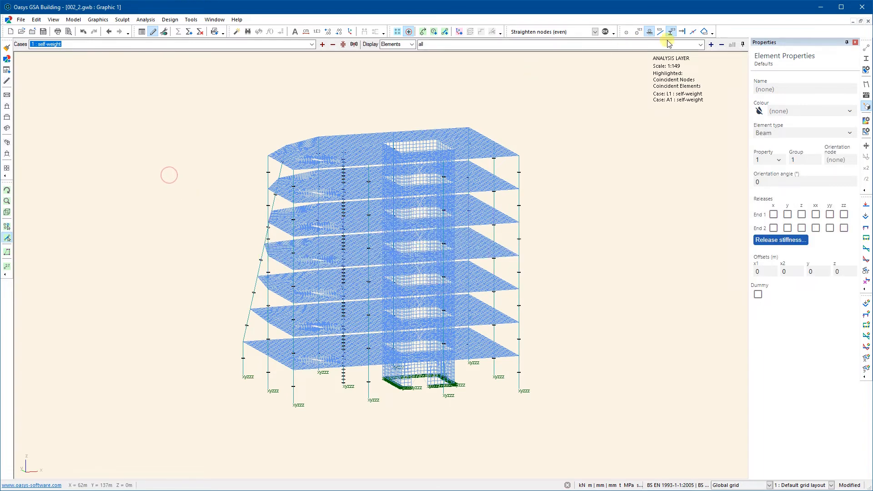
Step: Limit the displayed elements to the "4th floor" list and inspect the isolated storey from several angles
{"action": "left_click", "coordinate": [701, 44]}
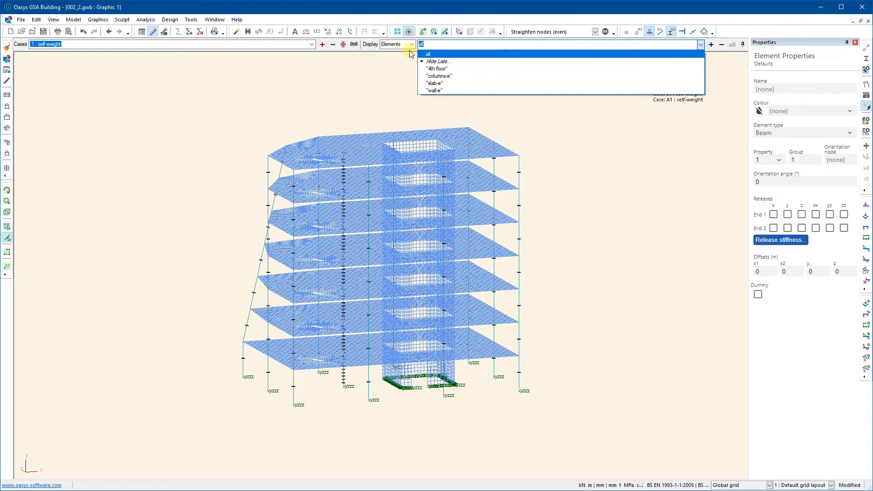
{"action": "left_click", "coordinate": [436, 68]}
{"action": "left_click", "coordinate": [6, 190]}
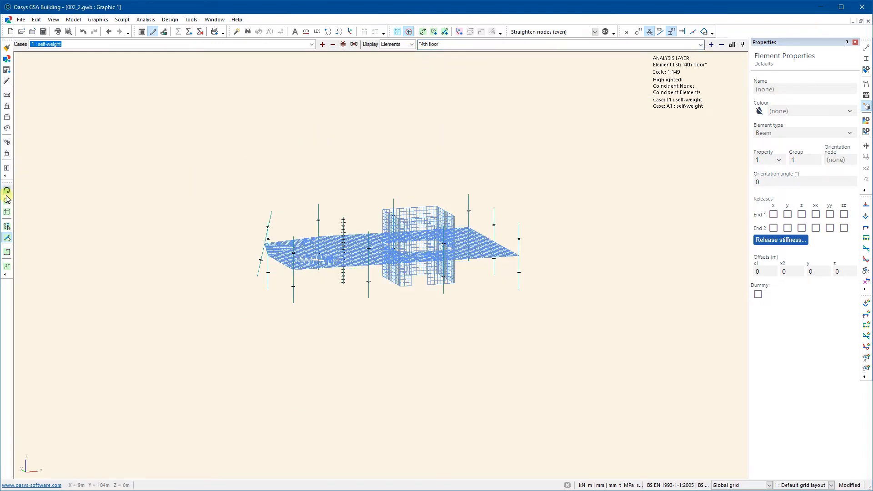
{"action": "left_click_drag", "start_coordinate": [131, 211], "coordinate": [323, 196]}
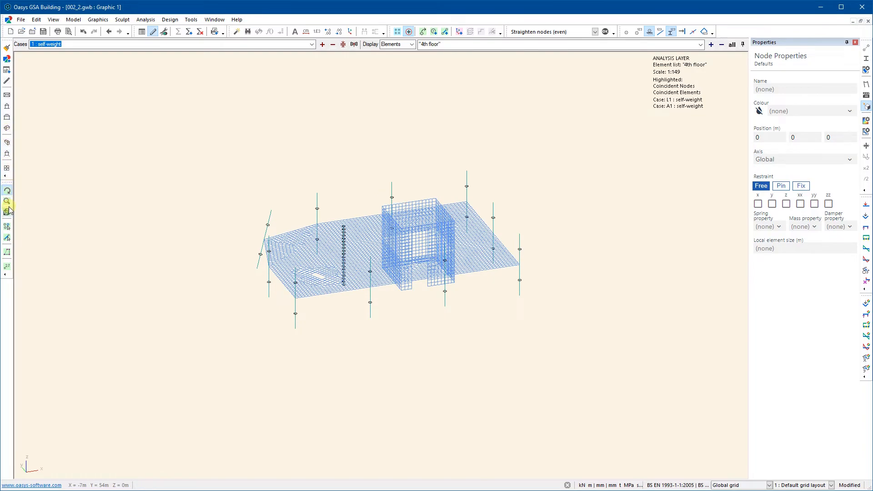
{"action": "left_click", "coordinate": [8, 167]}
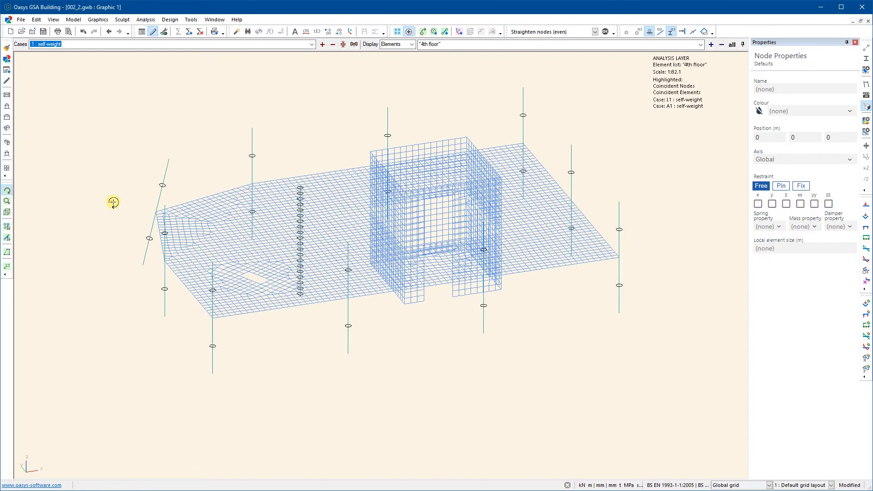
{"action": "mouse_move", "coordinate": [113, 200]}
{"action": "left_mouse_down"}
{"action": "mouse_move", "coordinate": [132, 197]}
{"action": "mouse_move", "coordinate": [126, 208]}
{"action": "left_mouse_up"}
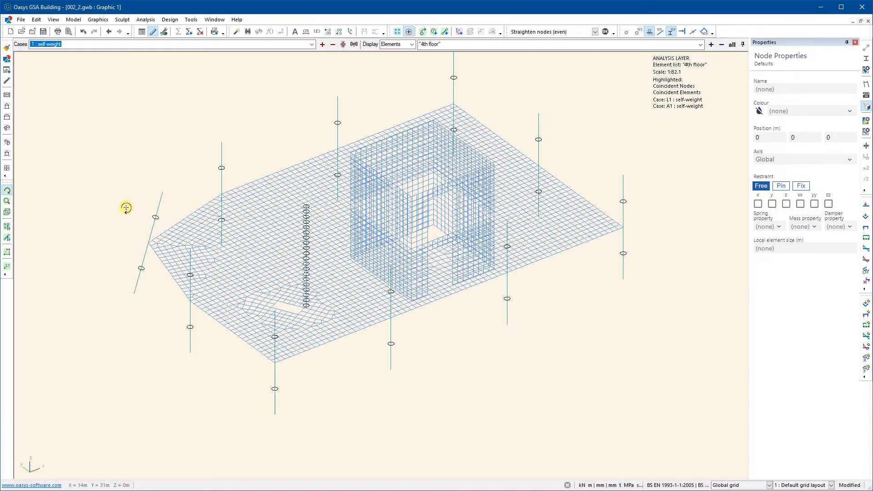
{"action": "left_click_drag", "start_coordinate": [381, 238], "coordinate": [355, 211]}
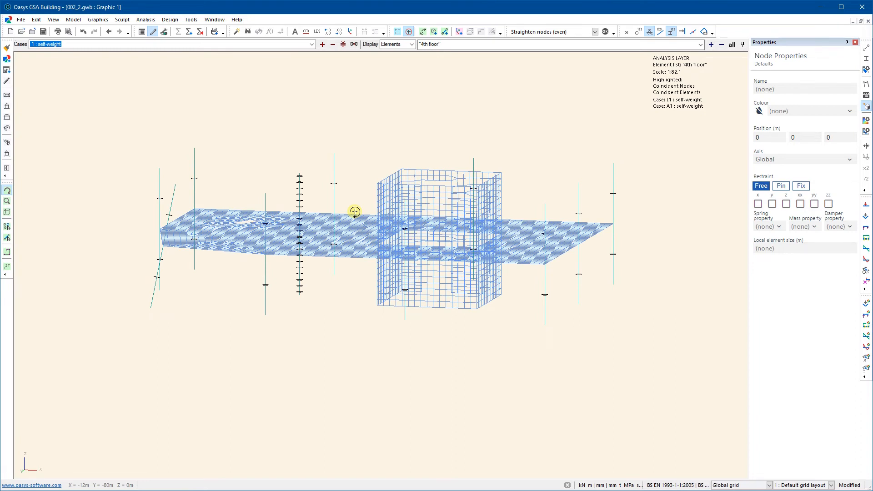
{"action": "left_click_drag", "start_coordinate": [502, 220], "coordinate": [466, 260]}
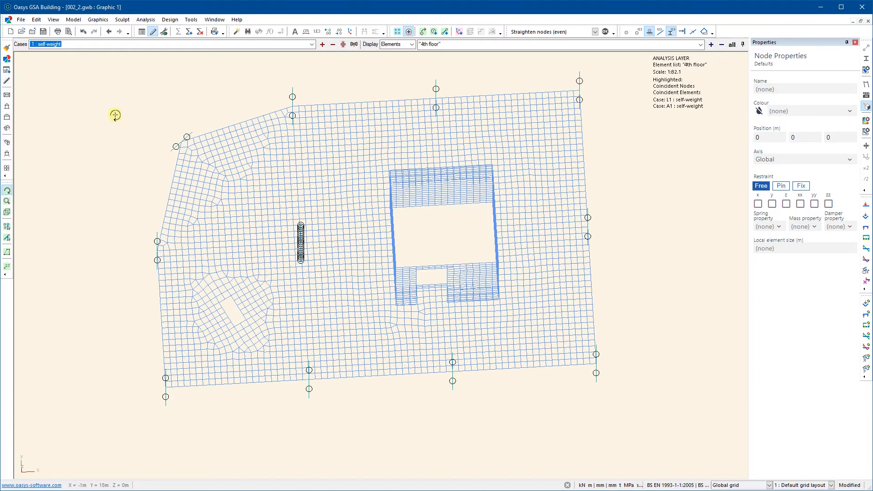
Step: Save the model file and restore the display to all elements
{"action": "left_click", "coordinate": [44, 32]}
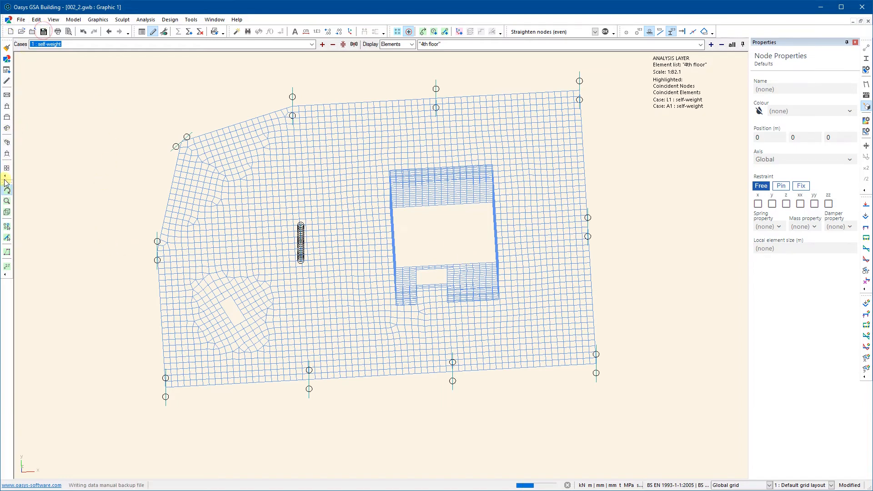
{"action": "left_click", "coordinate": [7, 144]}
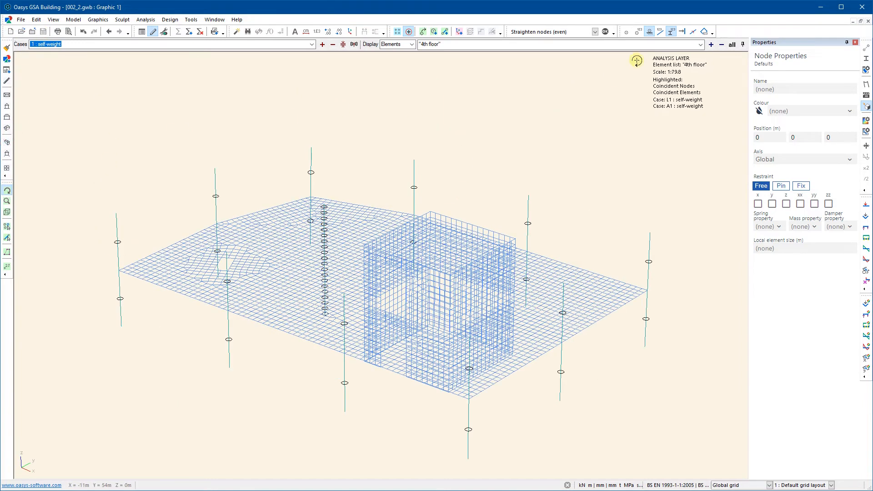
{"action": "left_click", "coordinate": [732, 44]}
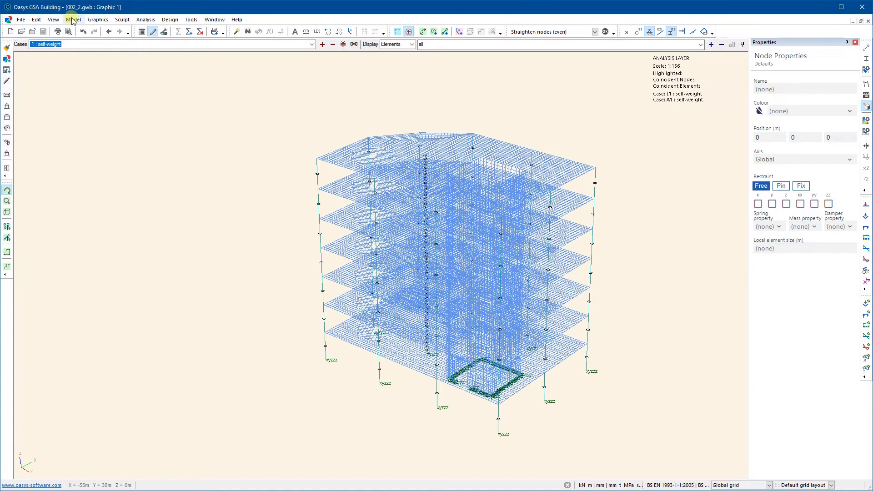
Step: Start extracting a sub-model and limit its elements to the "4th floor" list
{"action": "left_click", "coordinate": [112, 94]}
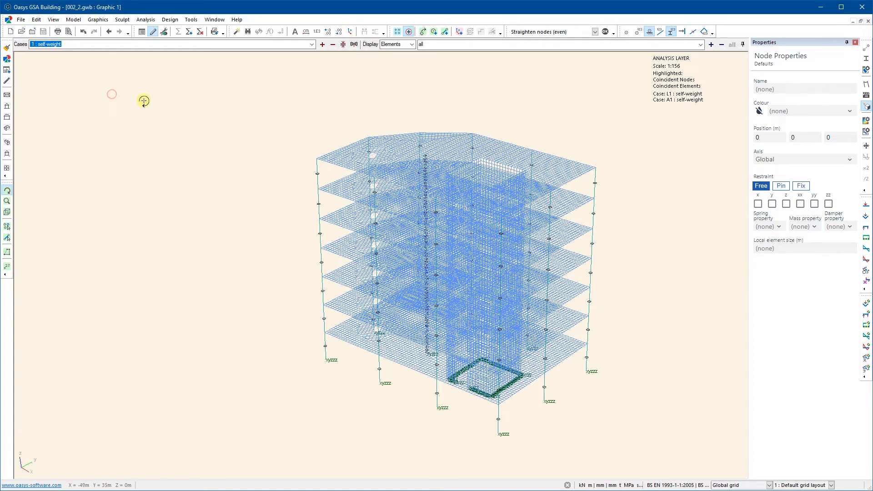
{"action": "left_click", "coordinate": [74, 20]}
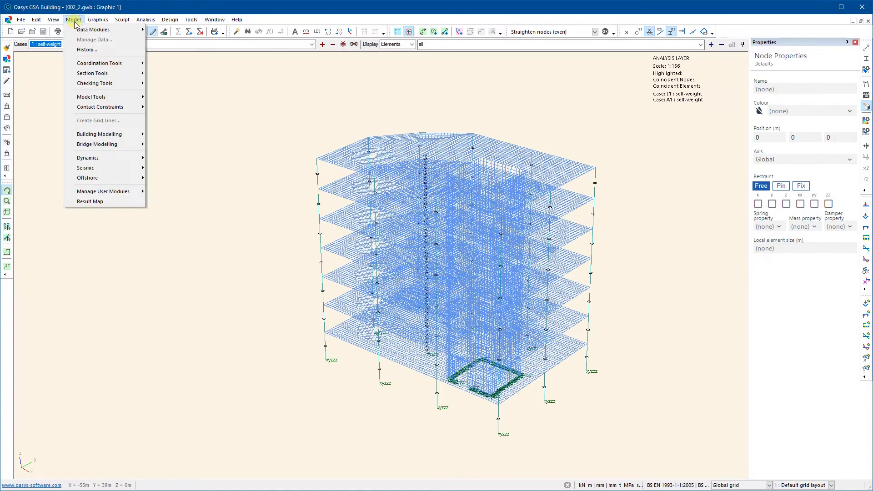
{"action": "left_click", "coordinate": [127, 135]}
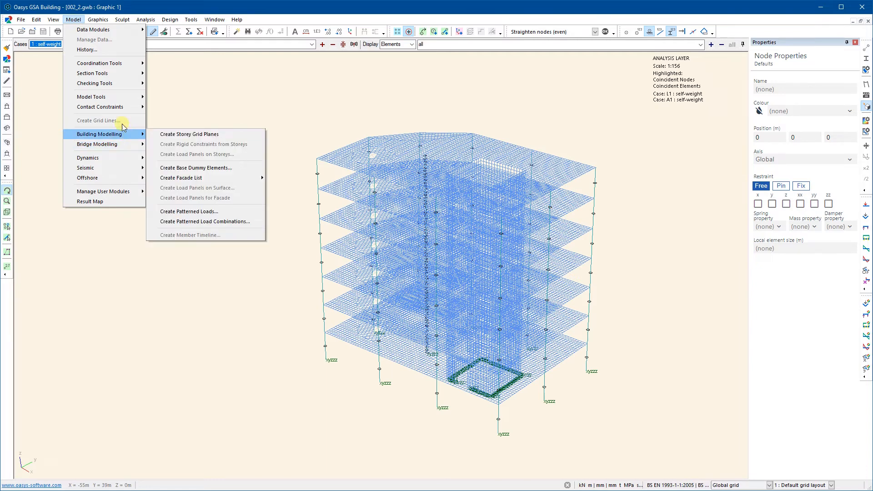
{"action": "left_click", "coordinate": [112, 65]}
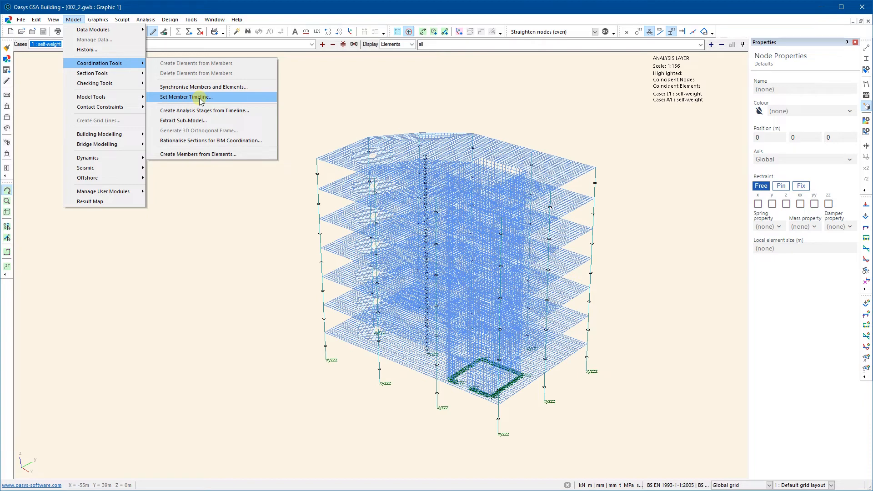
{"action": "left_click", "coordinate": [208, 121]}
{"action": "left_click_drag", "start_coordinate": [416, 151], "coordinate": [194, 83]}
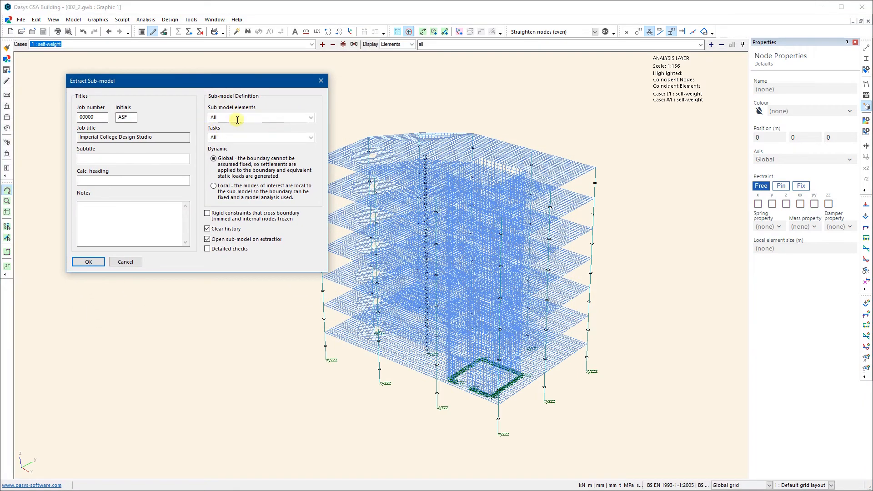
{"action": "left_click", "coordinate": [311, 118]}
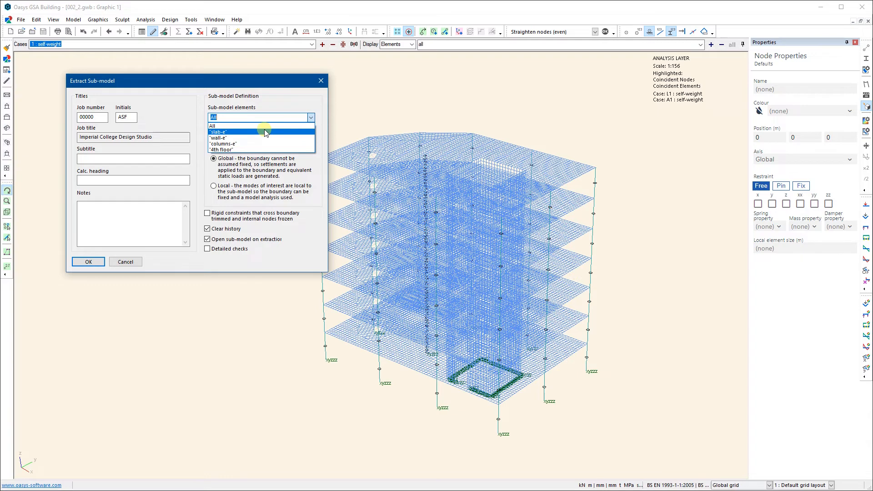
{"action": "left_click", "coordinate": [232, 149]}
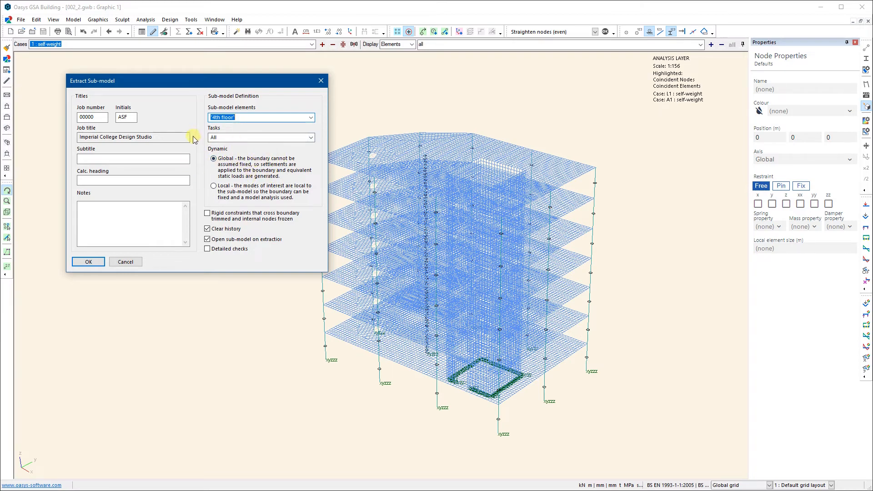
Step: Give the sub-model the subtitle "4th floor" and run the extraction
{"action": "left_click", "coordinate": [106, 158]}
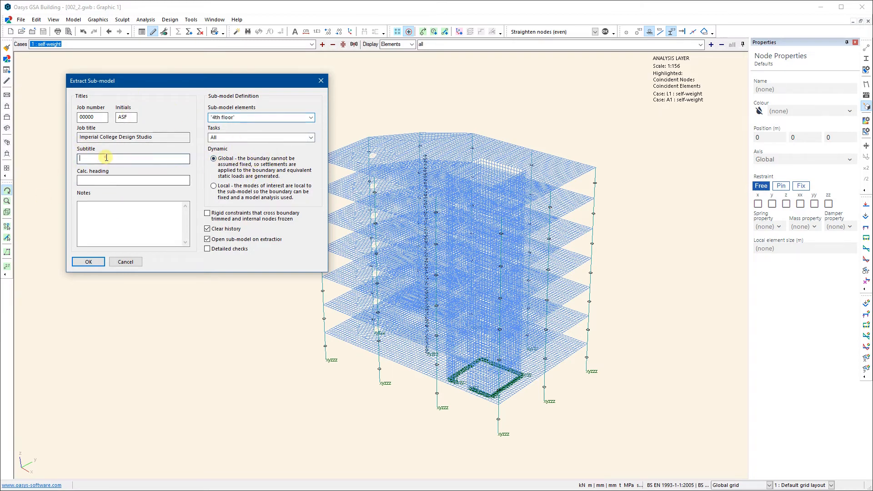
{"action": "type", "text": "4th"}
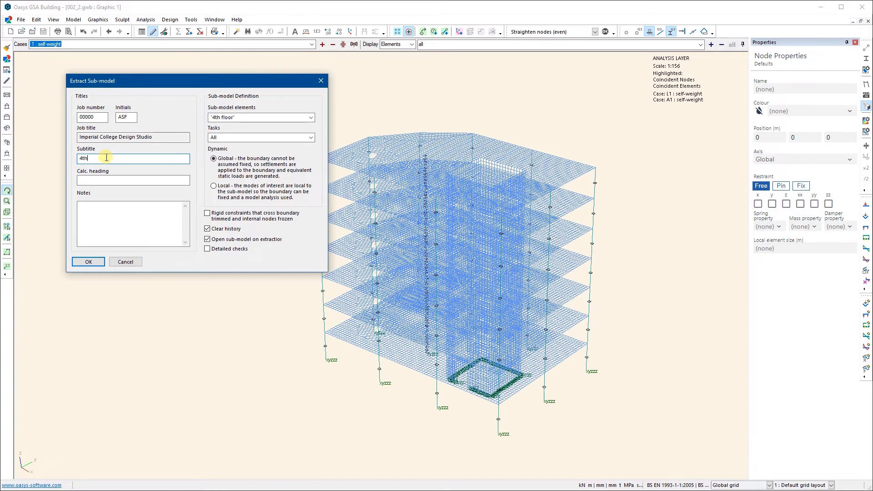
{"action": "type", "text": " floor"}
{"action": "left_click", "coordinate": [89, 262]}
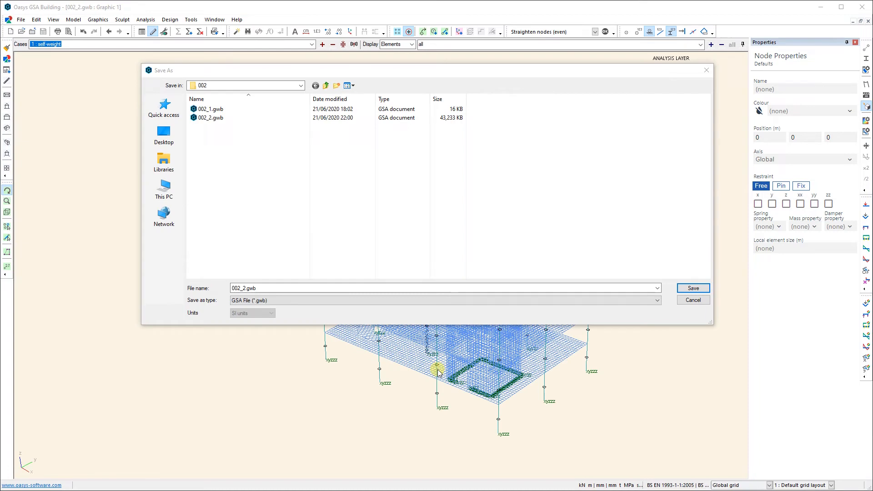
Step: Save the extracted sub-model in the 002 folder as "002_2 - 4th floor.gwb"
{"action": "left_click", "coordinate": [246, 288]}
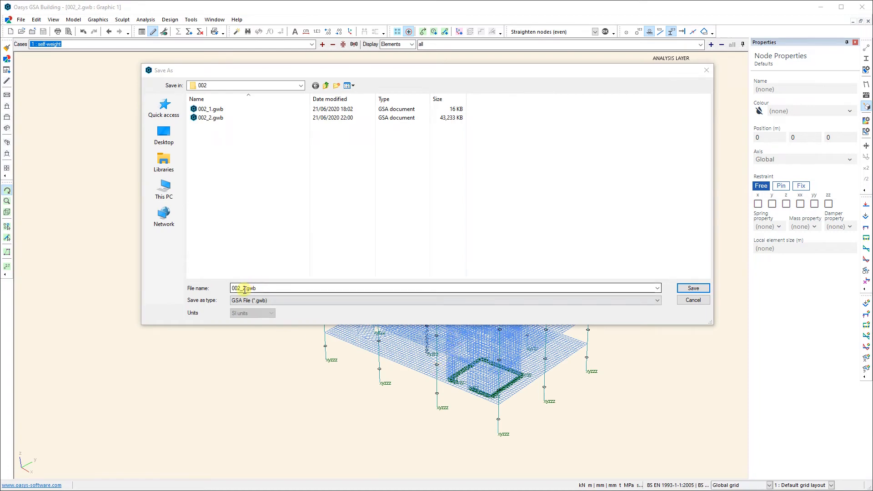
{"action": "left_click", "coordinate": [245, 290]}
{"action": "left_click", "coordinate": [246, 289]}
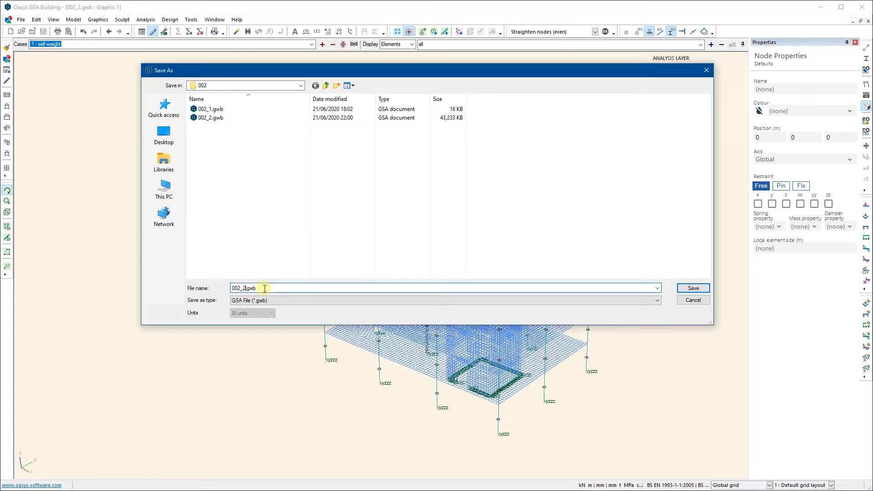
{"action": "type", "text": "- 4th floor"}
{"action": "left_click", "coordinate": [693, 289]}
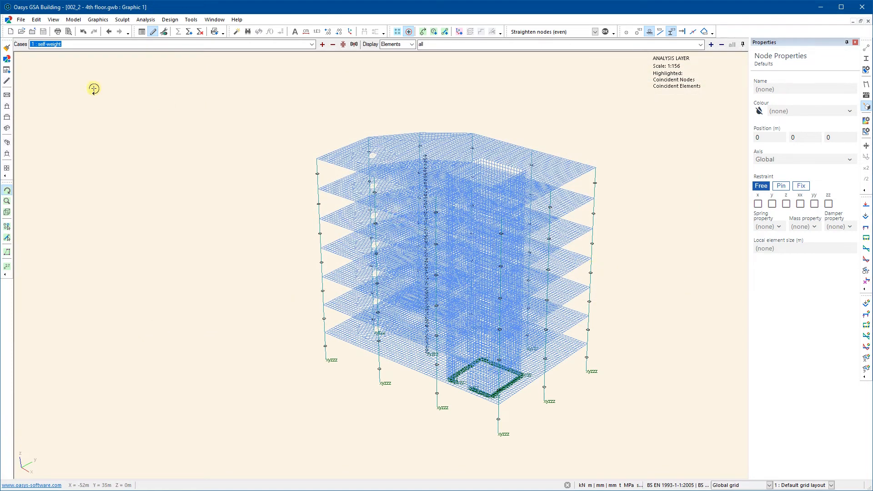
Step: Dismiss the network licence error and the limited-capability status notice
{"action": "left_click", "coordinate": [45, 33]}
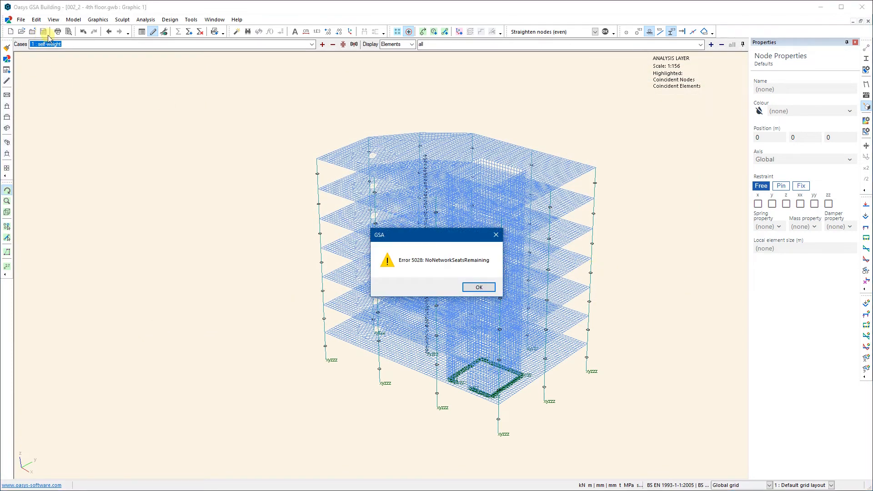
{"action": "left_click", "coordinate": [478, 287]}
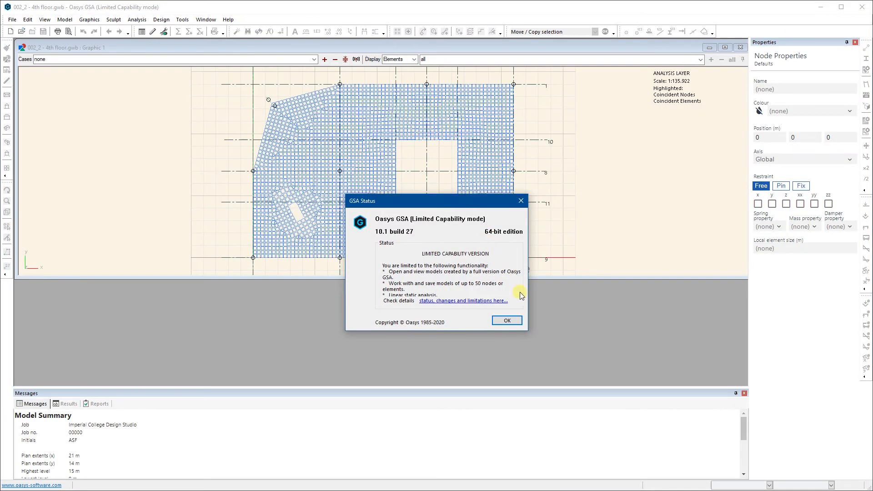
{"action": "left_click", "coordinate": [512, 320]}
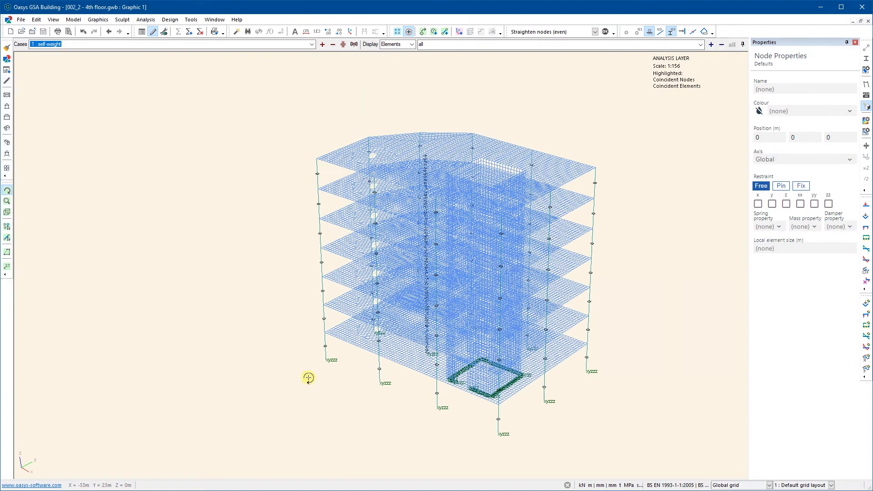
Step: Open the recent model "002_2 - 4th floor.gwb" and maximise its graphic view
{"action": "left_click", "coordinate": [32, 31]}
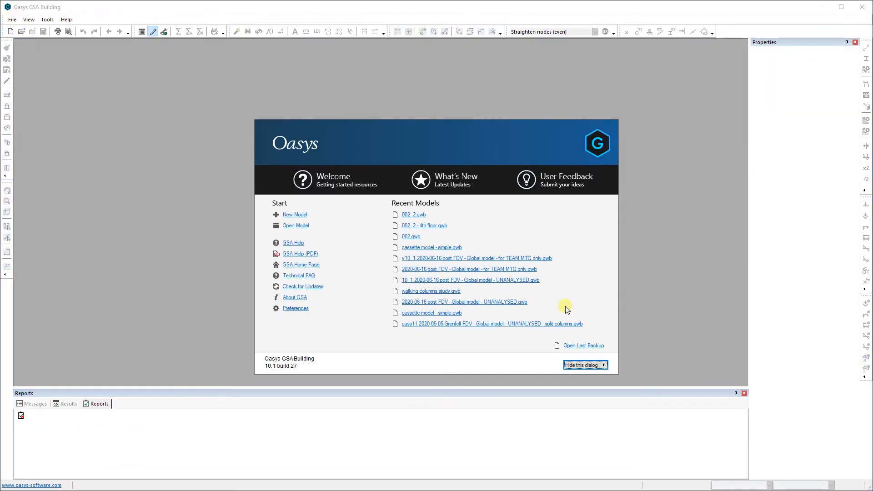
{"action": "left_click", "coordinate": [426, 227]}
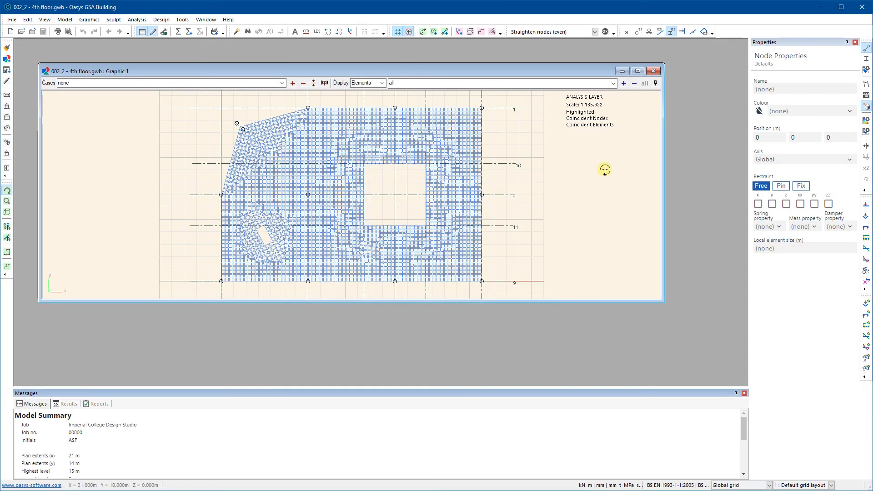
{"action": "left_click", "coordinate": [639, 71]}
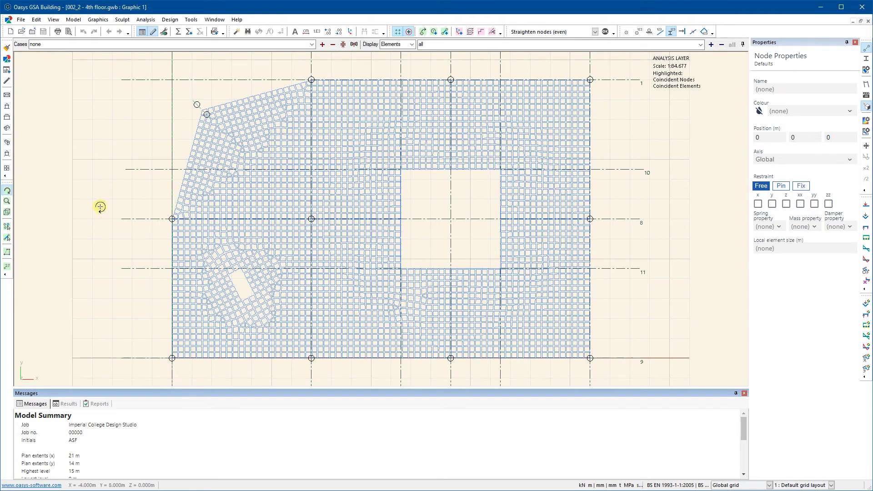
Step: Inspect the extracted storey in 3D and check which load and combination cases it contains
{"action": "left_click_drag", "start_coordinate": [100, 206], "coordinate": [127, 154]}
{"action": "scroll", "coordinate": [179, 220], "scroll_direction": "down", "scroll_amount": 1}
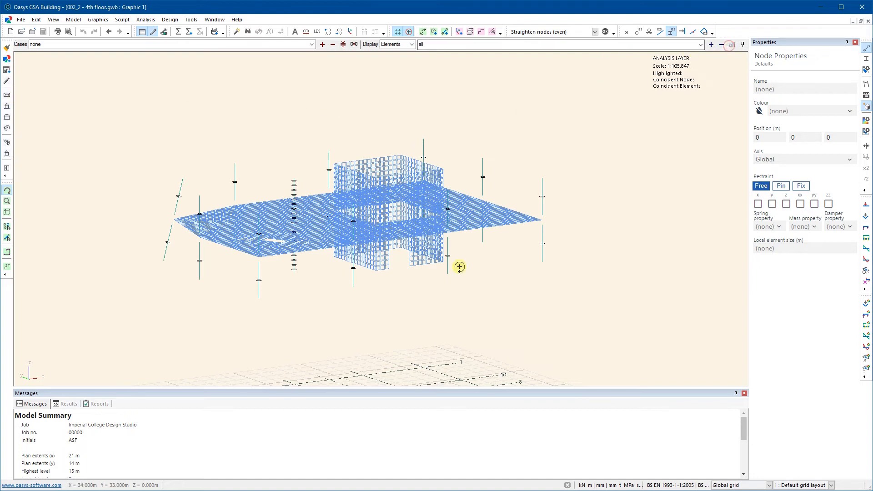
{"action": "left_click", "coordinate": [312, 44]}
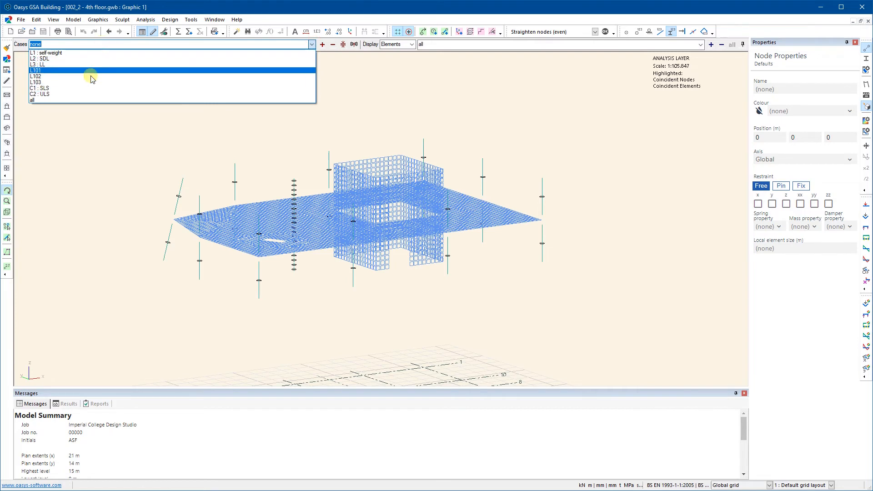
{"action": "left_click", "coordinate": [474, 129]}
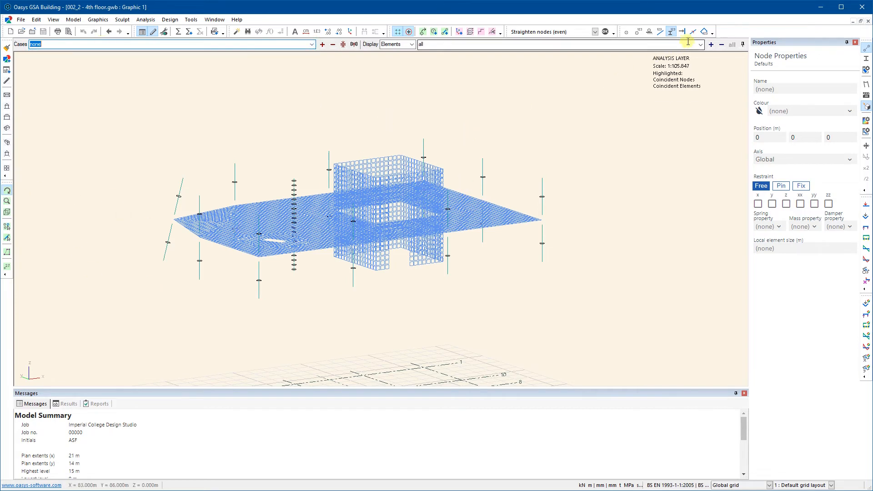
Step: Select the storey's lowest nodes in elevation to check their restraints, and display the restraint labels on the whole sub-model
{"action": "left_click", "coordinate": [14, 121]}
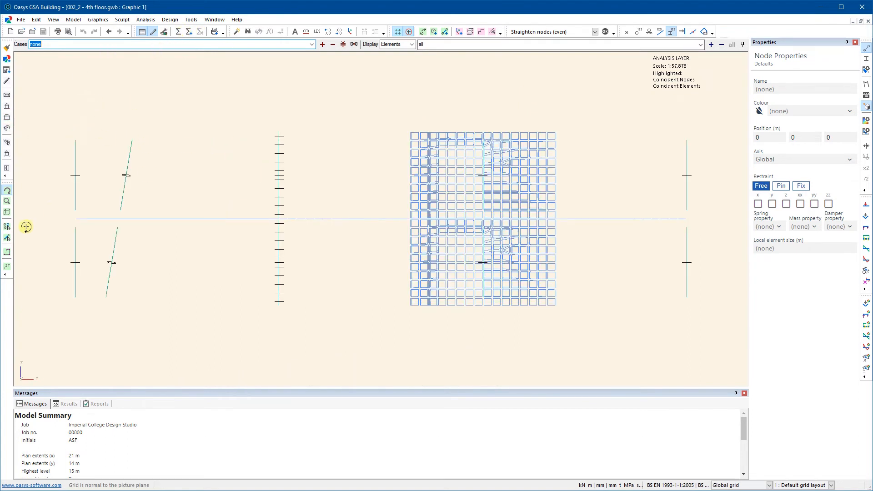
{"action": "left_click", "coordinate": [7, 226]}
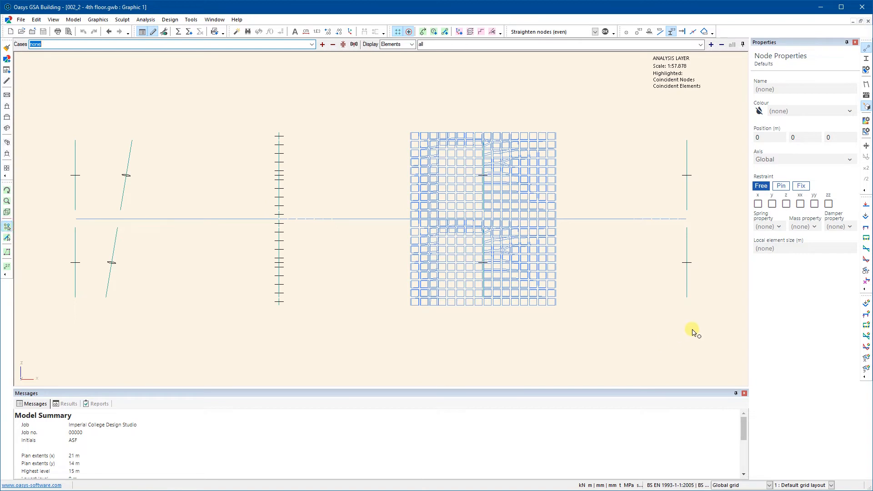
{"action": "left_click_drag", "start_coordinate": [695, 335], "coordinate": [32, 304]}
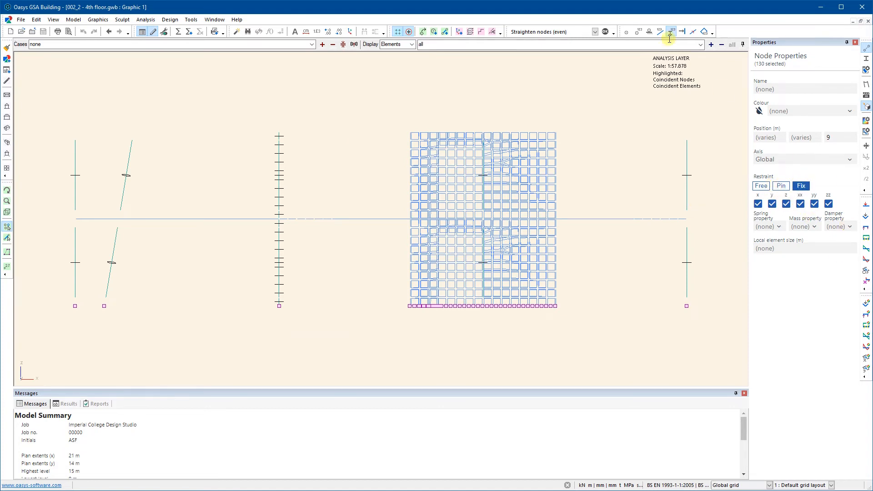
{"action": "left_click", "coordinate": [650, 32]}
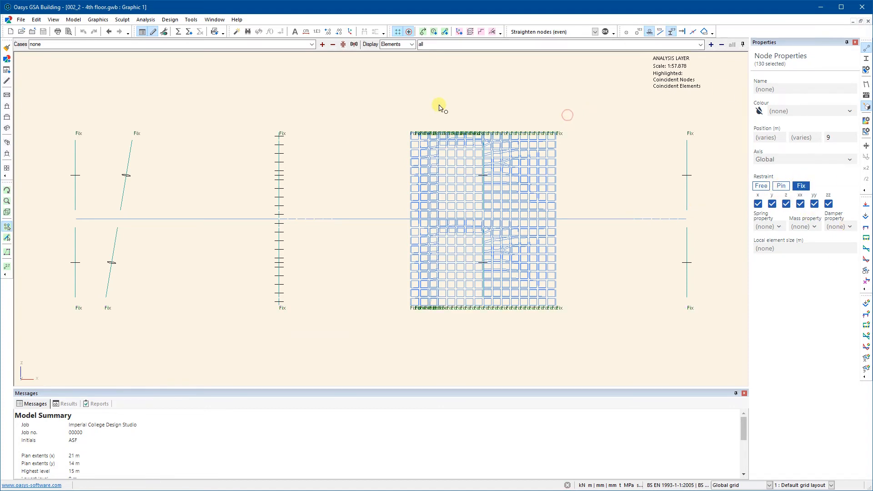
{"action": "left_click", "coordinate": [334, 116]}
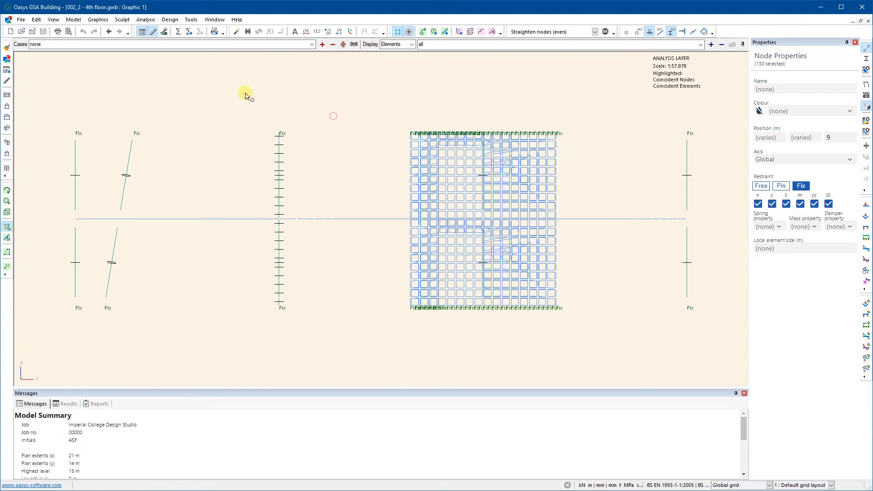
{"action": "left_click", "coordinate": [6, 190]}
{"action": "mouse_move", "coordinate": [146, 166]}
{"action": "left_mouse_down"}
{"action": "mouse_move", "coordinate": [148, 176]}
{"action": "mouse_move", "coordinate": [160, 174]}
{"action": "left_mouse_up"}
{"action": "scroll", "coordinate": [159, 174], "scroll_direction": "down", "scroll_amount": 3}
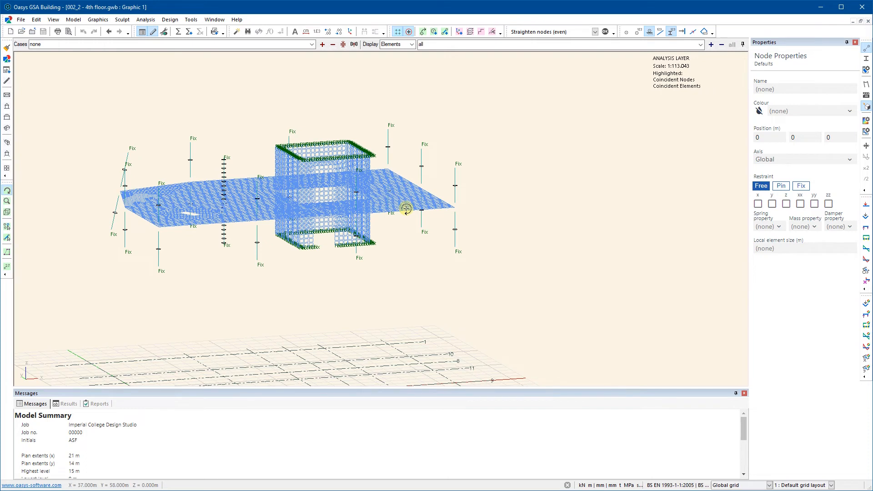
Step: Select only the topmost column and core wall nodes at 15 m in elevation and release their z restraint
{"action": "left_click", "coordinate": [6, 169]}
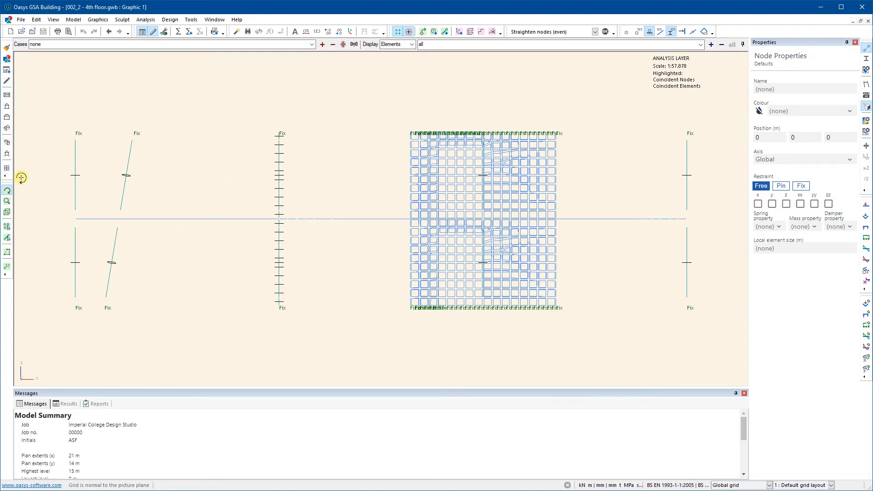
{"action": "left_click", "coordinate": [7, 227]}
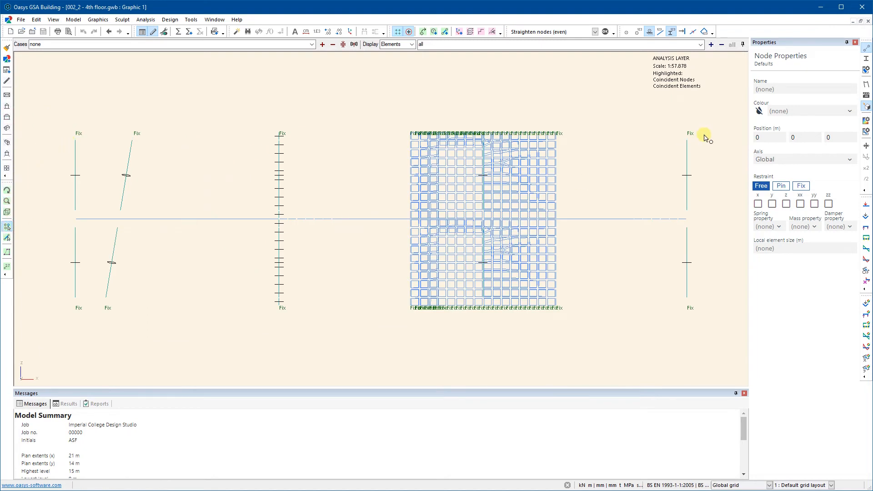
{"action": "left_click_drag", "start_coordinate": [703, 141], "coordinate": [70, 112]}
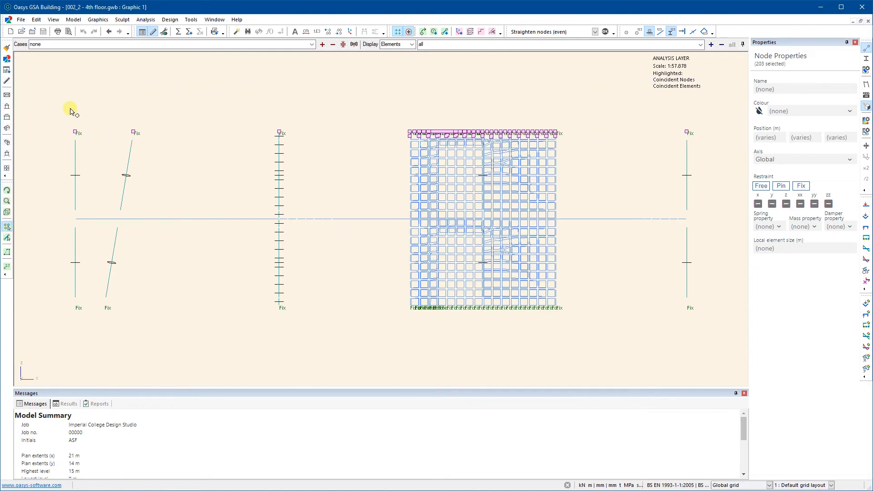
{"action": "scroll", "coordinate": [529, 141], "scroll_direction": "up", "scroll_amount": 5}
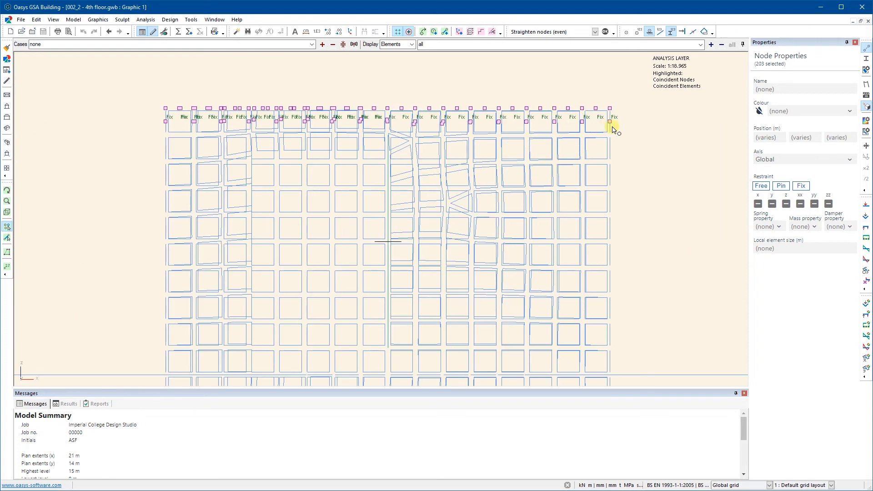
{"action": "left_click_drag", "start_coordinate": [615, 127], "coordinate": [157, 116], "text": "ctrl"}
{"action": "scroll", "coordinate": [212, 124], "scroll_direction": "down", "scroll_amount": 3}
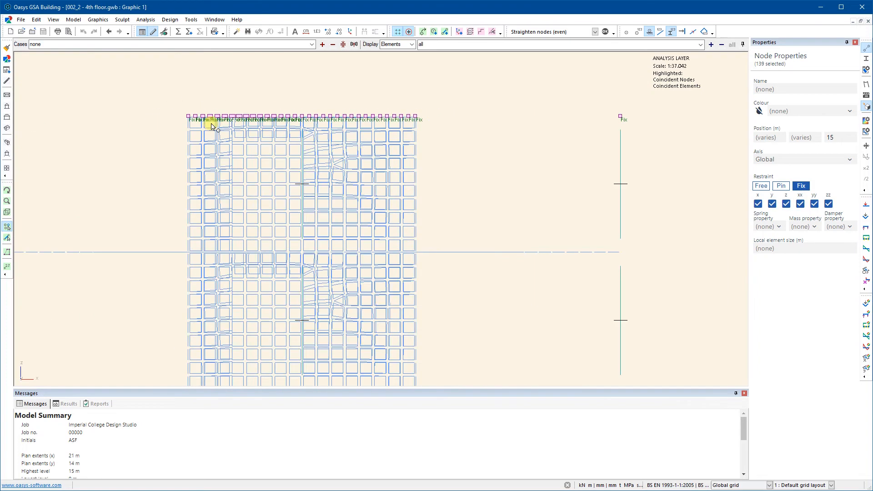
{"action": "scroll", "coordinate": [212, 124], "scroll_direction": "down", "scroll_amount": 3}
{"action": "middle_click_drag", "start_coordinate": [211, 124], "coordinate": [396, 190]}
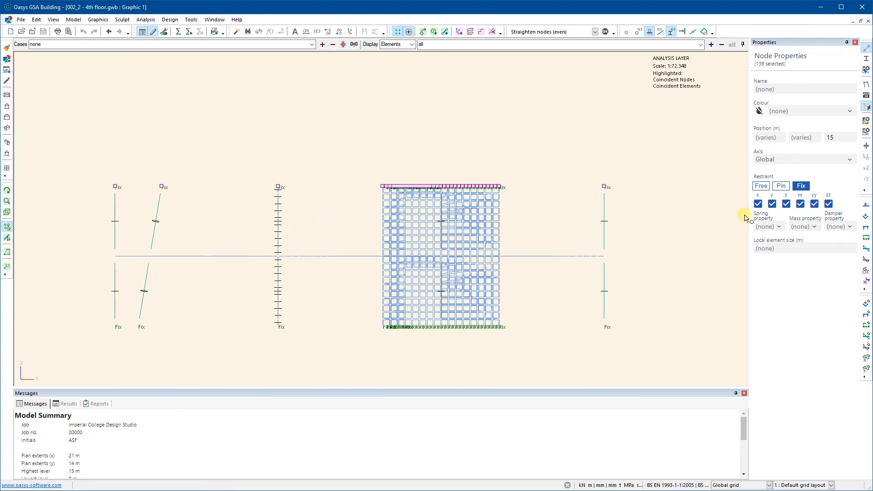
{"action": "left_click", "coordinate": [786, 204]}
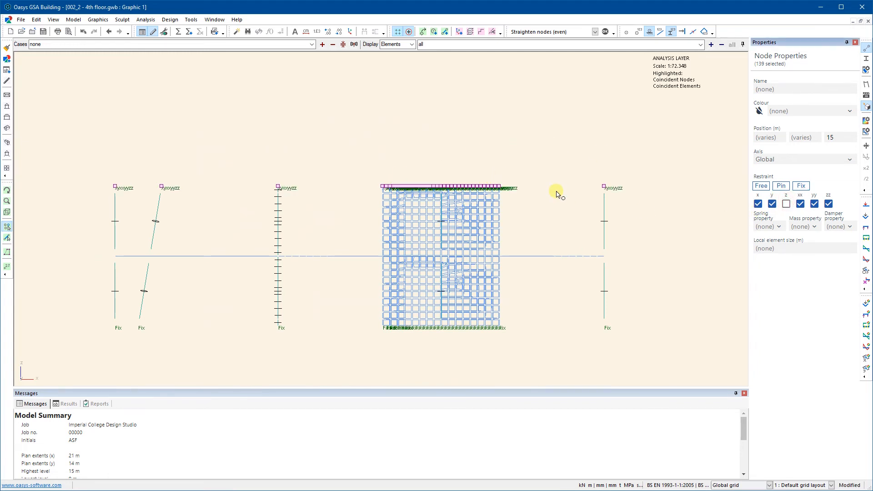
Step: Save the sub-model, show it in isometric view and turn off the restraint labels
{"action": "left_click", "coordinate": [177, 89]}
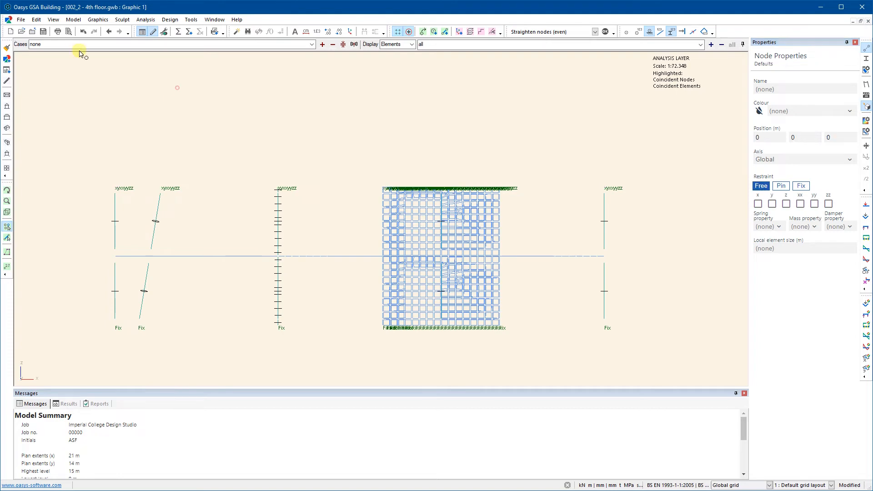
{"action": "left_click", "coordinate": [44, 32]}
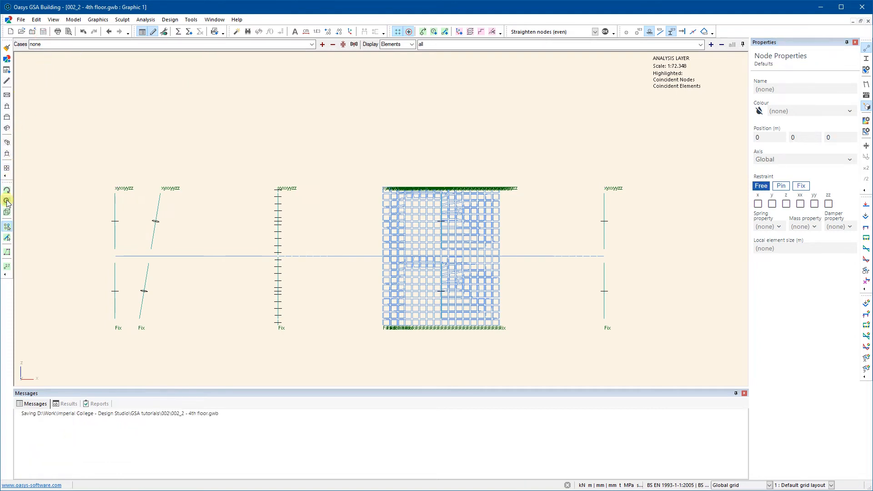
{"action": "left_click", "coordinate": [7, 127]}
{"action": "scroll", "coordinate": [299, 189], "scroll_direction": "down", "scroll_amount": 2}
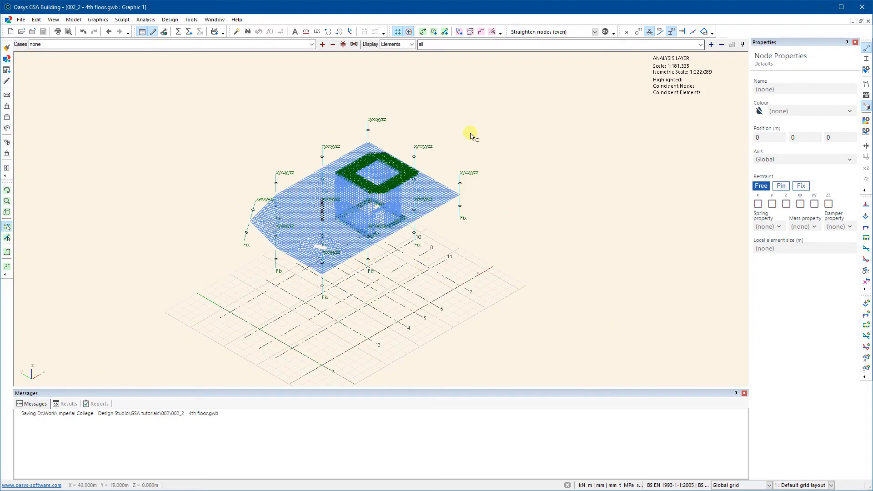
{"action": "left_click", "coordinate": [649, 31]}
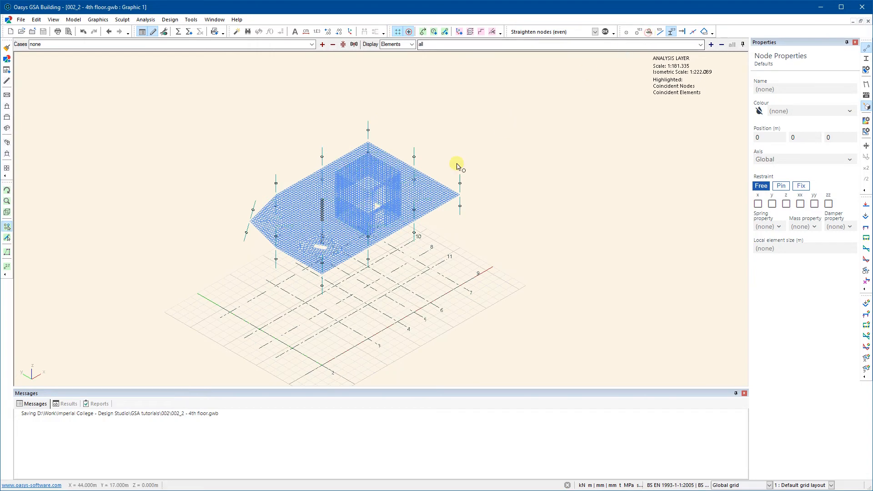
Step: Display the storey's elements as shaded solid sections and analyse the sub-model
{"action": "scroll", "coordinate": [351, 245], "scroll_direction": "up", "scroll_amount": 2}
{"action": "middle_click_drag", "start_coordinate": [379, 235], "coordinate": [427, 258]}
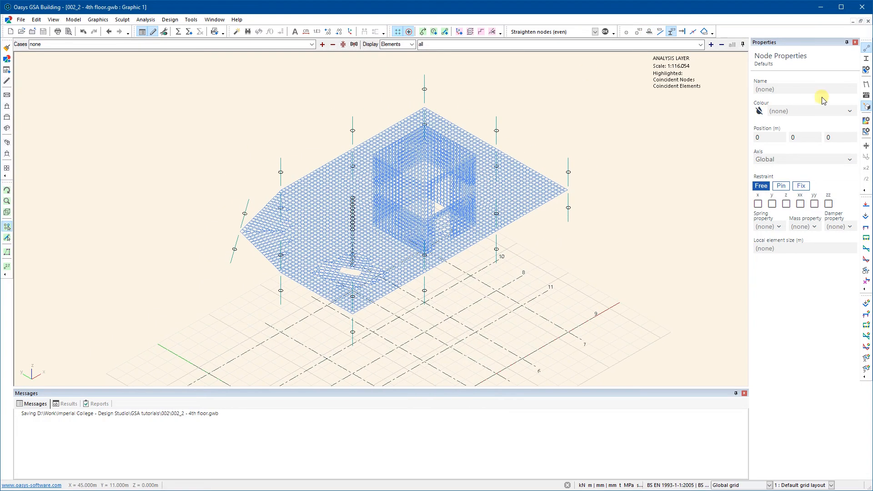
{"action": "left_click", "coordinate": [866, 54]}
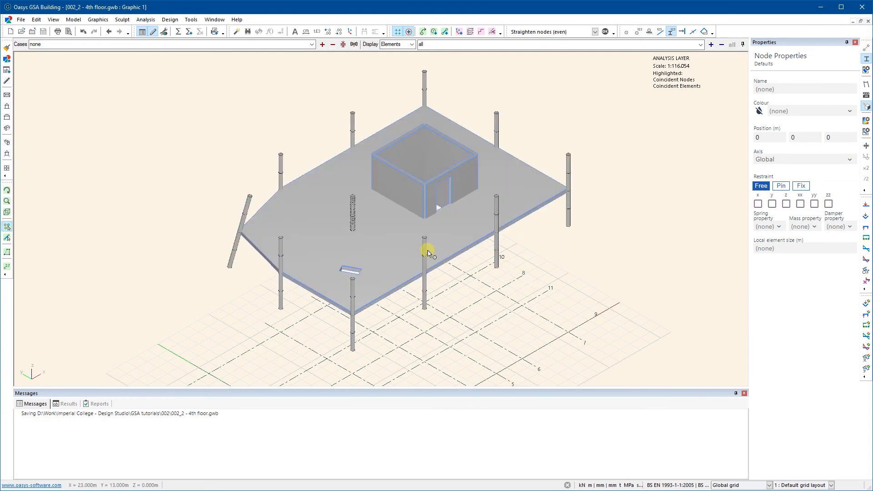
{"action": "left_click", "coordinate": [7, 190]}
{"action": "left_click_drag", "start_coordinate": [165, 217], "coordinate": [183, 225]}
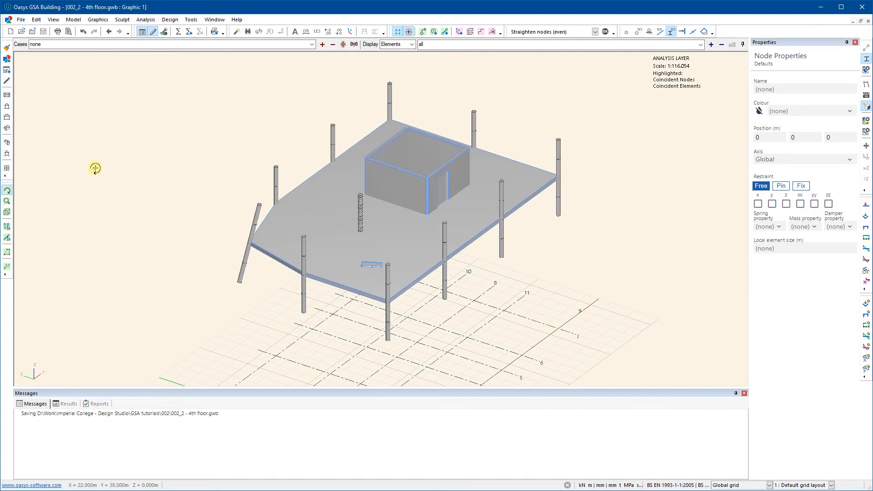
{"action": "left_click", "coordinate": [179, 32]}
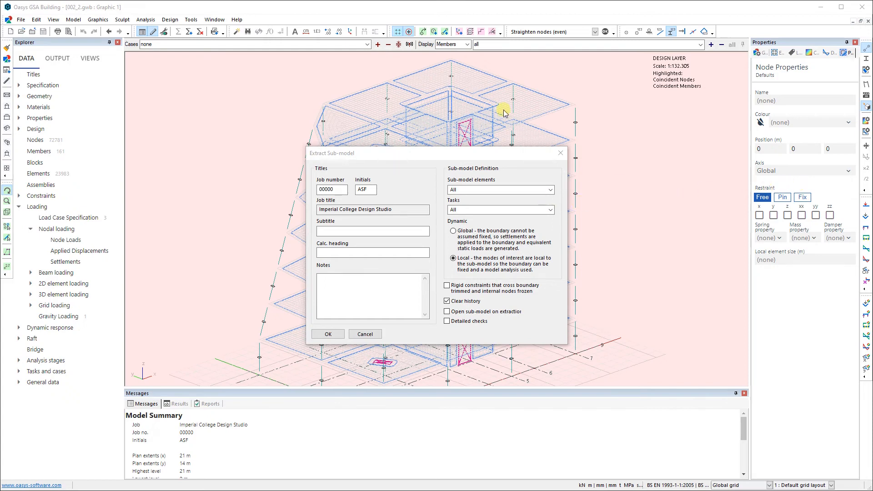
Step: Extract a sub-model of 002_2.gwb from the "4th floor" element list, with the subtitle "4th floor"
{"action": "left_click", "coordinate": [523, 191]}
{"action": "left_click", "coordinate": [528, 190]}
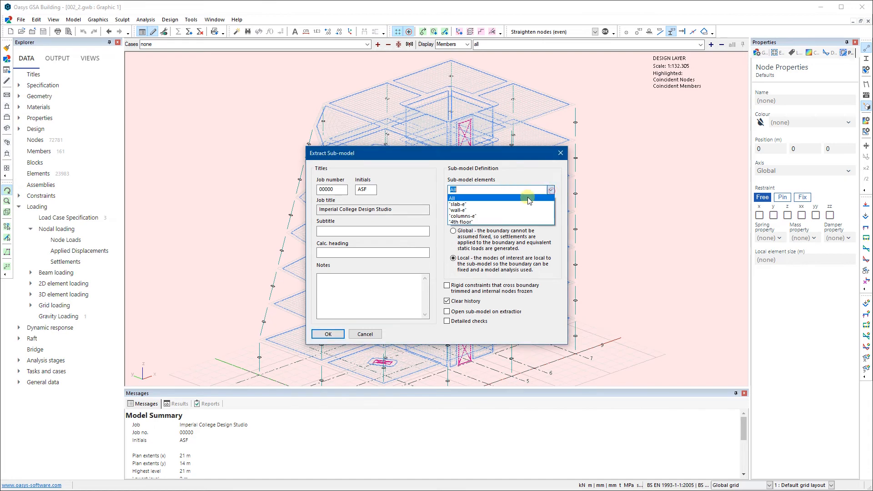
{"action": "left_click", "coordinate": [471, 222]}
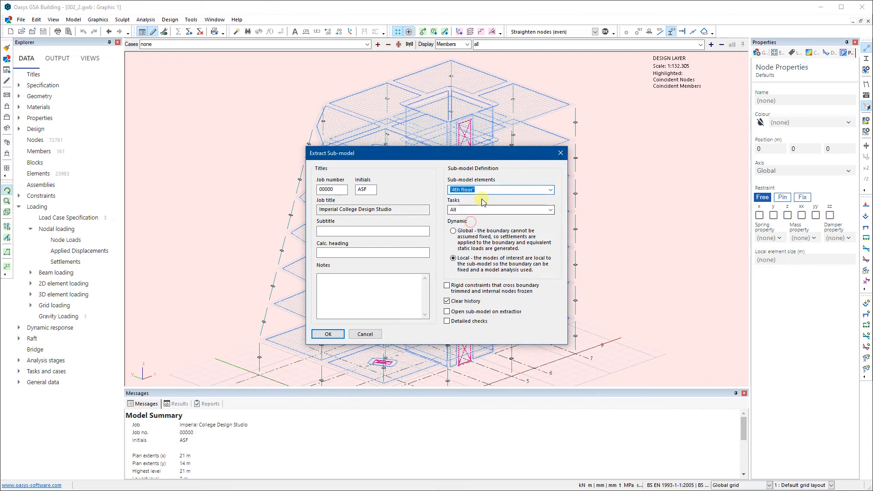
{"action": "left_click", "coordinate": [346, 229]}
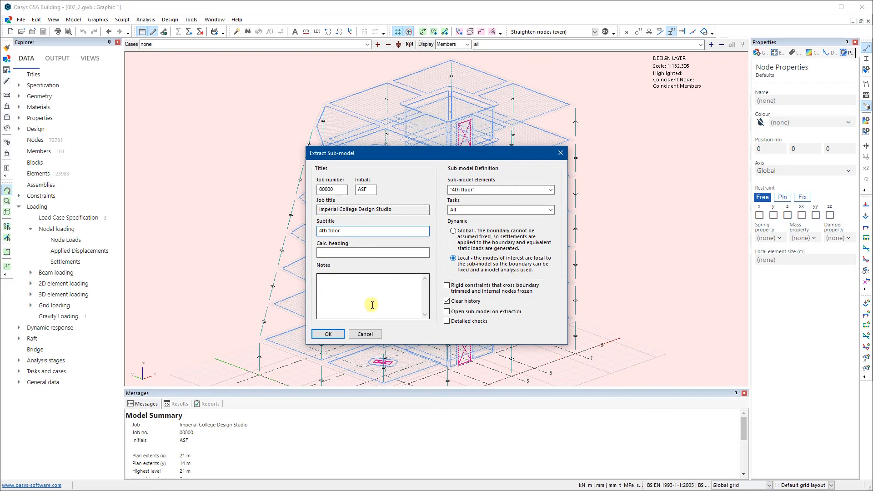
{"action": "left_click", "coordinate": [323, 335]}
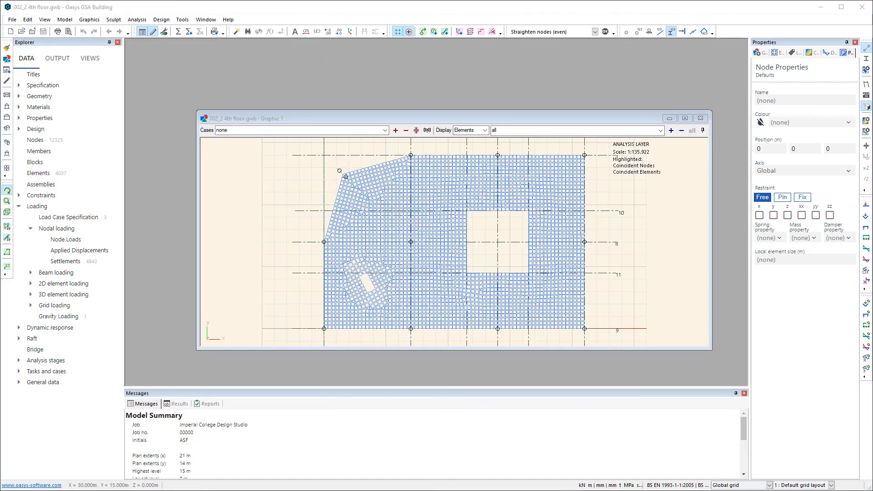
Step: Maximise the graphic view of "002_2 4th floor.gwb" and show the storey in elevation with its restraint labels
{"action": "left_click", "coordinate": [685, 118]}
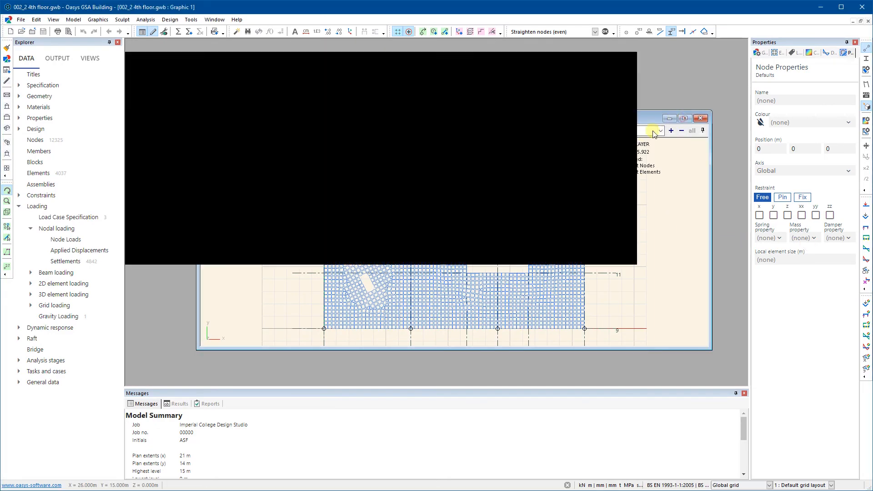
{"action": "left_click_drag", "start_coordinate": [425, 244], "coordinate": [426, 186]}
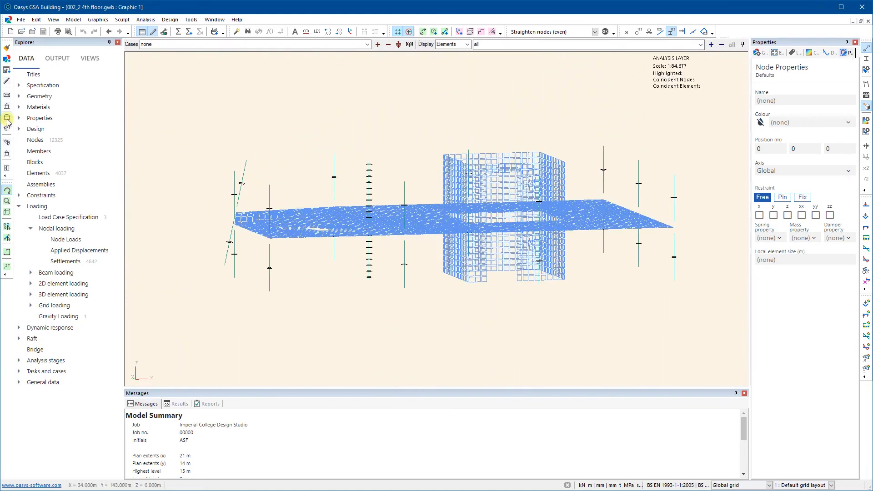
{"action": "left_click", "coordinate": [7, 117]}
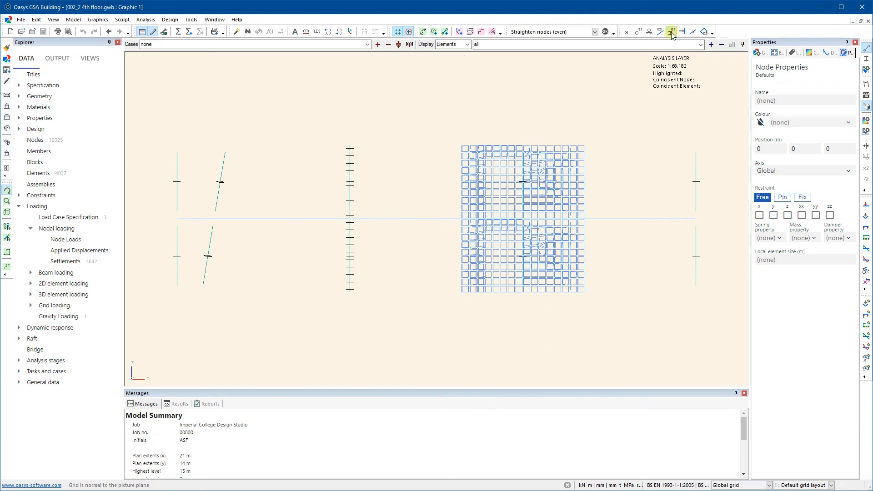
{"action": "left_click", "coordinate": [650, 31]}
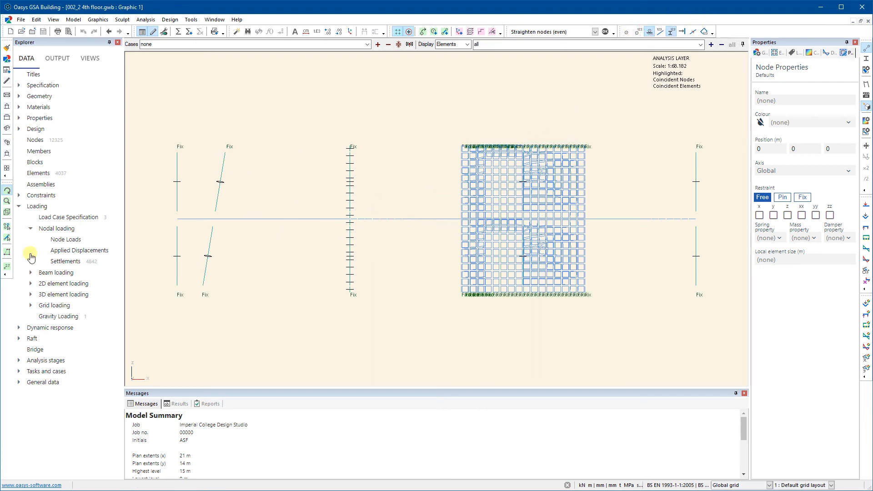
Step: Select only the topmost column and core wall nodes at 15 m and release their z restraint
{"action": "left_click", "coordinate": [7, 227]}
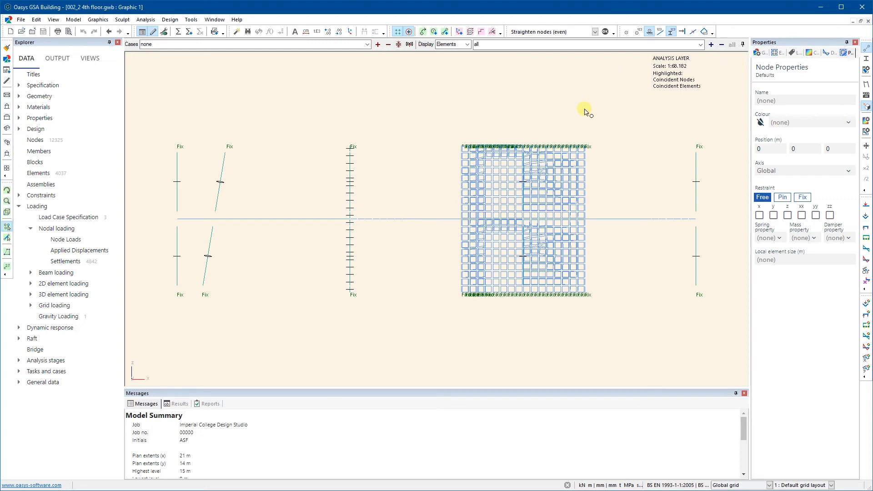
{"action": "left_click_drag", "start_coordinate": [704, 150], "coordinate": [188, 86]}
{"action": "scroll", "coordinate": [450, 153], "scroll_direction": "up", "scroll_amount": 3}
{"action": "scroll", "coordinate": [450, 152], "scroll_direction": "up", "scroll_amount": 1}
{"action": "middle_click_drag", "start_coordinate": [560, 136], "coordinate": [331, 152]}
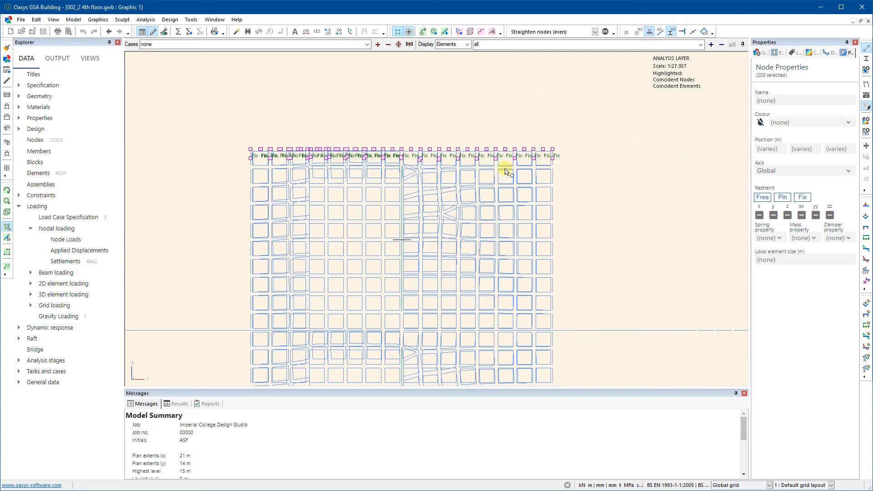
{"action": "left_click_drag", "start_coordinate": [559, 166], "coordinate": [230, 154]}
{"action": "scroll", "coordinate": [621, 215], "scroll_direction": "down", "scroll_amount": 1}
{"action": "scroll", "coordinate": [621, 215], "scroll_direction": "down", "scroll_amount": 1}
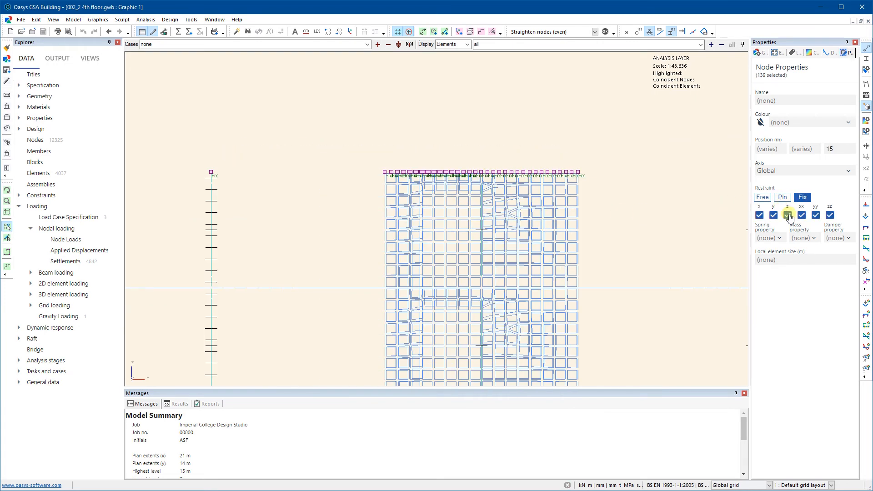
{"action": "left_click", "coordinate": [788, 215]}
{"action": "scroll", "coordinate": [500, 187], "scroll_direction": "down", "scroll_amount": 4}
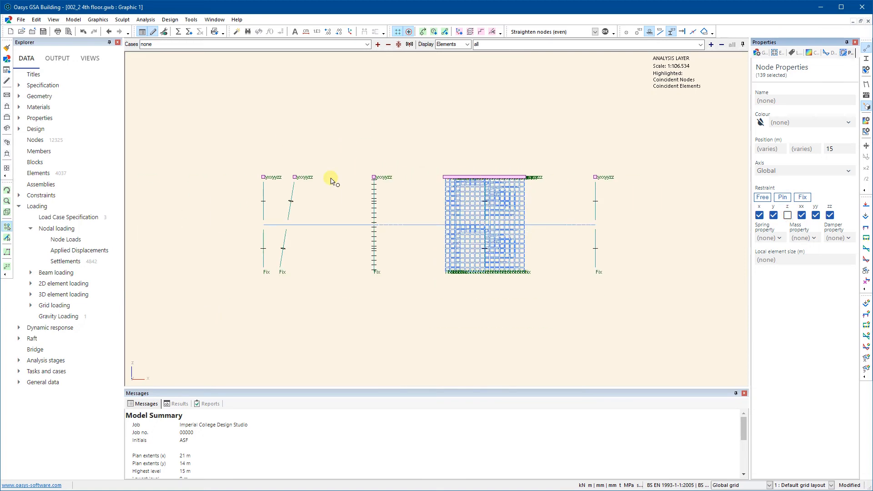
{"action": "left_click", "coordinate": [221, 182]}
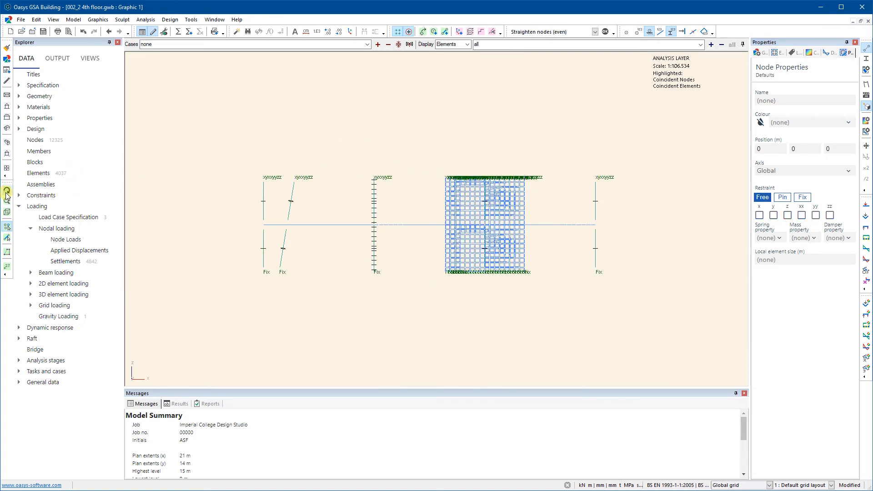
Step: Check the restraints of the sub-model in 3D and examine the settlements in its nodal loading table
{"action": "left_click", "coordinate": [7, 192]}
{"action": "left_click_drag", "start_coordinate": [228, 195], "coordinate": [249, 209]}
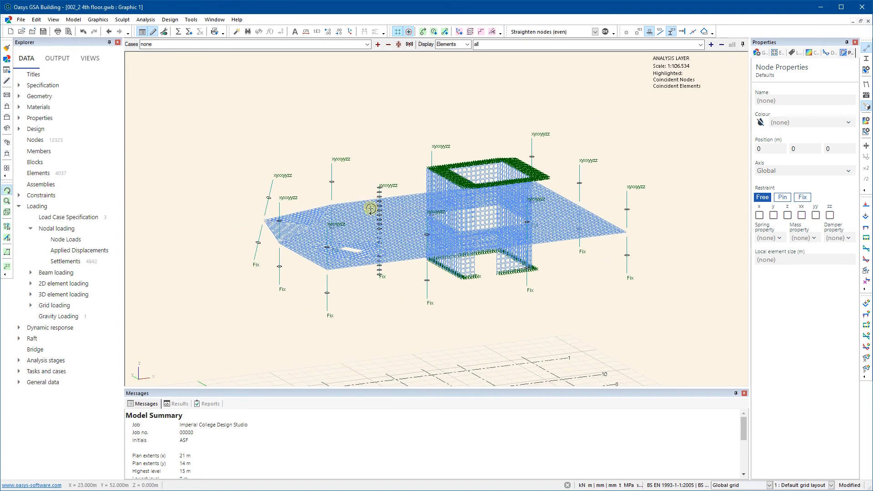
{"action": "left_click", "coordinate": [671, 34]}
{"action": "left_click", "coordinate": [650, 33]}
{"action": "double_click", "coordinate": [66, 262]}
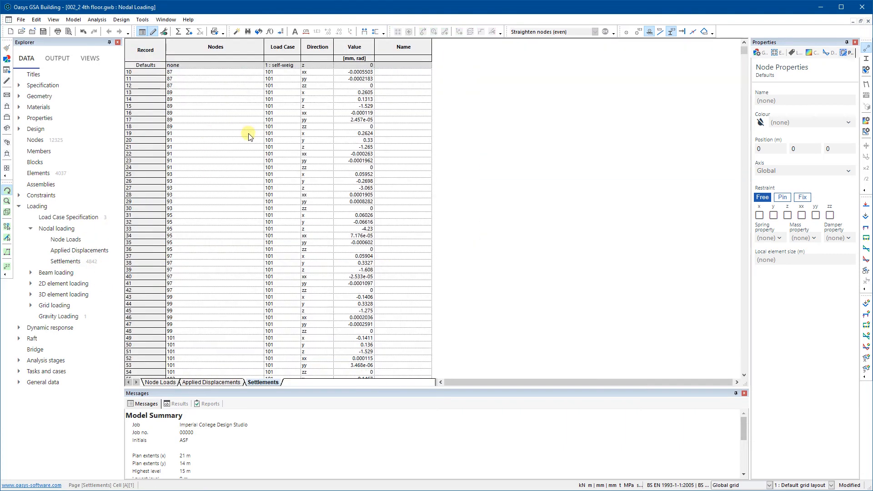
{"action": "scroll", "coordinate": [251, 139], "scroll_direction": "down", "scroll_amount": 20}
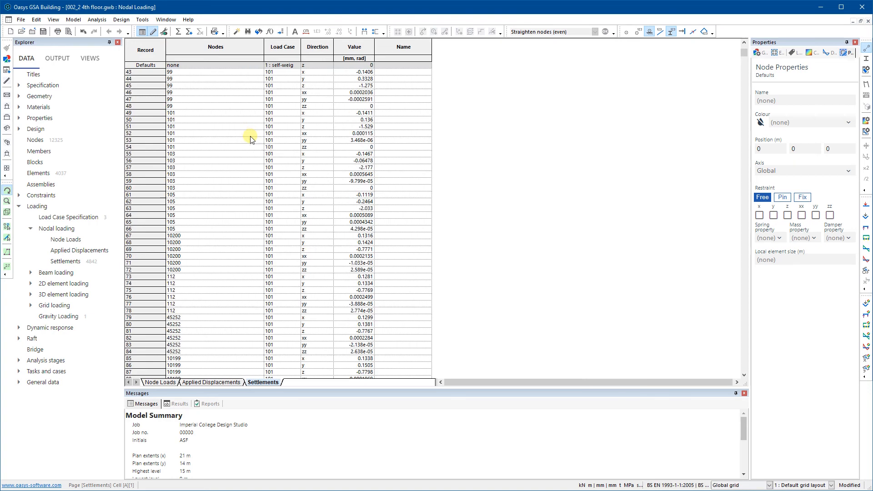
{"action": "scroll", "coordinate": [248, 177], "scroll_direction": "up", "scroll_amount": 20}
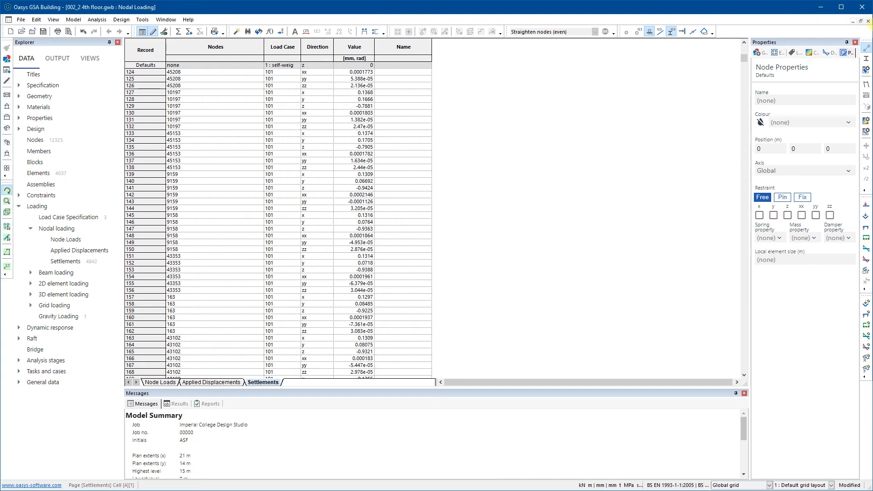
{"action": "left_click", "coordinate": [869, 21]}
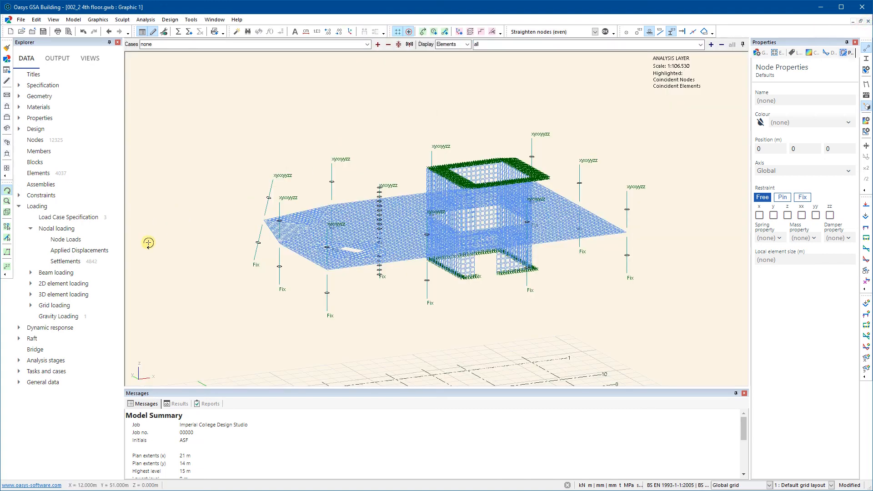
Step: Delete all settlement records from the sub-model's nodal loading
{"action": "right_click", "coordinate": [79, 264]}
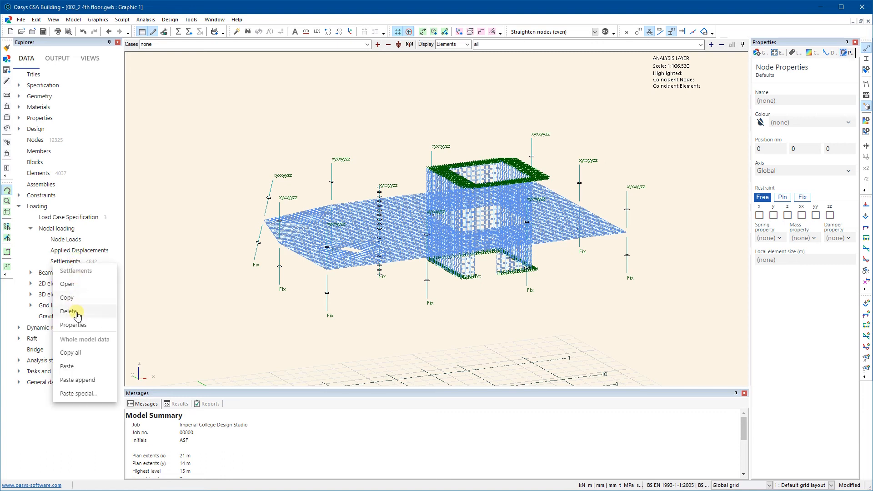
{"action": "left_click", "coordinate": [67, 298]}
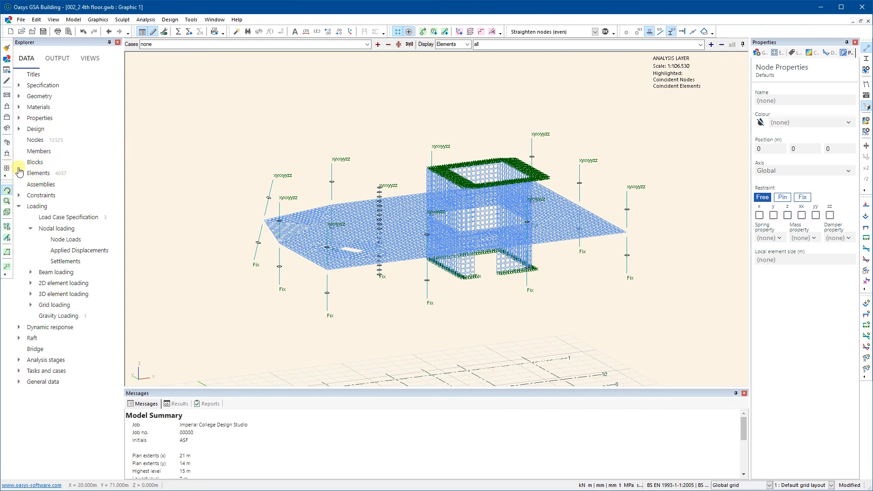
{"action": "left_click", "coordinate": [9, 145]}
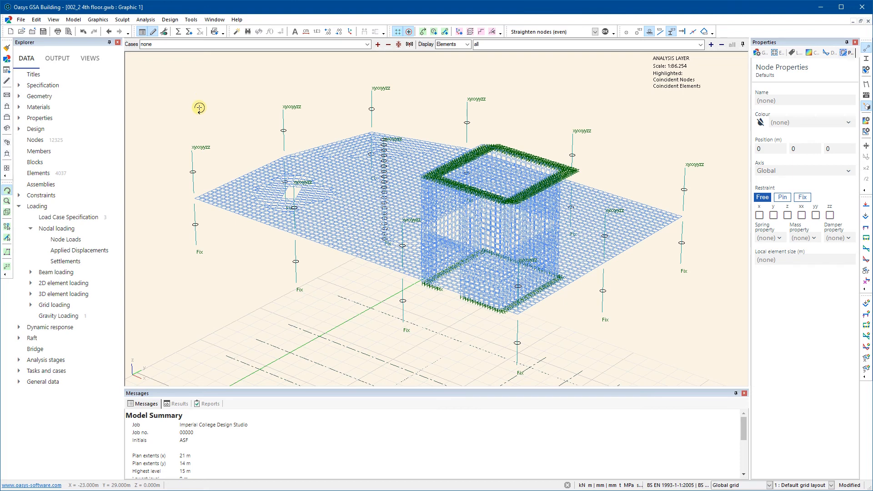
Step: Analyse the 4th floor sub-model and close the analysis report
{"action": "left_click", "coordinate": [177, 33]}
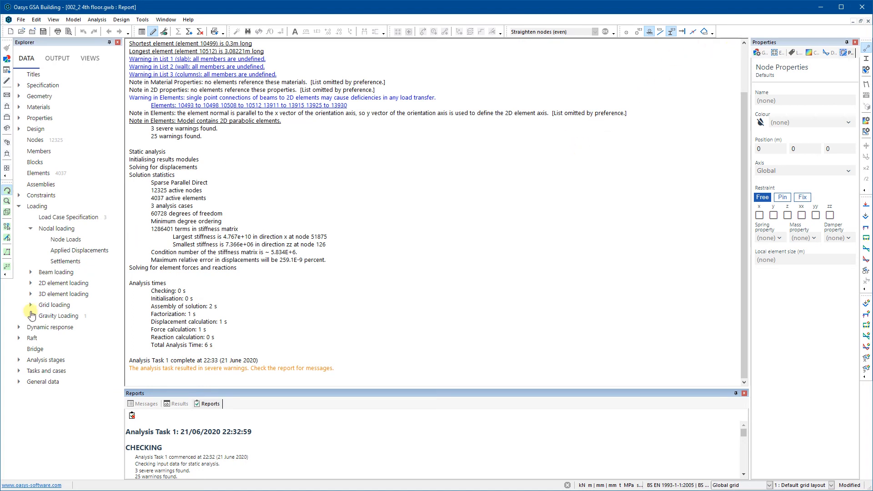
{"action": "left_click", "coordinate": [18, 361]}
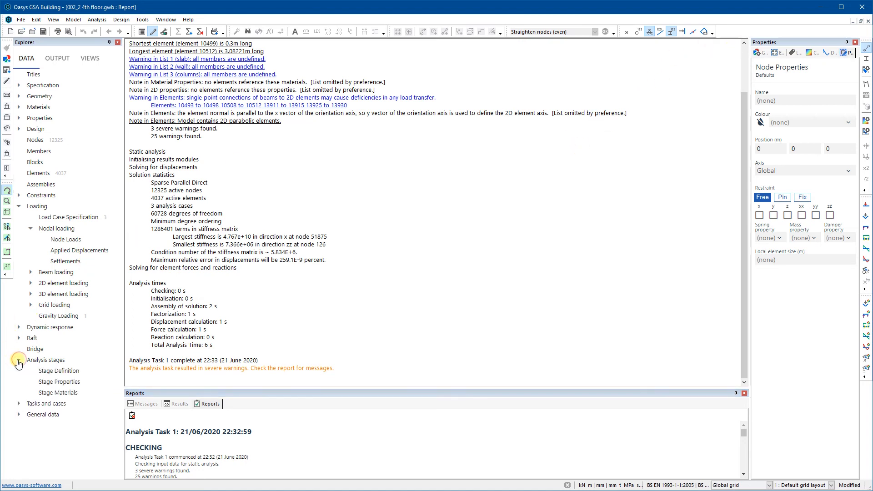
{"action": "left_click", "coordinate": [18, 361]}
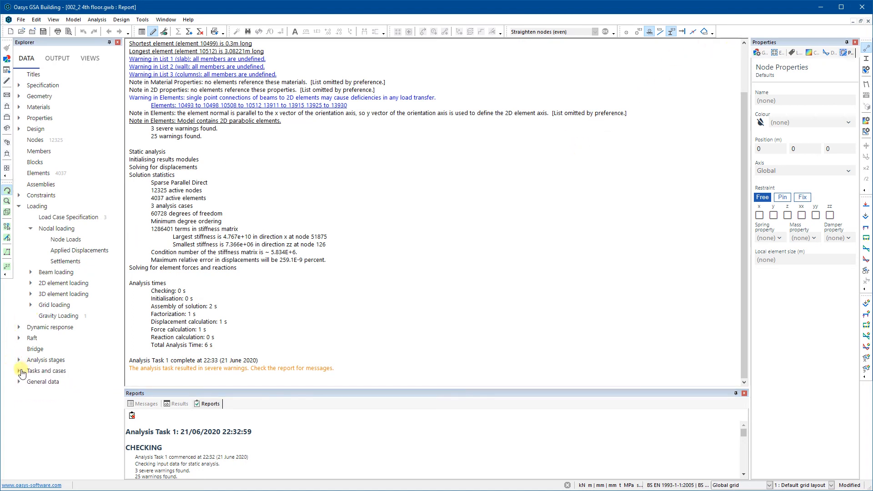
{"action": "left_click", "coordinate": [869, 21]}
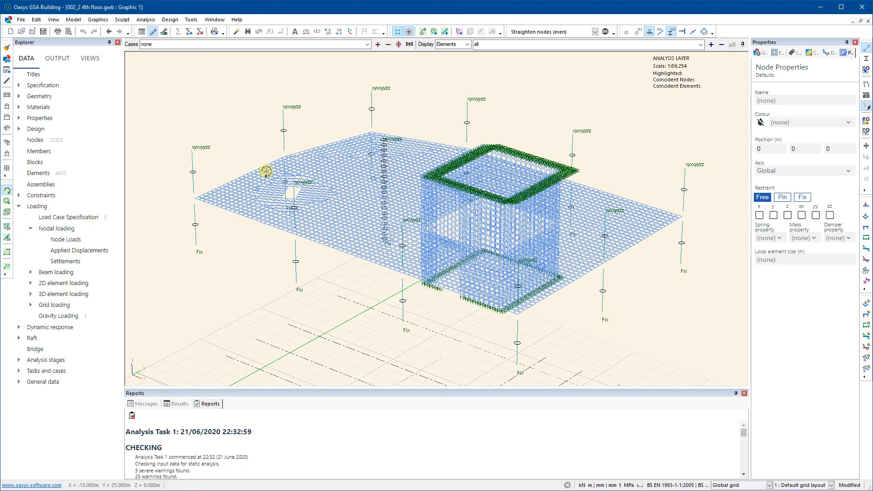
Step: Contour the 2D moment |Mx|+|Mxy| on the storey for combination case C2 : ULS
{"action": "left_click_drag", "start_coordinate": [263, 172], "coordinate": [318, 175]}
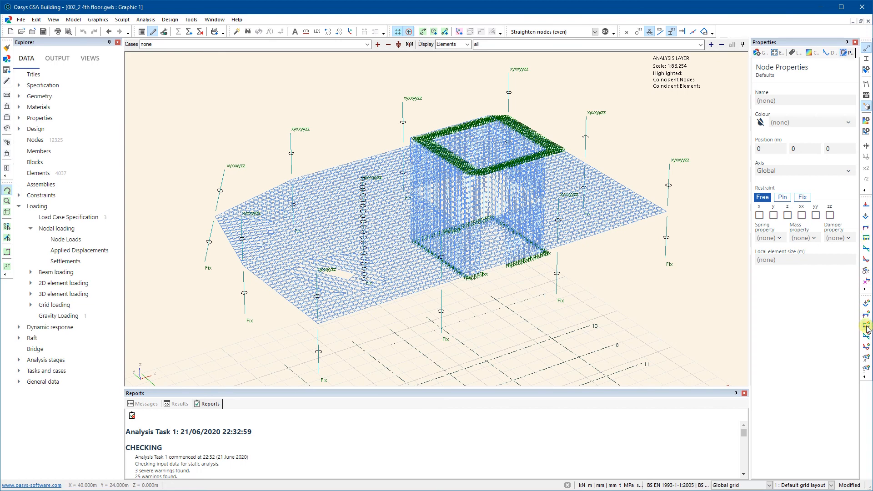
{"action": "left_click", "coordinate": [867, 358]}
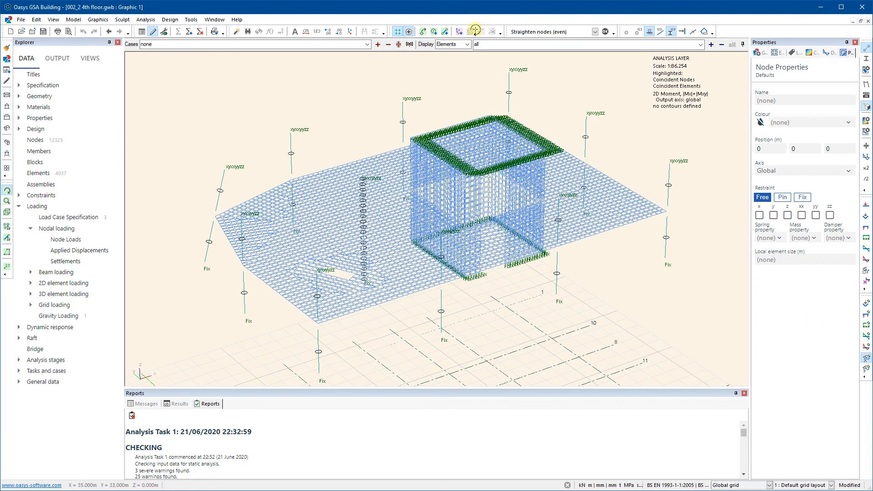
{"action": "left_click", "coordinate": [367, 44]}
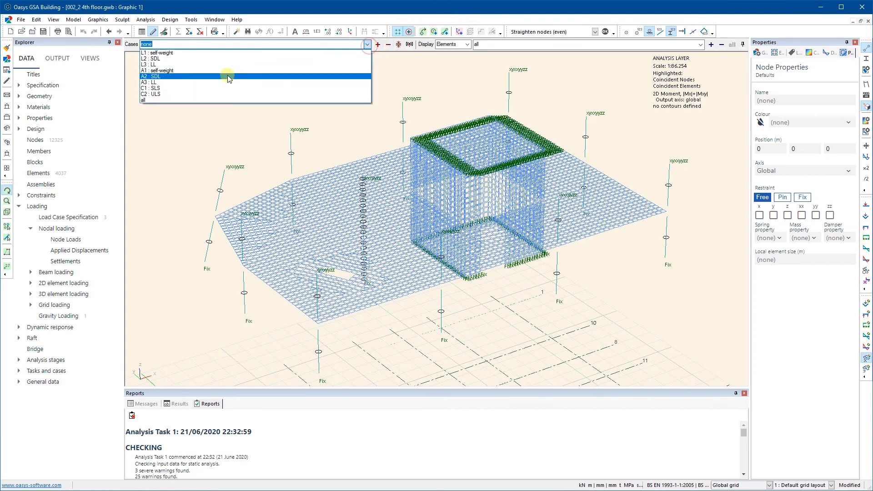
{"action": "left_click", "coordinate": [220, 90]}
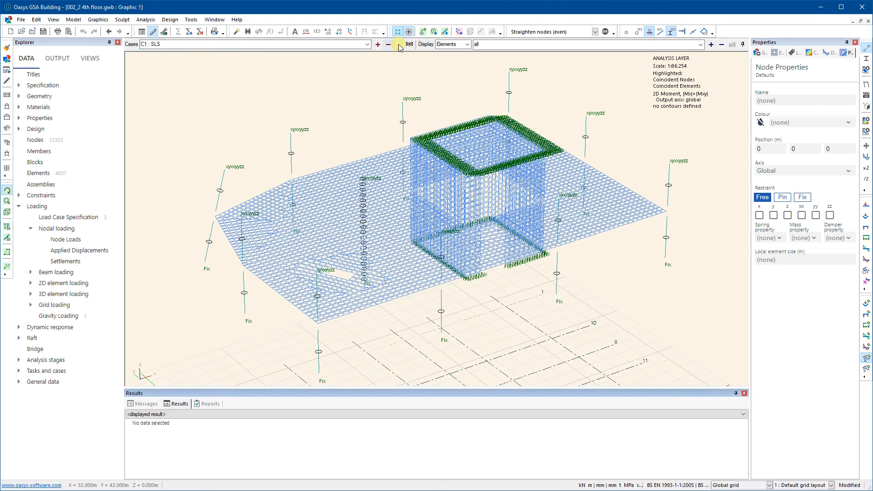
{"action": "left_click", "coordinate": [369, 45]}
{"action": "left_click", "coordinate": [184, 94]}
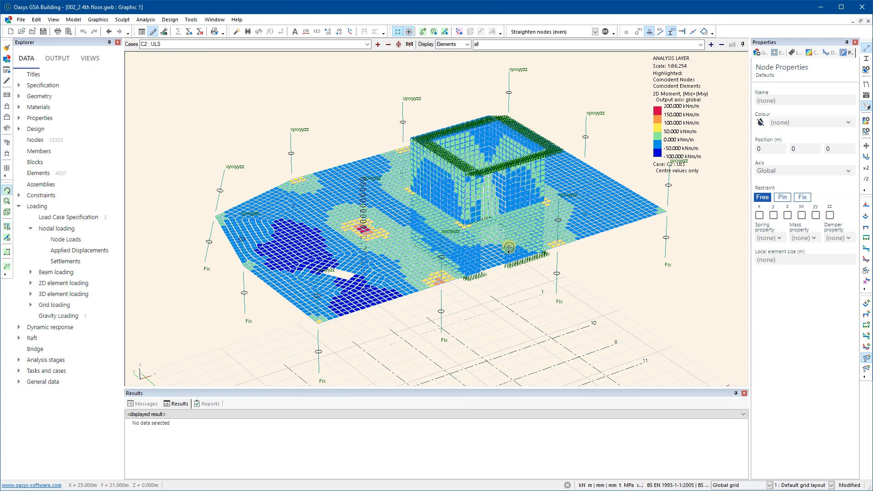
{"action": "middle_click_drag", "start_coordinate": [417, 230], "coordinate": [376, 216]}
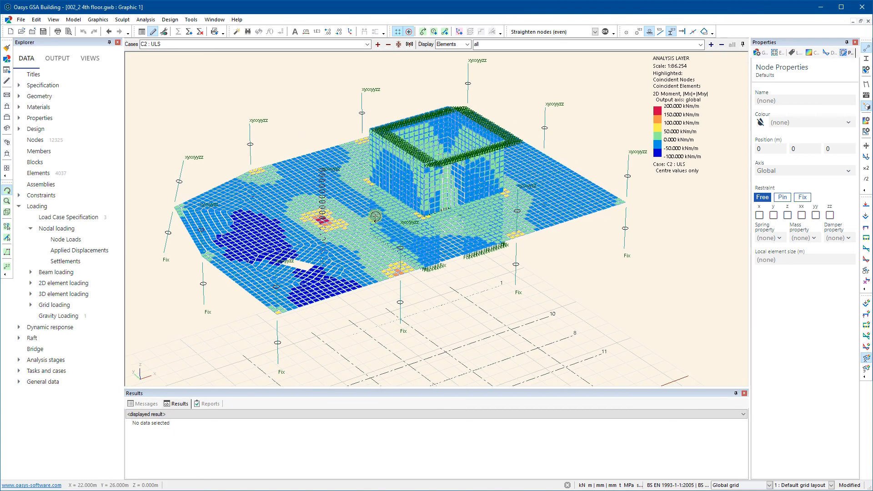